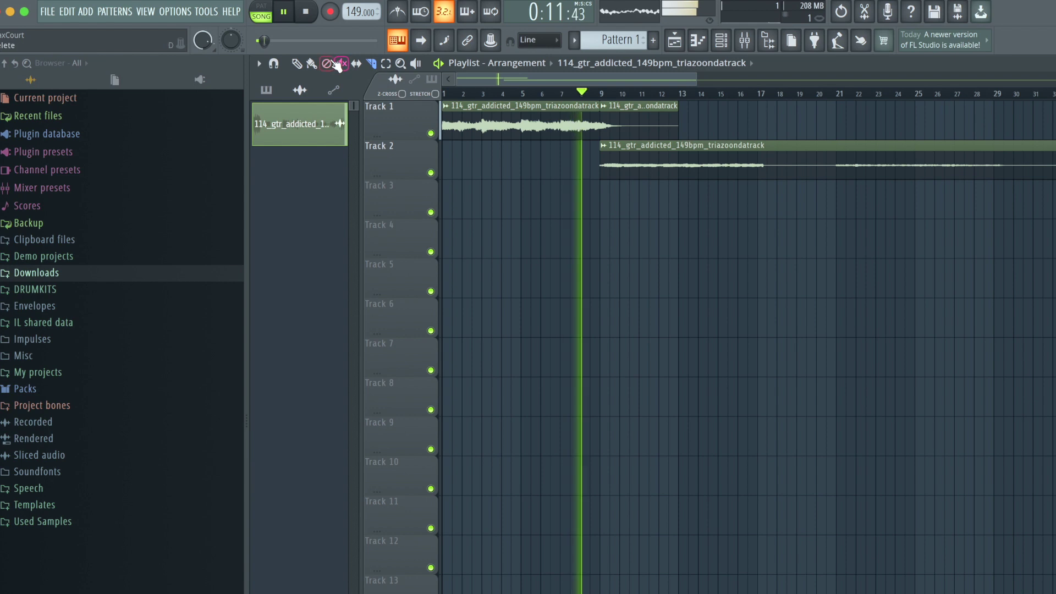
Step: Split the Track 2 guitar clip at bar 21 and move the remainder to Track 4 starting at bar 17
scroll(594, 126, up, 2)
key(ctrl+m)
drag(960, 172, 958, 190)
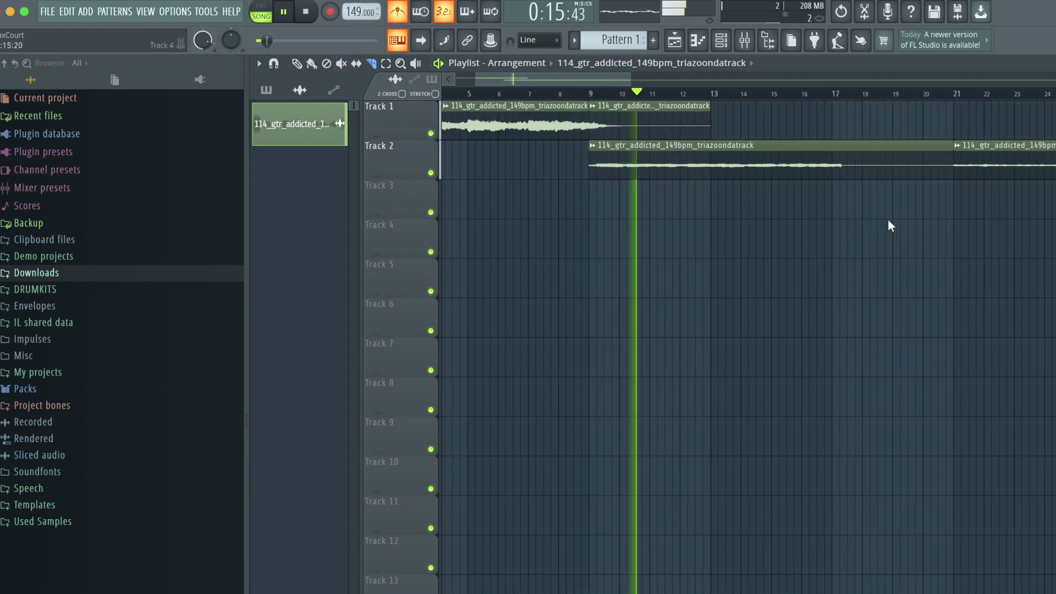
scroll(900, 221, down, 2)
click(298, 64)
drag(854, 170, 821, 275)
drag(765, 123, 787, 150)
right_click(808, 166)
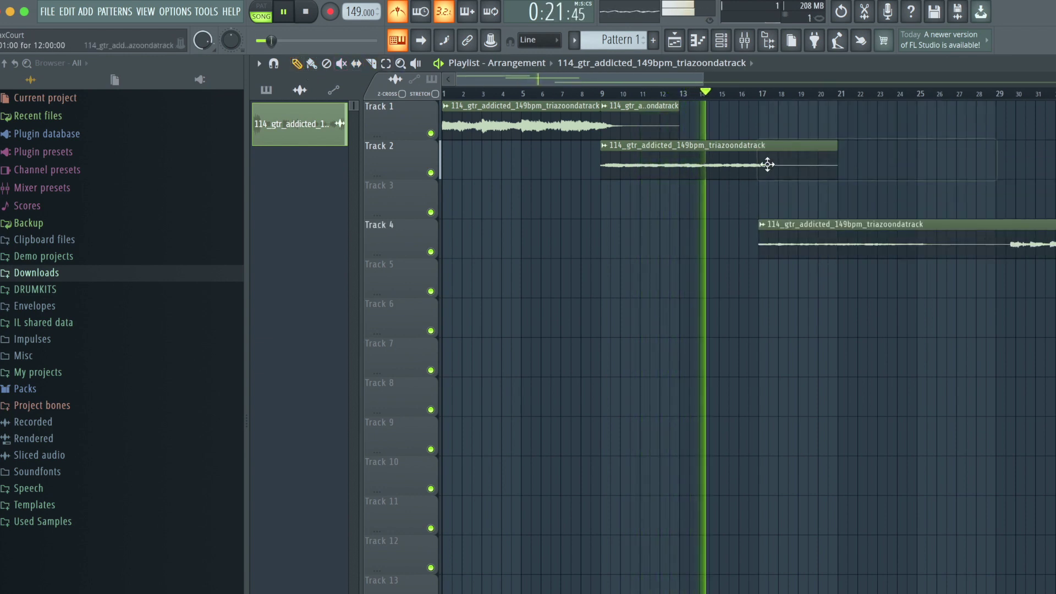
Step: Trim the Track 2 clip to end at bar 17 and duplicate it directly after itself
drag(837, 170, 758, 171)
super+click(707, 165)
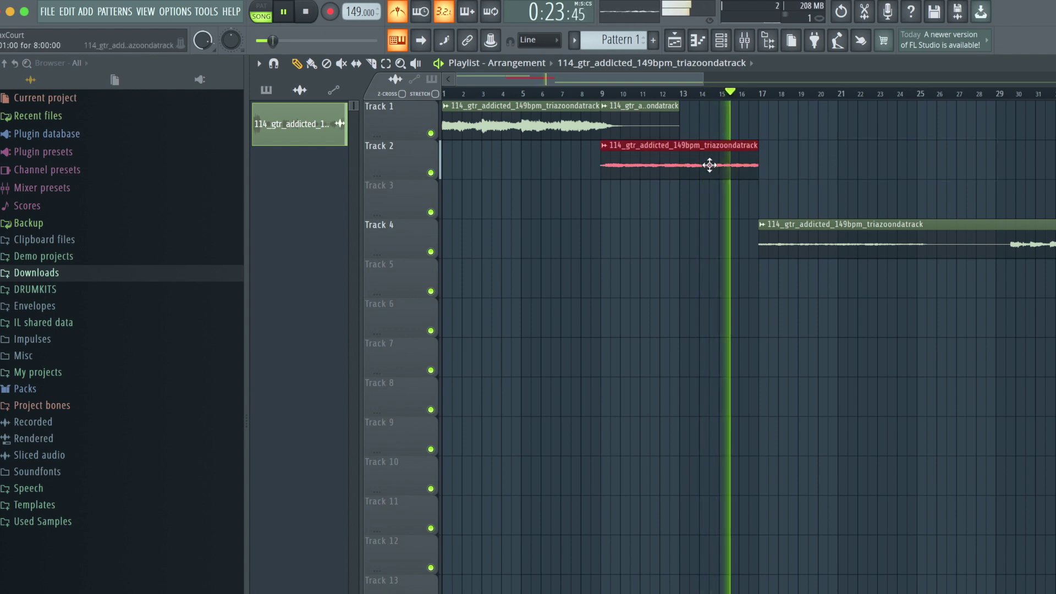
key(super+b)
Step: Split the Track 4 clip at bar 29 and move the remainder to Track 5 starting at bar 25
click(371, 64)
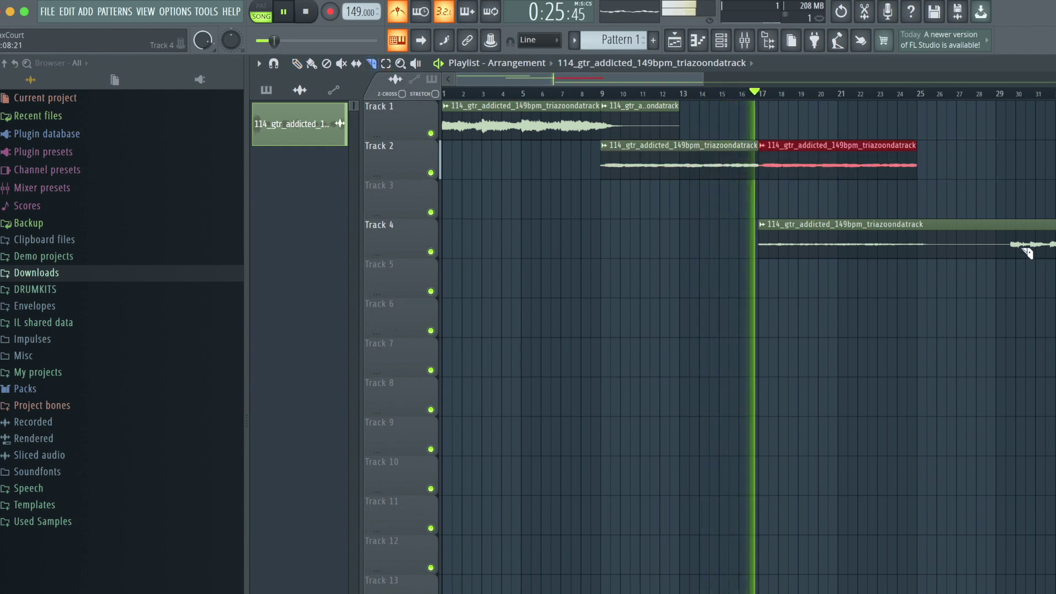
click(996, 251)
click(297, 63)
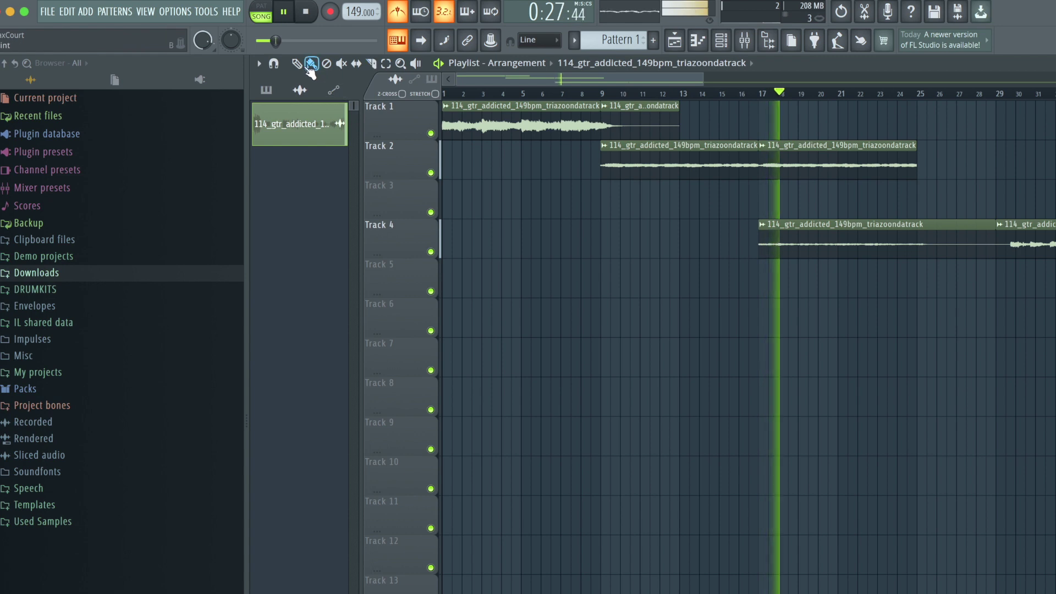
drag(1044, 252, 964, 292)
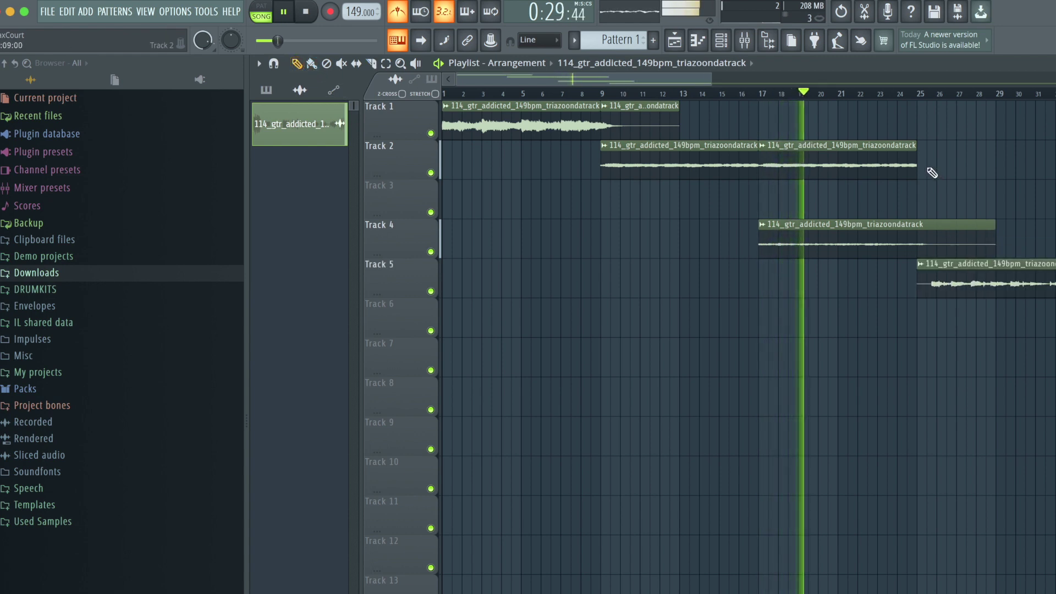
Step: Duplicate the last Track 2 clip at bar 25, then trim the Track 4 clip to end there and duplicate it
super+click(894, 169)
key(super+b)
drag(997, 230, 922, 233)
super+click(904, 238)
key(super+b)
Step: Slice the Track 5 clip at 12-bar intervals from bar 37 and stack the pieces on Tracks 6 to 9 starting at bar 25
scroll(911, 211, down, 3)
scroll(920, 202, down, 2)
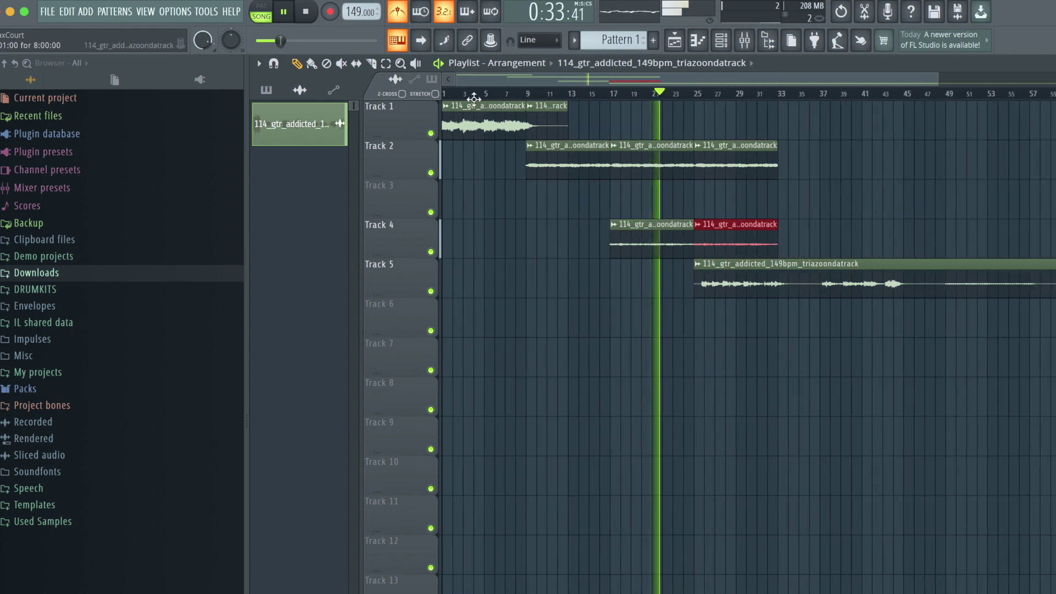
click(820, 294)
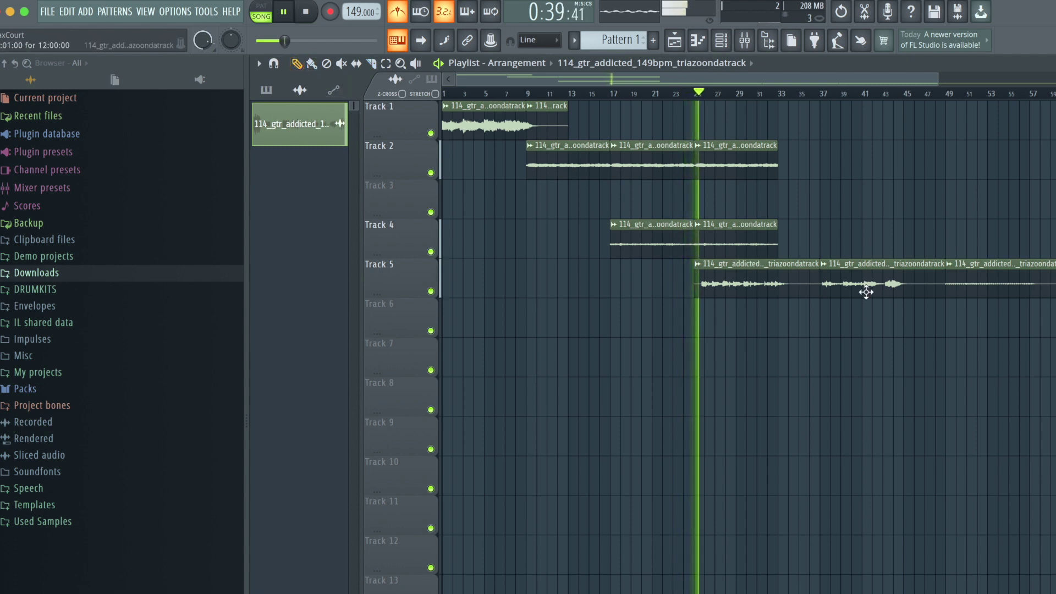
drag(866, 293, 748, 342)
drag(985, 280, 732, 376)
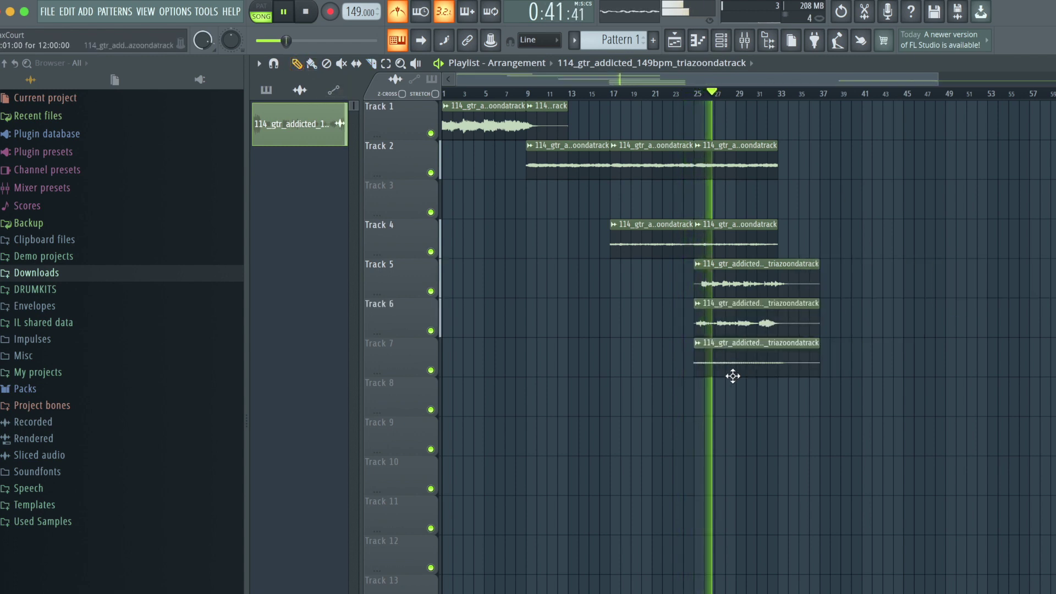
drag(919, 363, 735, 412)
drag(1055, 286, 714, 461)
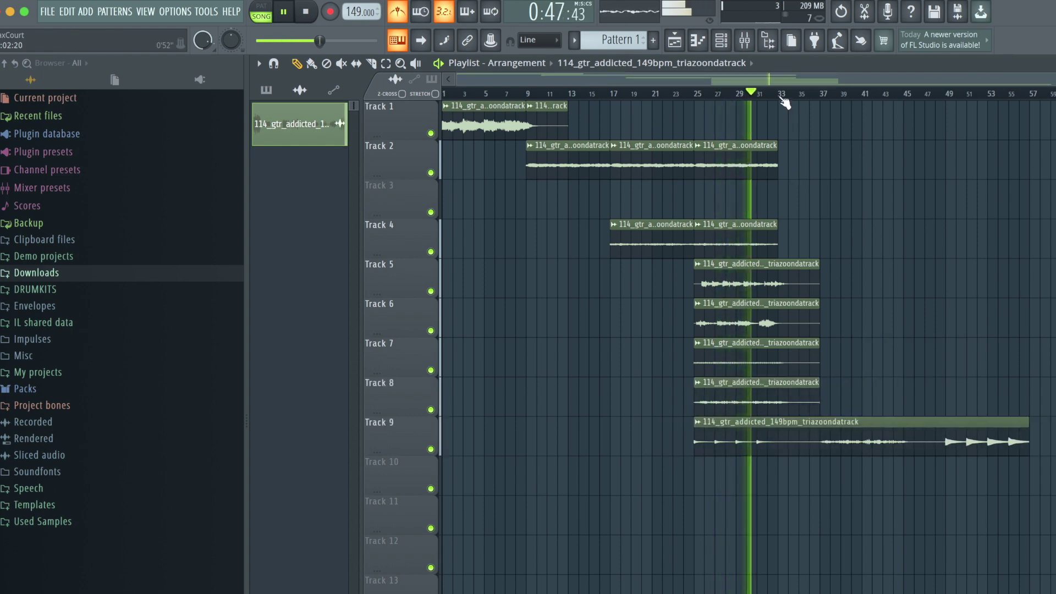
Step: Split the Track 9 clip at bars 37 and 49 and stack the pieces on Tracks 10 and 11 starting at bar 25
drag(784, 98, 251, 73)
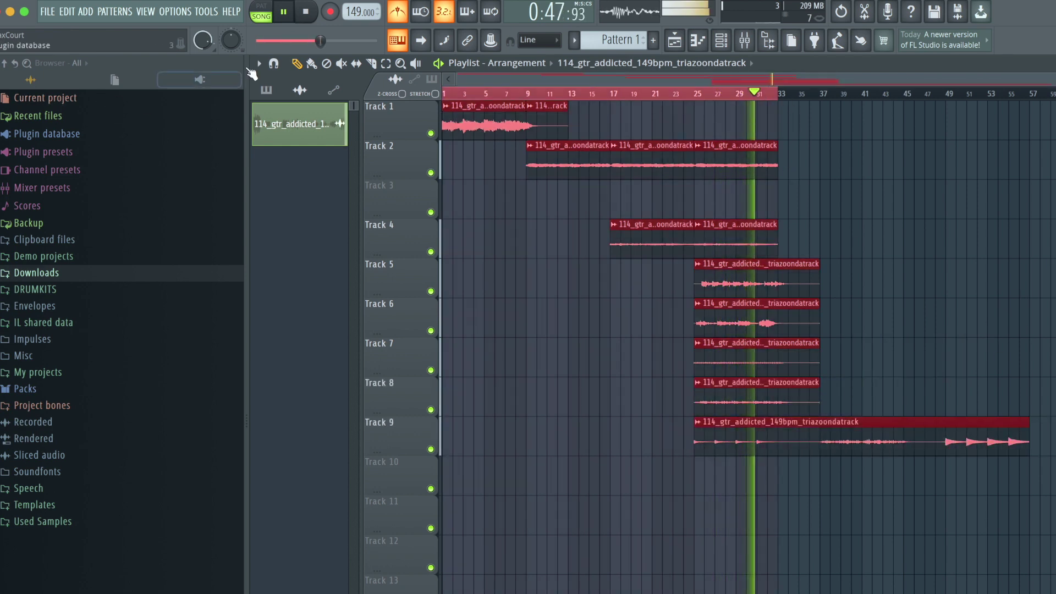
click(823, 447)
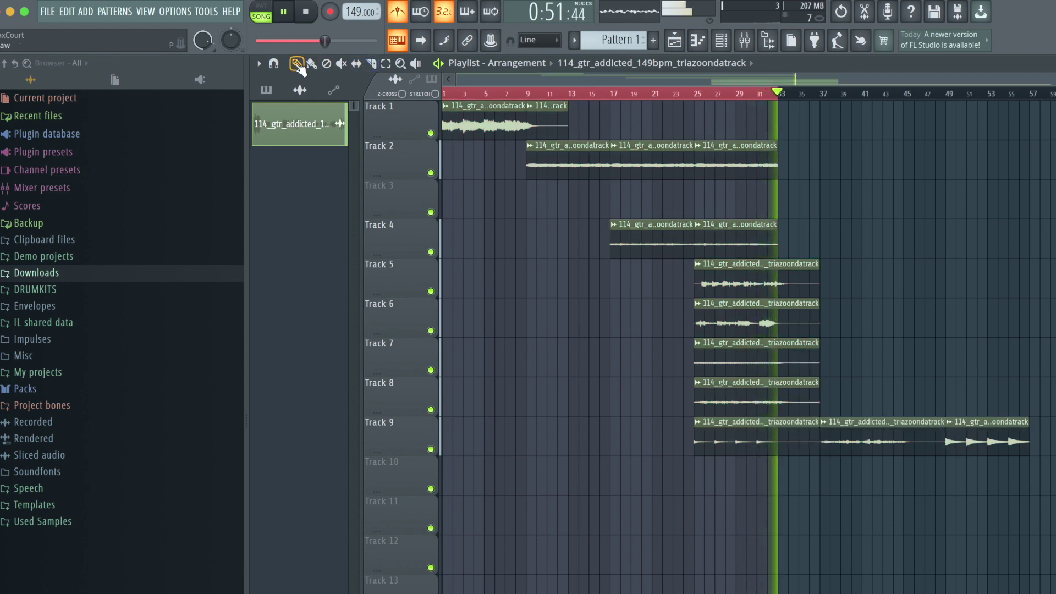
drag(849, 445, 731, 494)
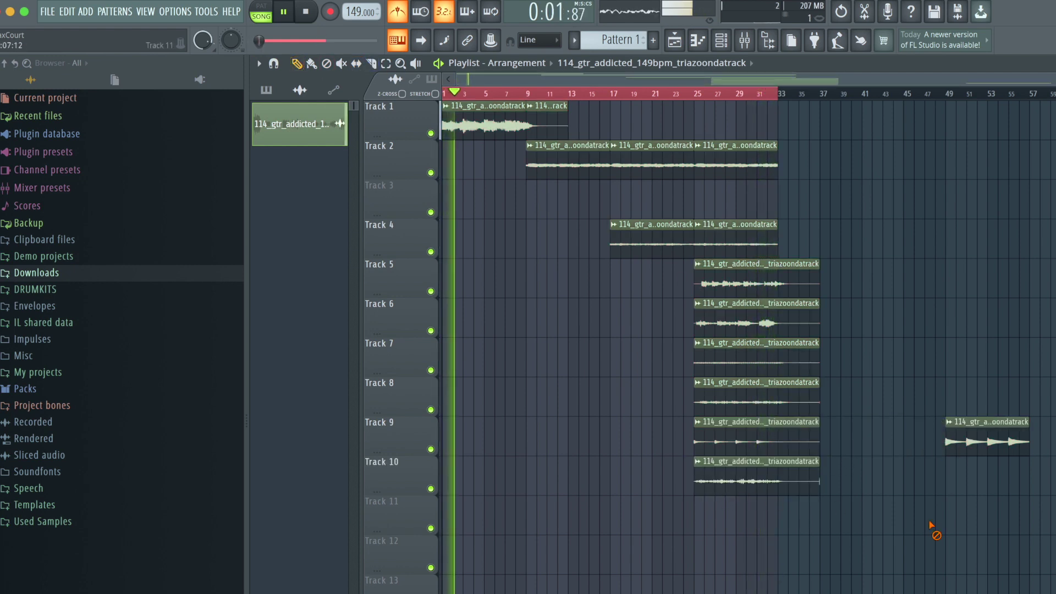
drag(983, 455, 712, 182)
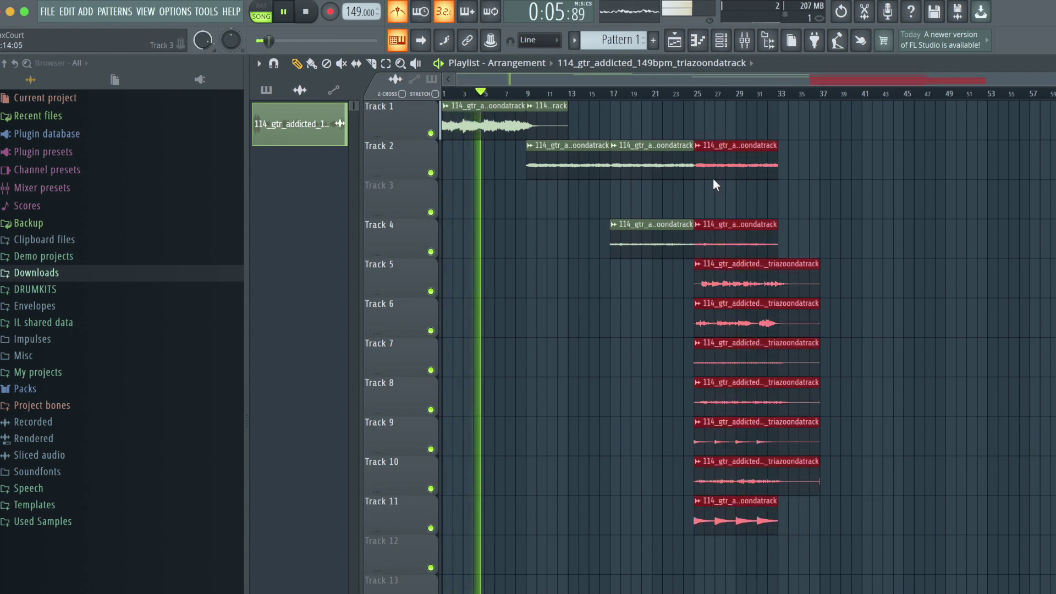
key(ctrl+b)
drag(792, 179, 796, 180)
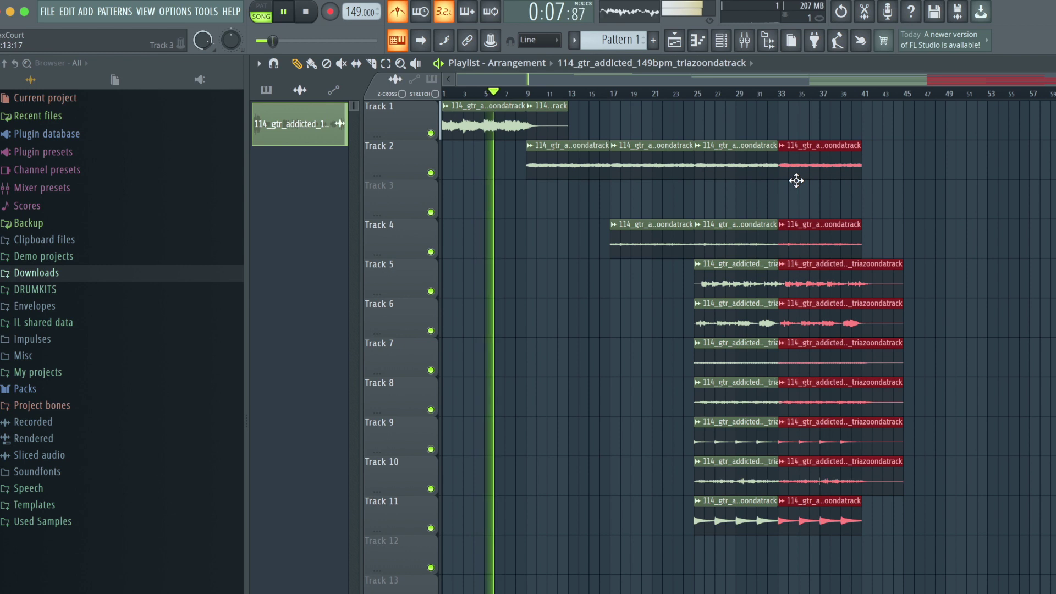
key(Delete)
Step: Cut off the overhanging ends of the clips on Tracks 5 to 10 at bar 33
drag(798, 287, 778, 484)
scroll(776, 573, up, 10)
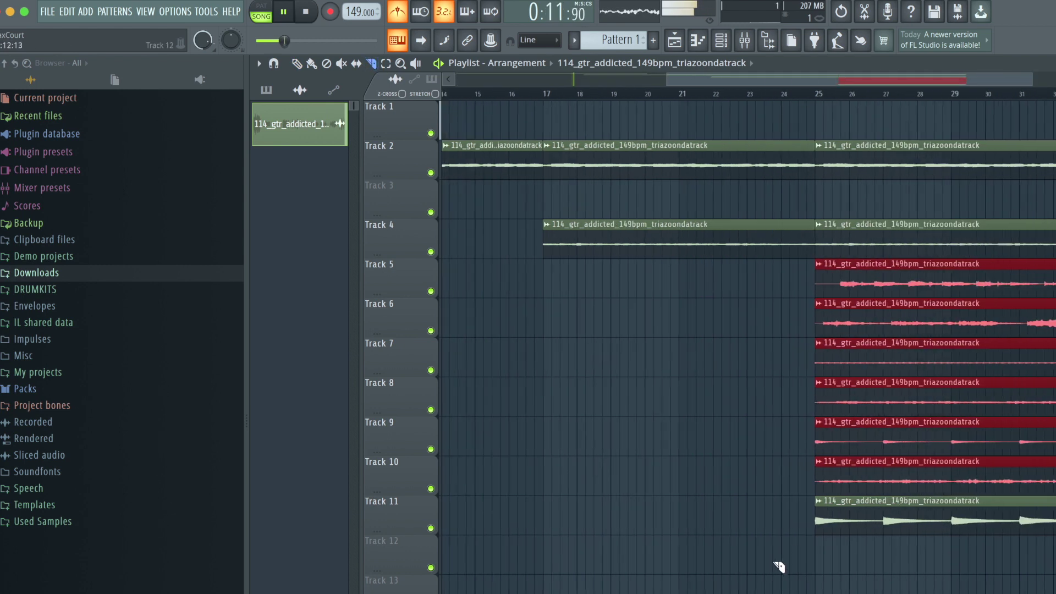
scroll(1046, 528, up, 4)
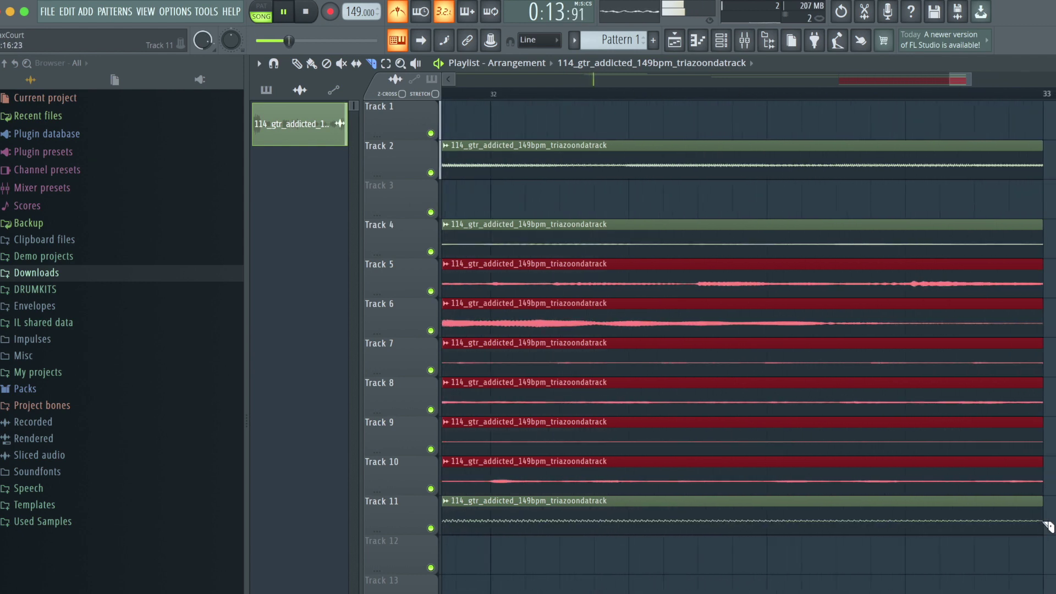
click(1051, 525)
scroll(1046, 528, down, 12)
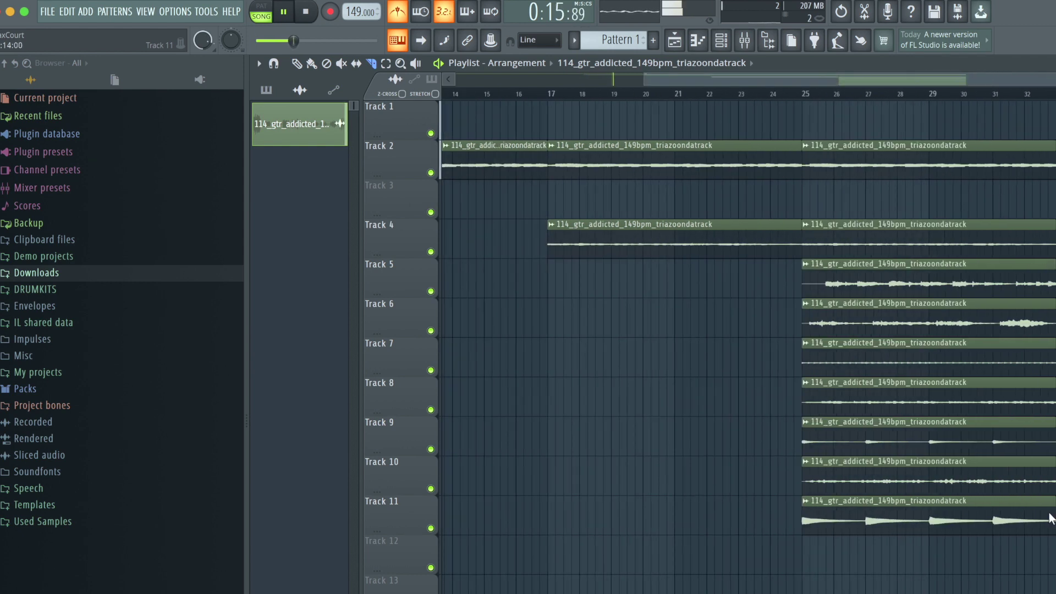
Step: Duplicate all clips starting at bar 25 to bar 33, and delete the bar 25 originals on Tracks 10 and 11
drag(975, 573, 880, 190)
key(ctrl+b)
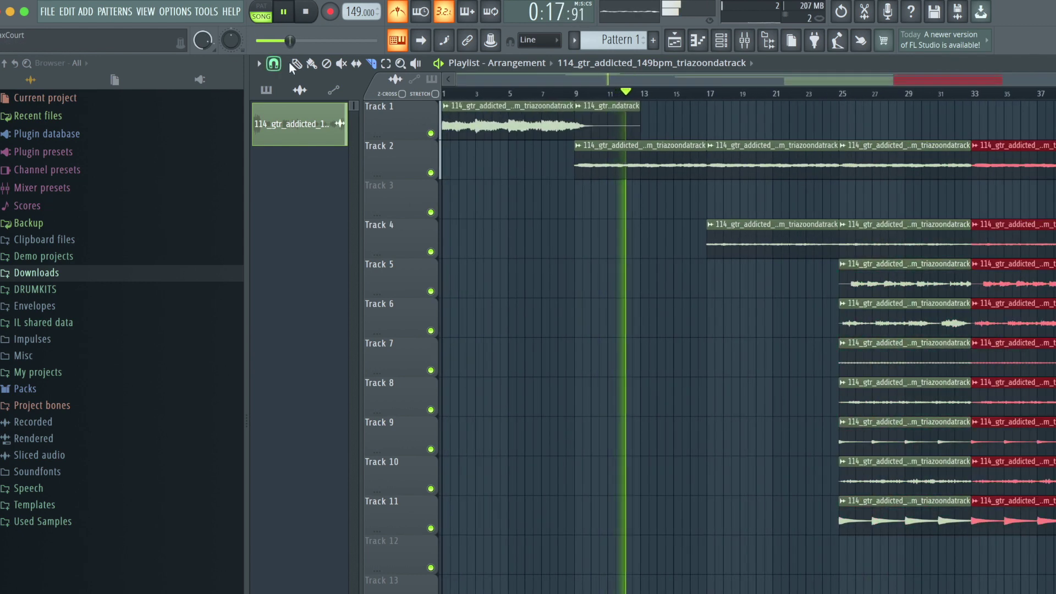
right_click(923, 532)
right_click(916, 487)
scroll(770, 523, down, 1)
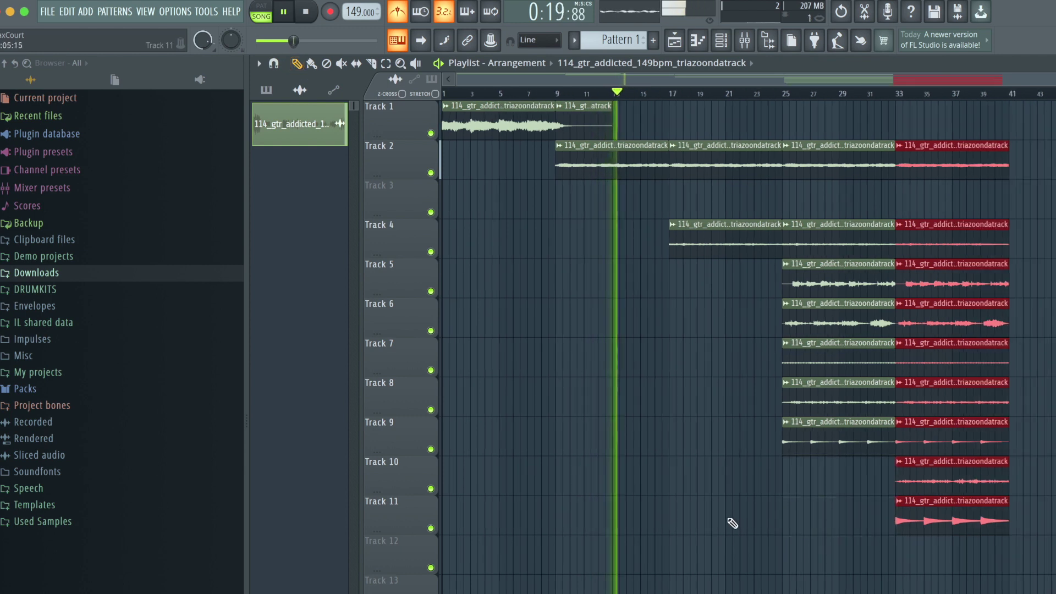
ctrl+click(732, 489)
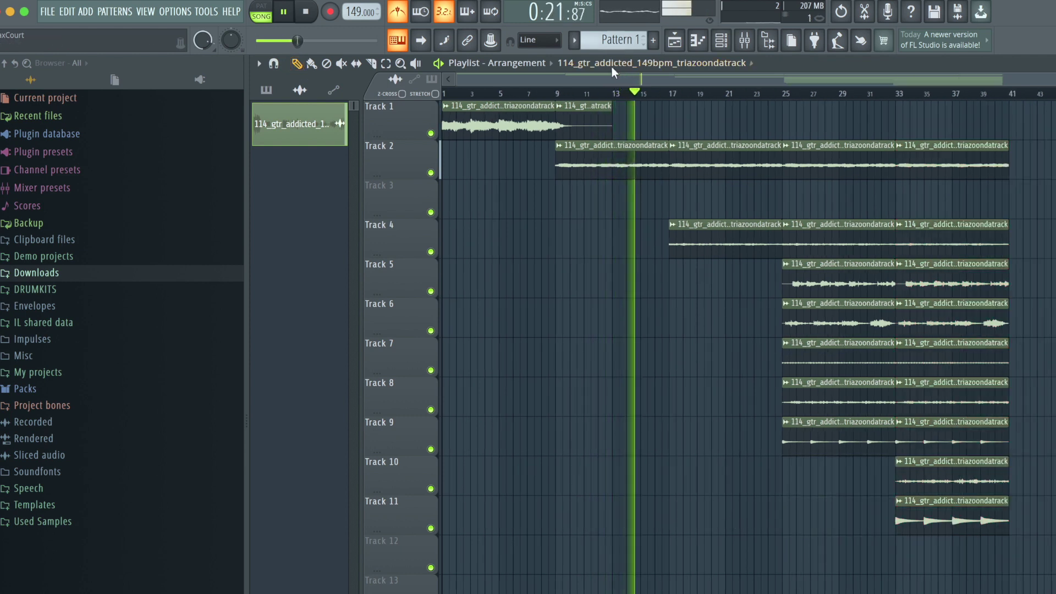
Step: Open the guitar audio clip in the Edison audio editor and convert its audio to a piano roll score
double_click(614, 162)
right_click(482, 400)
click(547, 464)
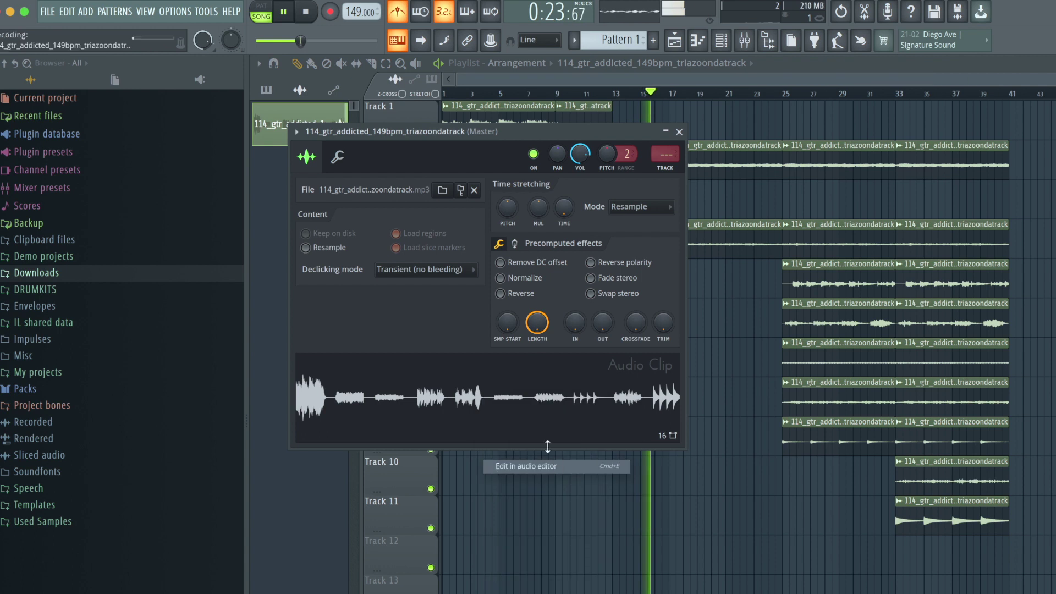
right_click(482, 369)
mouse_move(510, 423)
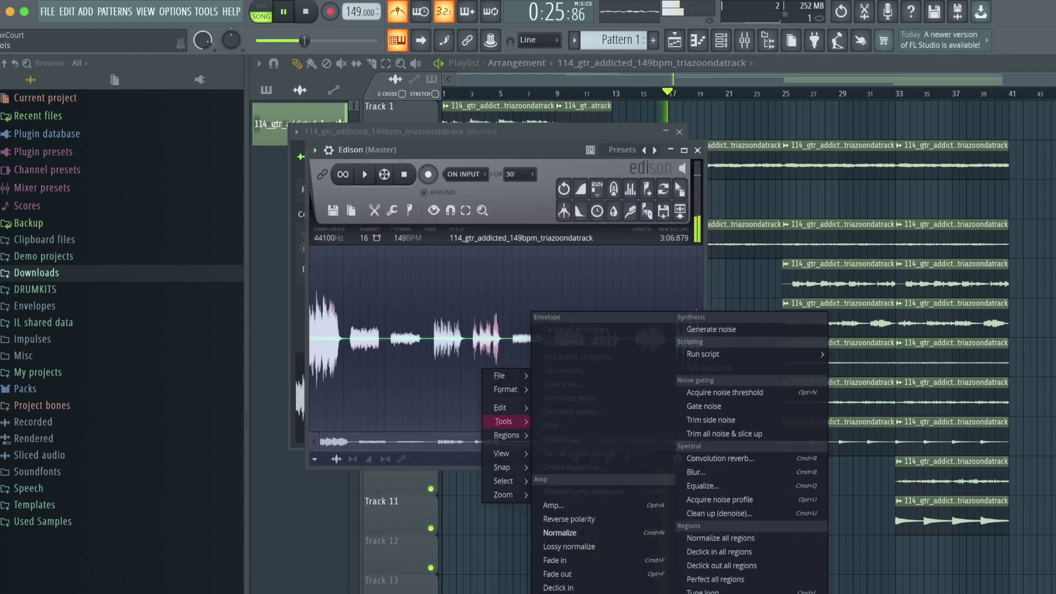
click(726, 593)
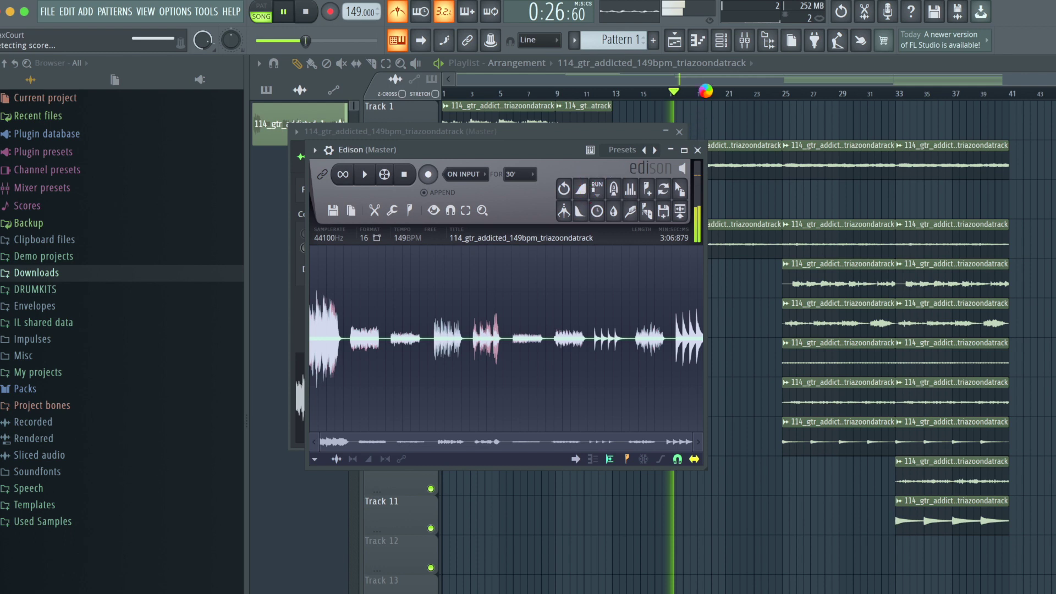
Step: Open the Sampler channel's piano roll containing the converted score
click(721, 39)
click(356, 65)
click(345, 109)
right_click(358, 102)
click(426, 101)
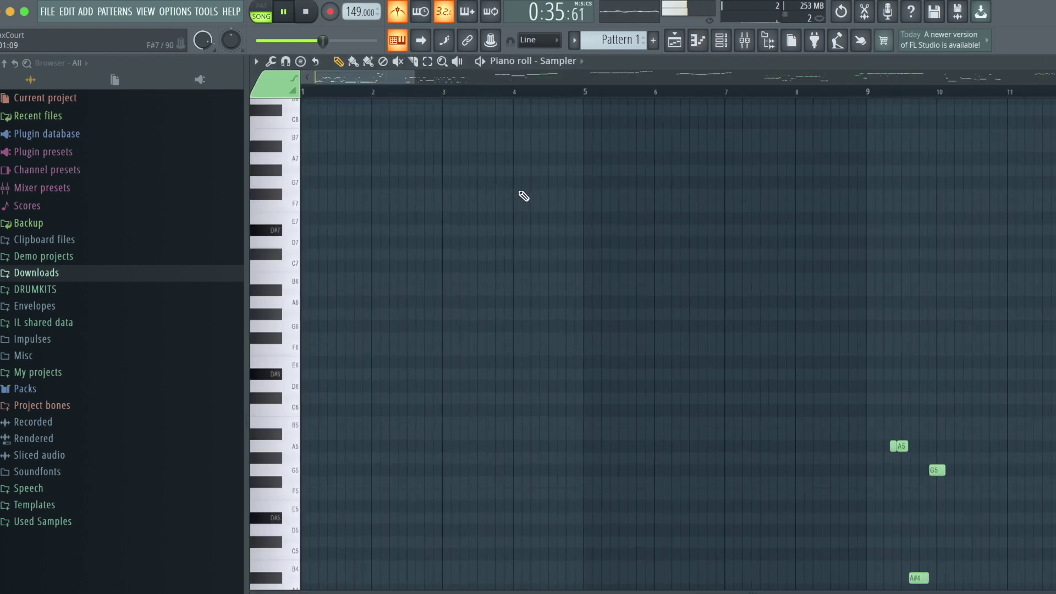
Step: Raise all notes by three octaves and delete everything except the D6, C6 and two A#5 notes around bars 42 to 50
key(super+Up)
key(super+Up)
key(super+Up)
scroll(558, 237, down, 6)
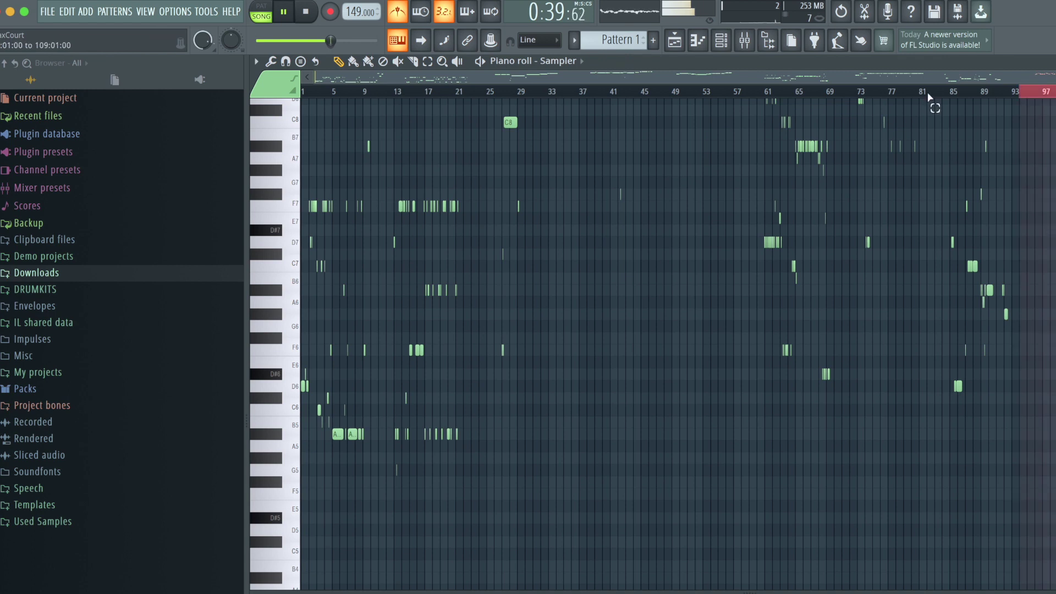
key(ctrl+a)
key(Delete)
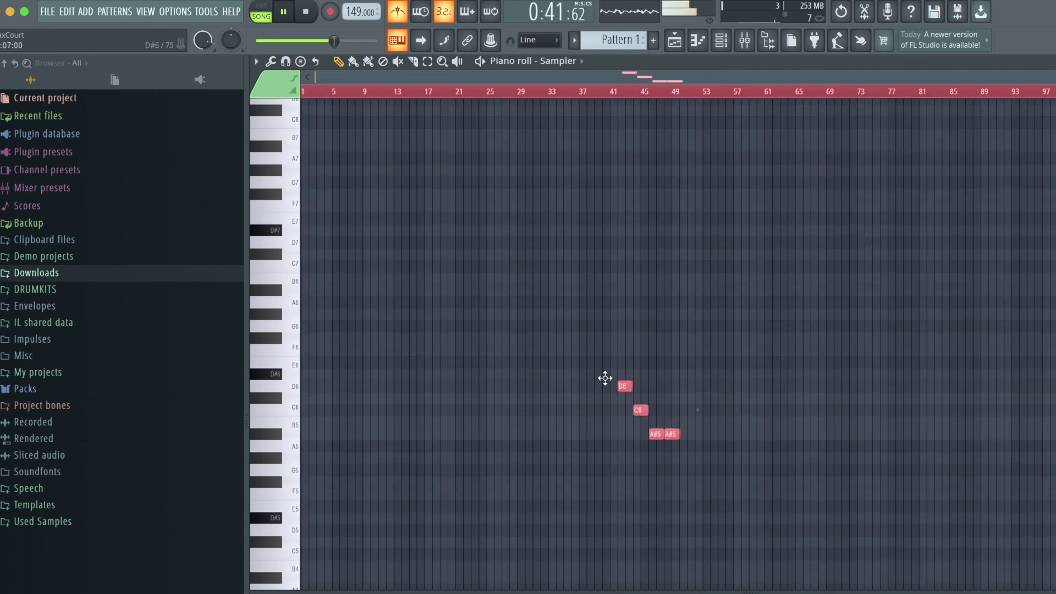
Step: Move the remaining notes to start at bar 1 and shorten the last A#5 note to end at bar 9
drag(286, 392, 288, 391)
key(super+d)
scroll(308, 376, up, 8)
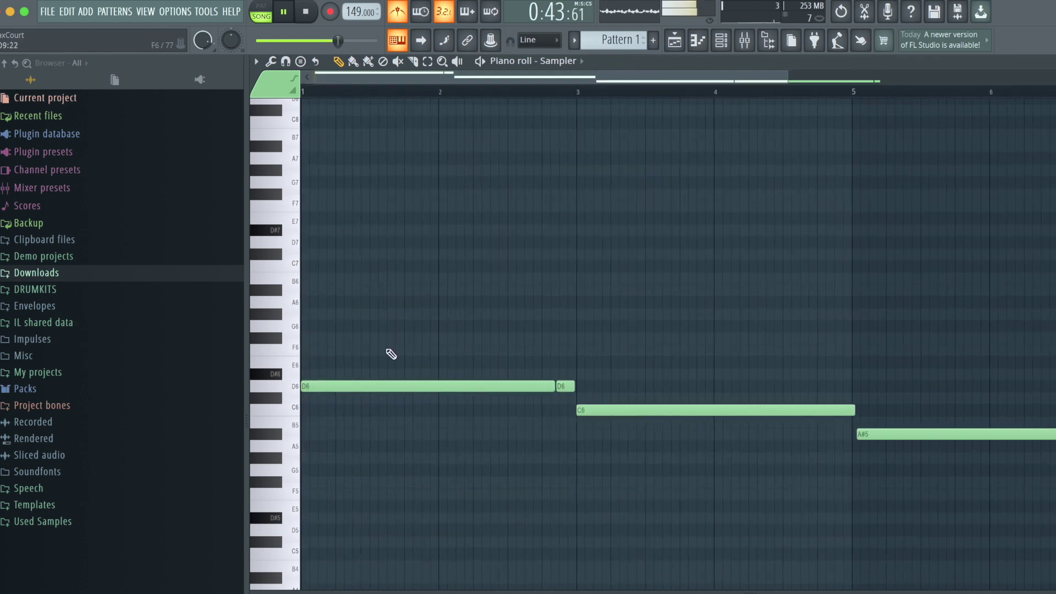
scroll(495, 335, down, 3)
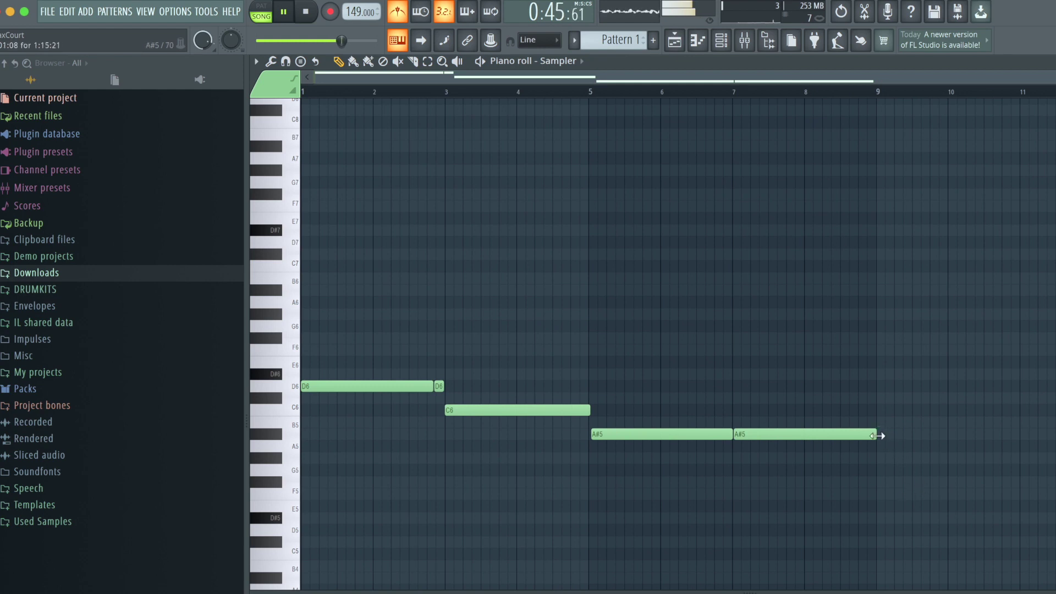
key(ctrl+Up)
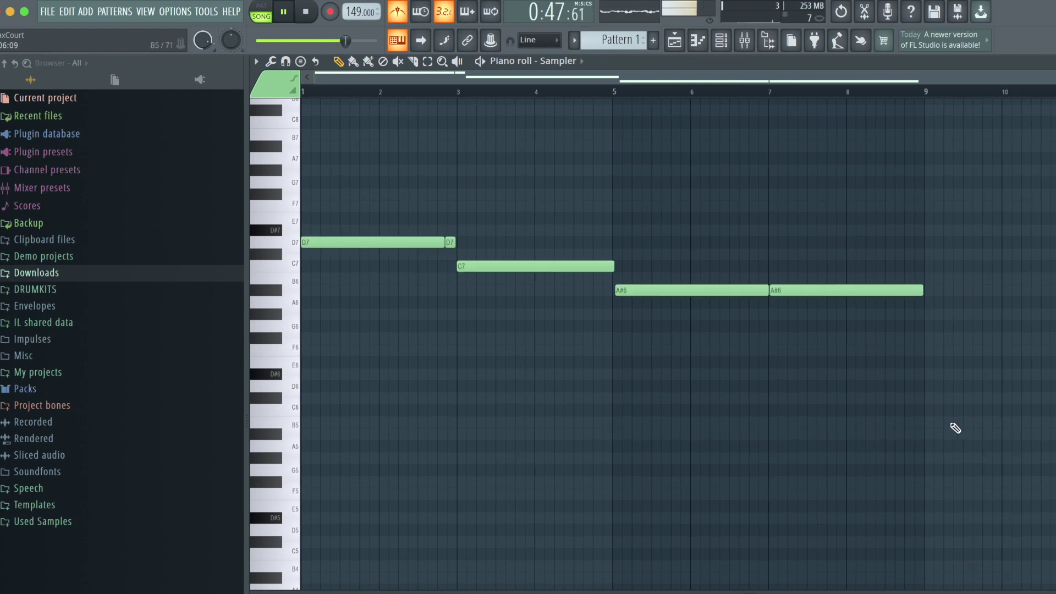
key(ctrl+Down)
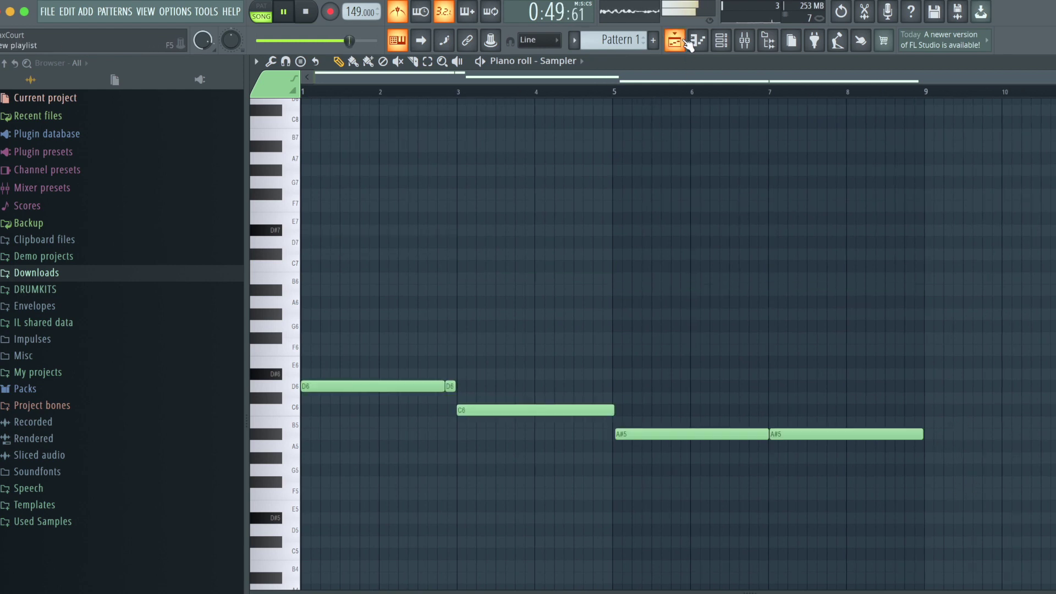
Step: Return to the playlist and place five consecutive copies of Pattern 1 on Track 13 starting at bar 1
click(685, 42)
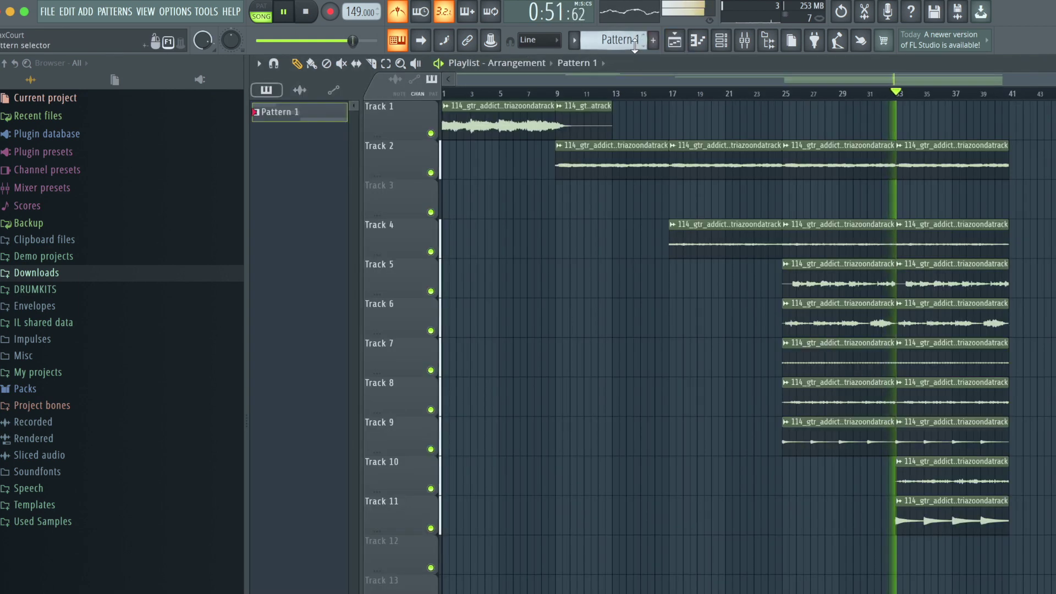
click(448, 589)
key(ctrl+b)
key(ctrl+b)
key(ctrl+b)
key(super+b)
Step: Duplicate the bar 33 clips on Tracks 2 to 11 to bar 41 and mute Track 11
drag(962, 539, 963, 147)
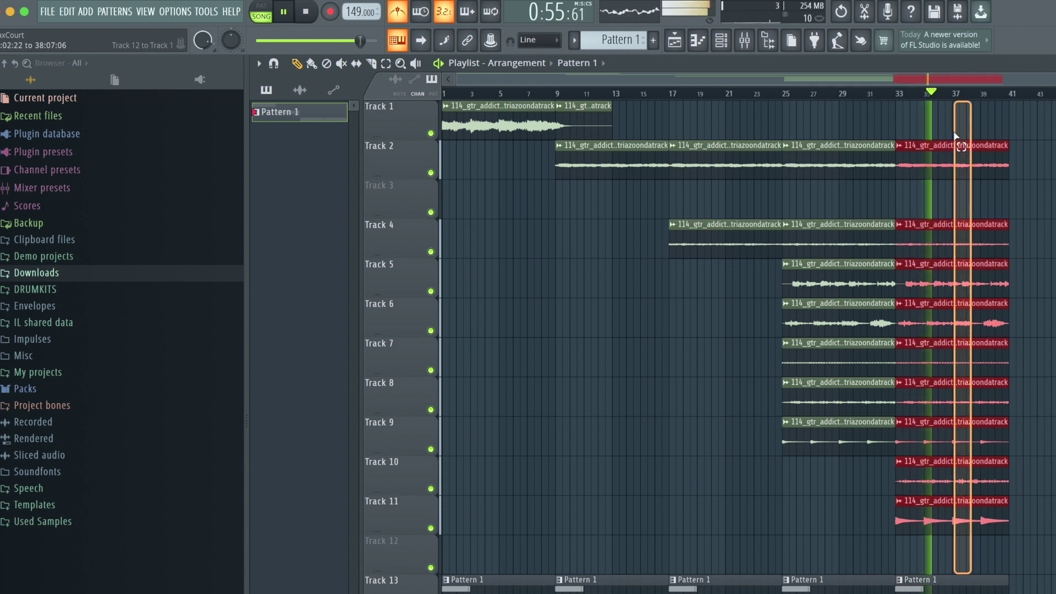
key(super+b)
scroll(905, 277, down, 1)
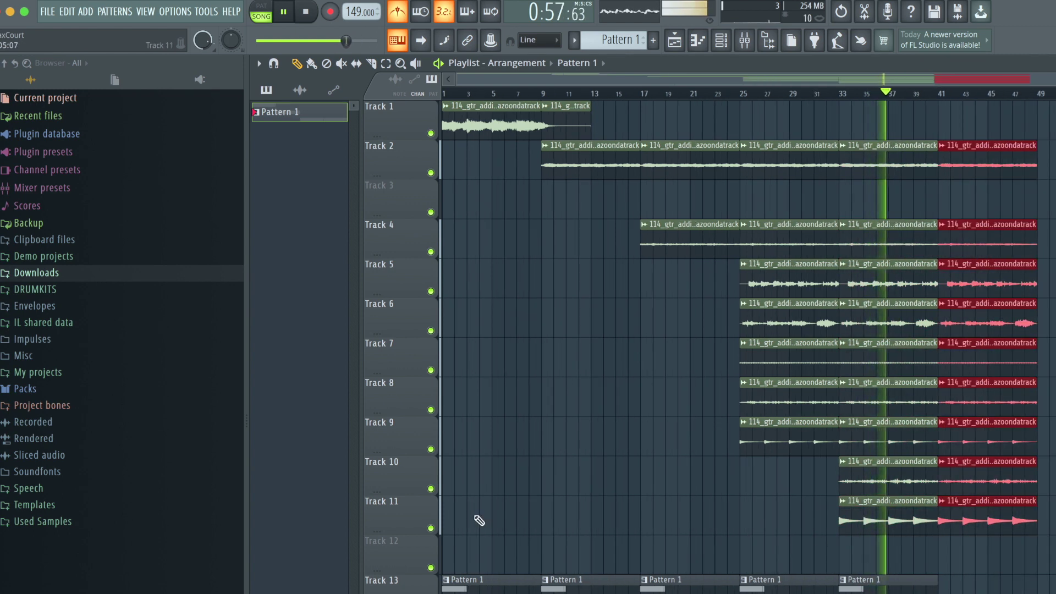
click(431, 528)
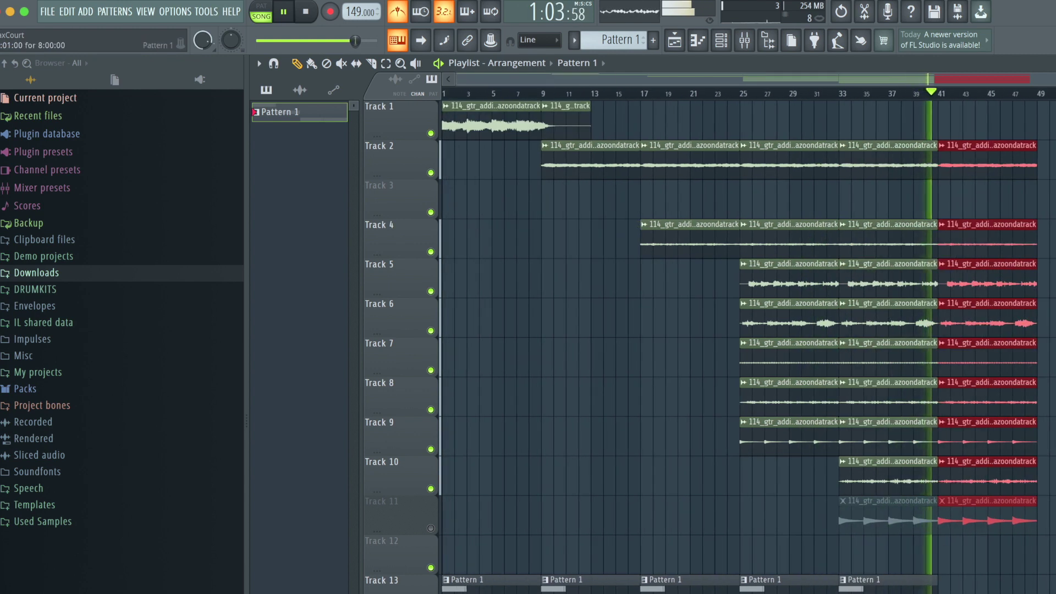
Step: Add a Pattern 1 clip at bar 41 on Track 13 and delete the bar 41 clips on Tracks 6 to 10
drag(797, 592, 951, 566)
key(super+b)
click(1023, 477)
key(Delete)
right_click(988, 332)
right_click(988, 360)
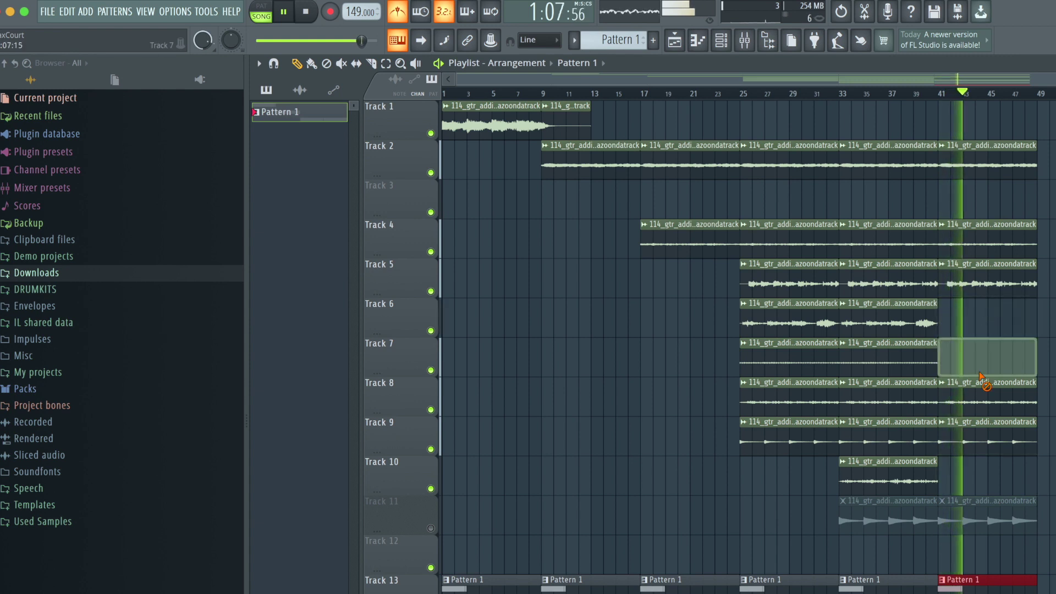
right_click(986, 385)
right_click(986, 426)
Step: Put the Track 10 clip back at bar 41, try the Track 9 clip beside it, and play from about bar 39
scroll(990, 412, right, 3)
scroll(990, 411, right, 1)
click(795, 94)
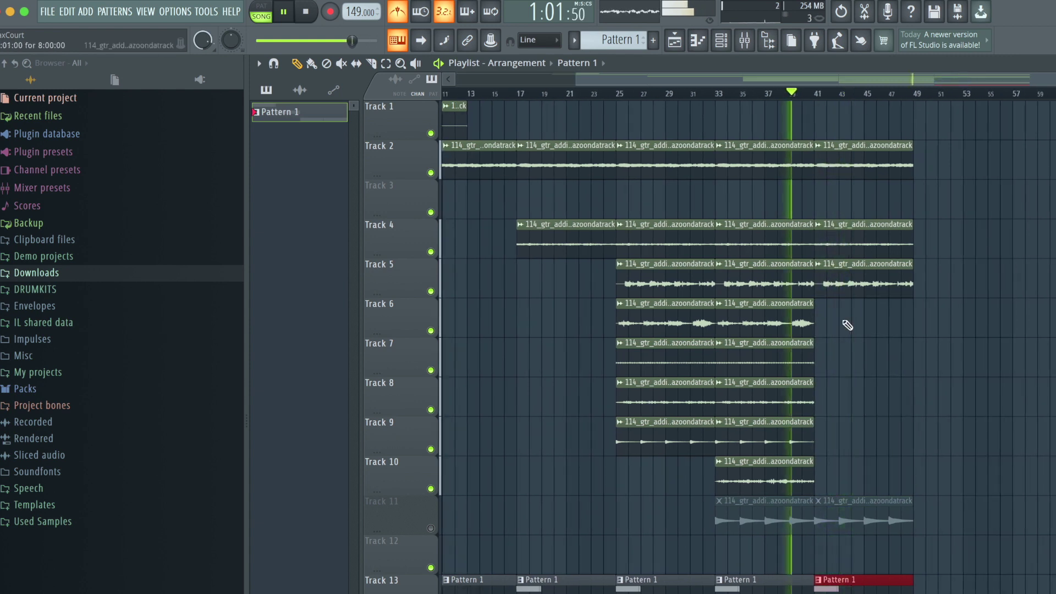
click(835, 472)
click(837, 423)
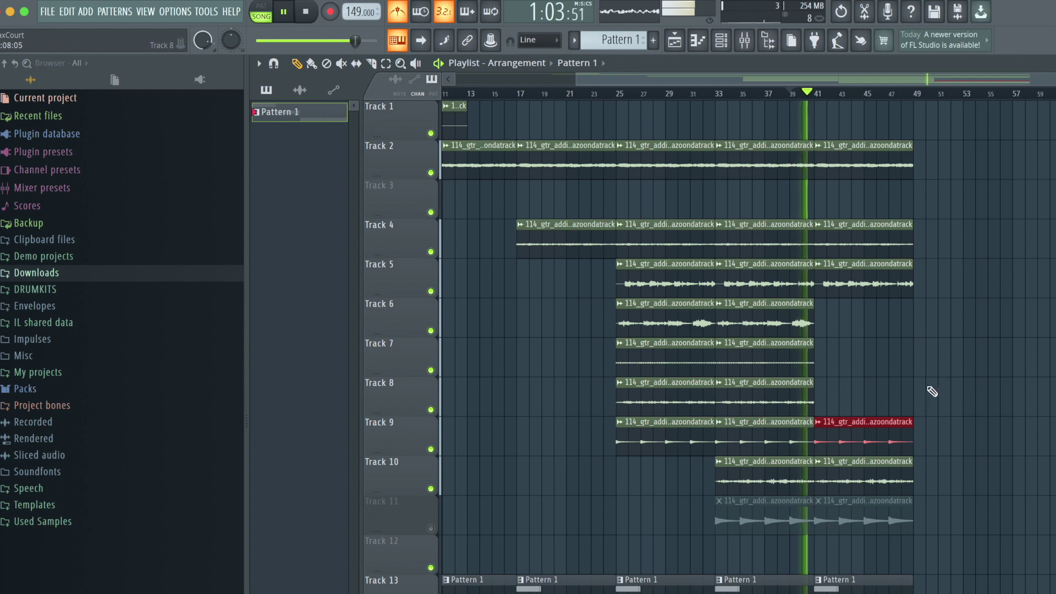
right_click(883, 437)
key(space)
key(space)
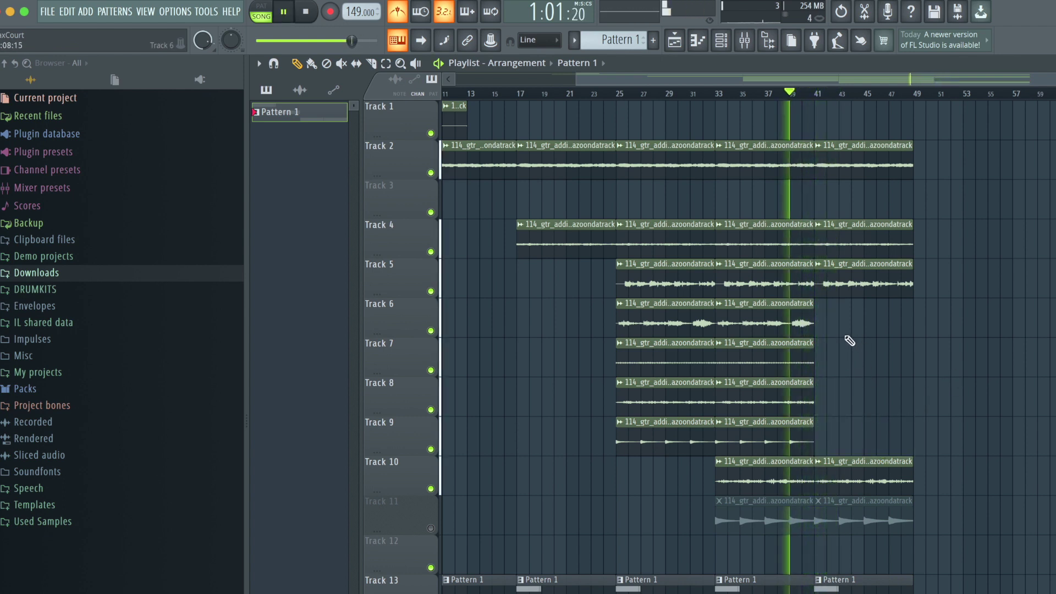
Step: Place the Track 6 and Track 9 clips at bar 41 and delete the Track 5 clip there
click(807, 308)
click(830, 304)
right_click(859, 286)
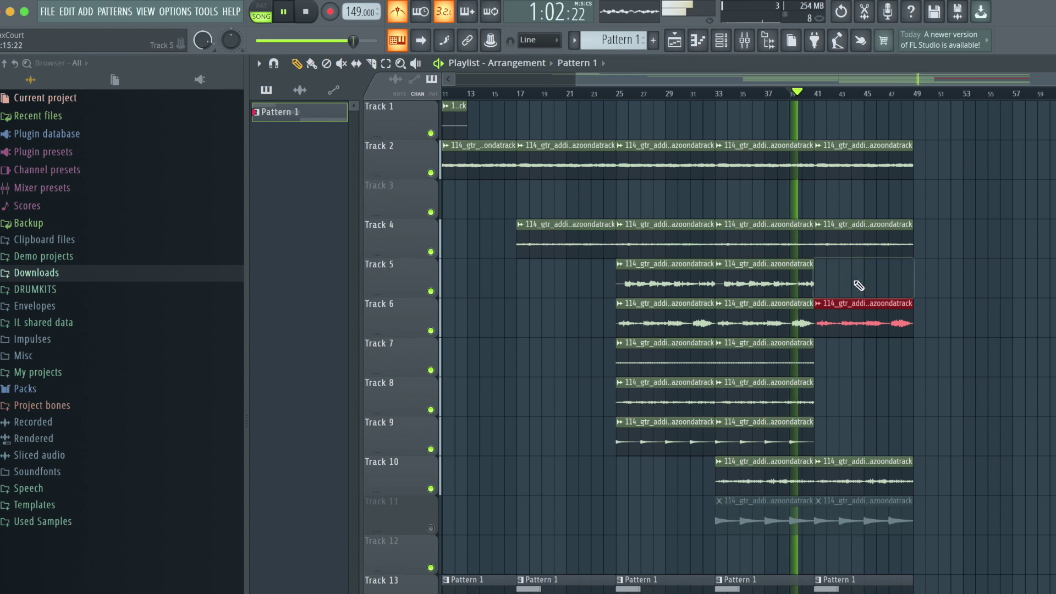
click(836, 424)
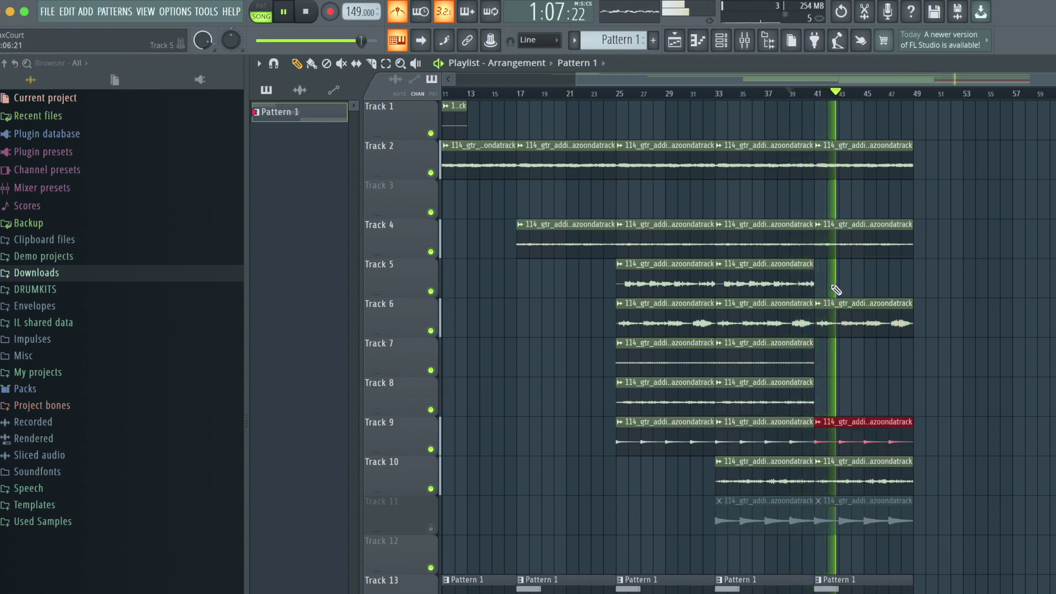
Step: Try a copy of the Track 8 clip at bar 41
click(801, 284)
click(776, 395)
click(861, 382)
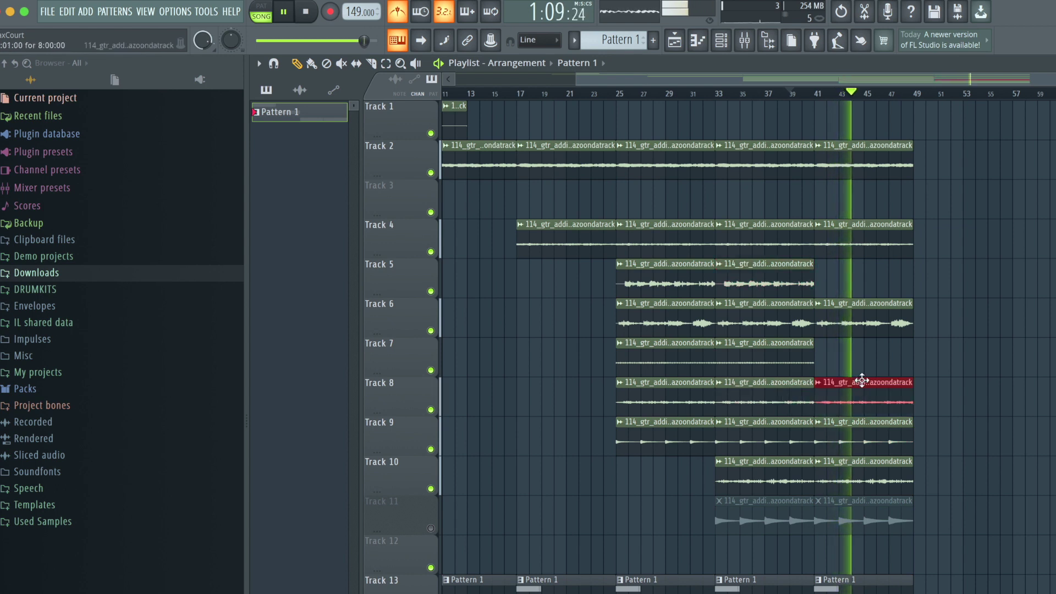
right_click(871, 398)
Step: Select the playlist time range from bar 9 to bar 49 and start playback near its beginning
scroll(945, 362, left, 5)
scroll(680, 300, down, 3)
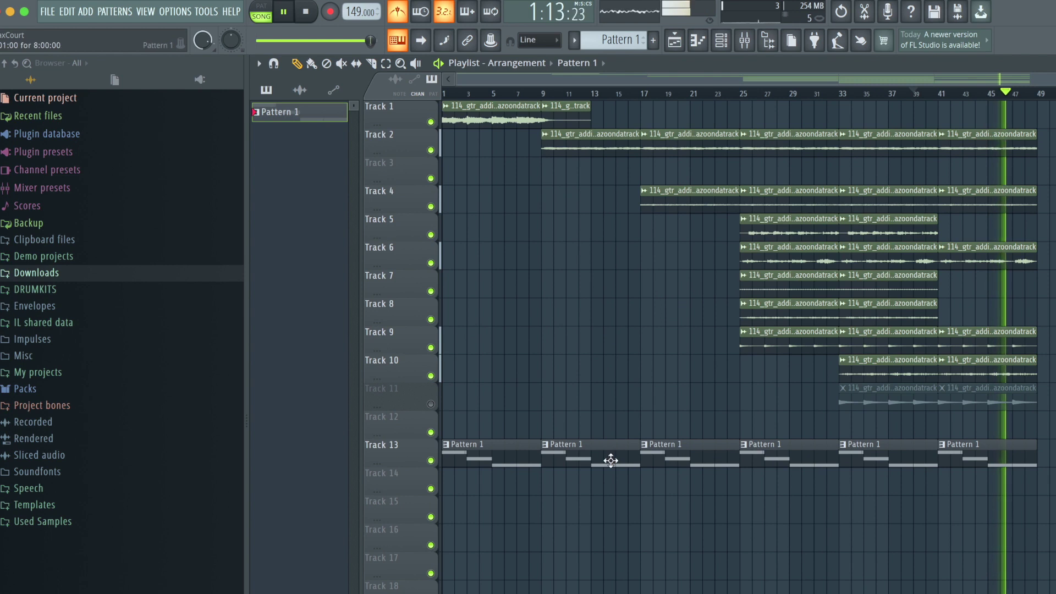
click(725, 48)
click(725, 48)
drag(1037, 94, 619, 102)
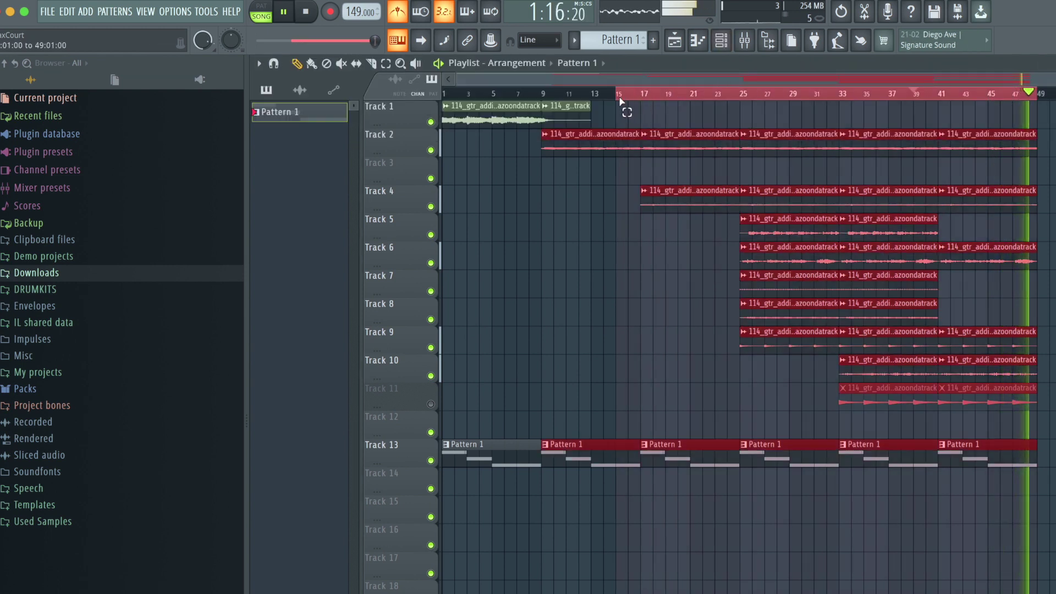
click(561, 90)
Step: Show the channel rack and preview the 808 (SHAKE) sample from the 808s folder of the _Maxeyy Stash kit
click(723, 40)
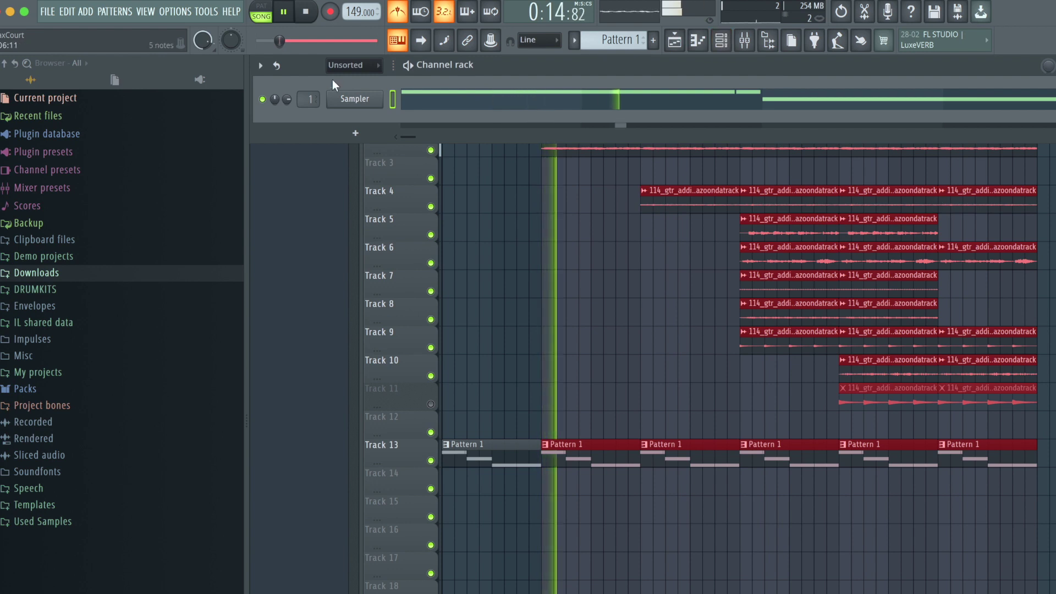
click(77, 290)
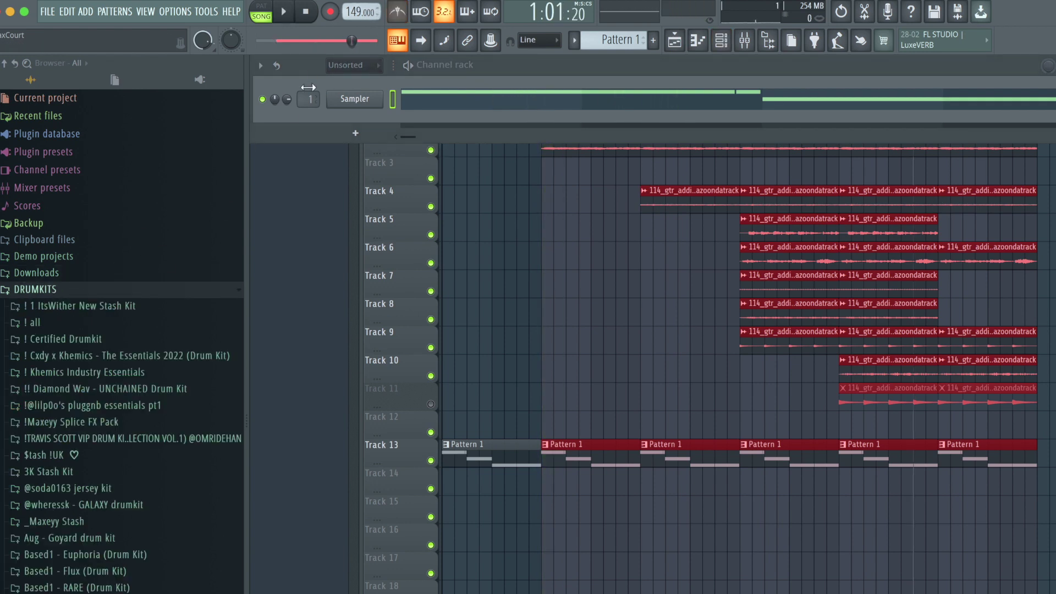
scroll(114, 344, down, 3)
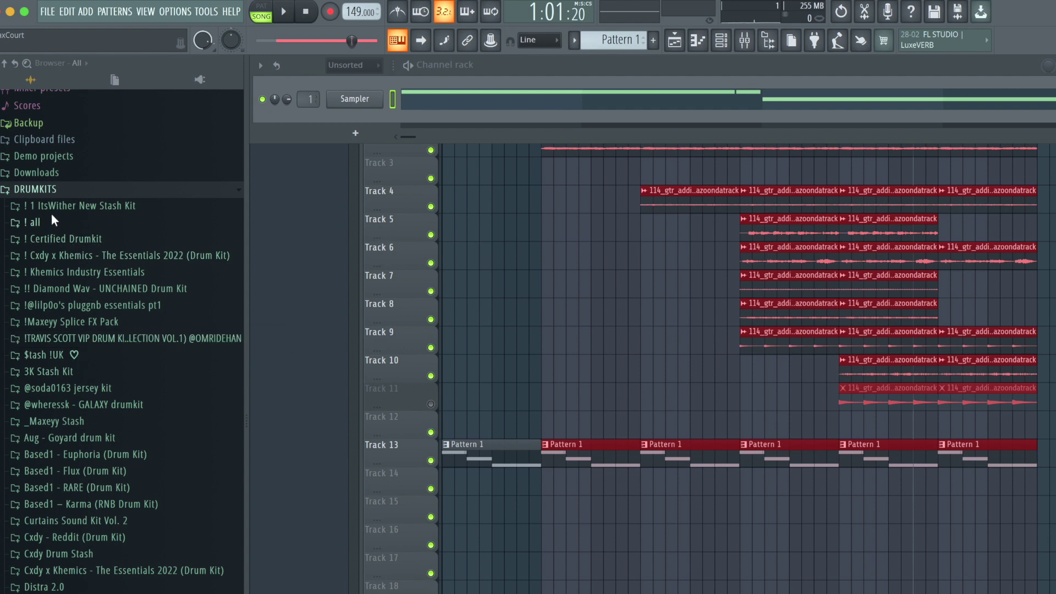
scroll(89, 325, down, 2)
click(88, 344)
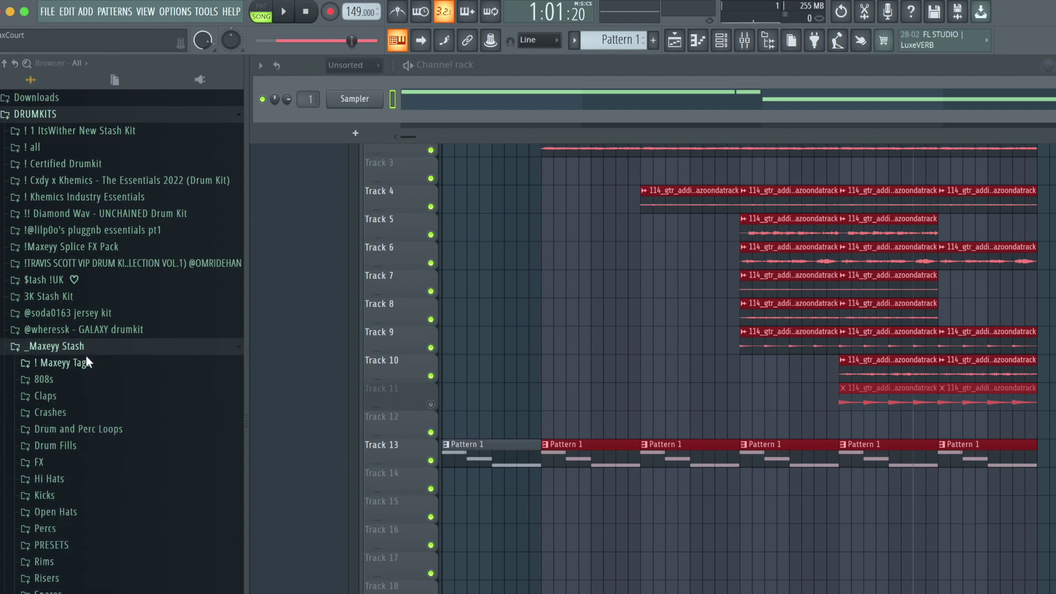
click(82, 382)
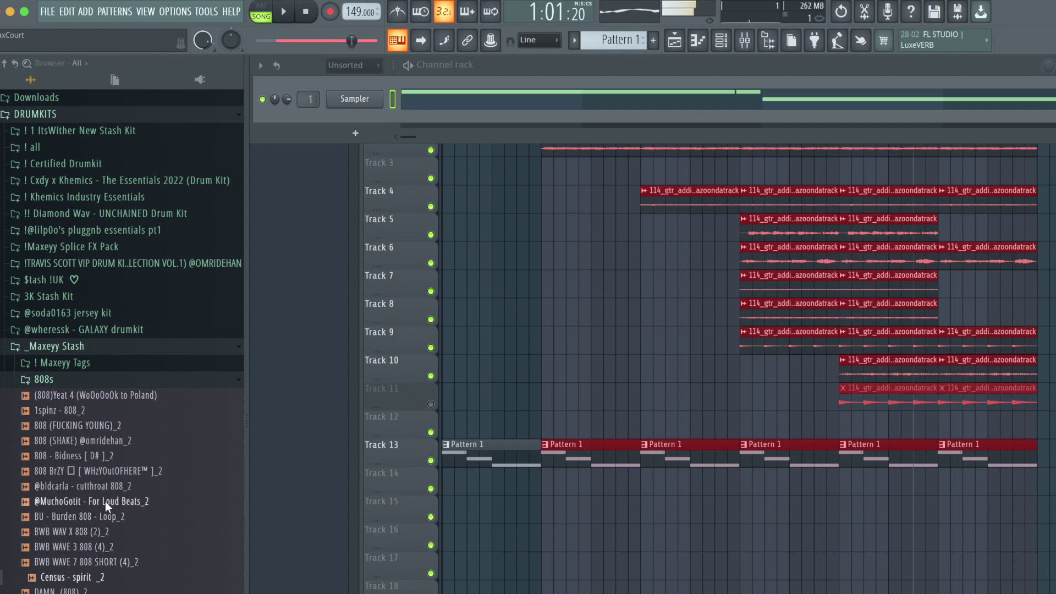
click(87, 441)
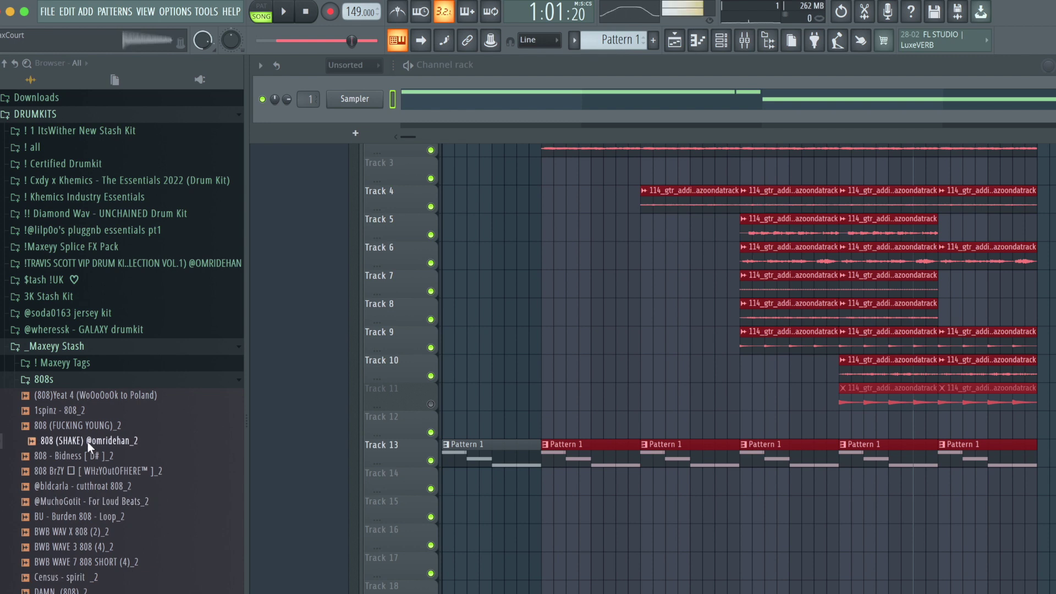
Step: Load the 808 (SHAKE) sample into a channel and open that channel's piano roll
drag(342, 125, 347, 123)
right_click(359, 121)
click(426, 212)
right_click(362, 121)
click(417, 120)
Step: Draw a D7 note spanning bars 1 to 3 over the ghost notes and play it back
drag(508, 333, 149, 238)
key(super+a)
key(super+d)
key(space)
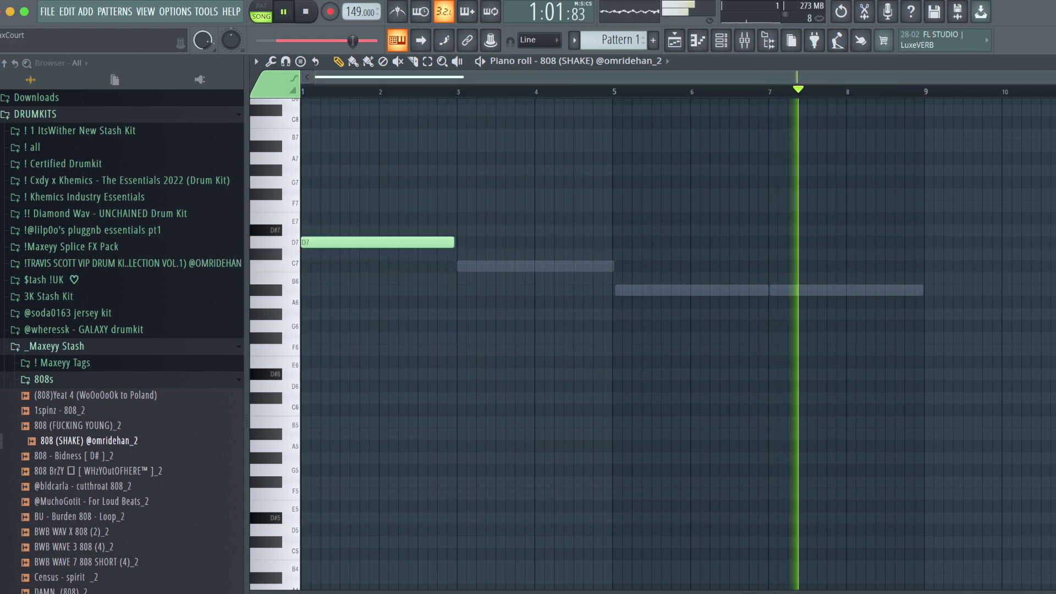
key(space)
key(space)
Step: Shorten the D7 note at bar 1, then add short D7 notes at about bars 2.25 and 2.6 and a C7 at bar 3
right_click(380, 244)
click(403, 243)
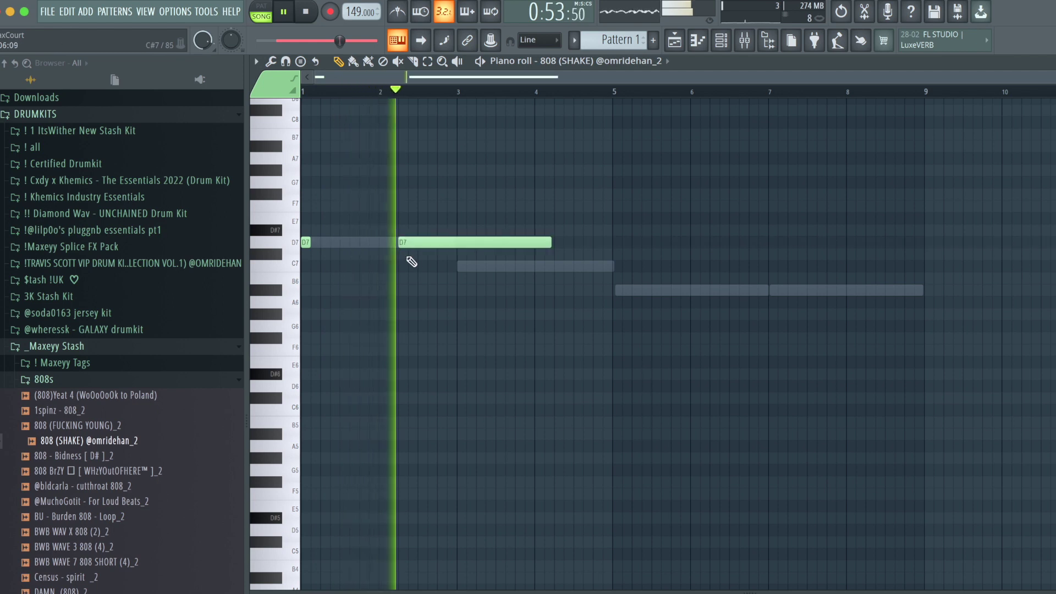
key(shift+d)
click(430, 244)
key(shift+d)
click(463, 265)
key(shift+d)
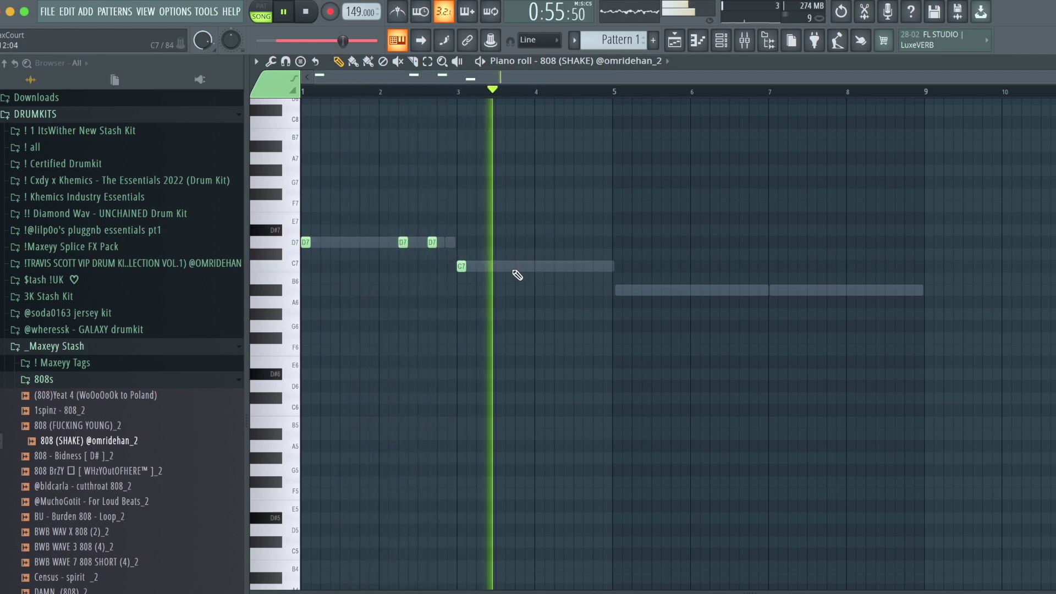
Step: Place two short adjacent C7 notes just after the start of bar 4, checking them against playback
click(556, 267)
key(space)
click(549, 268)
key(space)
key(shift+d)
click(549, 268)
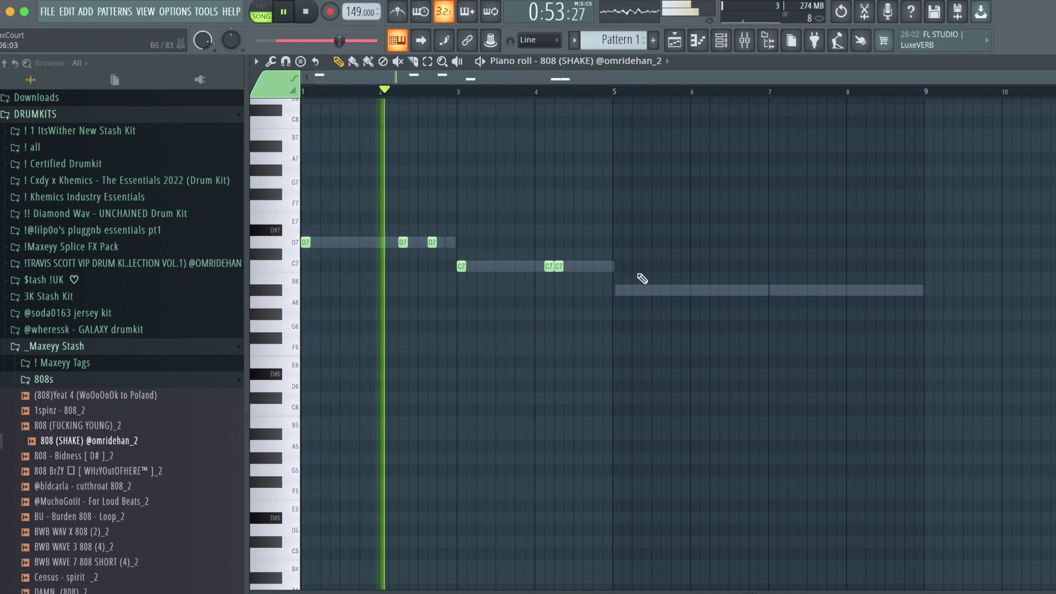
Step: Repeat the four-bar rhythm on A#6 from bar 5 to bar 9 and extend every note to meet the next
key(ctrl+b)
drag(565, 242, 615, 291)
key(ctrl+d)
drag(924, 353, 771, 287)
key(ctrl+a)
key(ctrl+l)
key(ctrl+d)
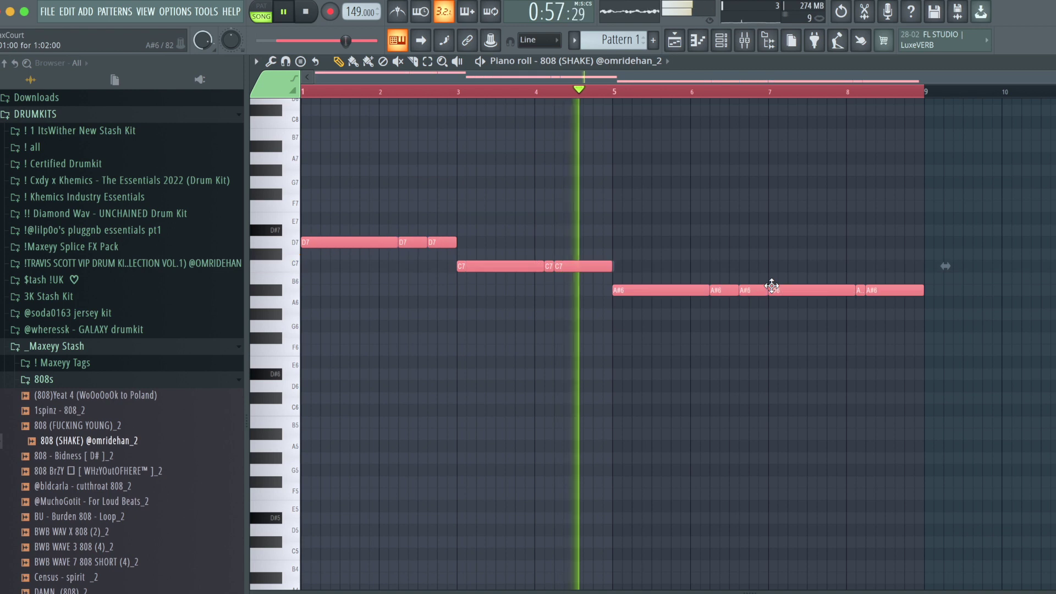
Step: Add an A#6 note at about bar 5.75 and listen to the 808 pattern
drag(671, 290, 671, 287)
key(ctrl+a)
key(space)
key(space)
key(ctrl+d)
scroll(710, 212, up, 3)
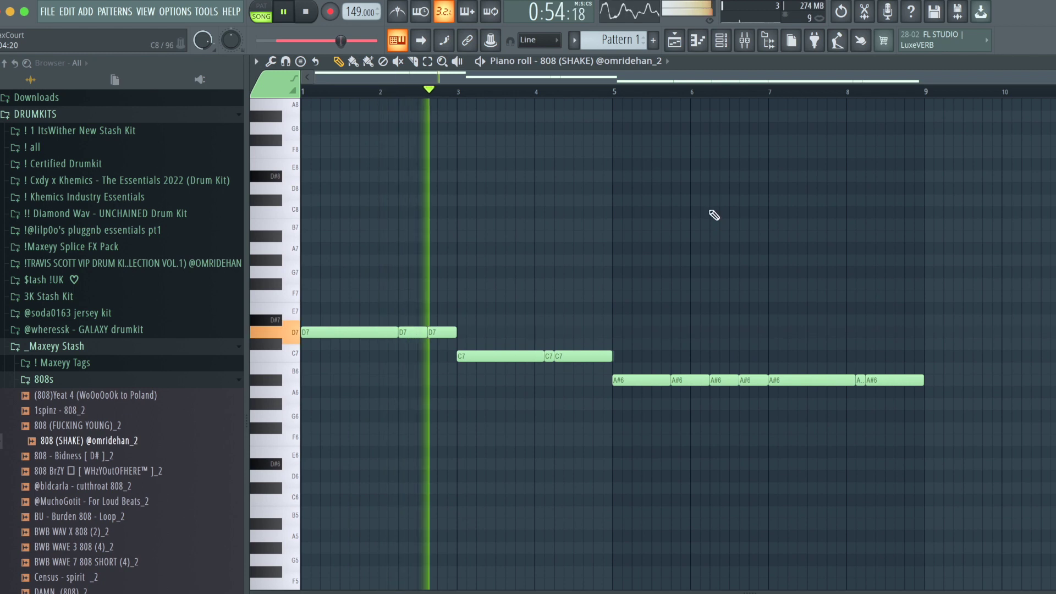
key(ctrl+a)
key(ctrl+d)
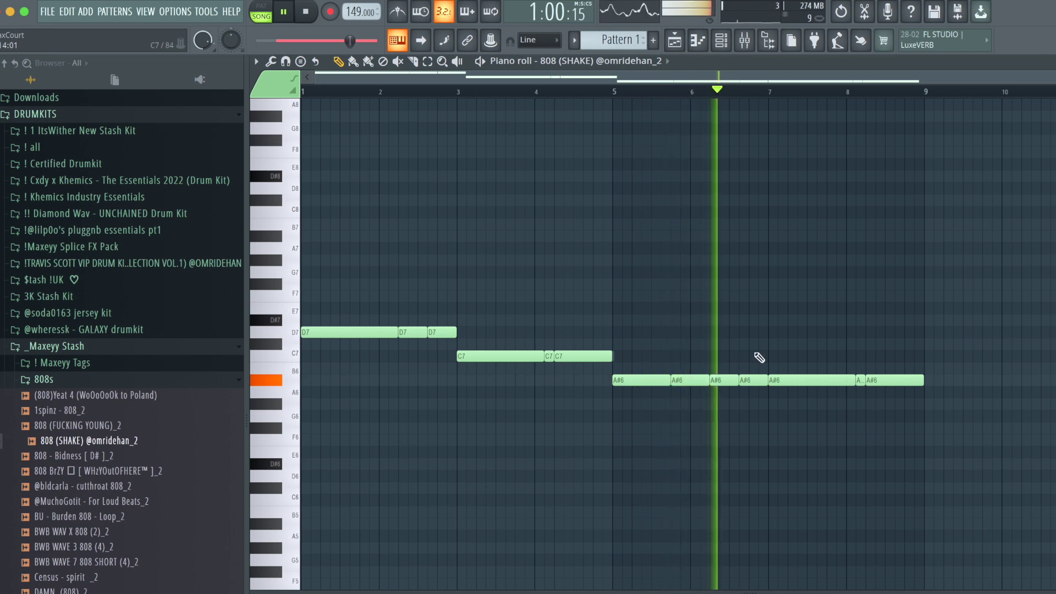
Step: Delete the fourth A#6 note after bar 5 and add A#6 notes at about bars 7.75 and 8.6, joined legato
right_click(758, 381)
drag(850, 405, 825, 375)
key(super+a)
key(super+l)
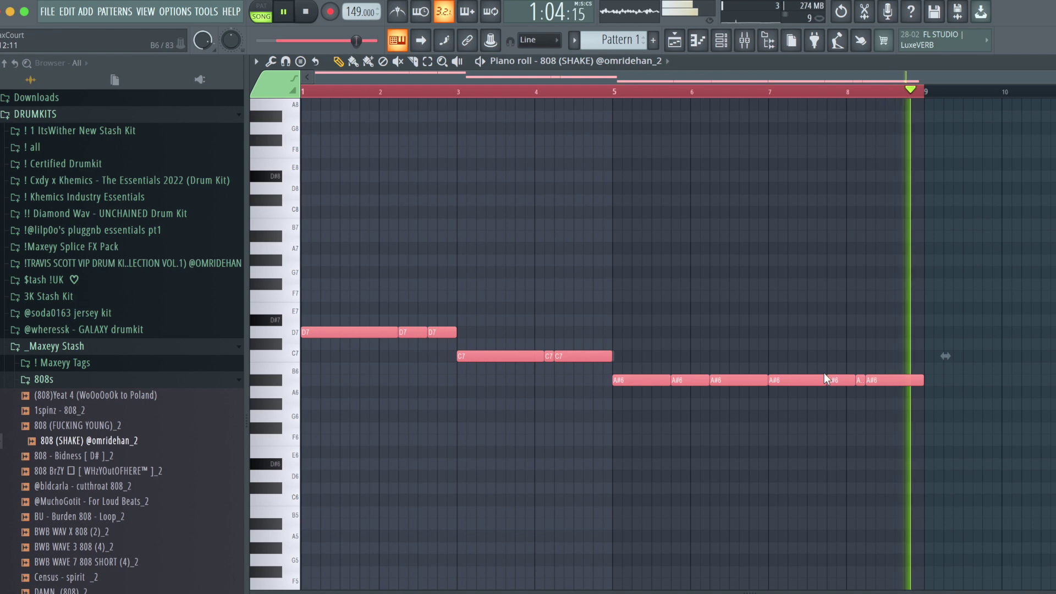
key(super+d)
click(899, 368)
drag(898, 370, 896, 382)
Step: Transpose all the 808 notes down two octaves to D5, C5 and A#4
key(super+a)
key(super+Down)
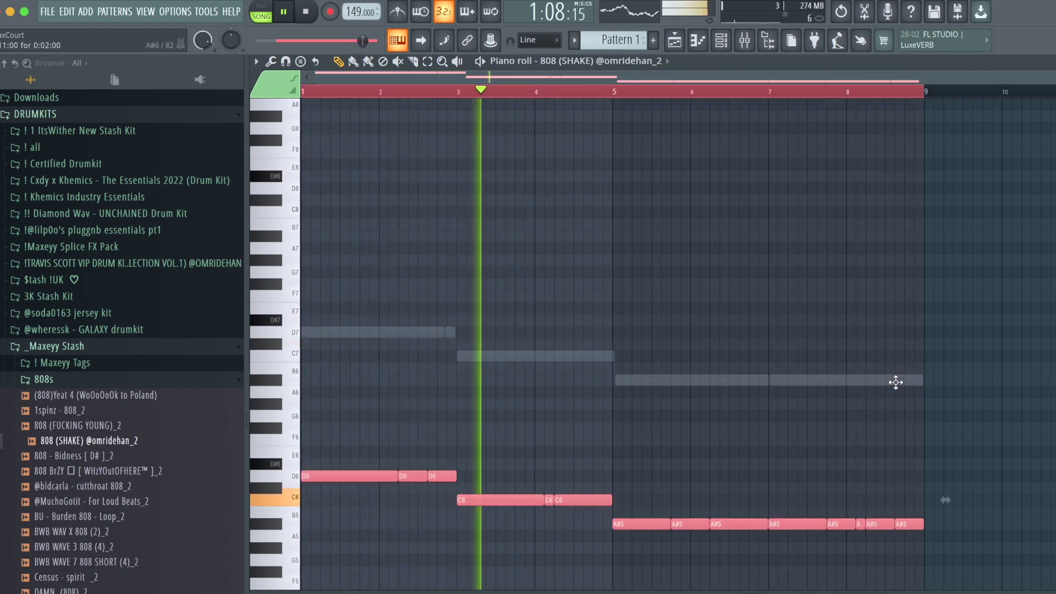
key(super+d)
key(super+Down)
scroll(735, 463, down, 4)
click(635, 429)
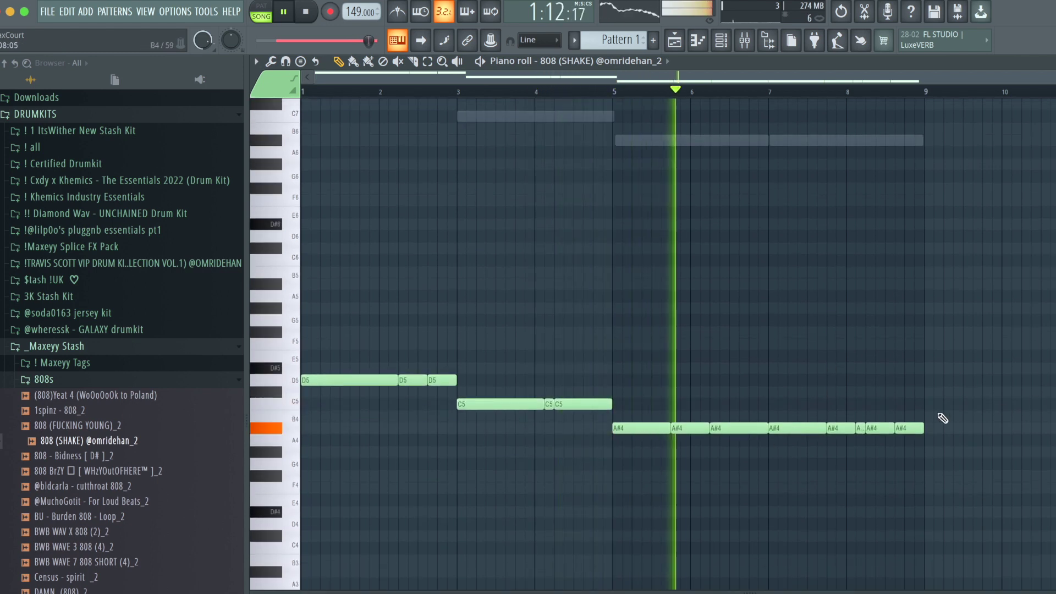
click(799, 433)
key(ctrl+Up)
key(ctrl+Down)
Step: Raise the A#4 notes at about bars 7.75 and 8.6 by one octave to A#5
ctrl+click(982, 420)
ctrl+click(849, 427)
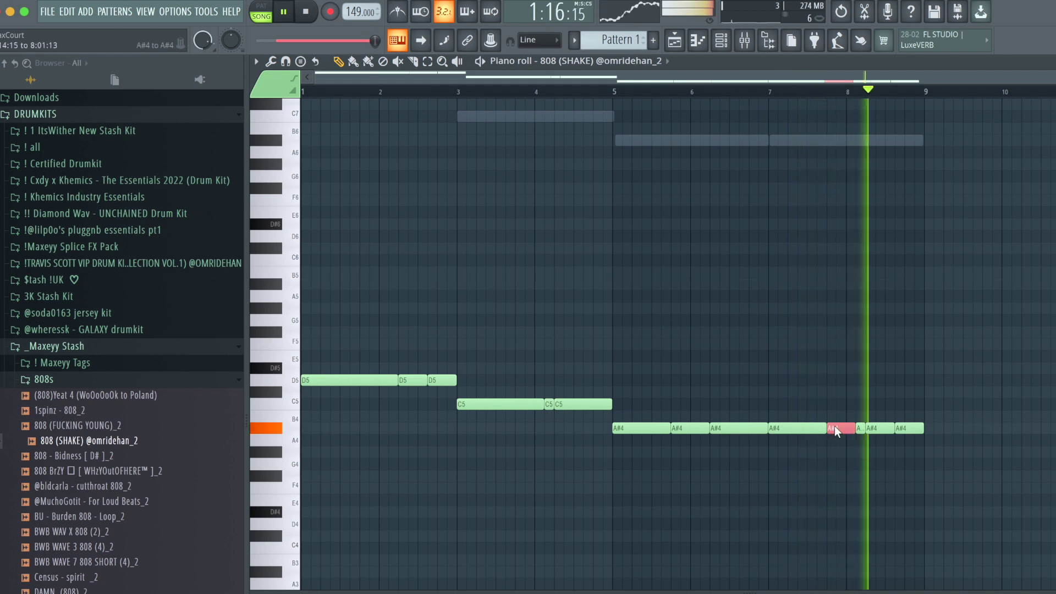
key(ctrl+Up)
ctrl+click(861, 428)
ctrl+click(914, 428)
key(ctrl+Up)
key(ctrl+a)
ctrl+click(995, 385)
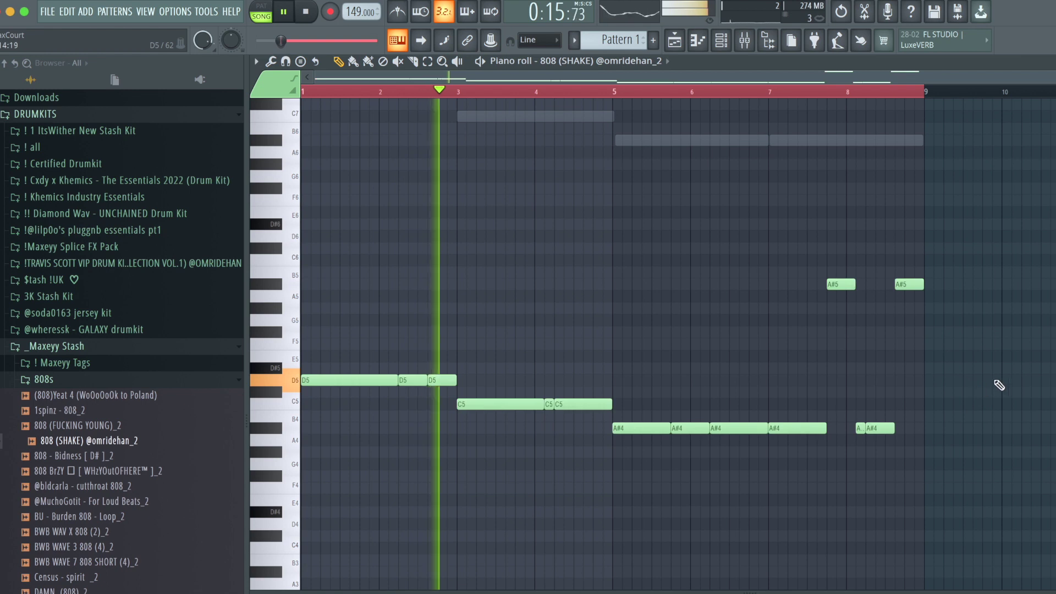
key(ctrl+a)
ctrl+click(1016, 368)
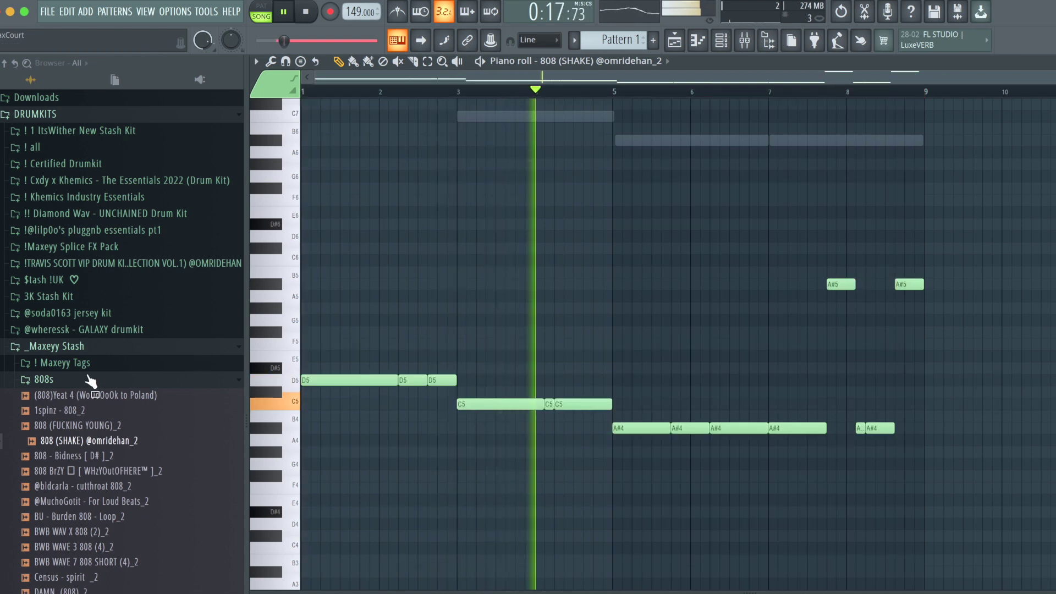
Step: Replace the channel's sample with 808 (FUCKING YOUNG)_2 from the 808s of the Nick Mira (Shows the Screen) Drumkit
click(126, 379)
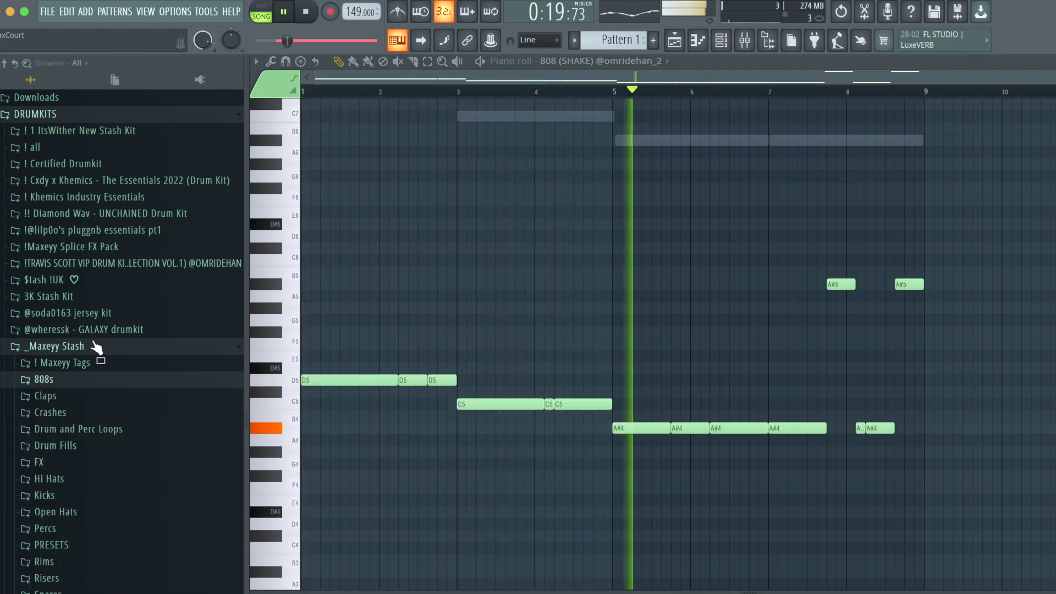
scroll(88, 338, down, 11)
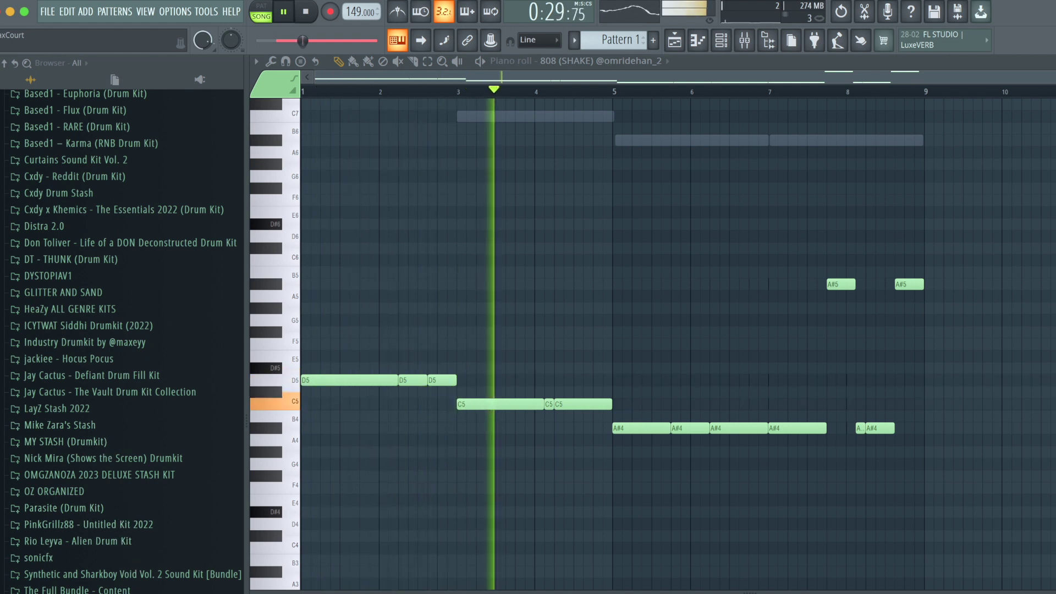
click(73, 461)
click(80, 475)
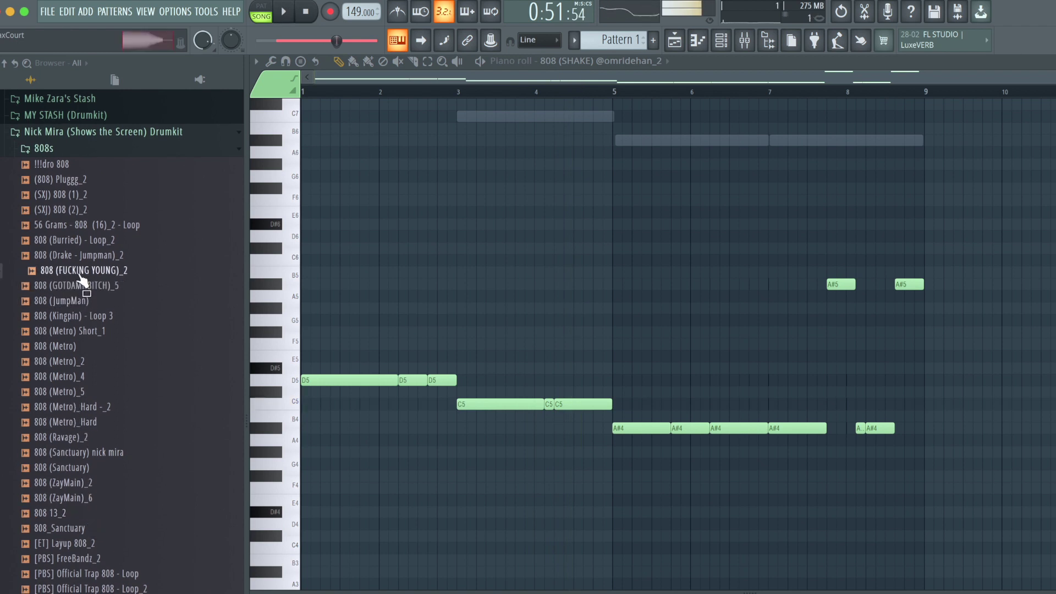
Step: Browse the Nick Mira kit's 808s during playback and replace the channel's sample with NM - Flock 808
scroll(80, 376, down, 8)
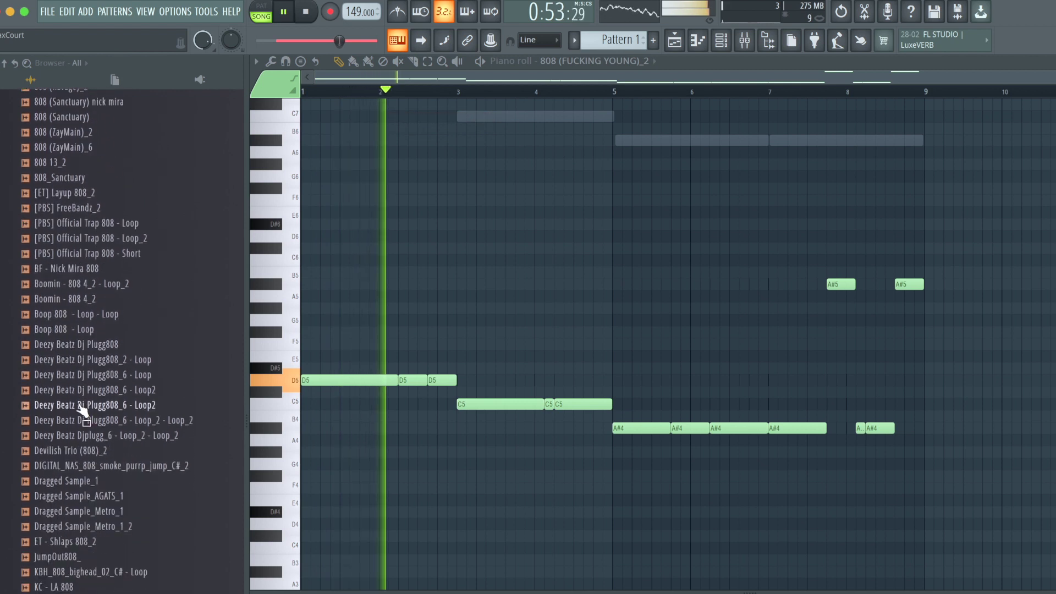
scroll(94, 473, down, 5)
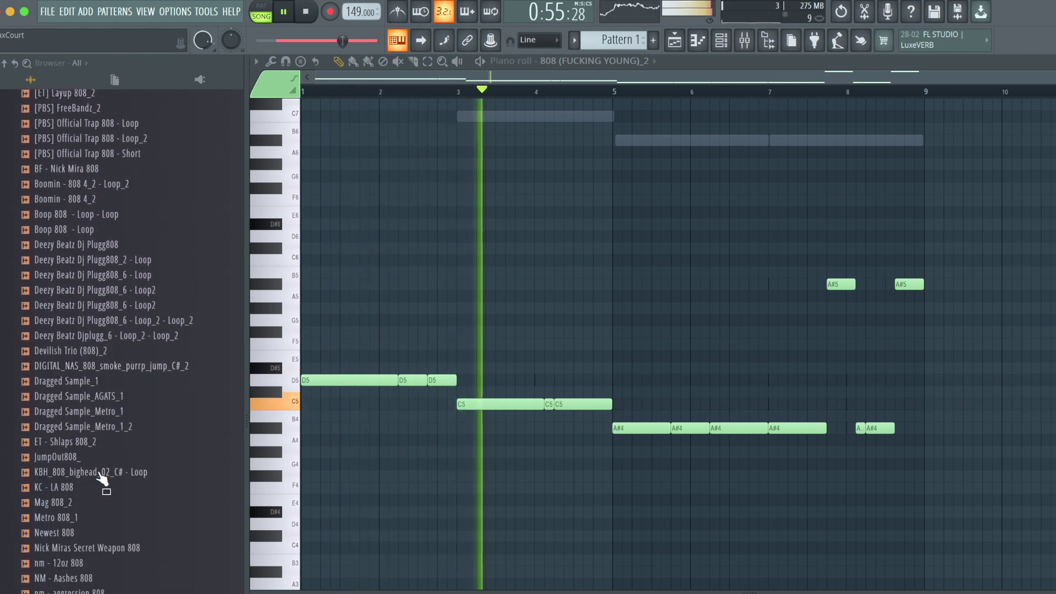
key(space)
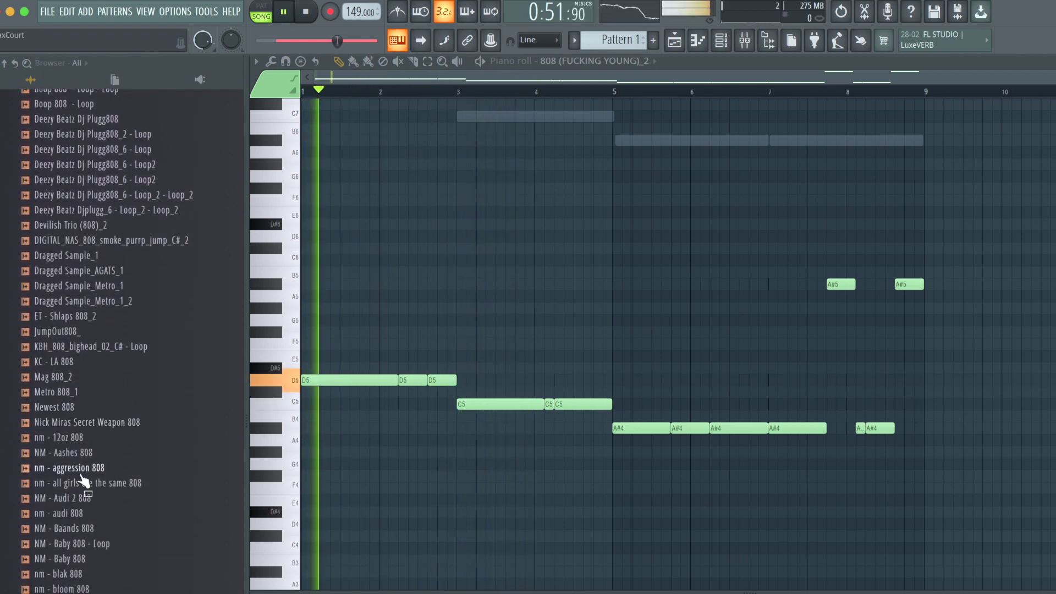
scroll(105, 542, down, 3)
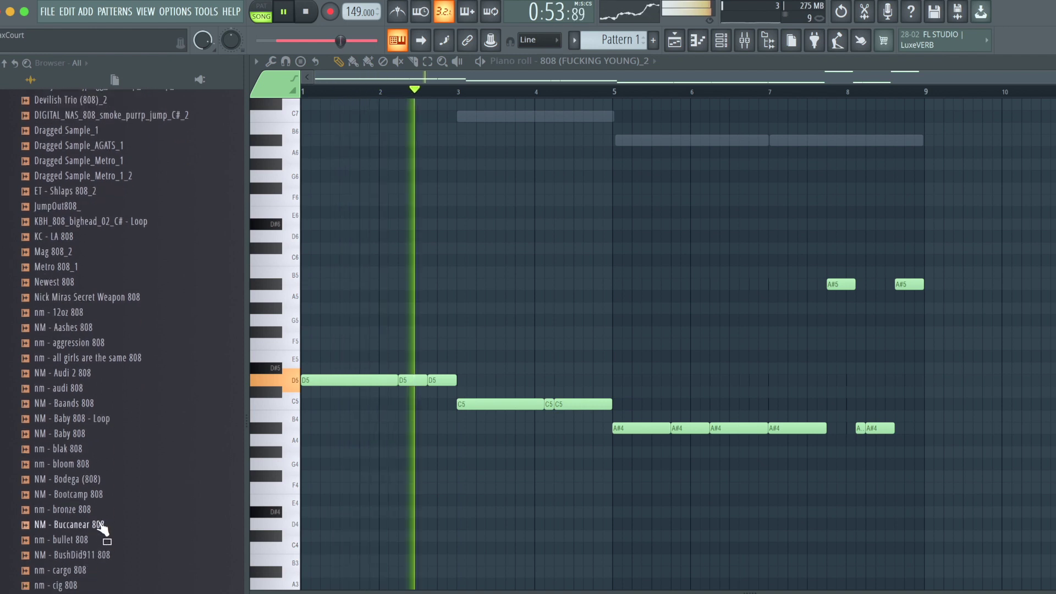
scroll(100, 536, down, 4)
scroll(103, 572, down, 3)
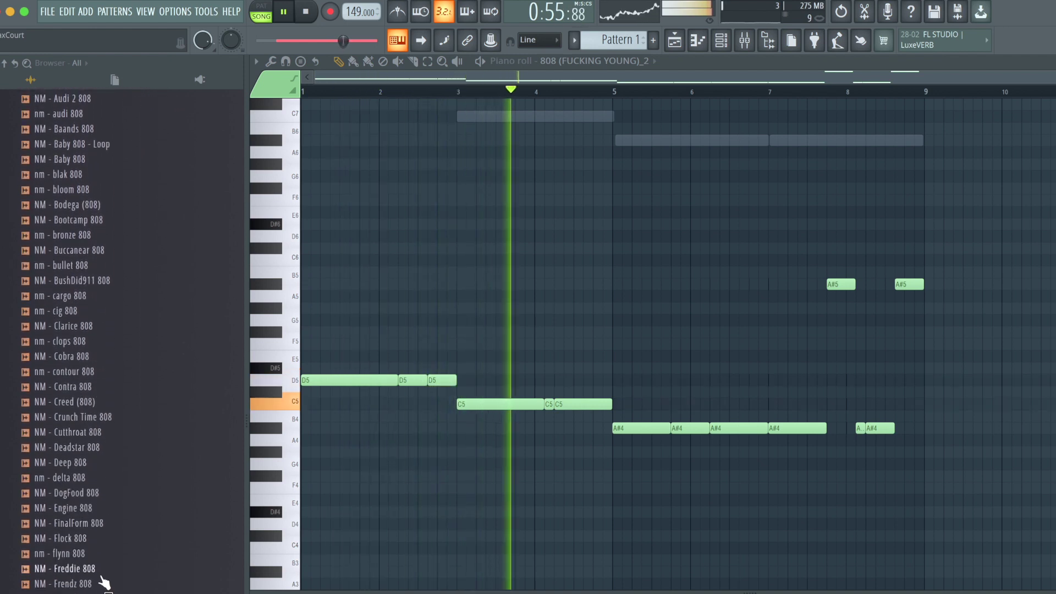
key(space)
click(81, 544)
key(space)
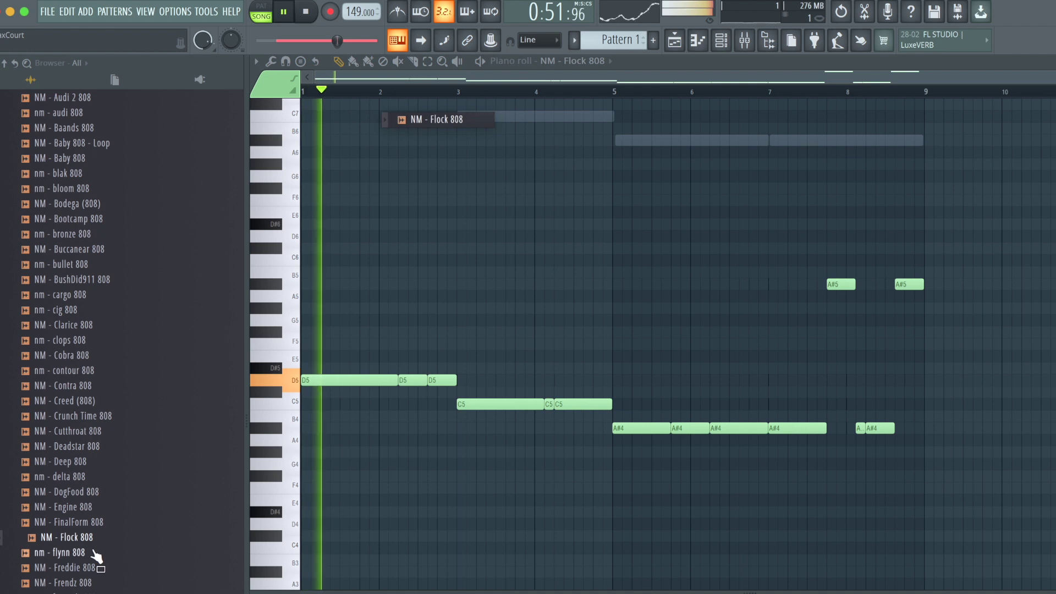
click(507, 526)
right_click(507, 527)
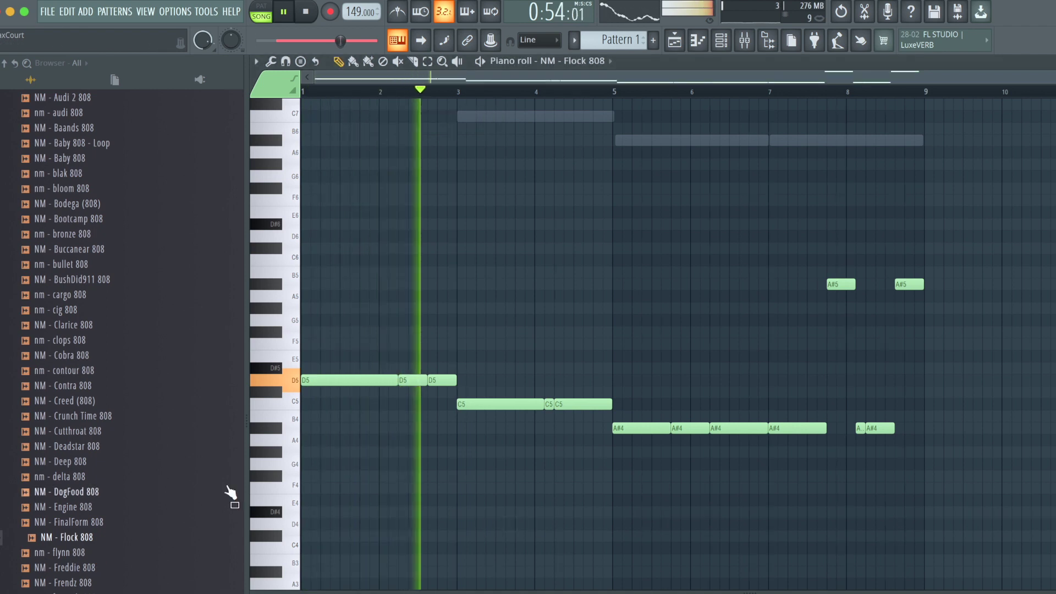
key(ctrl+a)
click(454, 515)
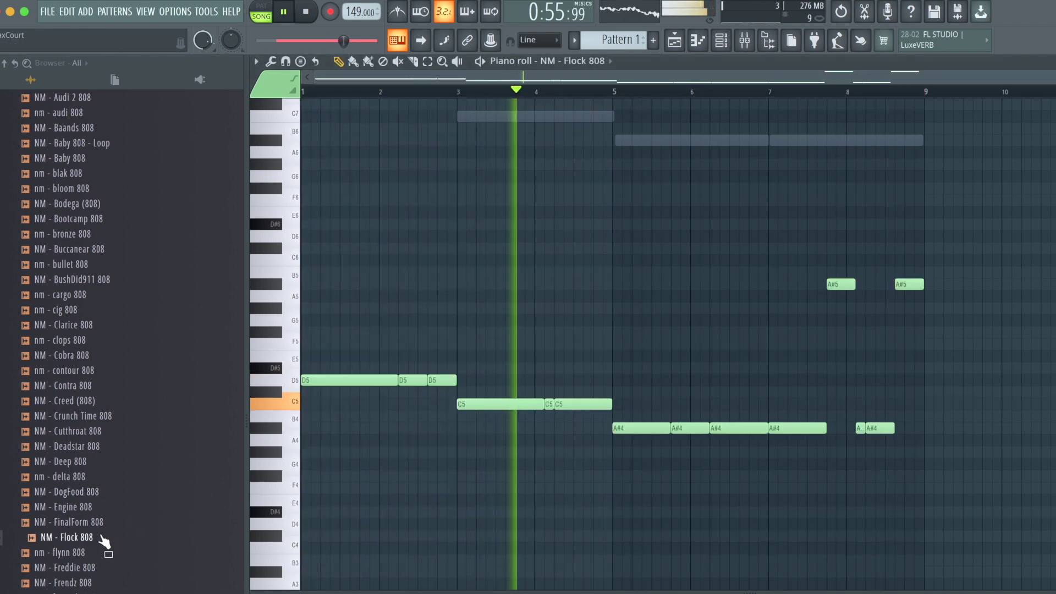
Step: Try other 808s such as NM - Ghosted 808 and nm - granger 808 in the channel and return to NM - Flock 808
scroll(111, 507, down, 3)
scroll(112, 507, down, 1)
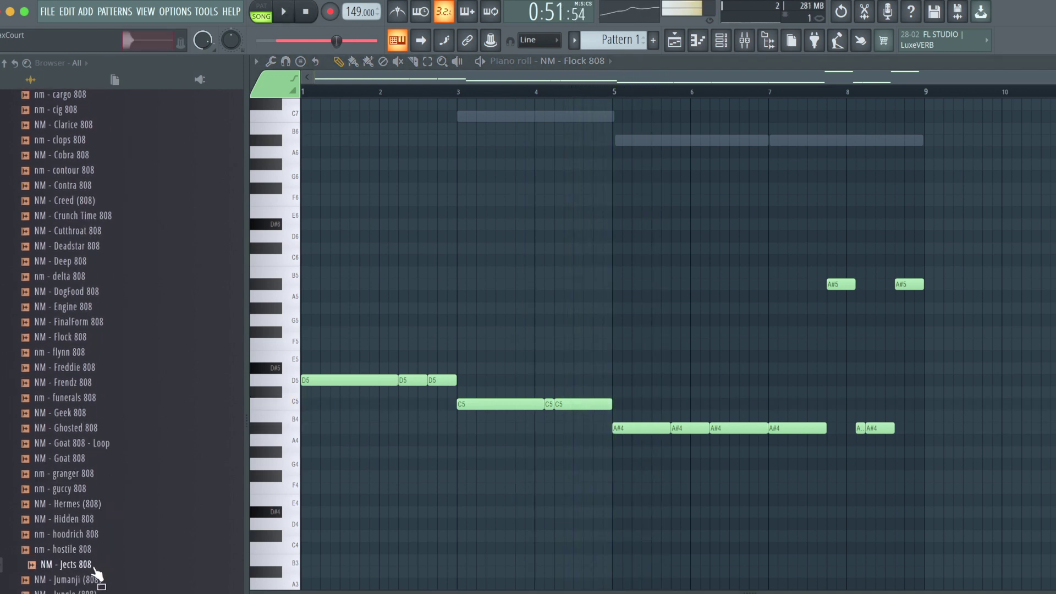
middle_click(76, 401)
middle_click(83, 429)
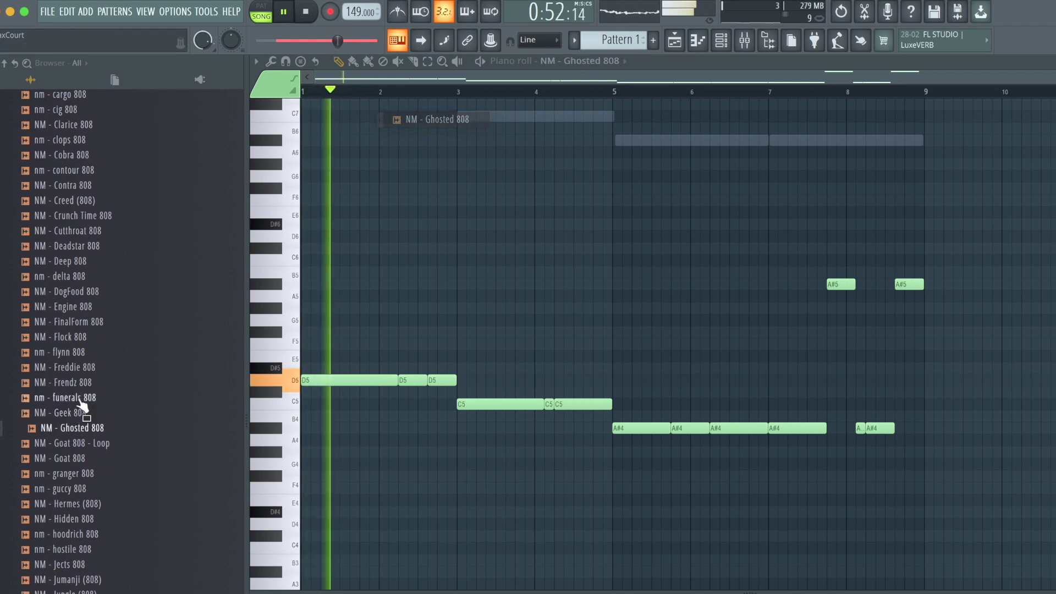
key(space)
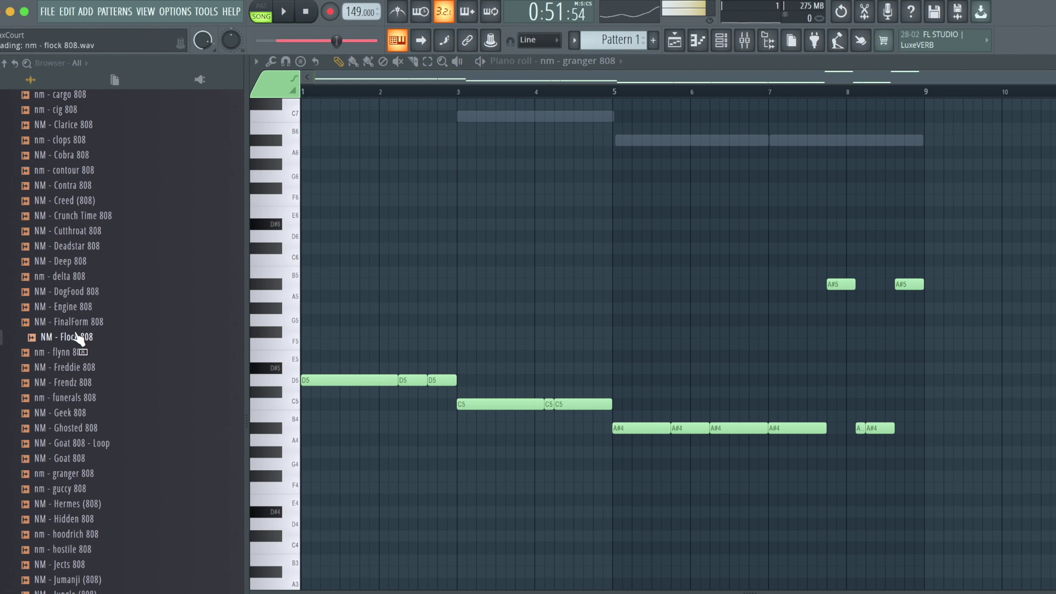
Step: Open the NM - Flock 808 sample in the audio editor and save it into the 808s folder of _Maxeyy Stash
scroll(123, 337, up, 20)
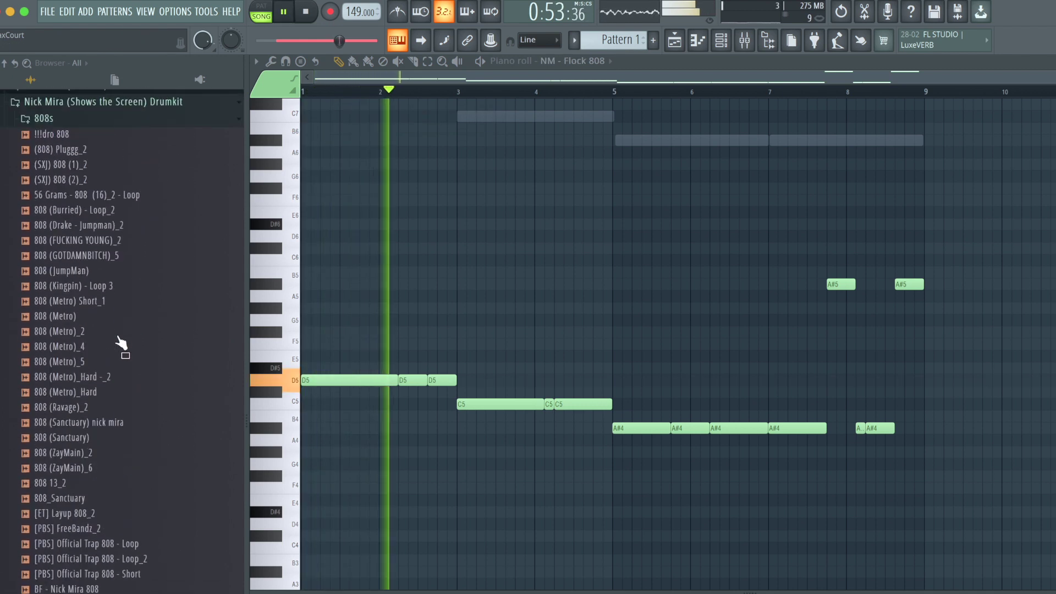
click(723, 40)
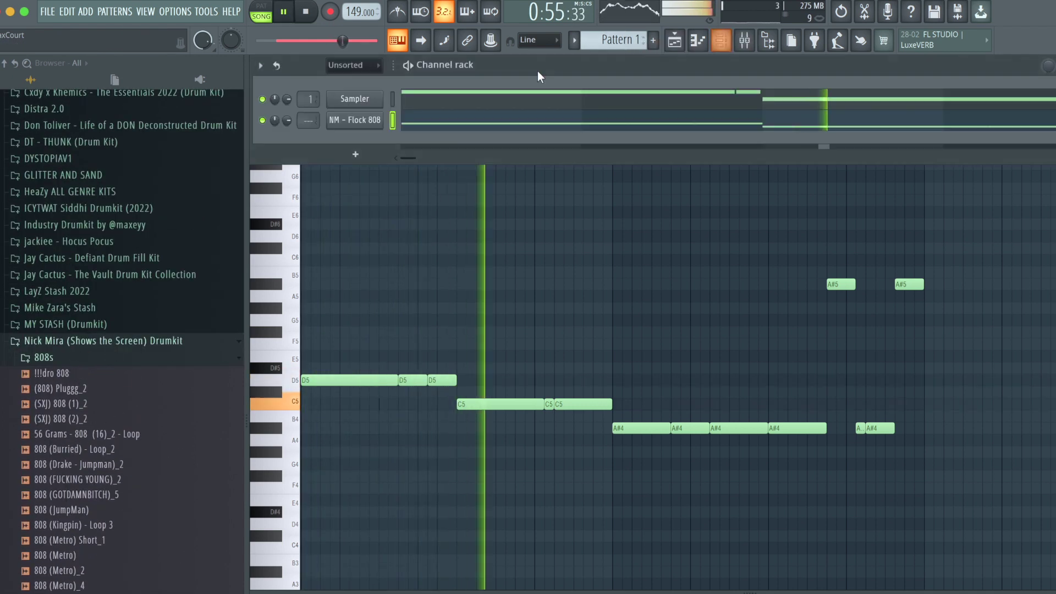
scroll(144, 196, up, 15)
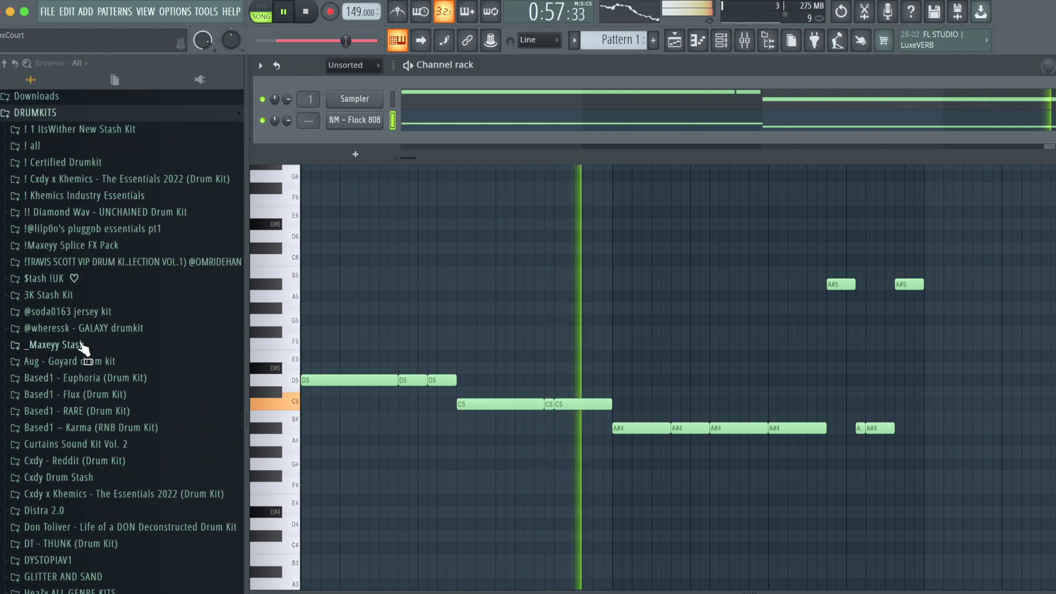
click(133, 345)
click(355, 119)
right_click(466, 438)
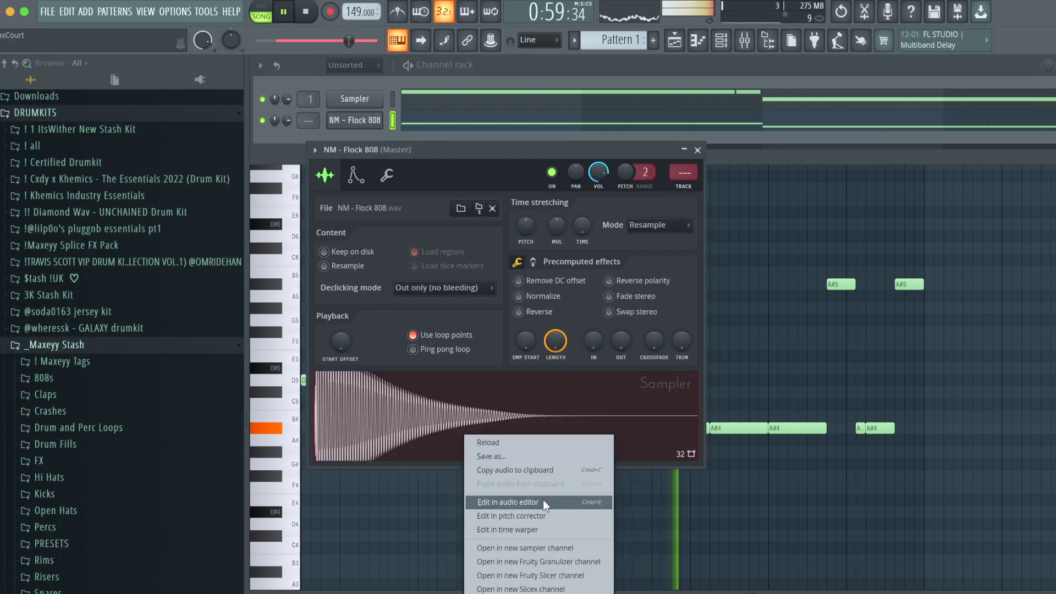
click(497, 501)
drag(680, 199, 36, 379)
scroll(118, 507, down, 3)
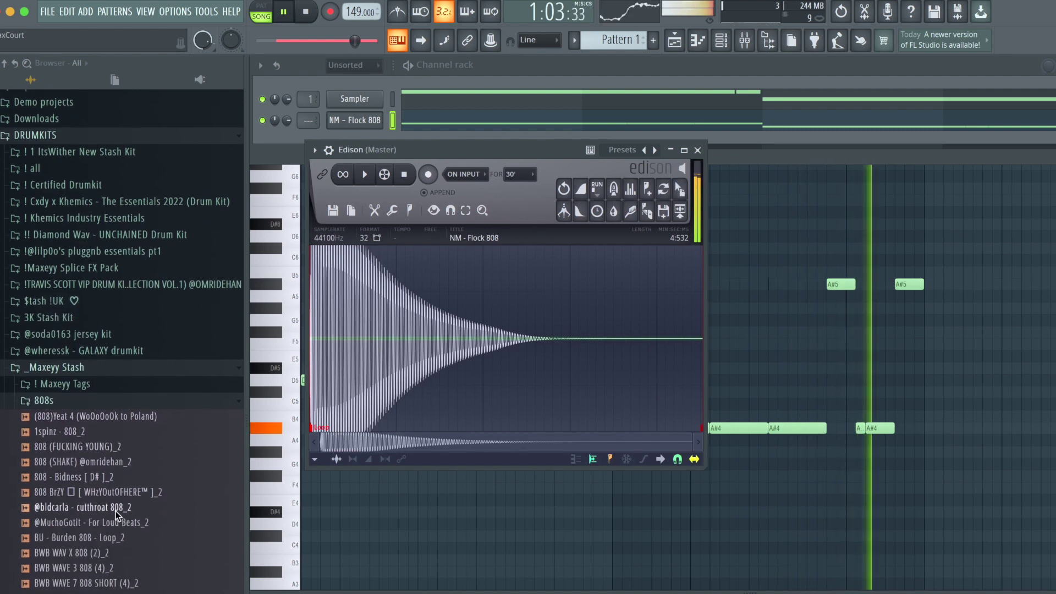
scroll(99, 560, down, 4)
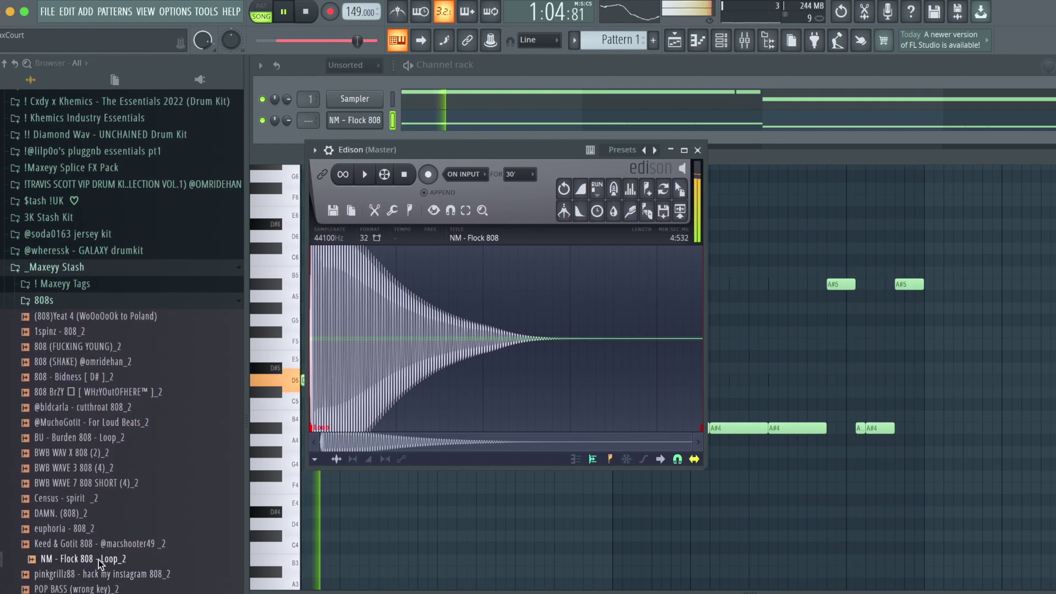
right_click(102, 427)
click(153, 567)
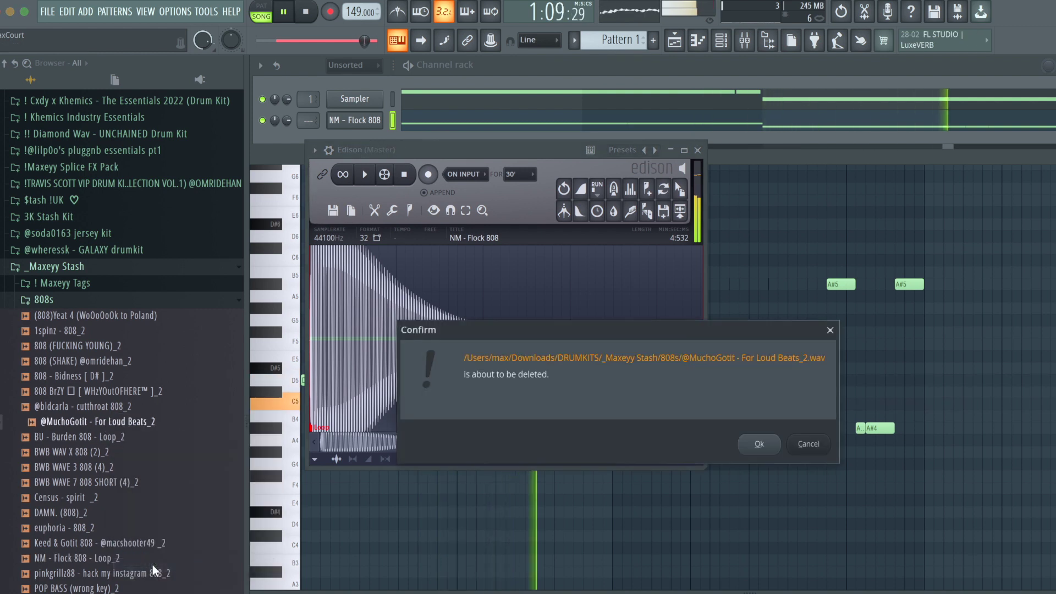
key(Return)
click(697, 150)
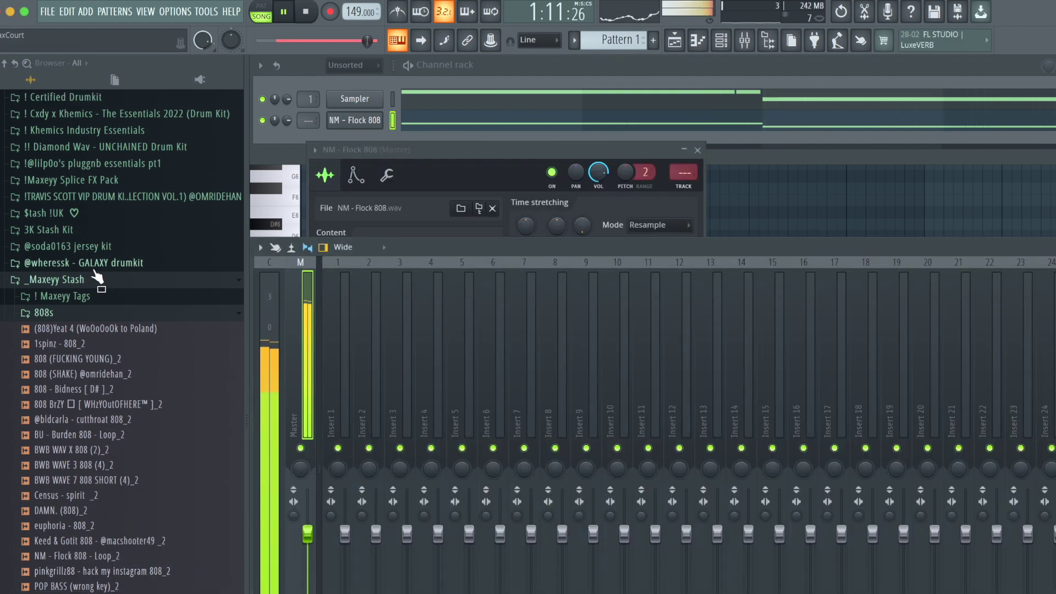
Step: Add [PBS] Polo - Zay Crash from the Nick Mira kit as a new channel with a hit on the first step
click(79, 280)
scroll(99, 385, down, 5)
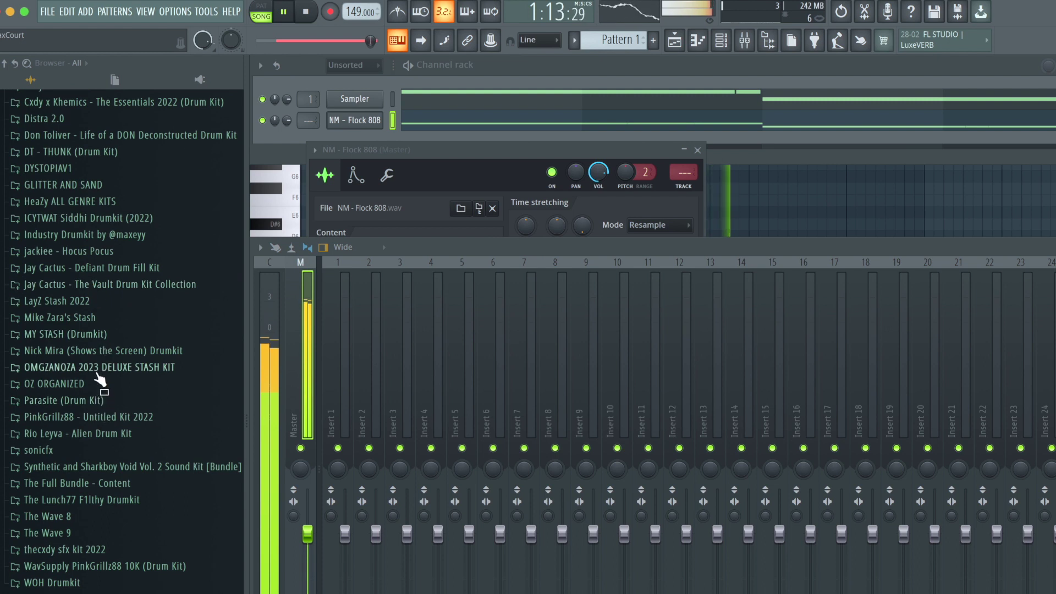
click(92, 353)
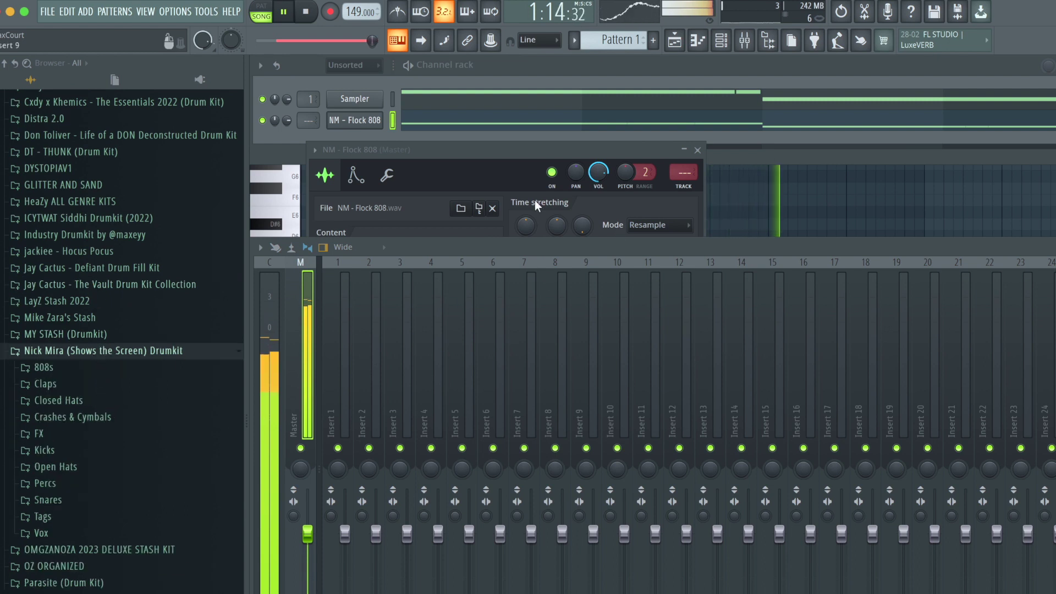
click(77, 419)
drag(351, 124, 349, 133)
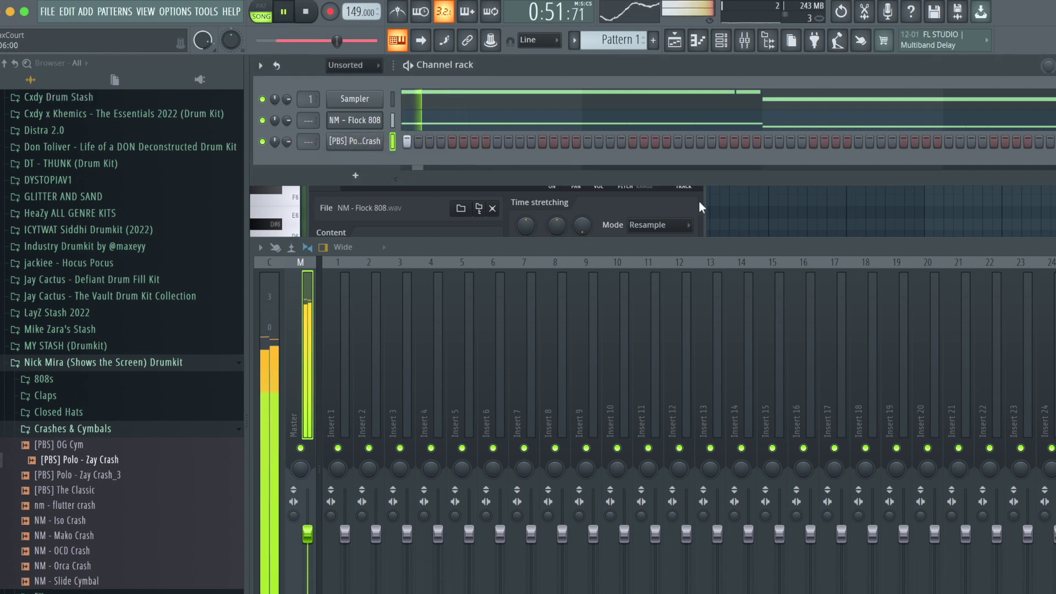
click(700, 168)
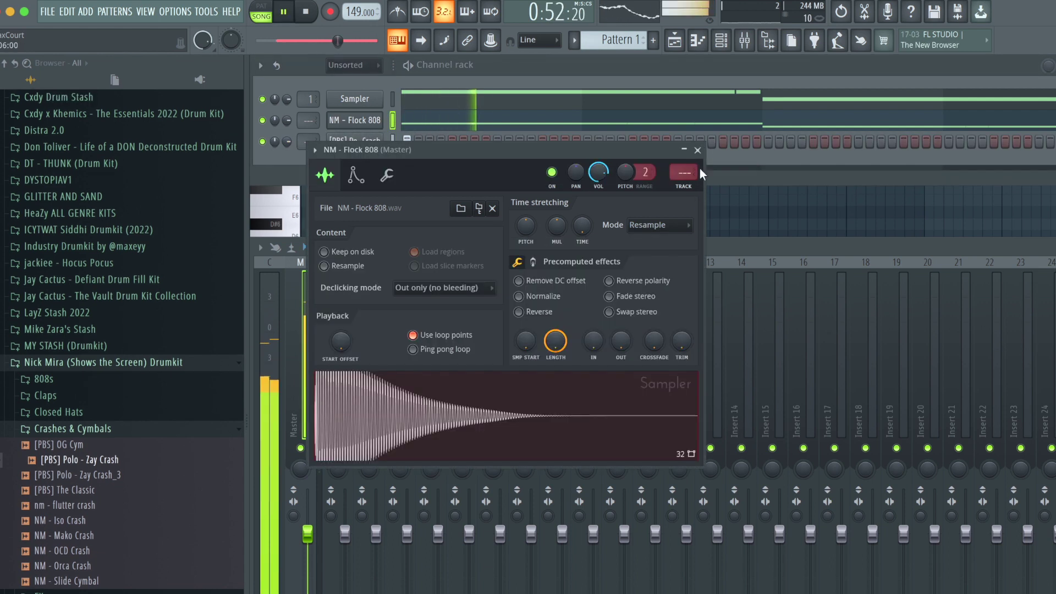
click(344, 126)
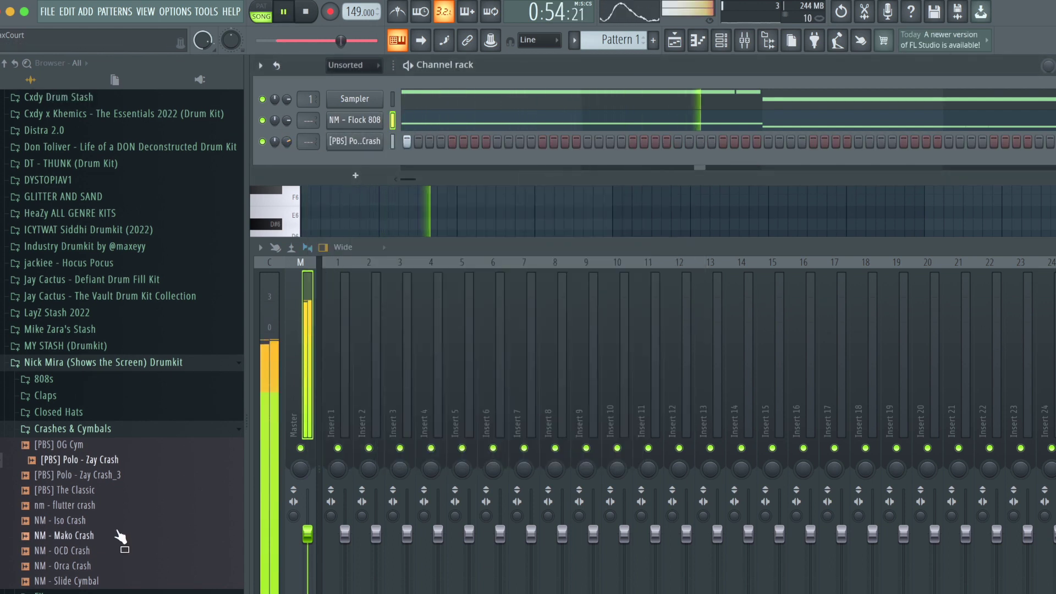
Step: Try [PBS] The Classic as the crash channel's sample
drag(116, 537, 113, 546)
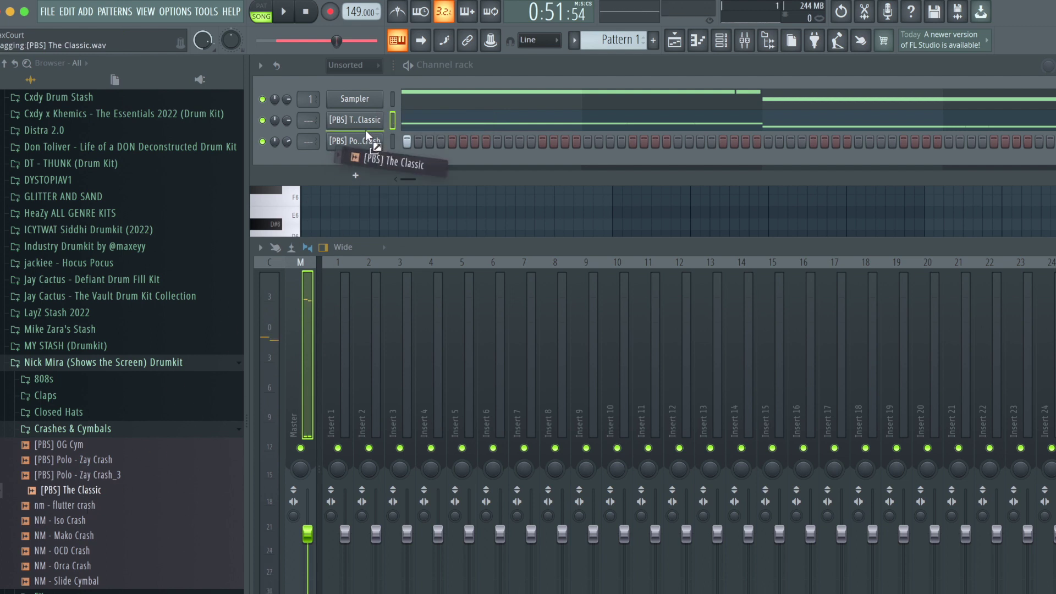
drag(363, 143, 371, 143)
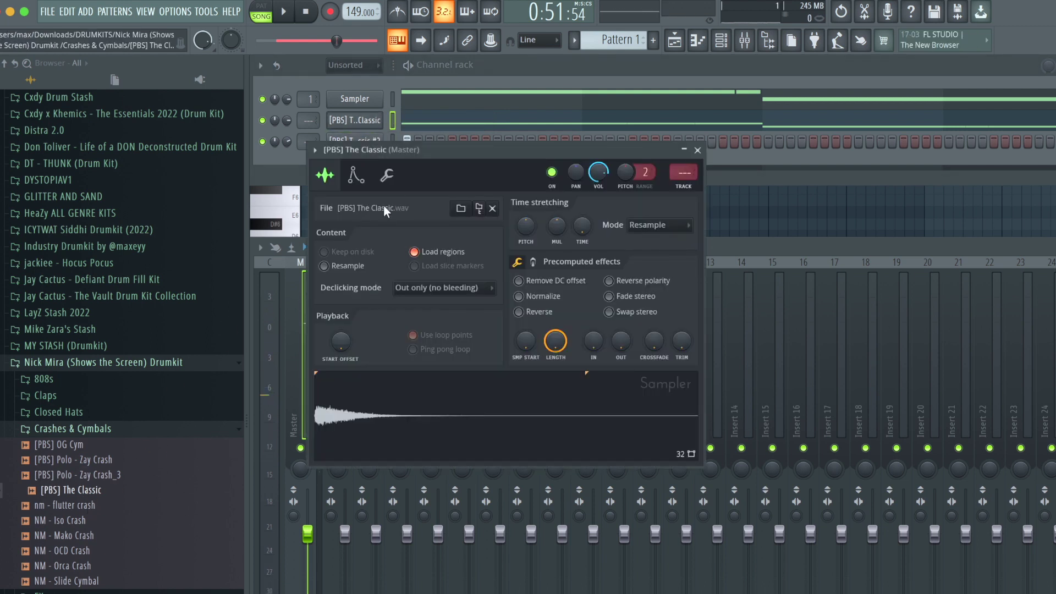
Step: Try nm - funerals 808 in the 808 channel and restore NM - Flock 808 from the sample history
click(367, 209)
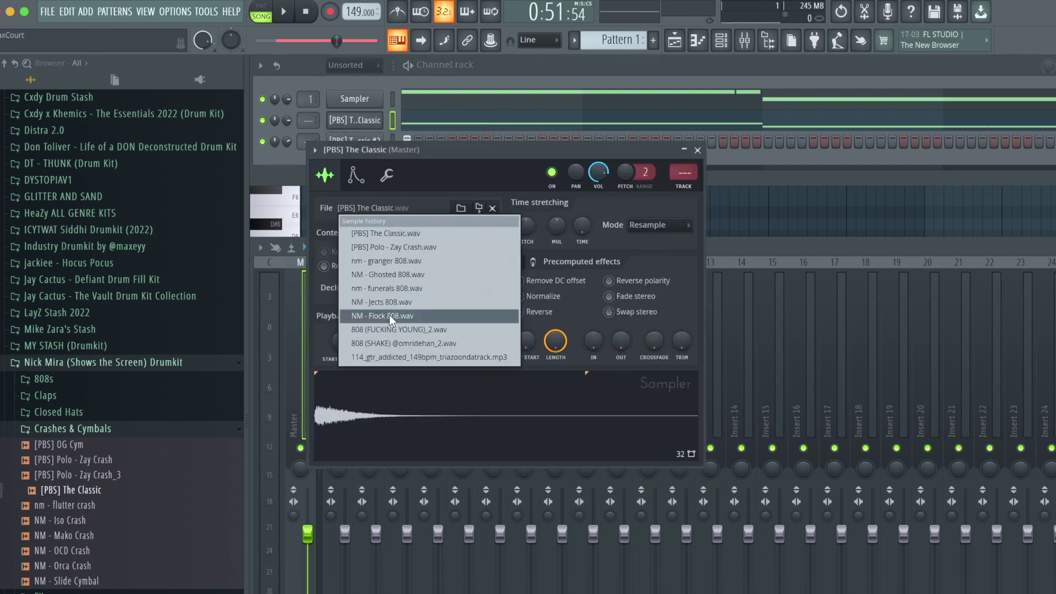
click(402, 283)
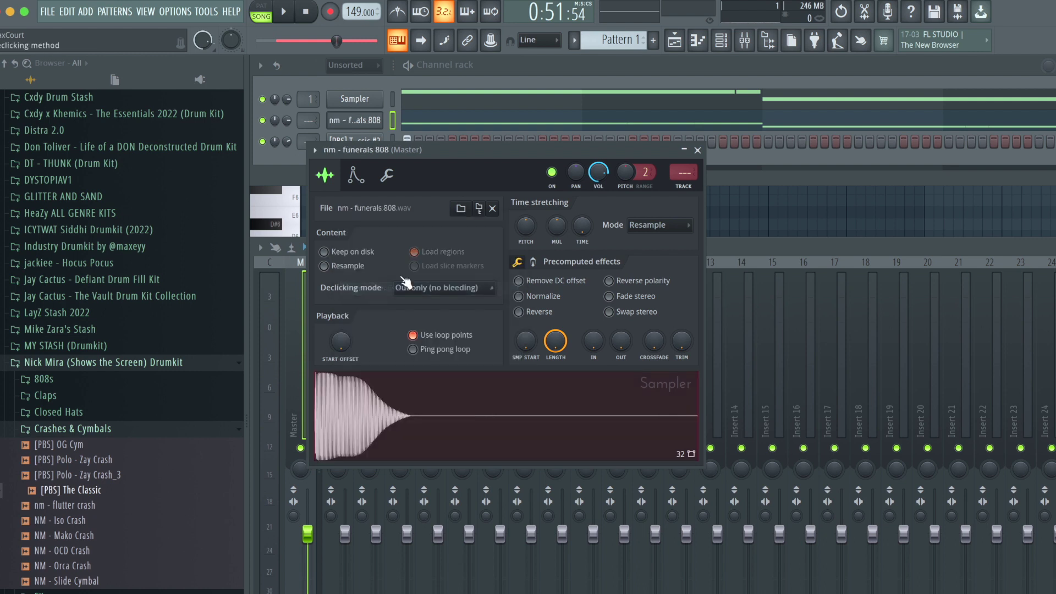
key(space)
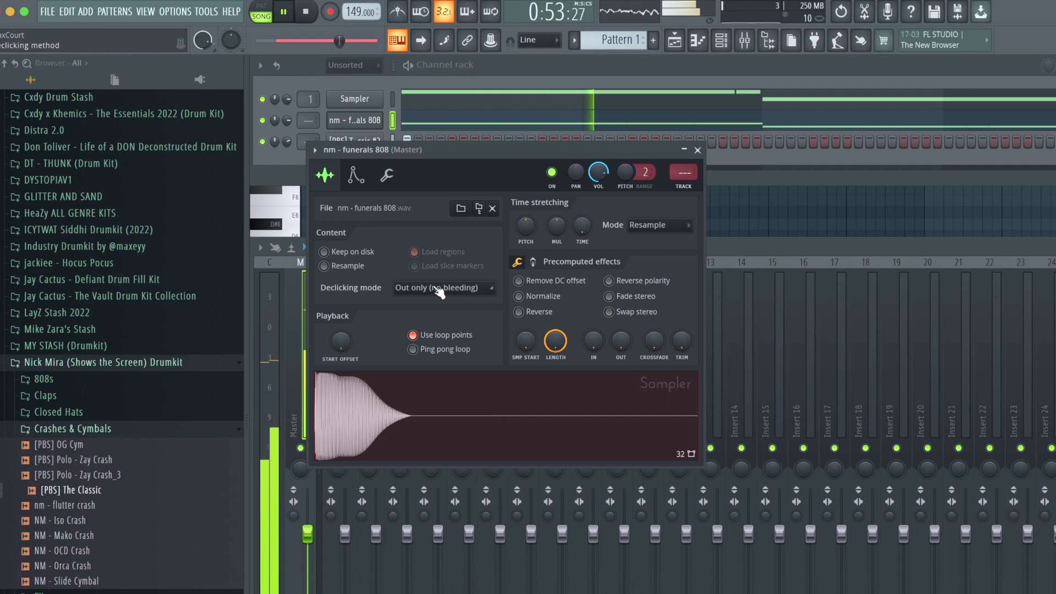
click(365, 209)
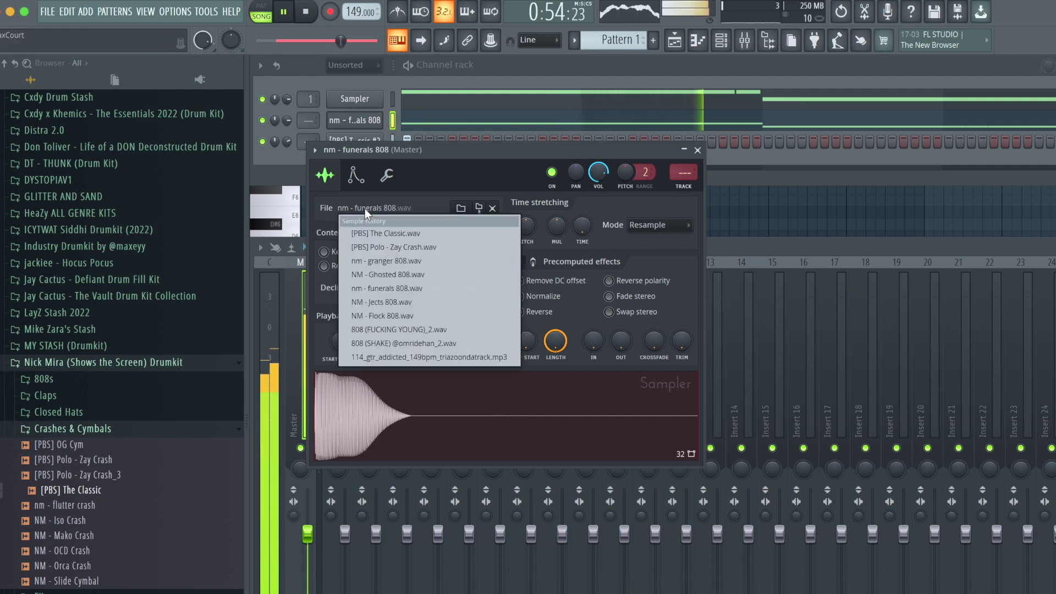
click(402, 315)
key(Escape)
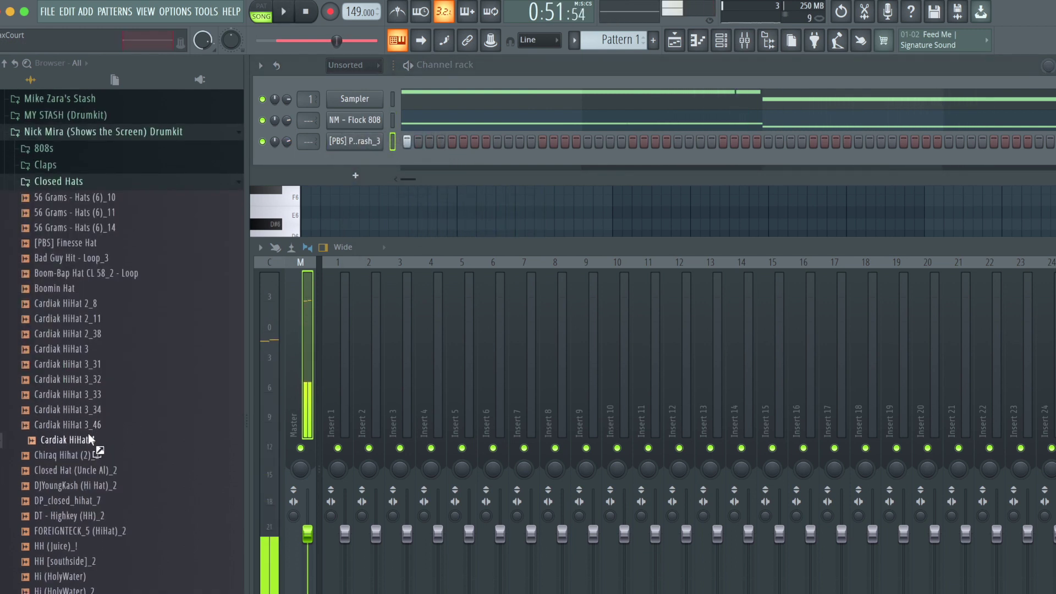
Step: Add HiHat (Pyrex-3) and HiHat (Pyrex-2)_2 from the Nick Mira kit's Closed Hats as new channels
scroll(87, 462, down, 5)
click(94, 440)
click(94, 464)
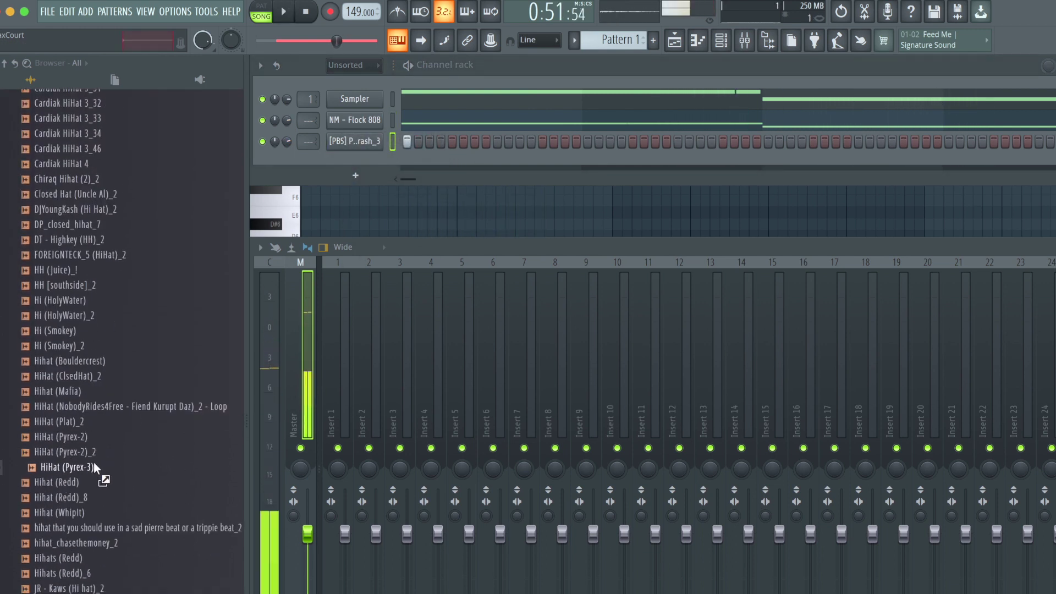
drag(338, 167, 380, 168)
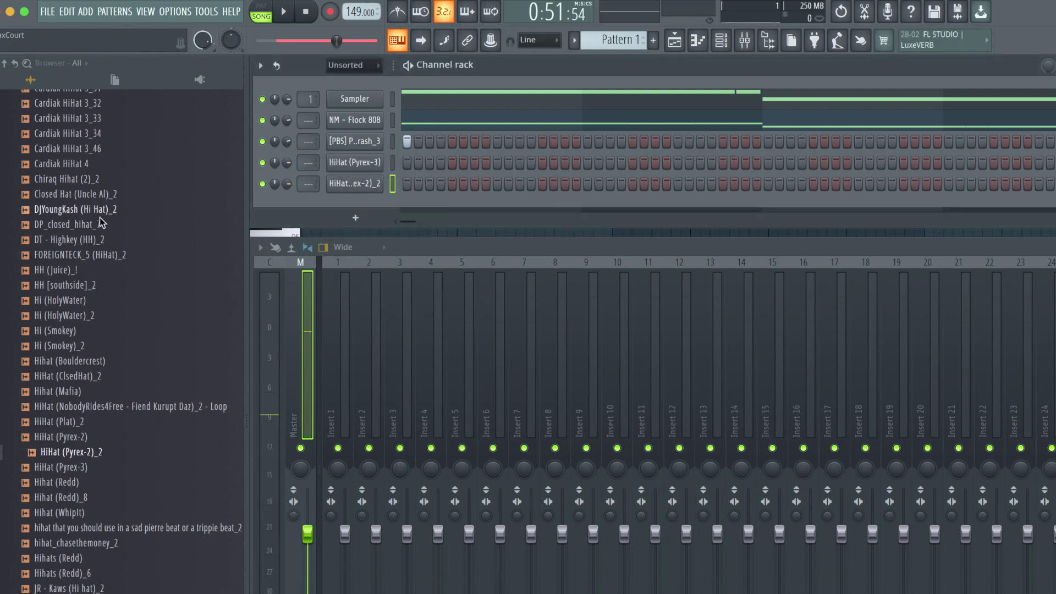
Step: Add nm - boy clap from the Nick Mira kit's Claps as a new channel and start playback
scroll(84, 284, up, 12)
click(72, 386)
drag(75, 434, 75, 339)
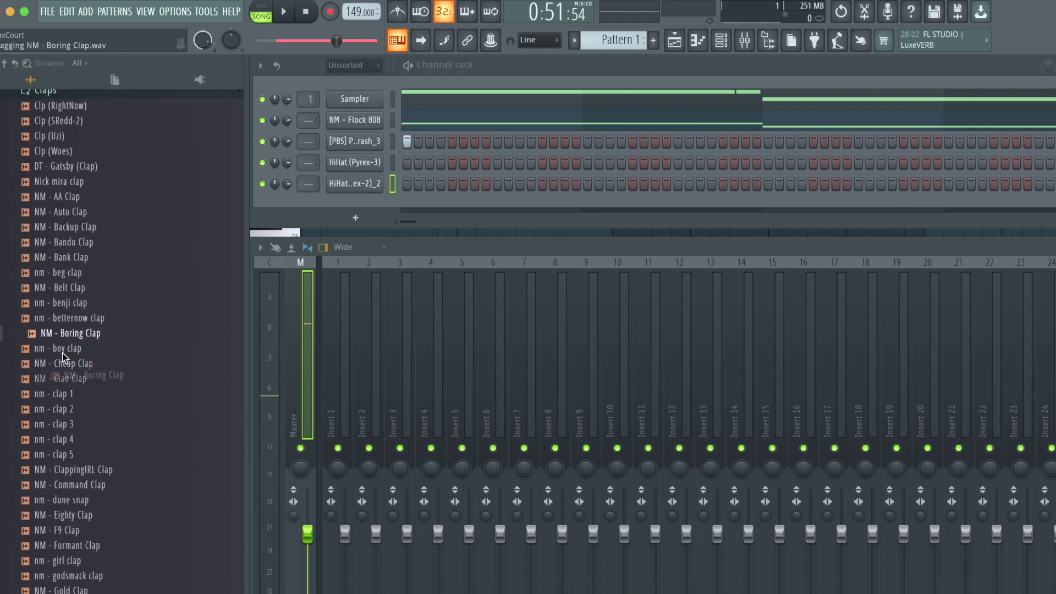
drag(304, 250, 355, 207)
key(space)
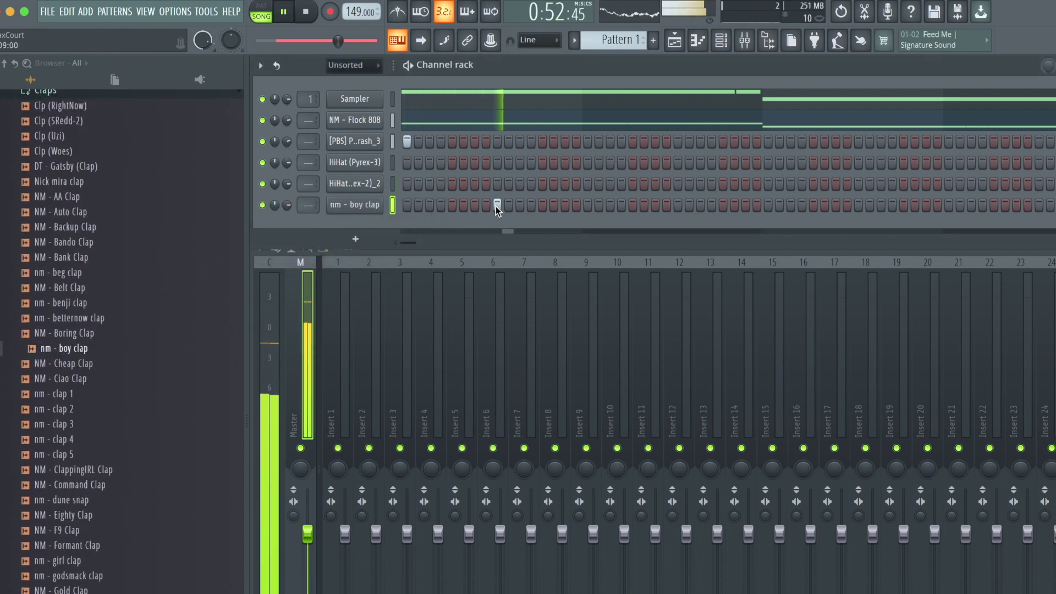
Step: Place nm - boy clap hits on the third beat of each bar and duplicate the pattern to fill eight bars
click(677, 205)
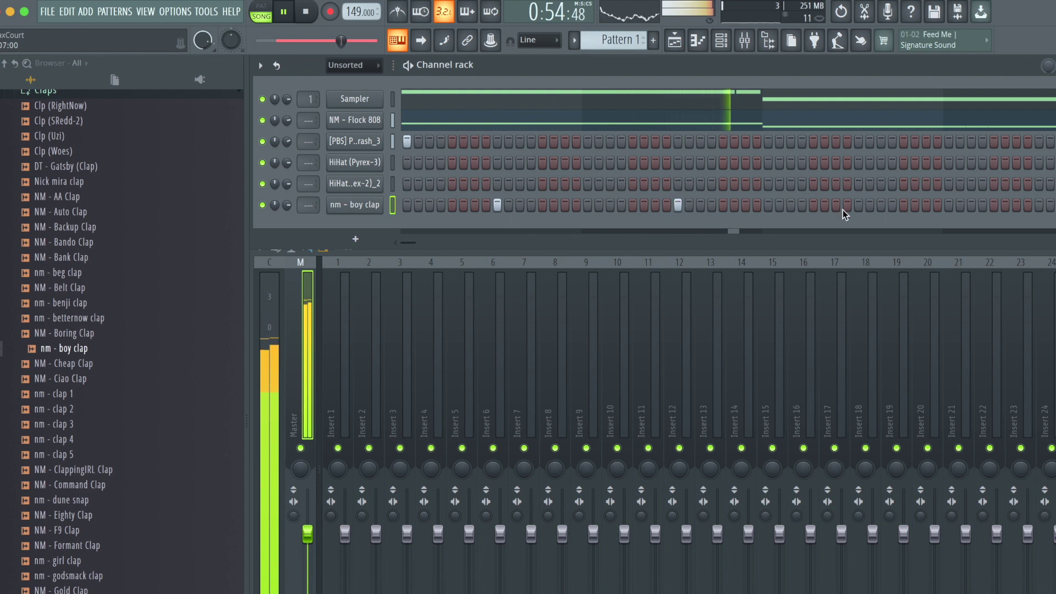
click(859, 206)
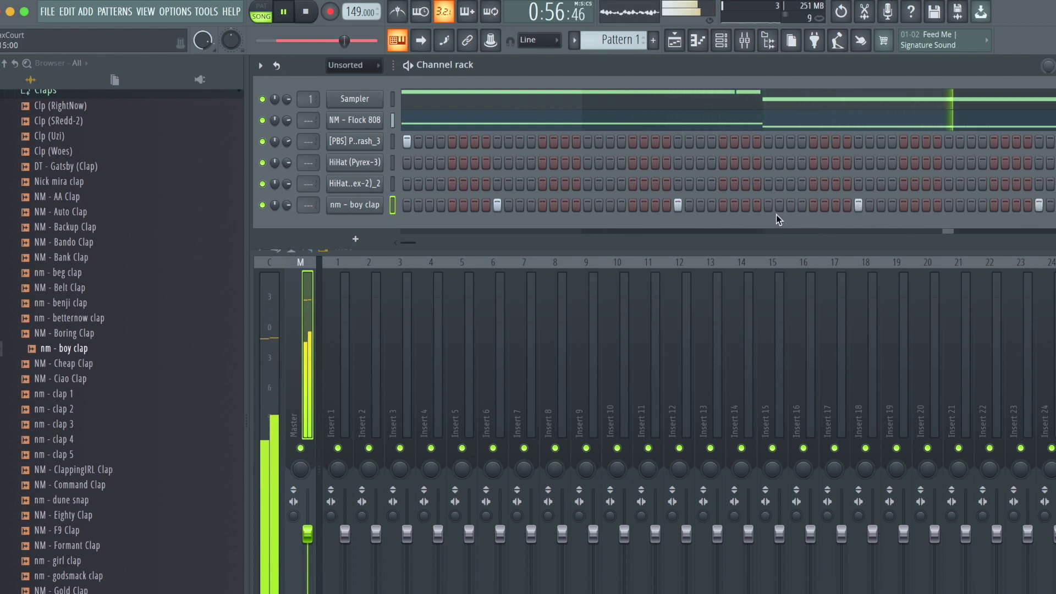
right_click(382, 199)
click(388, 202)
key(super+a)
key(super+b)
key(super+d)
click(721, 41)
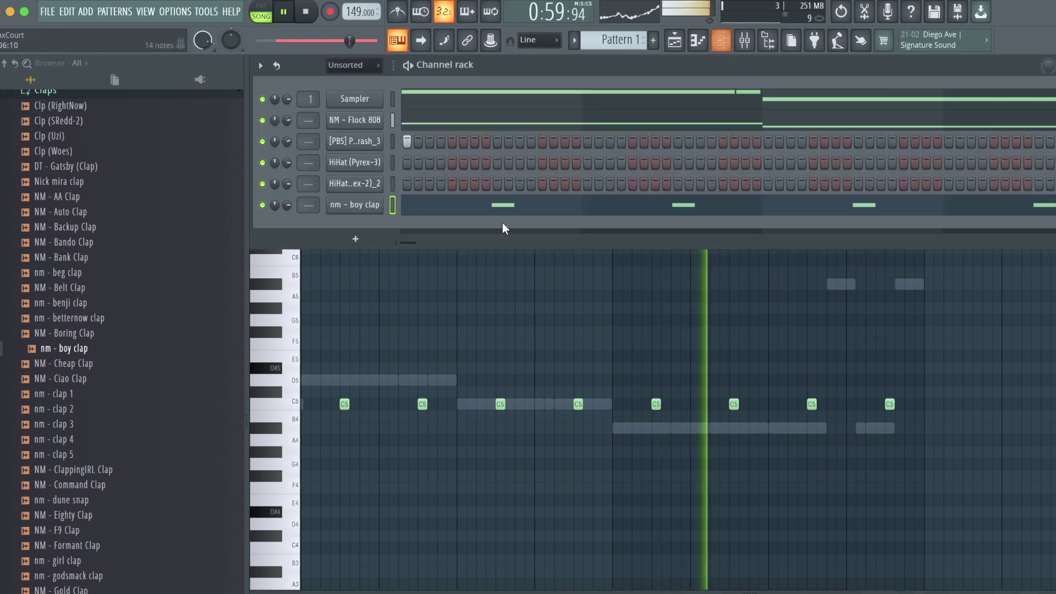
Step: Audition samples in the Nick Mira kit's Claps and try NM - Ciao Clap as the clap channel's sample
right_click(498, 382)
click(76, 485)
click(77, 471)
click(72, 455)
click(60, 408)
click(66, 393)
click(67, 365)
click(67, 382)
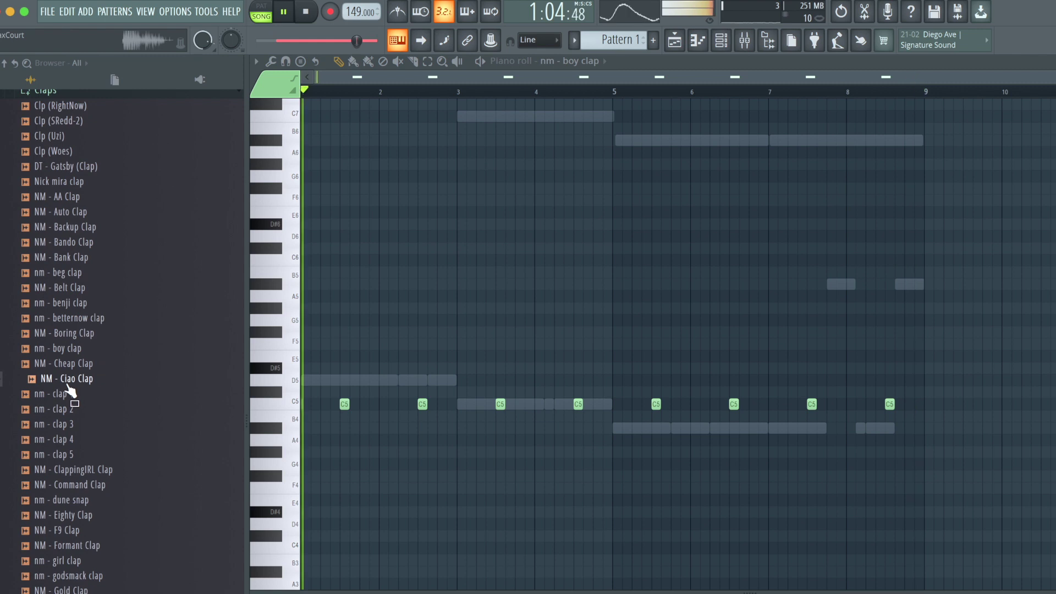
click(64, 590)
click(65, 380)
middle_click(65, 380)
Step: Audition more claps further down the Claps folder and try NM - Raw Clap in the clap channel
scroll(67, 399, down, 5)
click(81, 442)
click(84, 457)
scroll(90, 472, down, 5)
click(94, 474)
click(88, 461)
click(88, 472)
middle_click(76, 458)
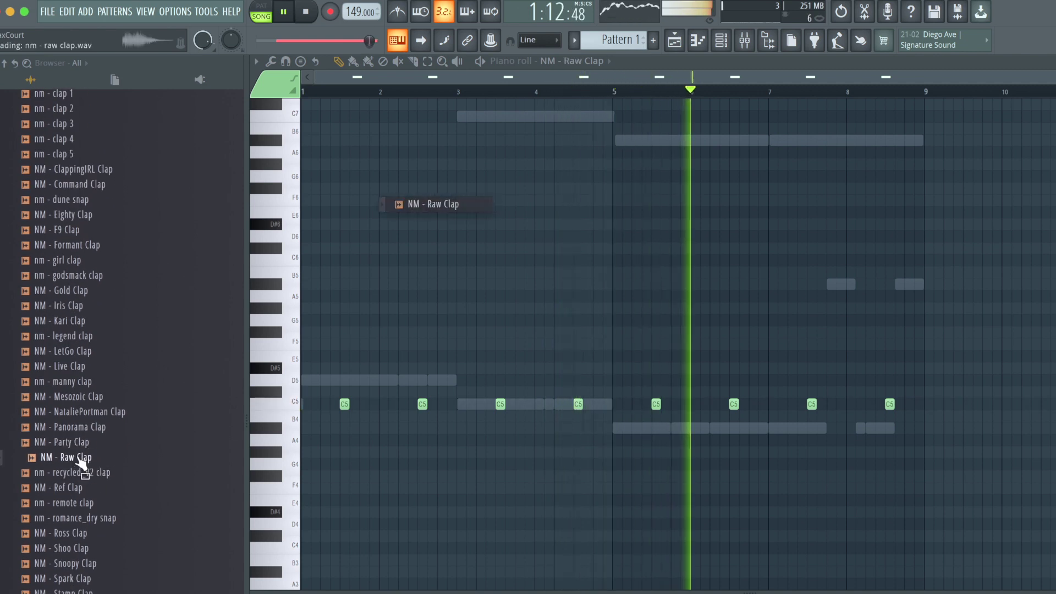
Step: Try NM - Virgil (Clap) as the clap channel's sample
scroll(104, 542, down, 5)
click(97, 505)
click(102, 536)
click(92, 521)
middle_click(96, 520)
Step: Audition the remaining claps and the kit's Snares, and try [PBS] Official Trap Clp_2 in the clap channel
scroll(100, 527, down, 3)
click(94, 464)
click(94, 452)
scroll(101, 452, up, 5)
scroll(104, 459, up, 3)
scroll(104, 459, down, 10)
click(84, 433)
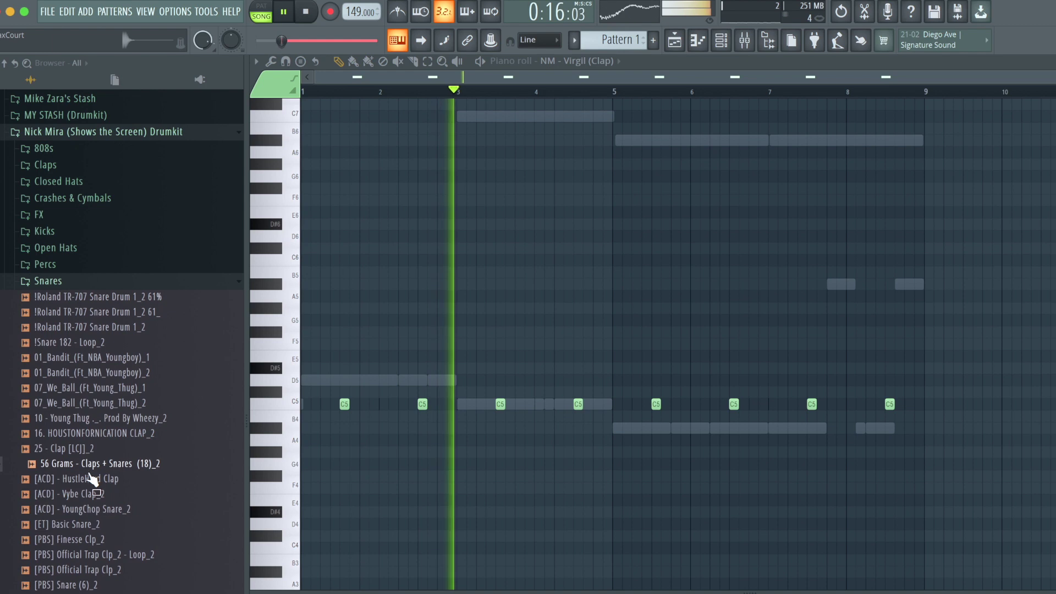
scroll(110, 545, down, 4)
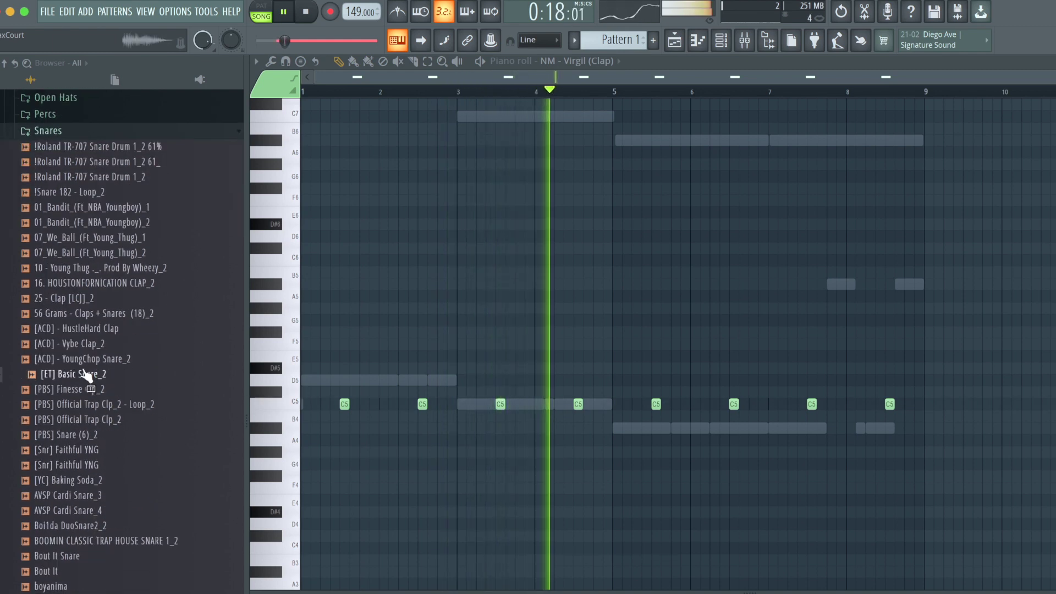
click(93, 421)
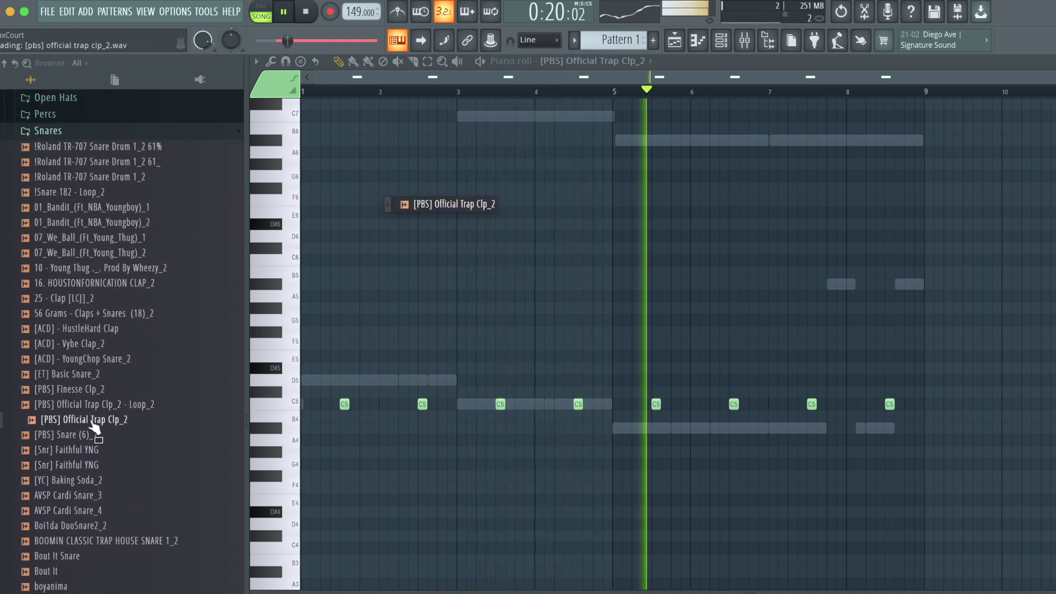
Step: Replace the clap channel's sample with 25 - Clap [LCJ]_2 and undo the stray F6 note
click(90, 298)
click(91, 269)
middle_click(88, 295)
click(99, 268)
scroll(495, 295, up, 3)
click(507, 290)
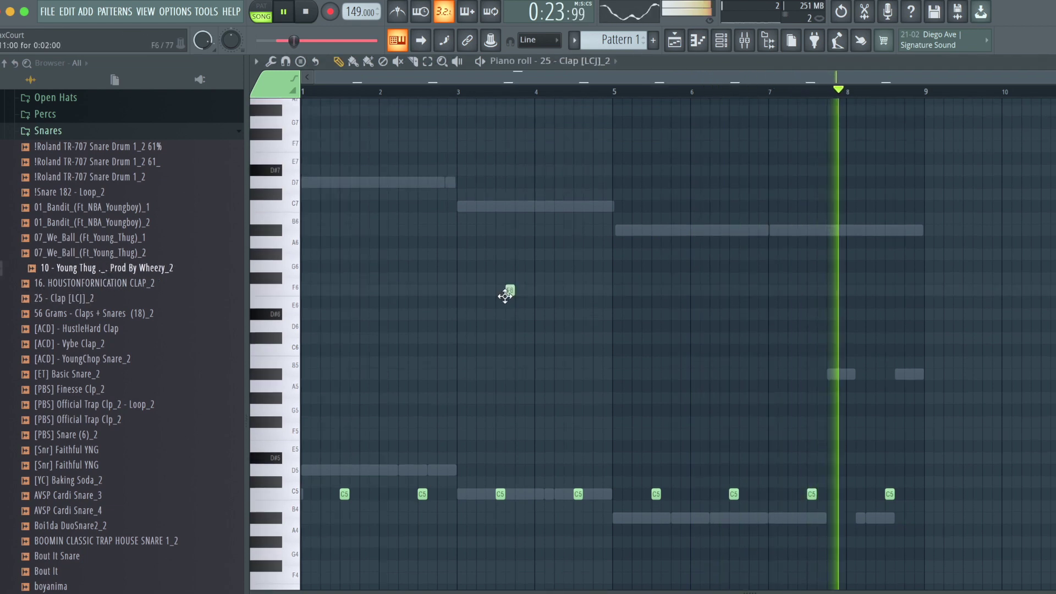
key(super+a)
key(super+z)
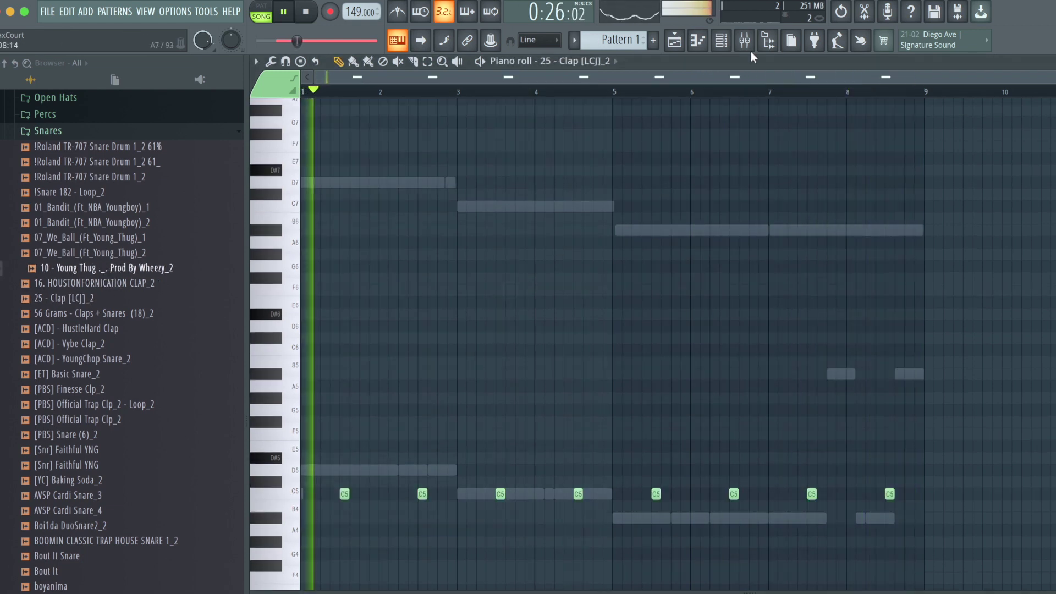
Step: Audition samples in the kit's Open Hats and fill each 2 steps of the HiHat (Pyrex-3) channel
click(721, 44)
scroll(171, 254, up, 4)
click(67, 274)
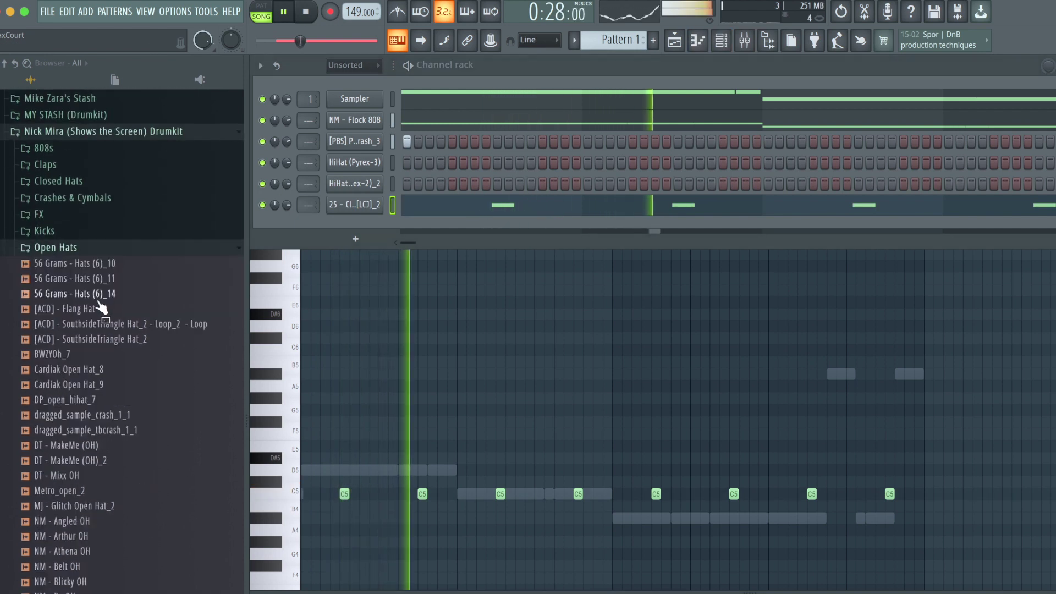
click(100, 324)
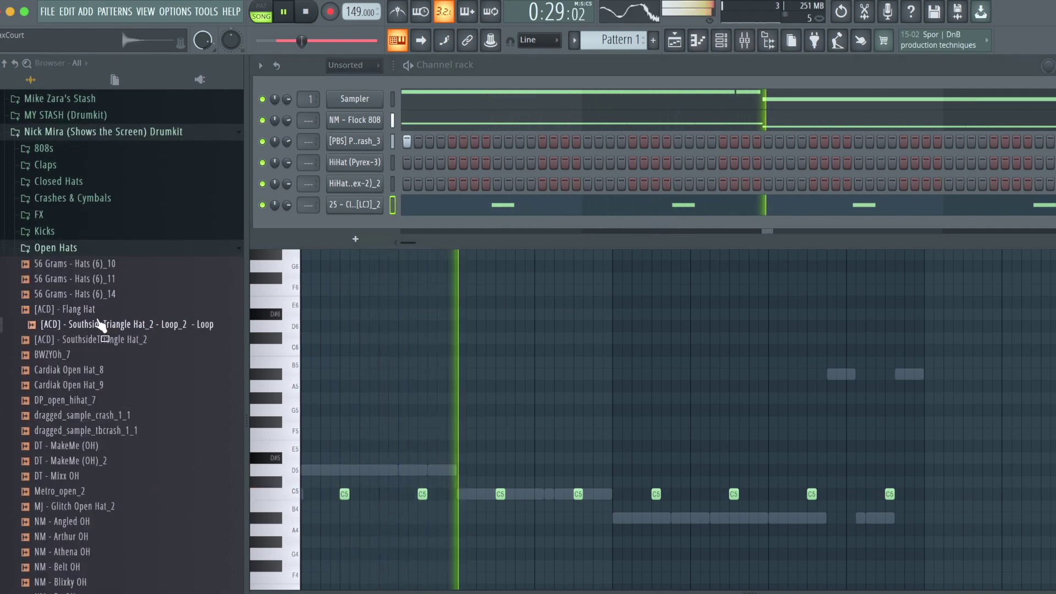
right_click(377, 165)
click(558, 204)
key(space)
Step: Chop the HiHat (Pyrex-3) note on beat 4 of bar 1 into a roll and play it back
right_click(368, 167)
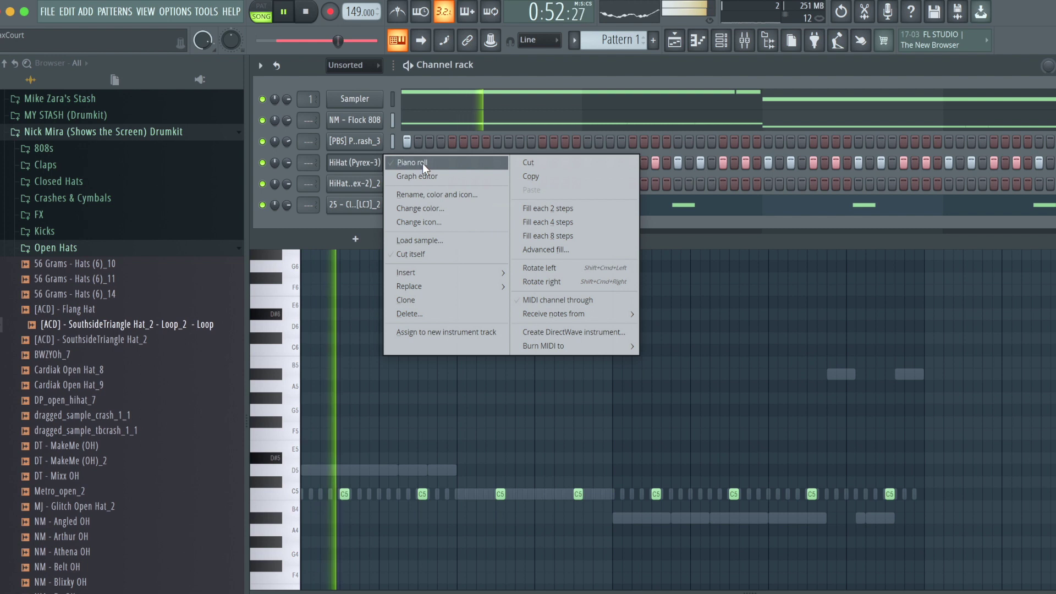
click(423, 164)
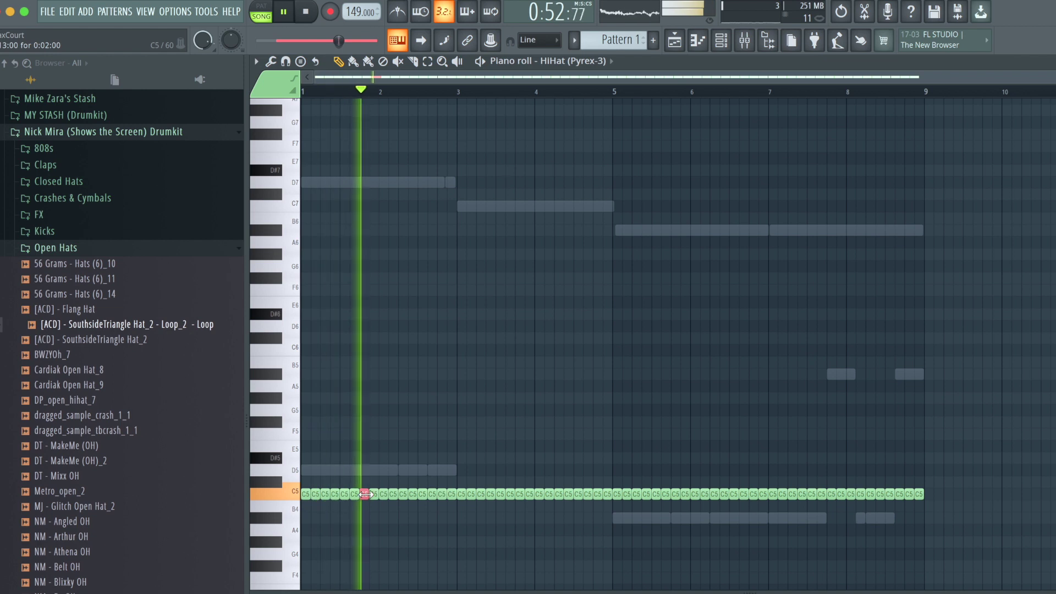
key(ctrl+u)
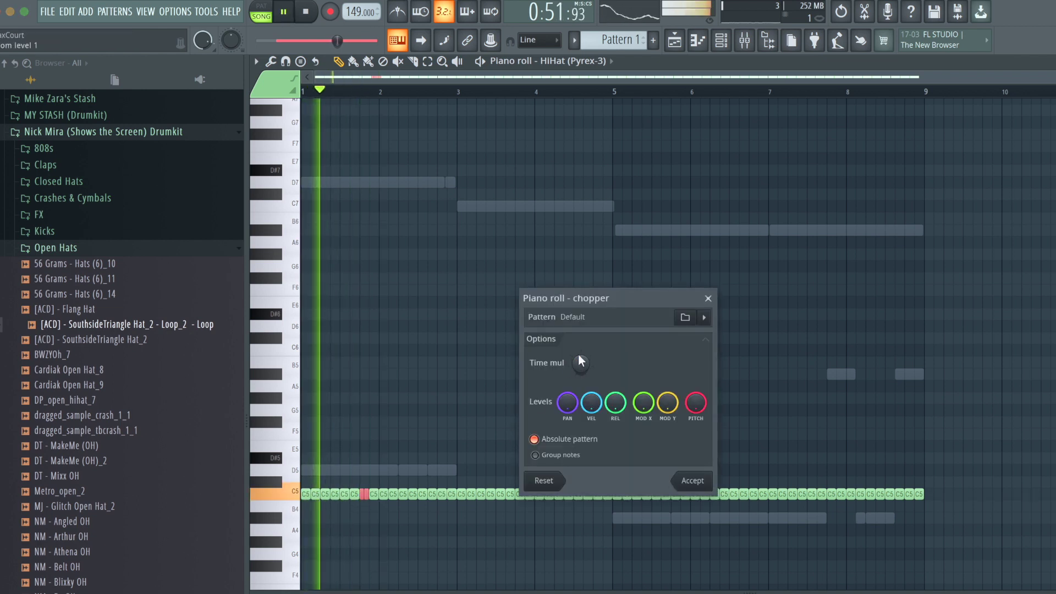
click(677, 480)
scroll(433, 391, down, 4)
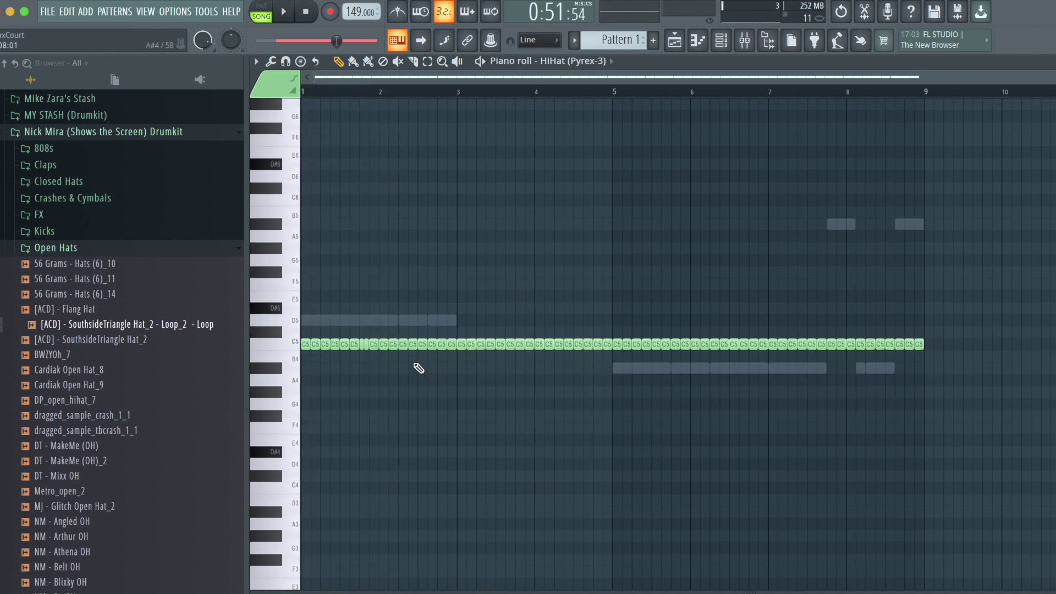
key(space)
key(ctrl+a)
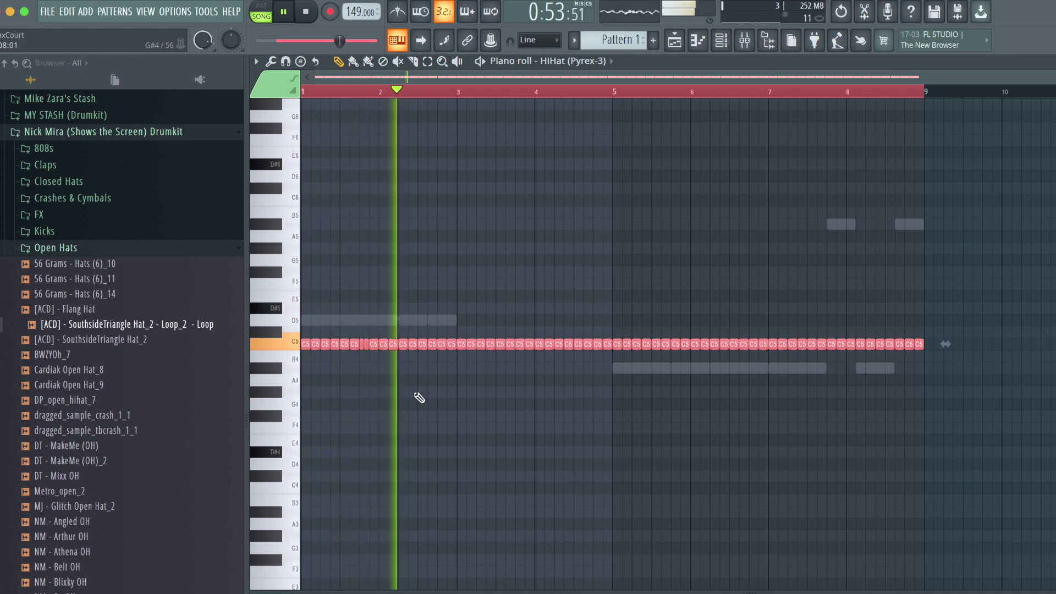
key(ctrl+d)
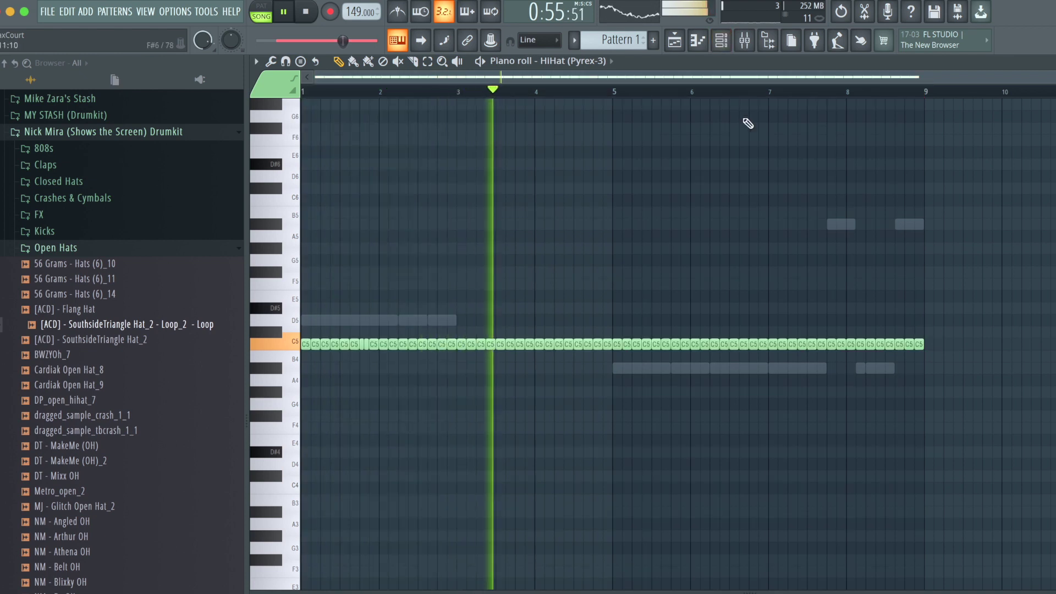
Step: Refill the HiHat (Pyrex-3) channel with a hit on each 4 steps
key(F6)
right_click(364, 170)
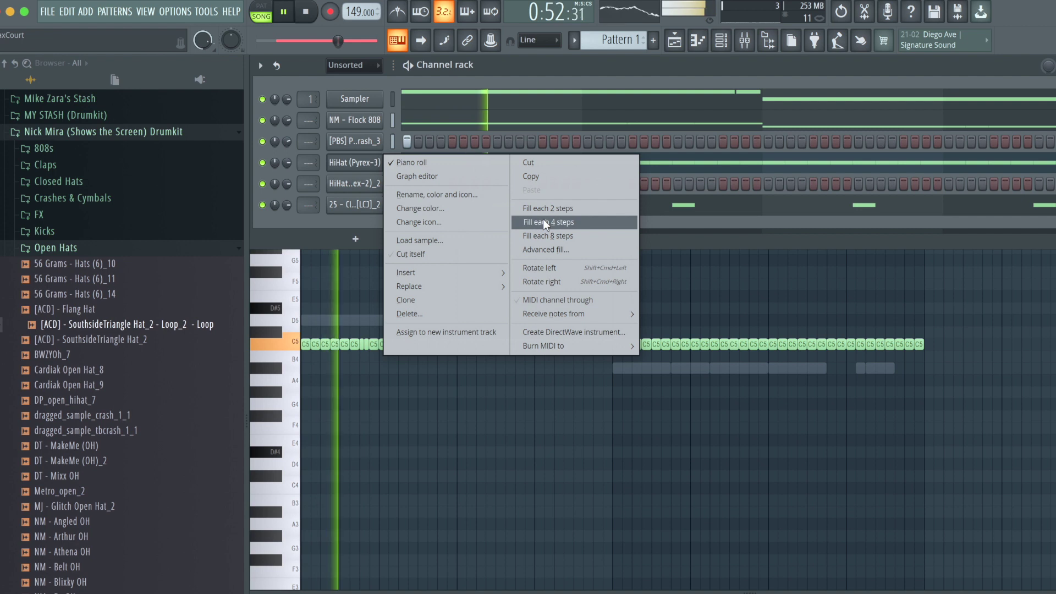
click(543, 222)
key(space)
Step: Clone all HiHat (Pyrex-3) notes two steps to the right and randomize the clones' pan and velocity levels
right_click(362, 169)
click(417, 163)
right_click(365, 168)
click(415, 161)
key(ctrl+a)
shift+drag(402, 345, 412, 345)
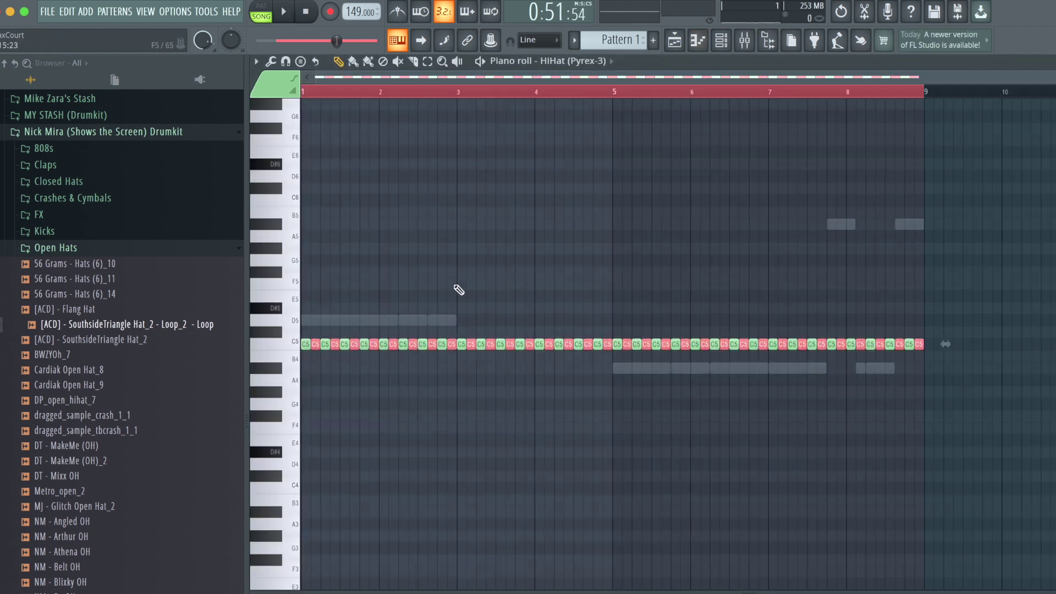
key(alt+r)
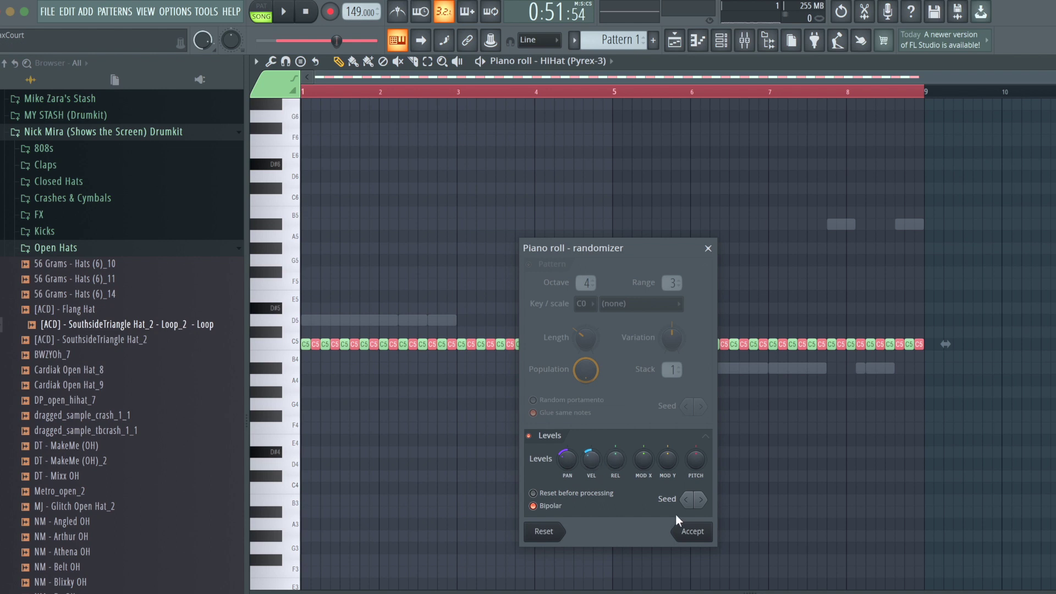
click(695, 531)
key(ctrl+d)
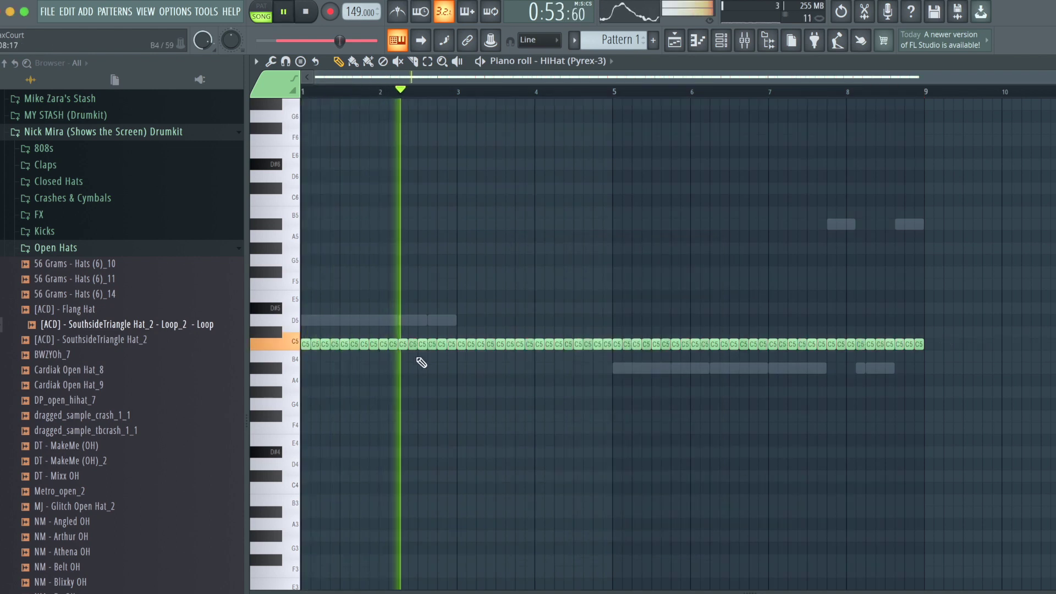
Step: Chop the HiHat (Pyrex-3) notes on beat 4 of bars 1 and 3 with the default chopper pattern
click(364, 345)
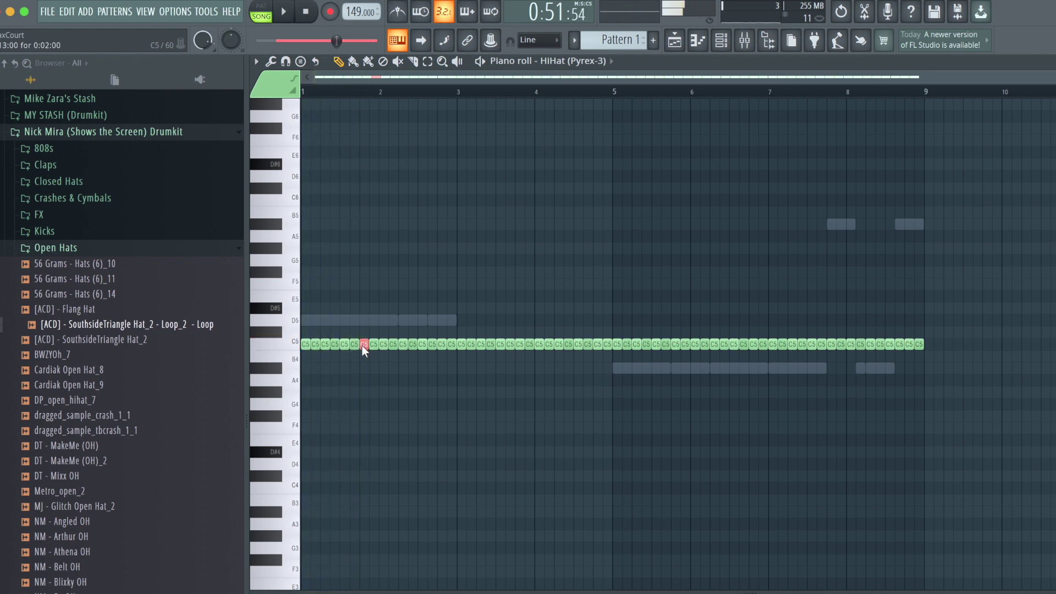
key(ctrl+u)
click(674, 480)
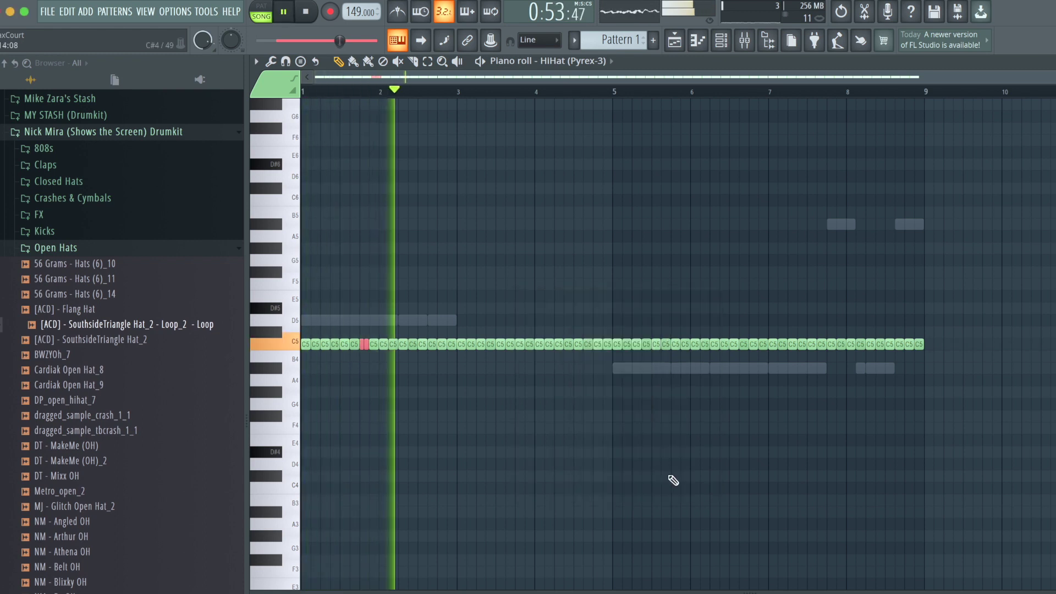
key(alt+u)
key(Return)
Step: Add an F4 and a D#4 hi-hat note at the end of bar 4 and chop the D#4 note into a roll
click(586, 428)
key(space)
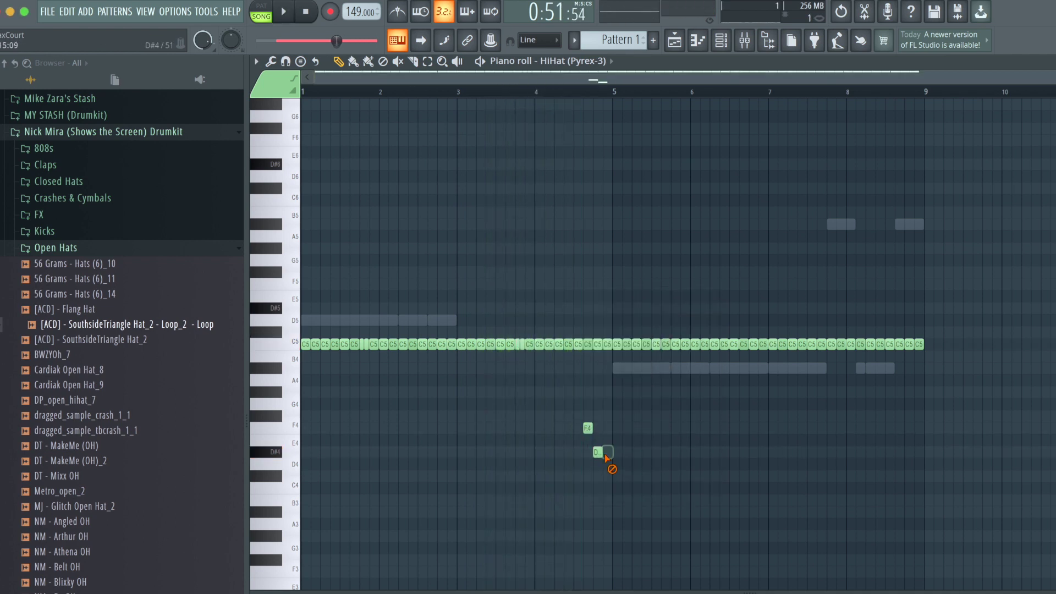
key(alt+u)
key(space)
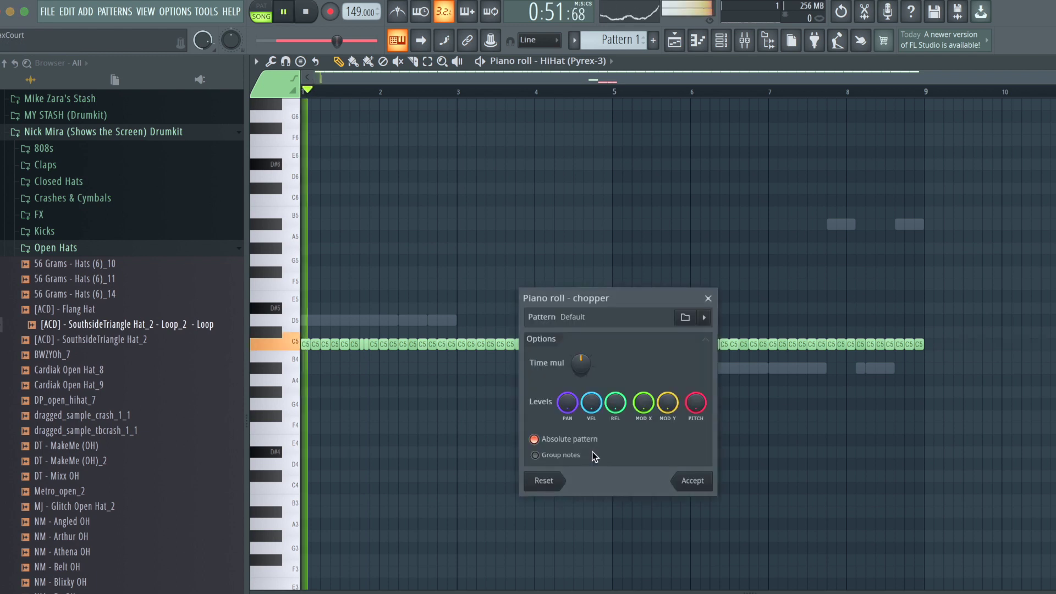
click(700, 481)
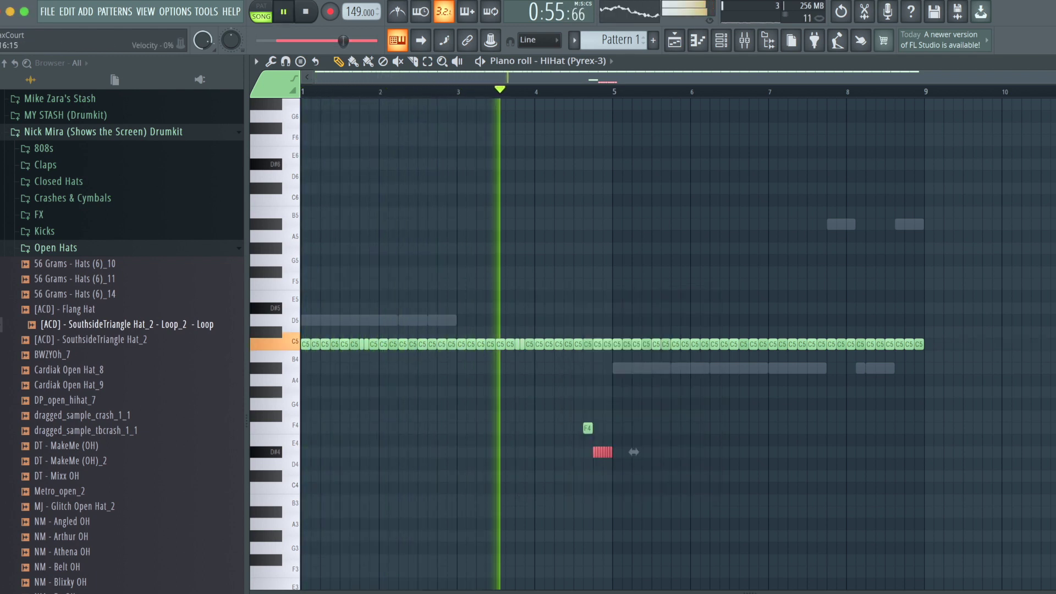
Step: Delete the HiHat (Pyrex-3) notes in bars 5–8 and duplicate bars 1–4 in their place
scroll(774, 416, up, 1)
scroll(775, 416, up, 1)
drag(1052, 434, 567, 236)
key(Delete)
key(ctrl+z)
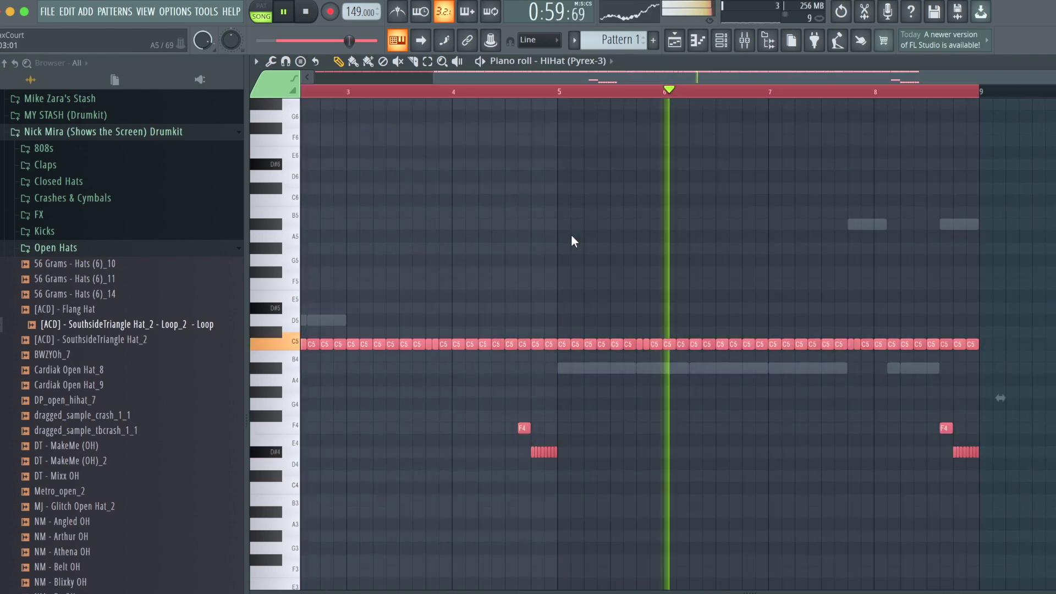
key(ctrl+d)
scroll(580, 235, down, 1)
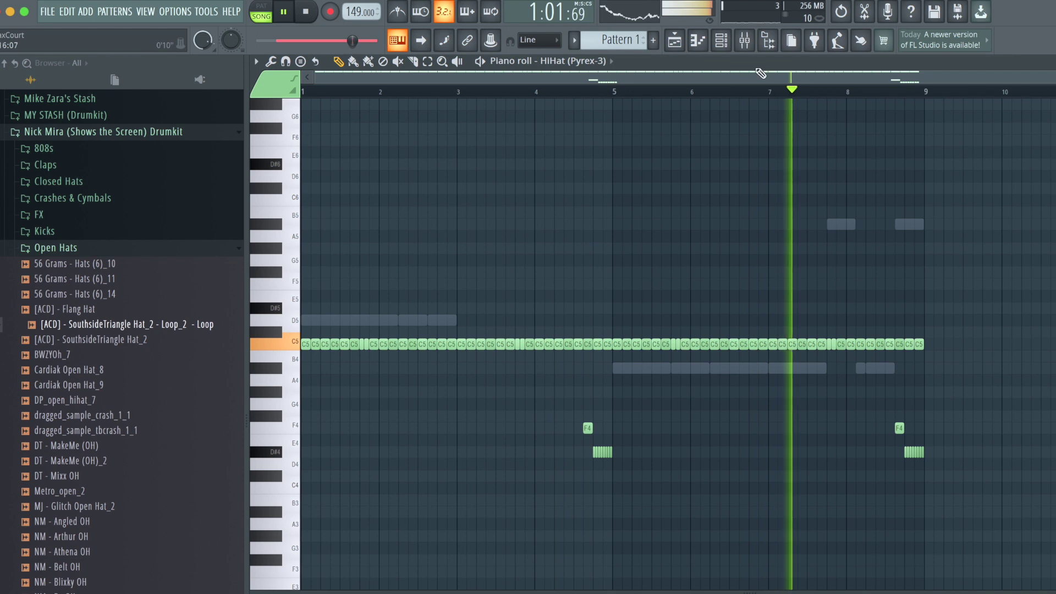
Step: Place C5 notes for HiHat (Pyrex-2)_2 early in bar 1, at the end of bar 2, early in bar 3 and late in bar 4
click(721, 40)
right_click(383, 180)
click(408, 183)
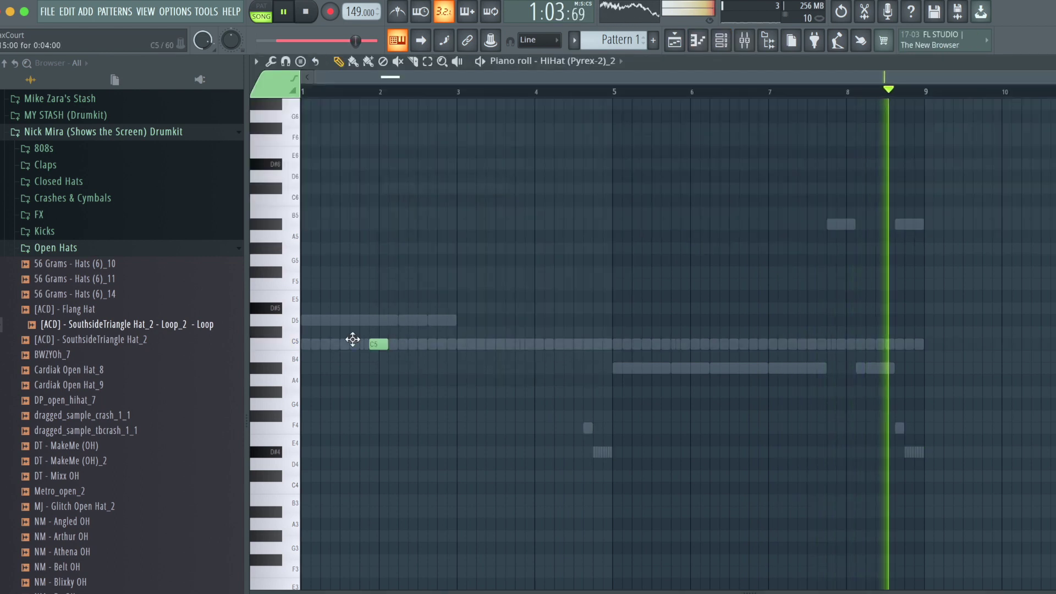
key(space)
key(space)
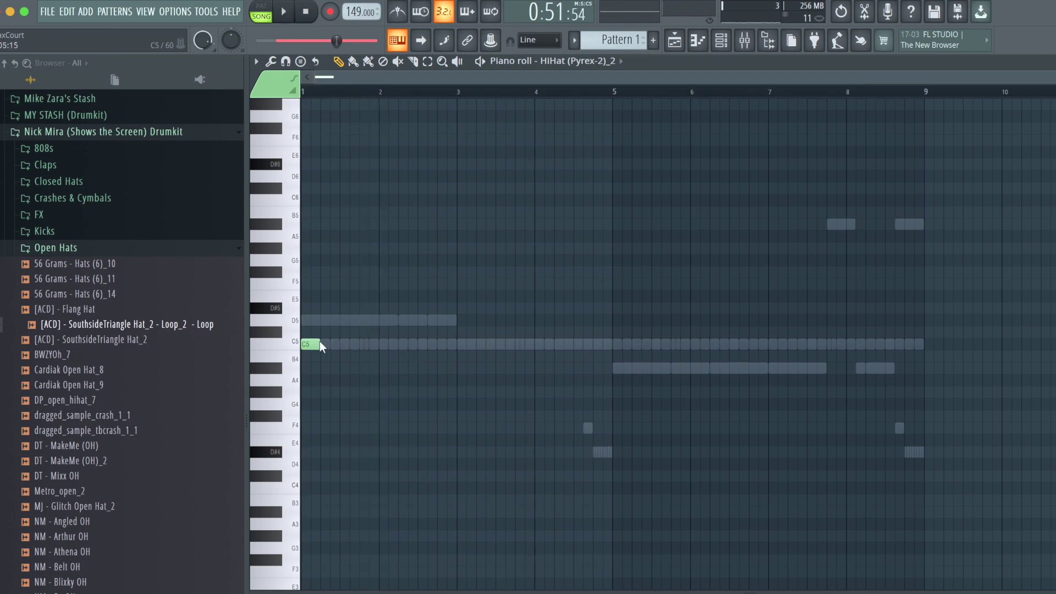
key(space)
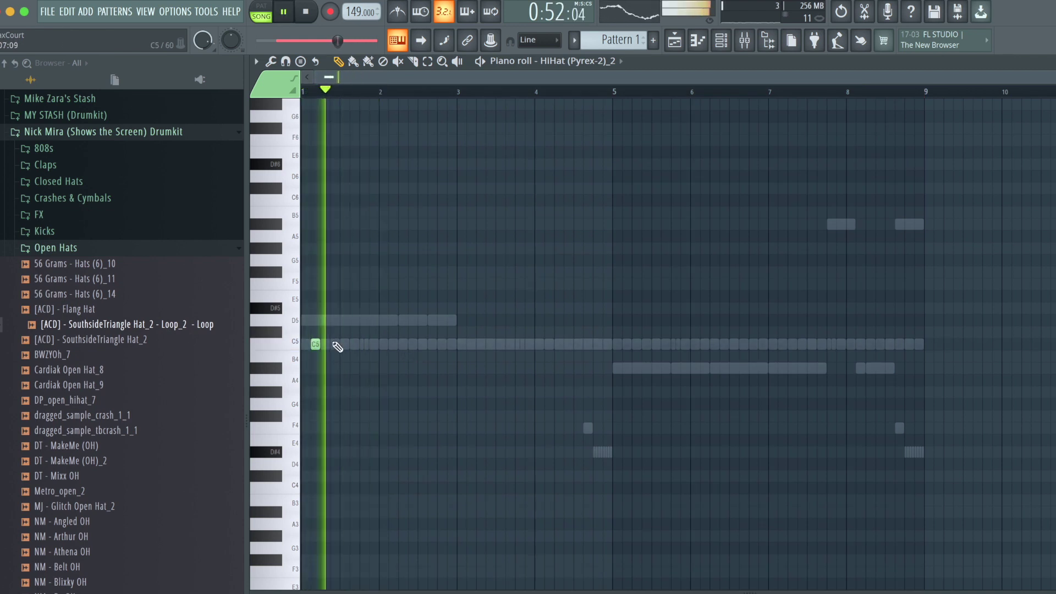
click(441, 347)
click(471, 347)
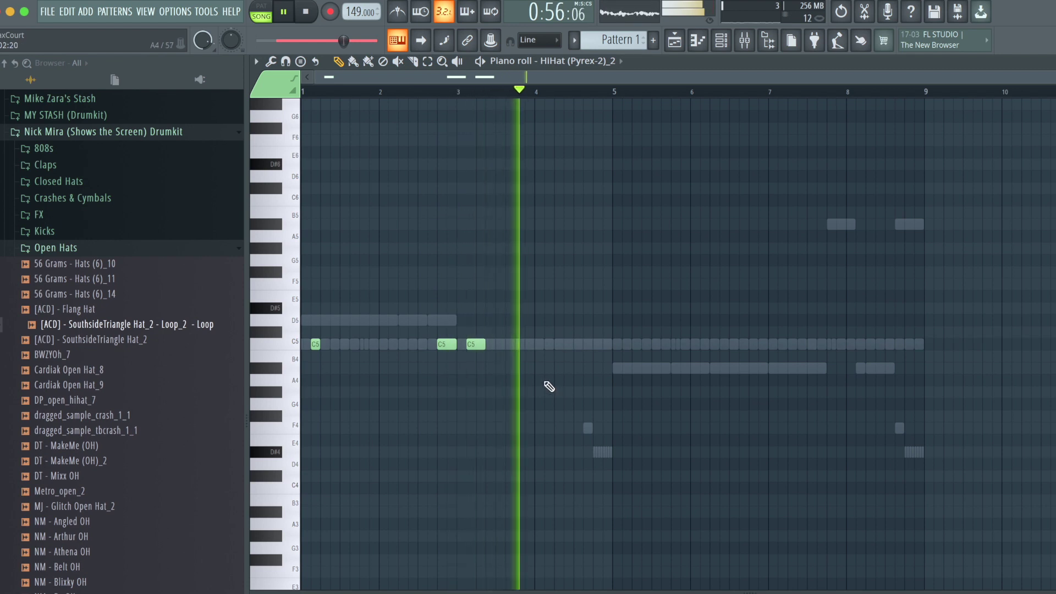
click(577, 344)
Step: Duplicate the HiHat (Pyrex-2)_2 notes of bars 1–4 into bars 5–8 and collapse the kit's Open Hats folder
drag(609, 95, 308, 98)
key(ctrl+b)
key(ctrl+a)
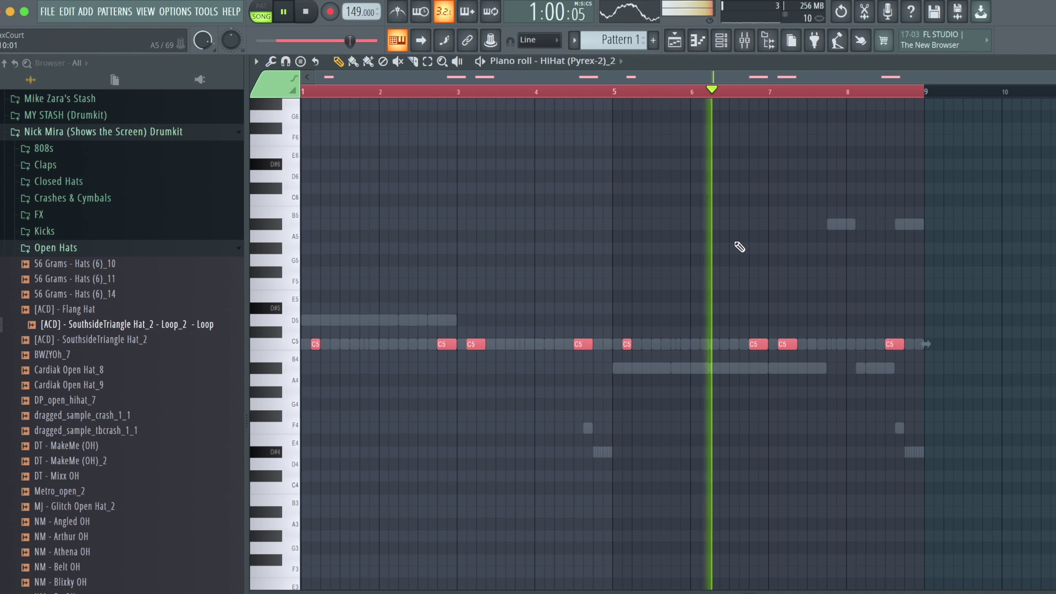
key(ctrl+d)
click(720, 44)
click(62, 248)
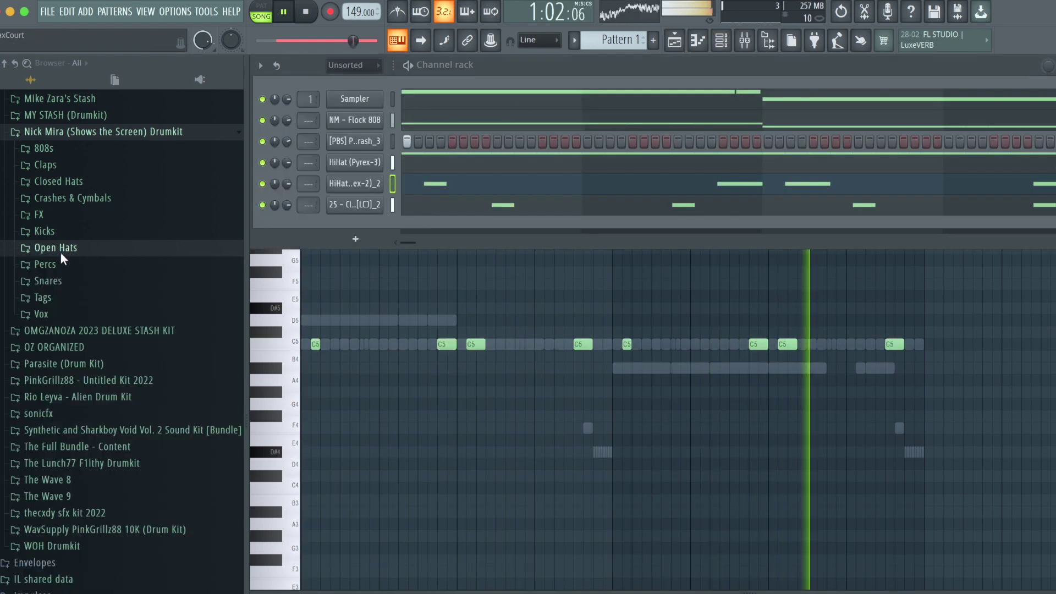
Step: Load the Bless Kick sample from the kit's Kicks folder into a new channel and open its piano roll
click(71, 287)
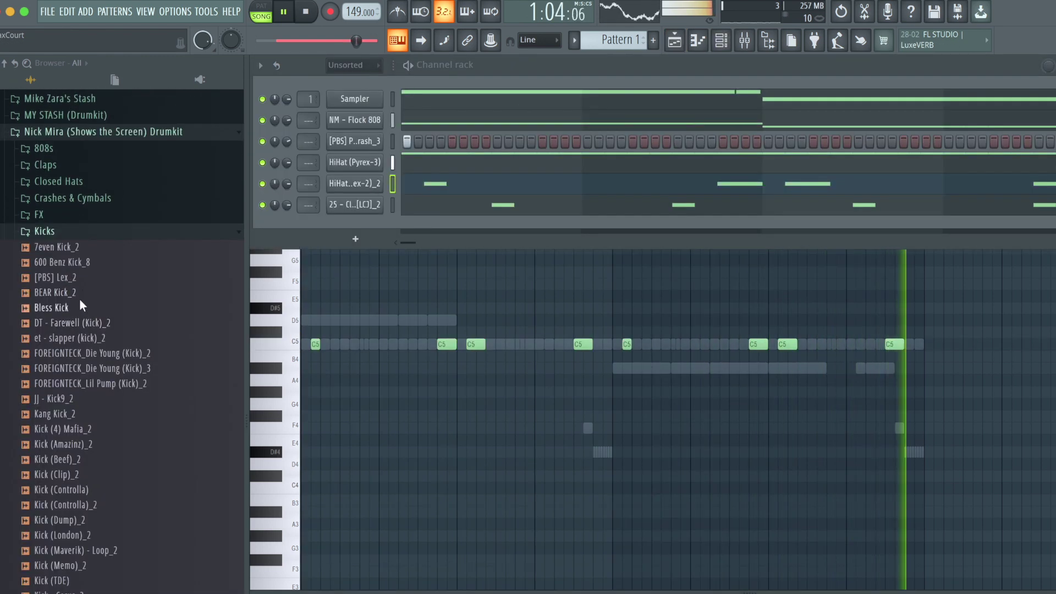
drag(75, 311, 408, 233)
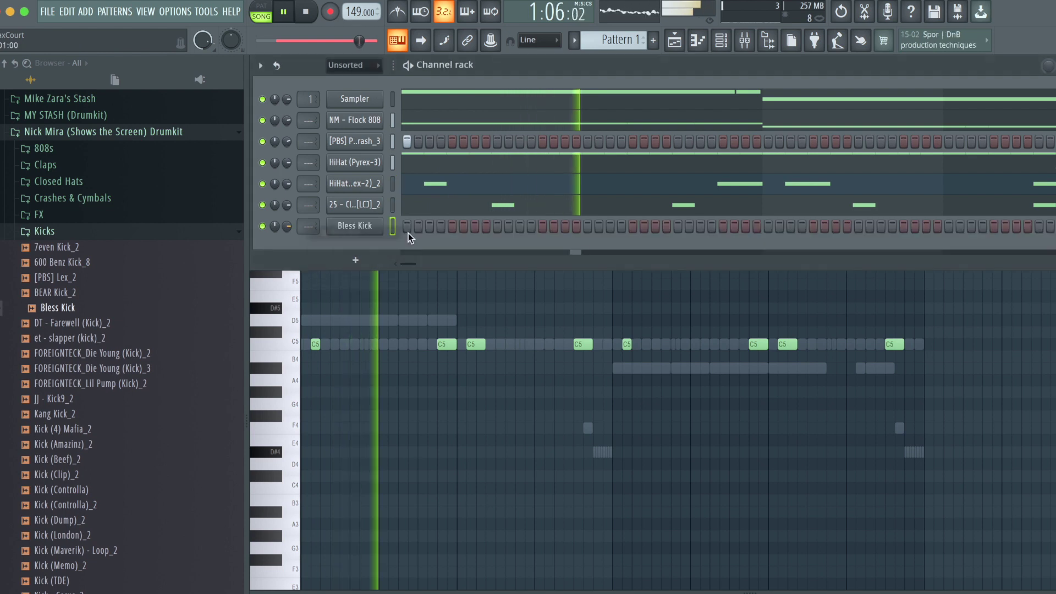
right_click(367, 233)
click(413, 228)
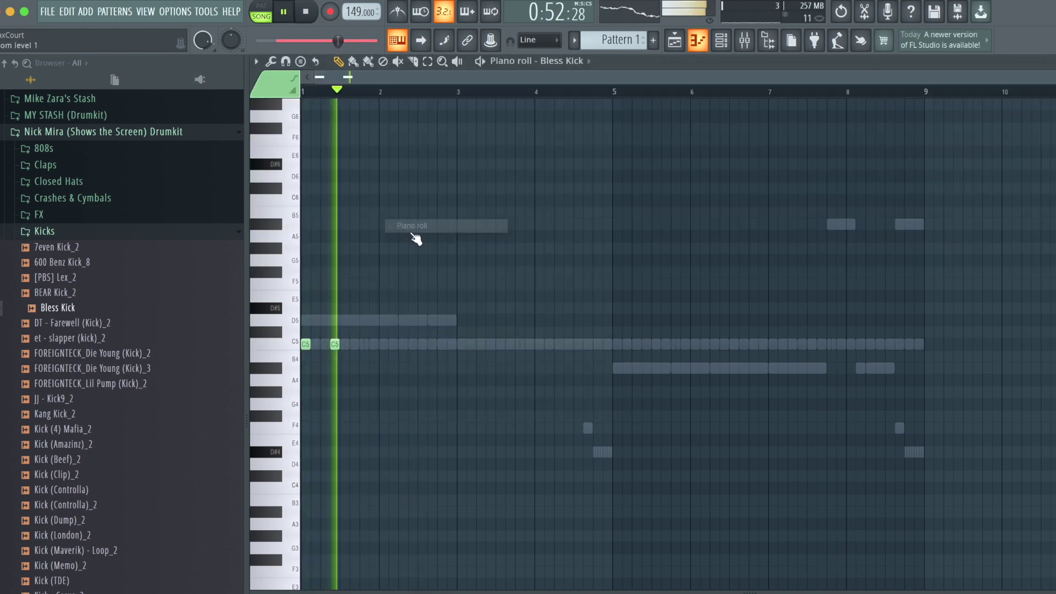
Step: Place short C5 kick notes on beat 1 and midway through beat 2 of bar 1, beat 2 of bar 2 and the start of bar 3
click(401, 345)
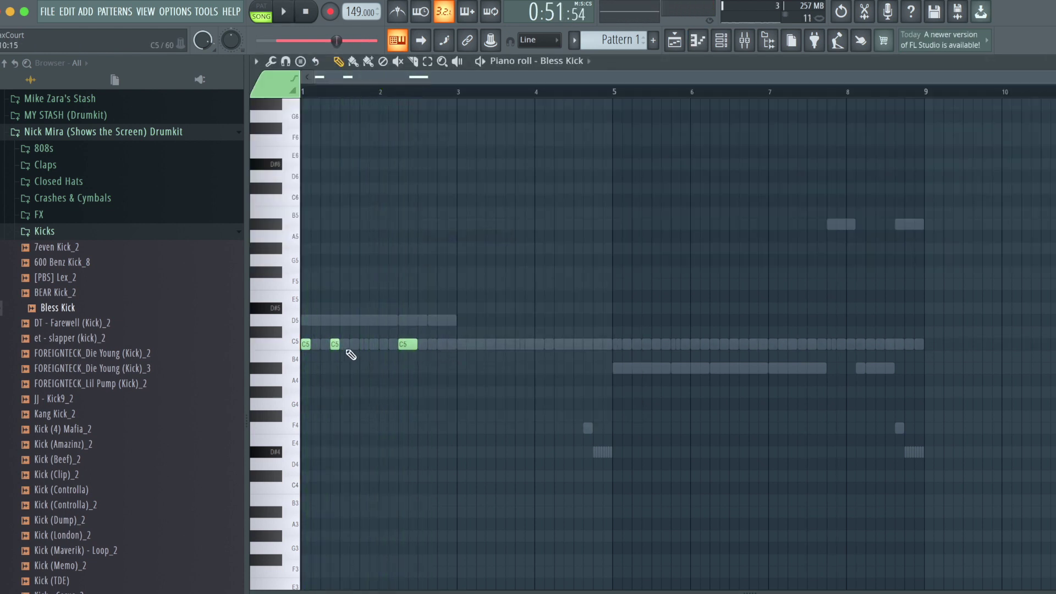
right_click(407, 346)
key(ctrl+a)
key(ctrl+d)
click(399, 344)
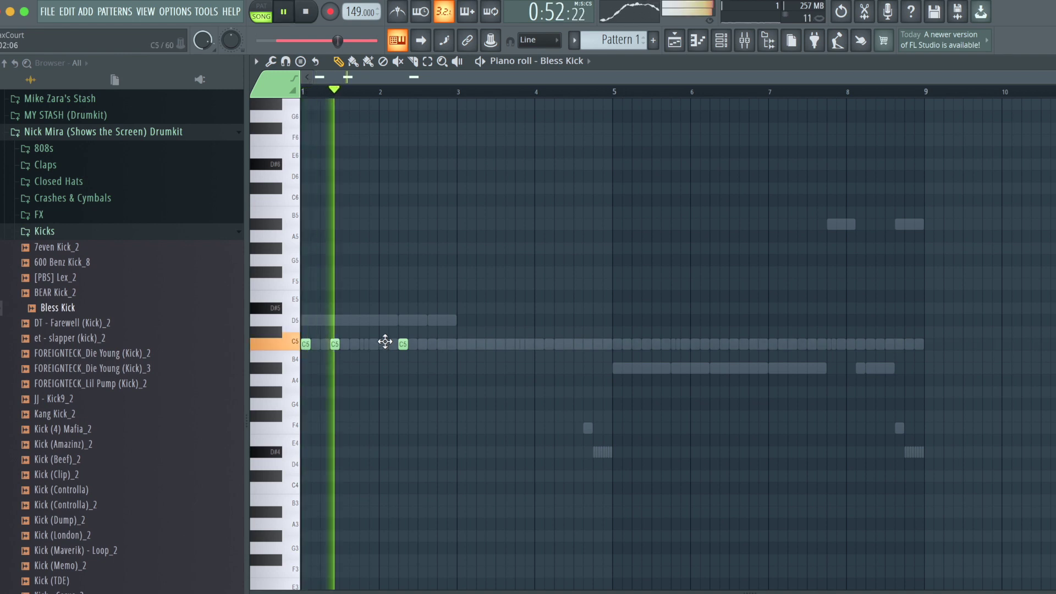
click(393, 344)
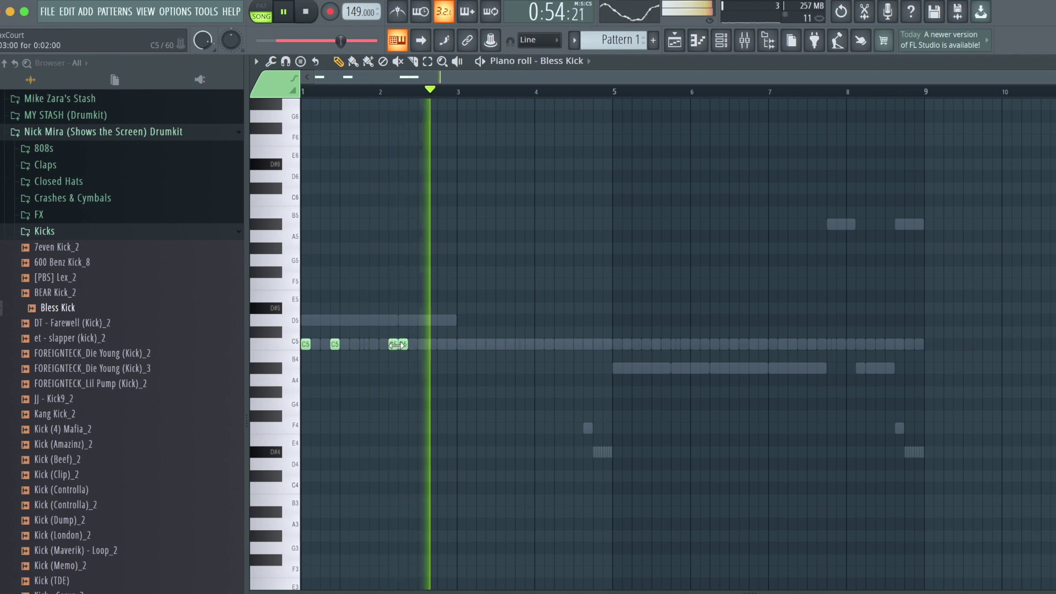
key(space)
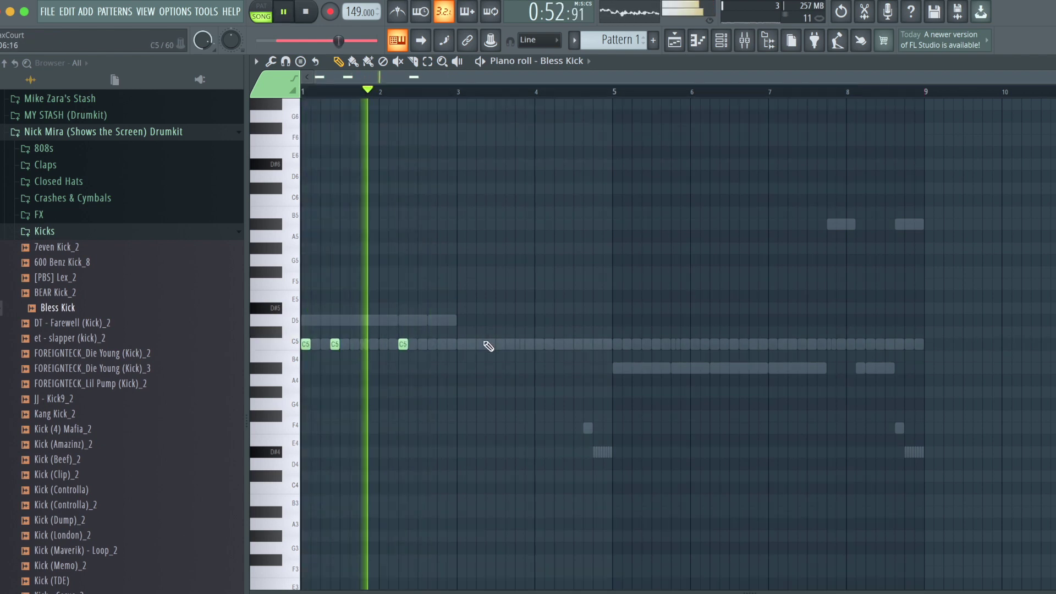
click(433, 344)
click(461, 344)
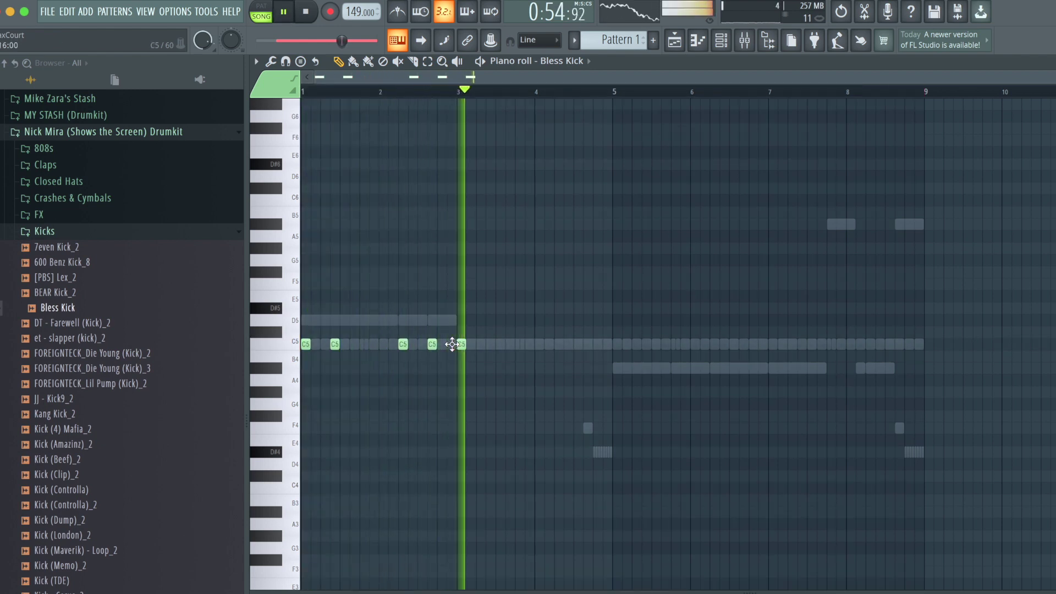
Step: Duplicate the Bless Kick notes of bars 1–4 into bars 5–8
drag(612, 92, 304, 94)
key(super+b)
key(super+d)
ctrl+click(624, 345)
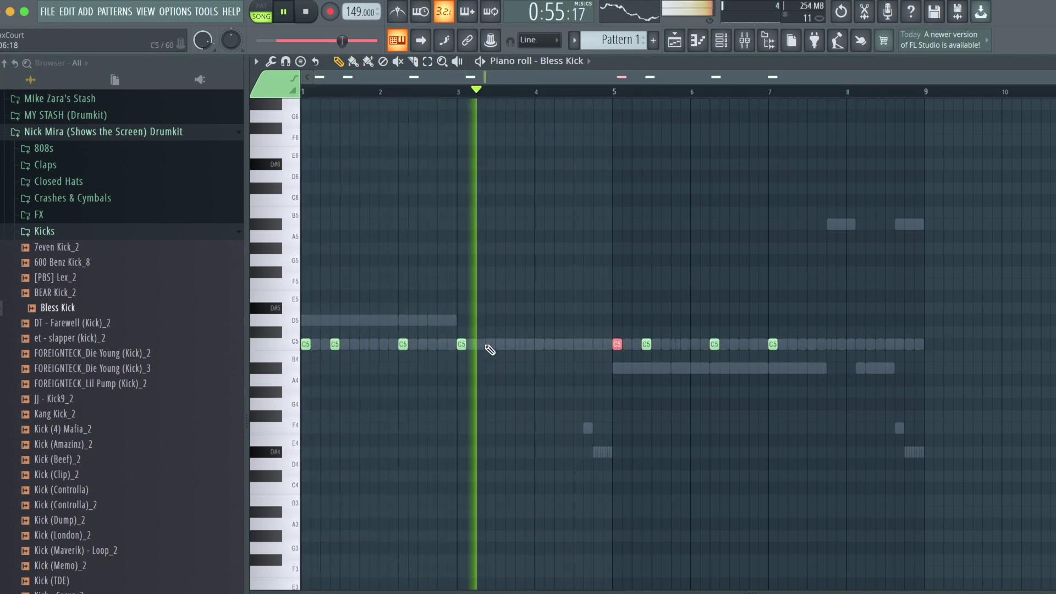
Step: Try an extra C5 kick note after the first one in bar 3, keeping such a double kick only at bar 7
click(475, 345)
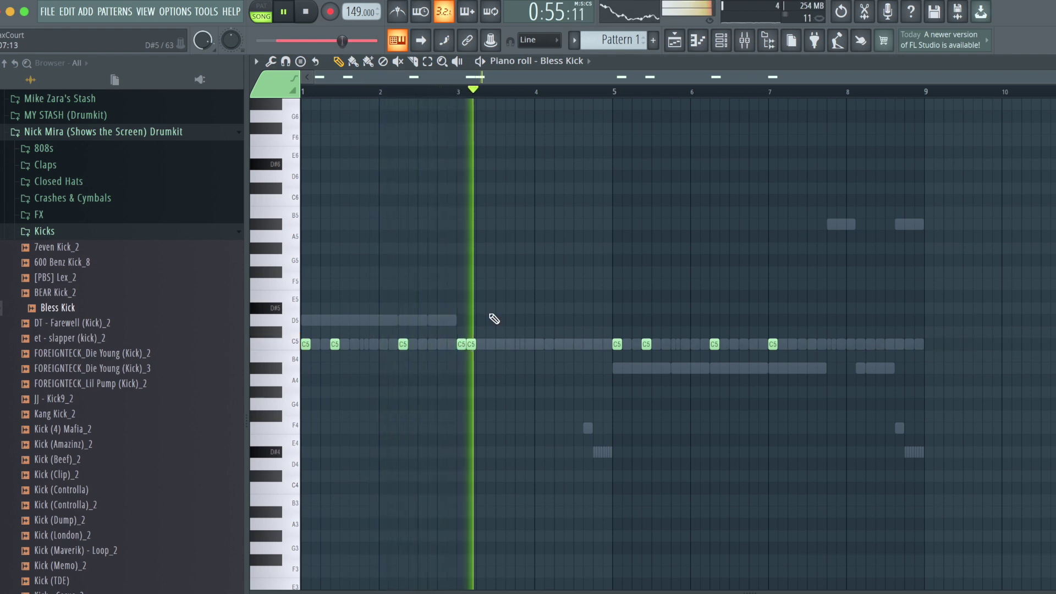
key(space)
right_click(473, 345)
drag(782, 352, 752, 345)
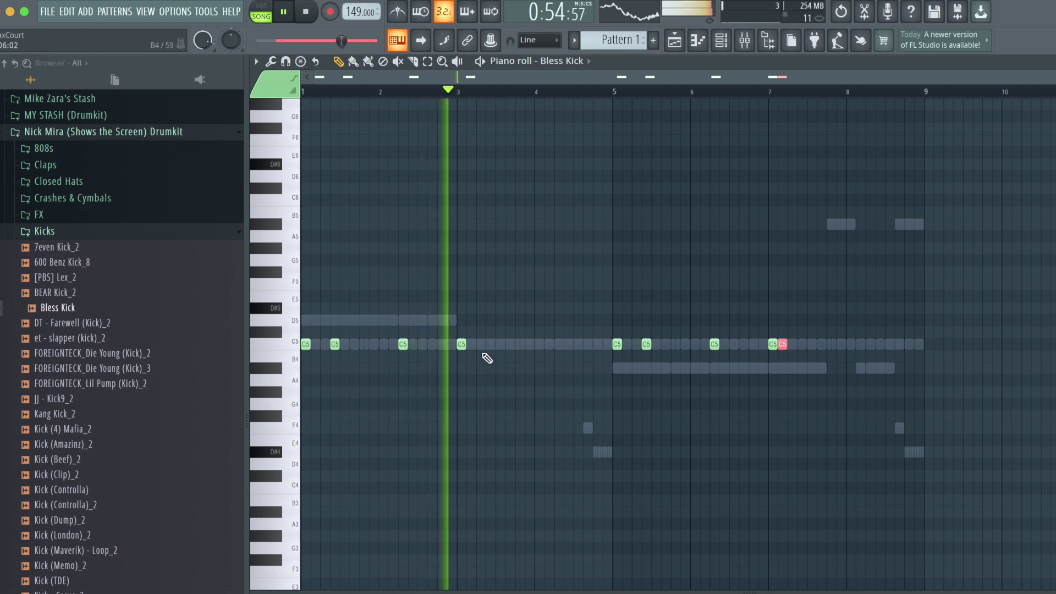
Step: Add two C5 kick notes in bar 4, one on beat 4 of bar 7 and two in bar 8
click(558, 344)
click(588, 344)
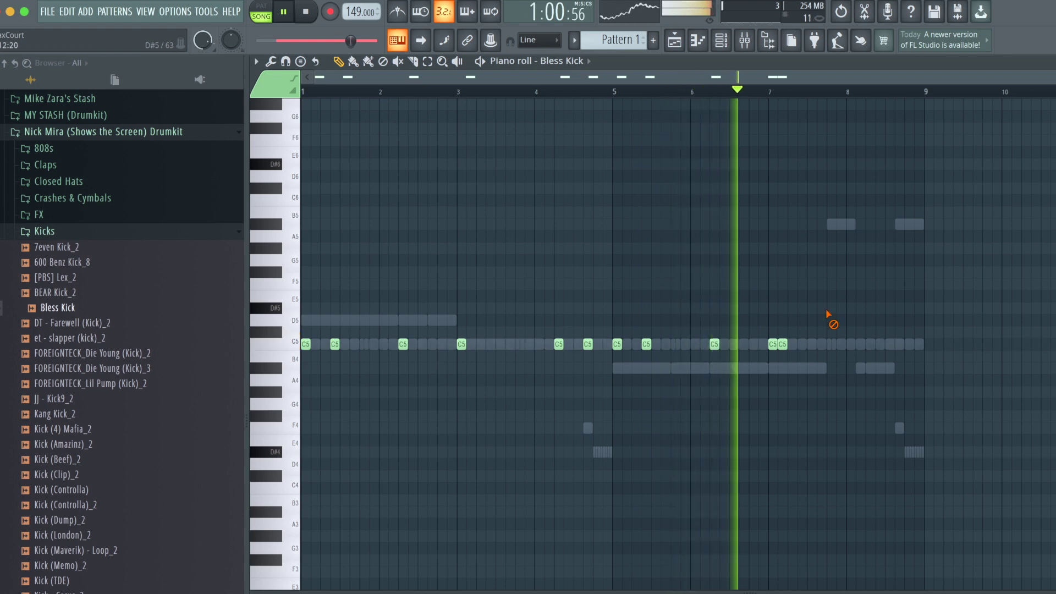
click(843, 347)
right_click(840, 344)
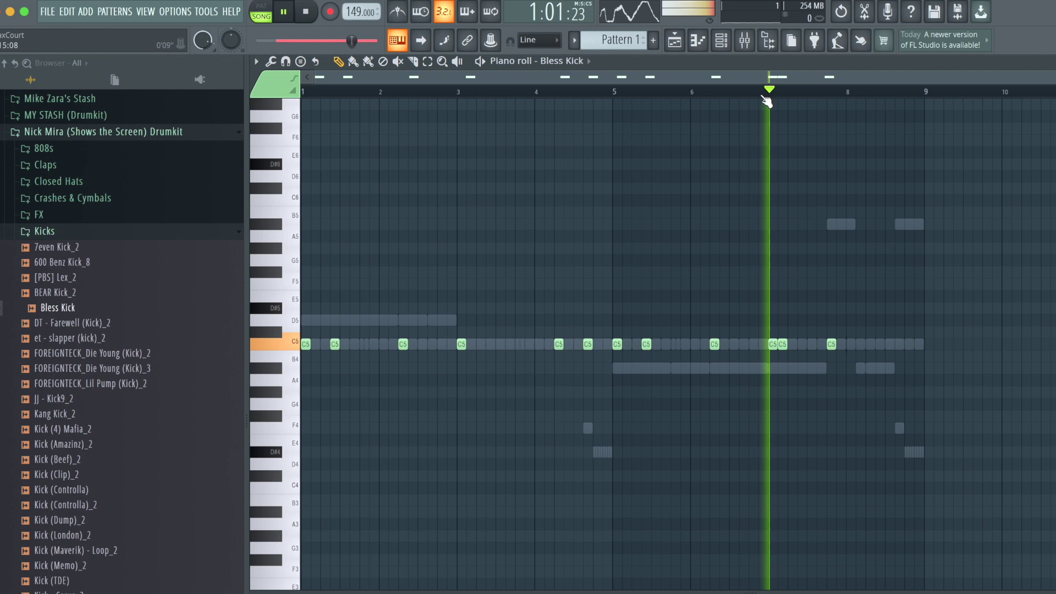
right_click(880, 344)
click(871, 345)
click(898, 344)
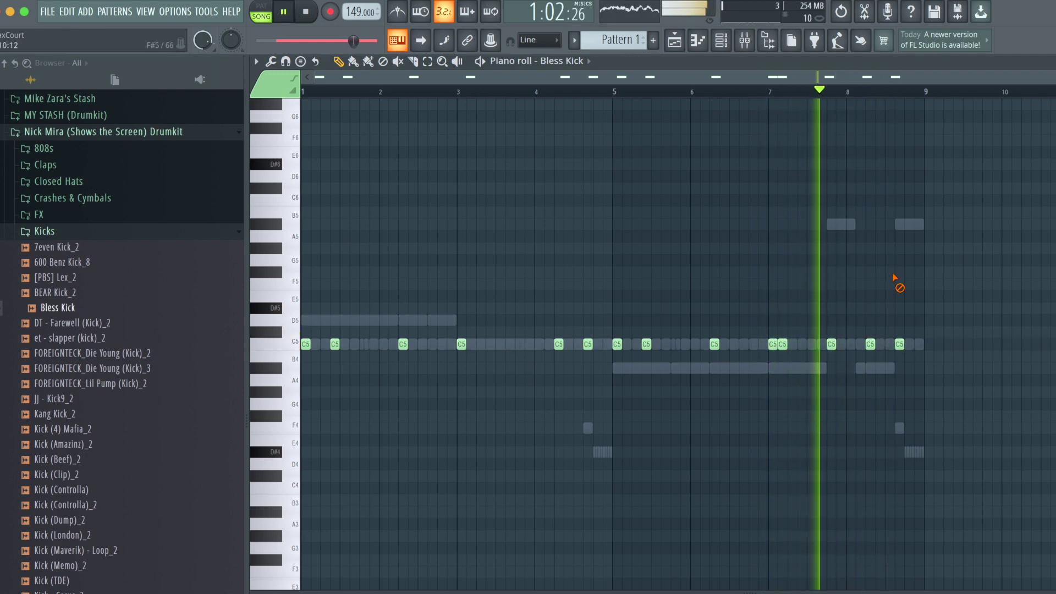
key(super+a)
key(super+d)
key(super+a)
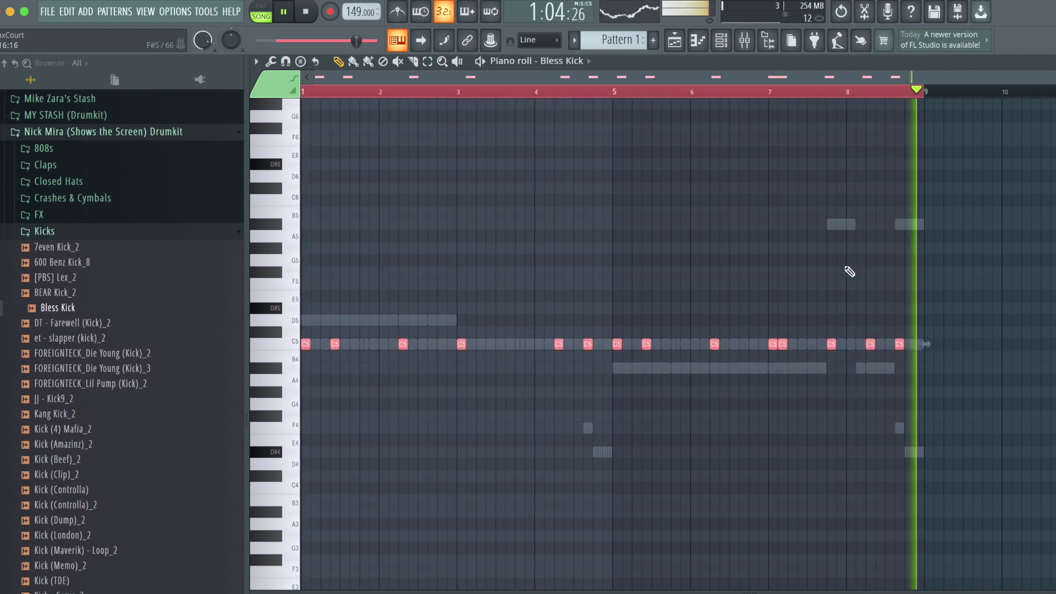
key(super+d)
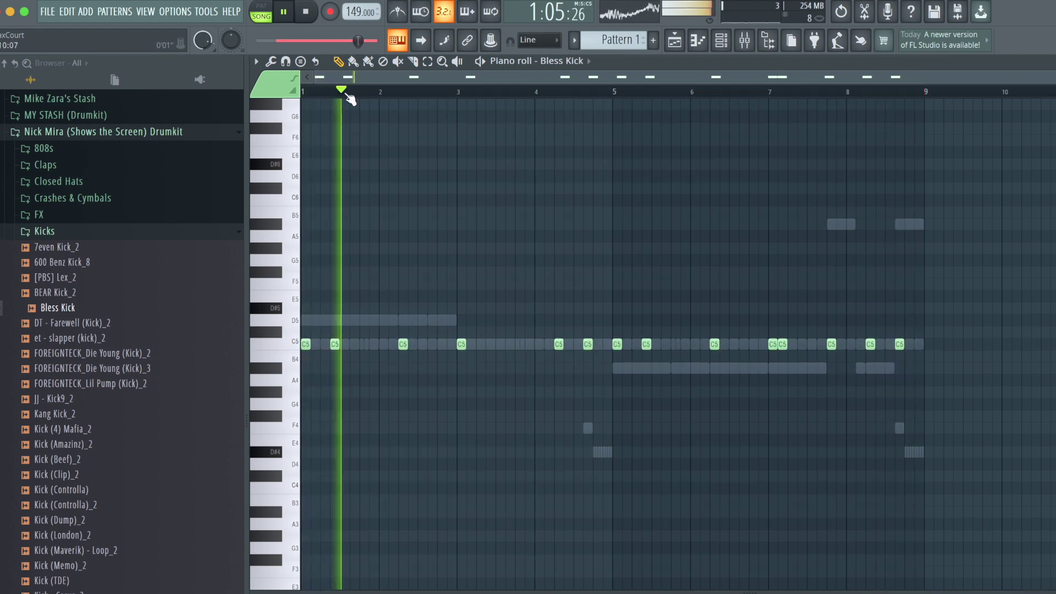
Step: Load NM - Angled OH from the kit's Open Hats folder into a new channel and activate its step 13
click(721, 40)
click(287, 590)
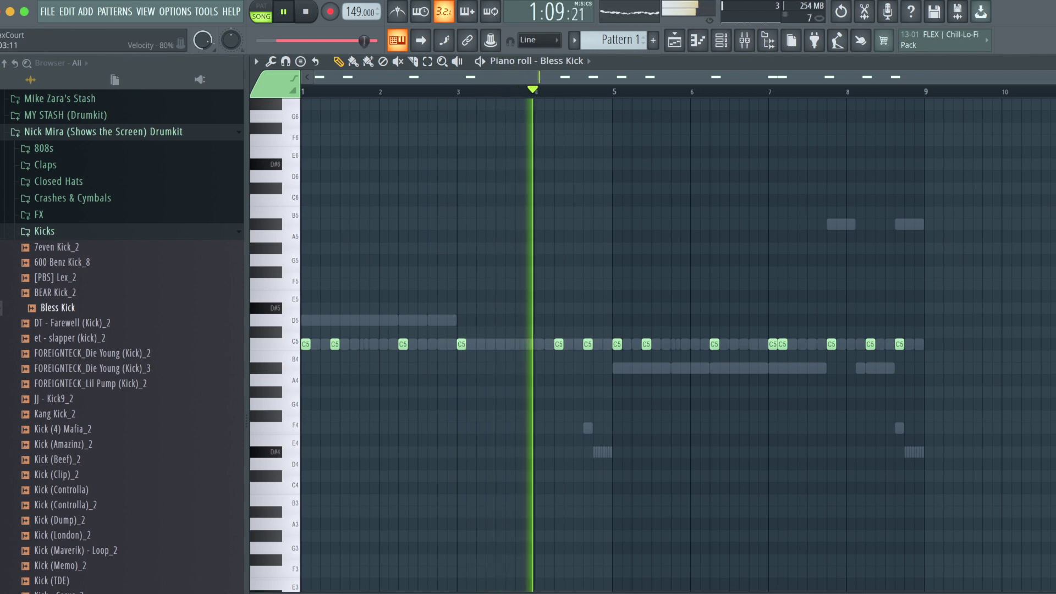
click(731, 46)
click(65, 231)
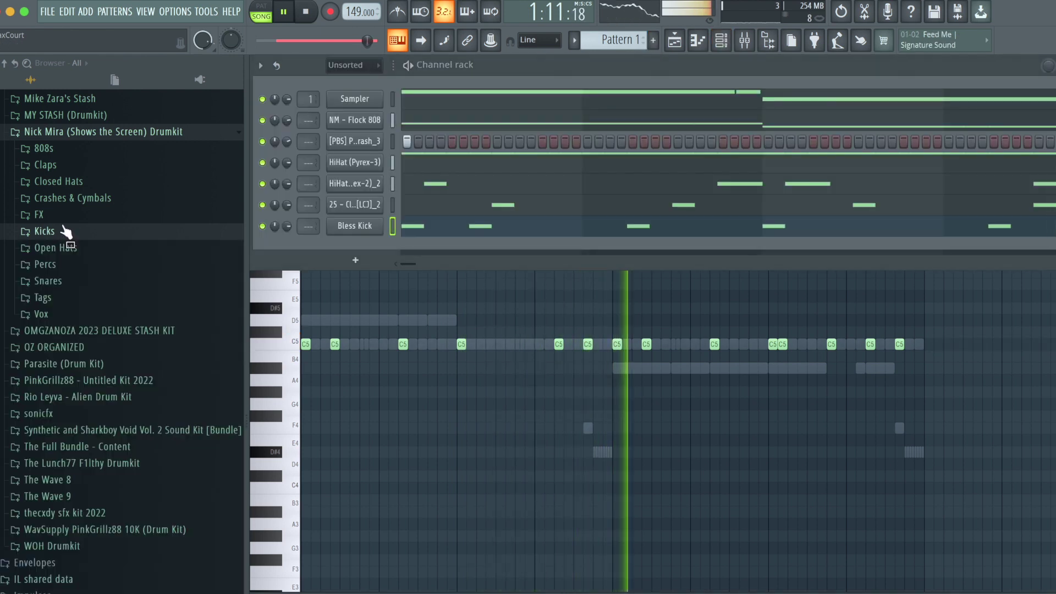
click(62, 252)
scroll(71, 352, down, 3)
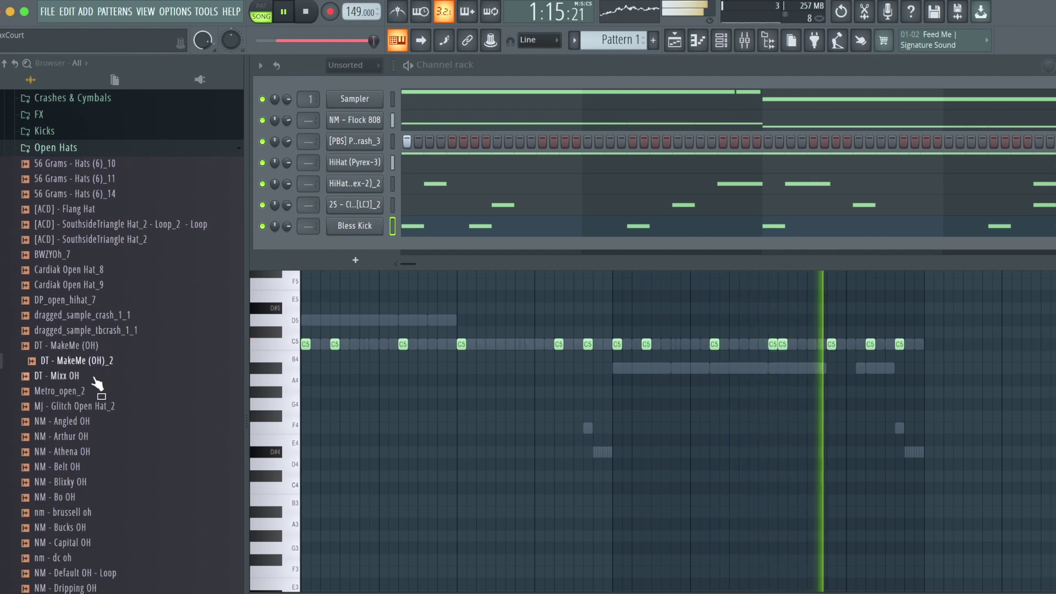
scroll(99, 424, down, 3)
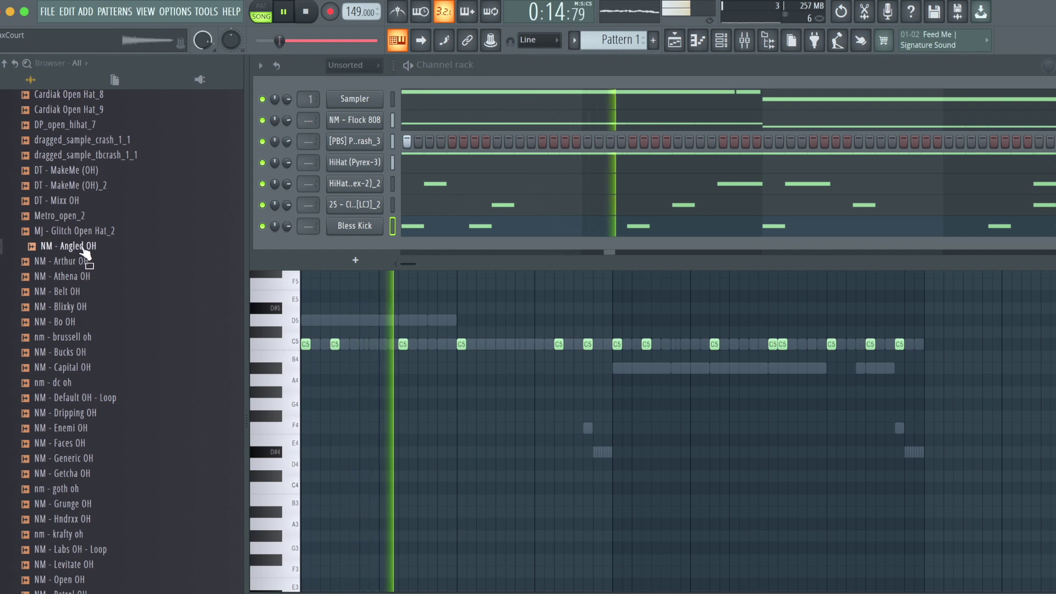
drag(77, 249, 542, 251)
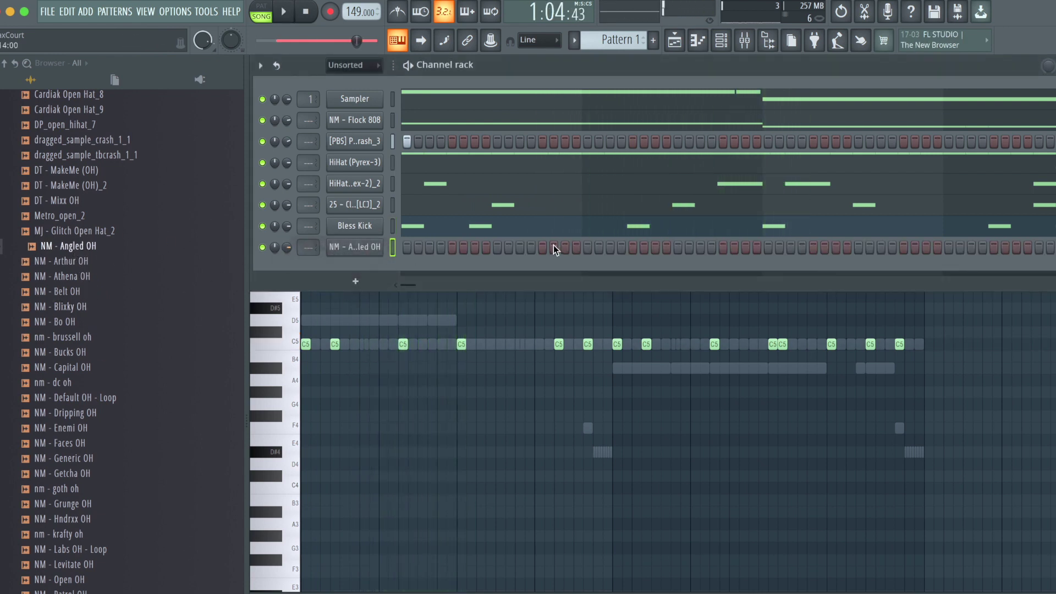
click(543, 247)
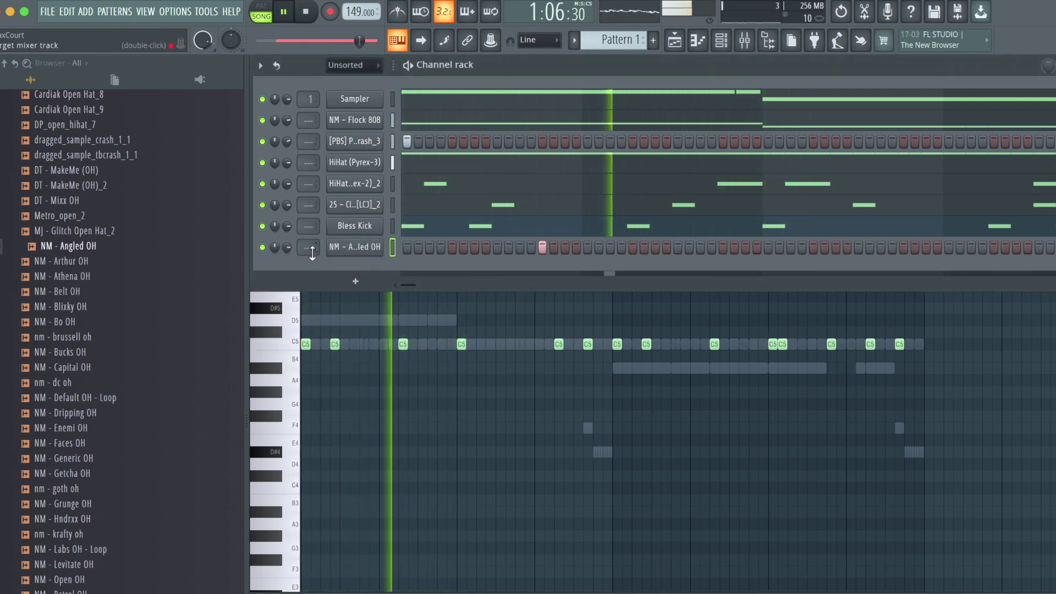
Step: Lower the NM - Angled OH channel's volume to 57% while the beat plays
key(space)
drag(99, 323, 352, 274)
key(space)
scroll(106, 288, up, 5)
right_click(337, 247)
click(297, 244)
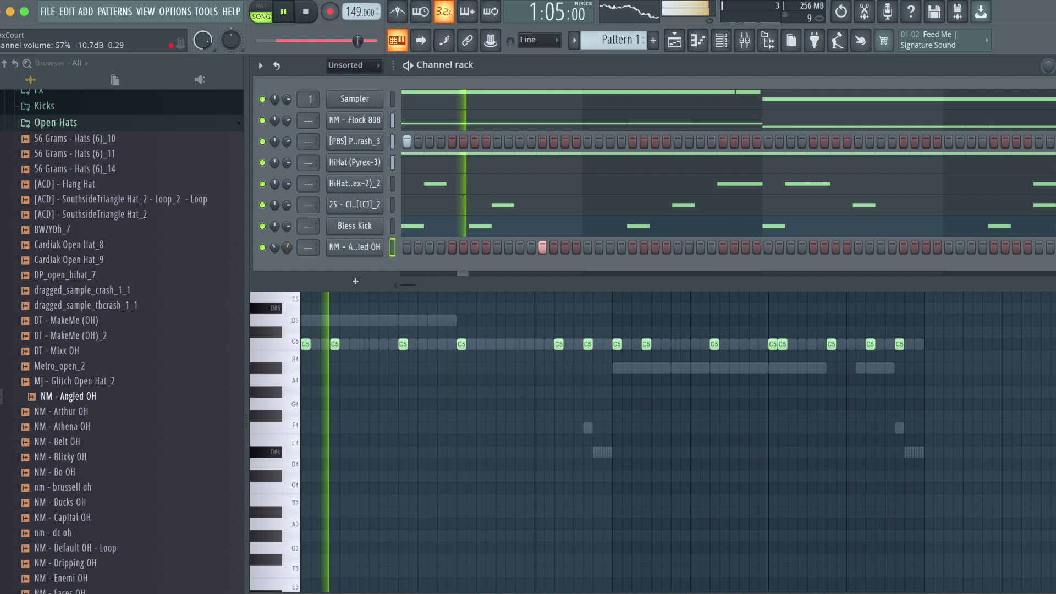
Step: Duplicate the NM - Angled OH note of bars 1–4 into bars 5–8 and pan the channel 7% right
right_click(372, 251)
click(428, 246)
drag(614, 93, 308, 94)
key(ctrl+b)
key(ctrl+d)
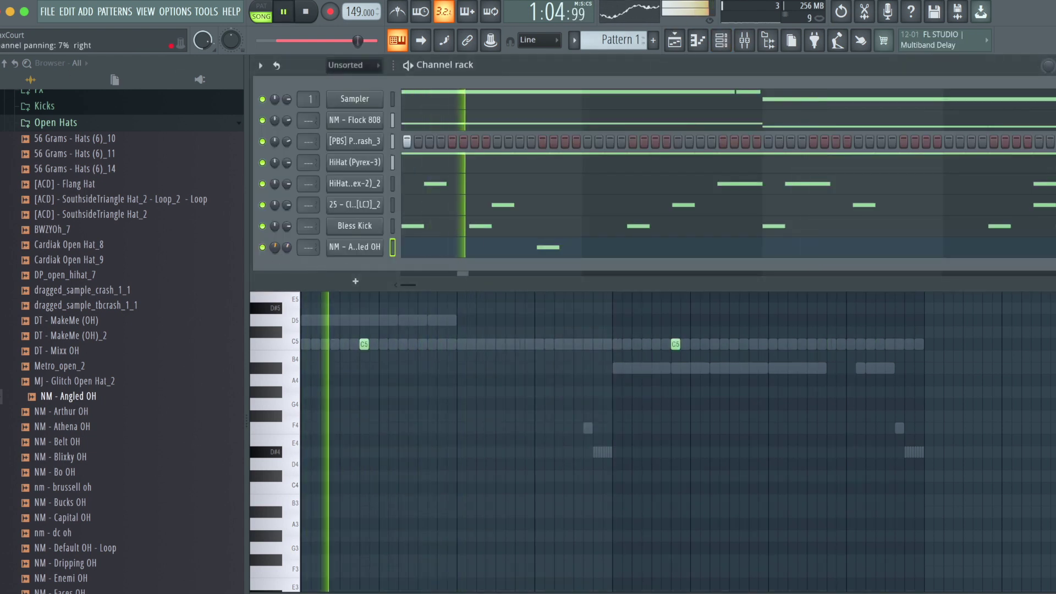
Step: Try the nm - ronnny oh sample in a new channel and delete that channel
scroll(147, 273, up, 3)
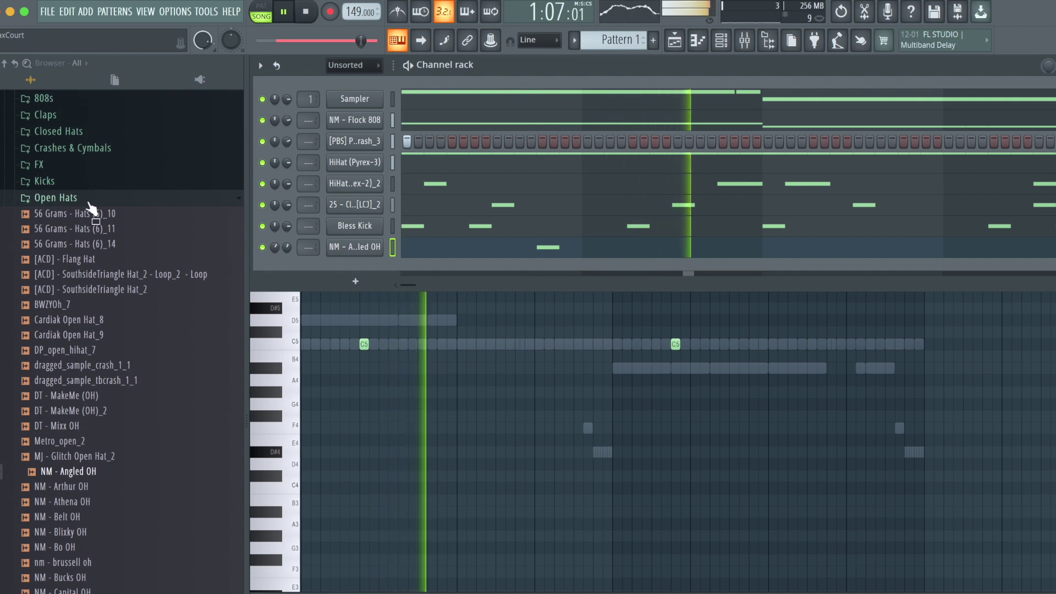
scroll(110, 330, down, 3)
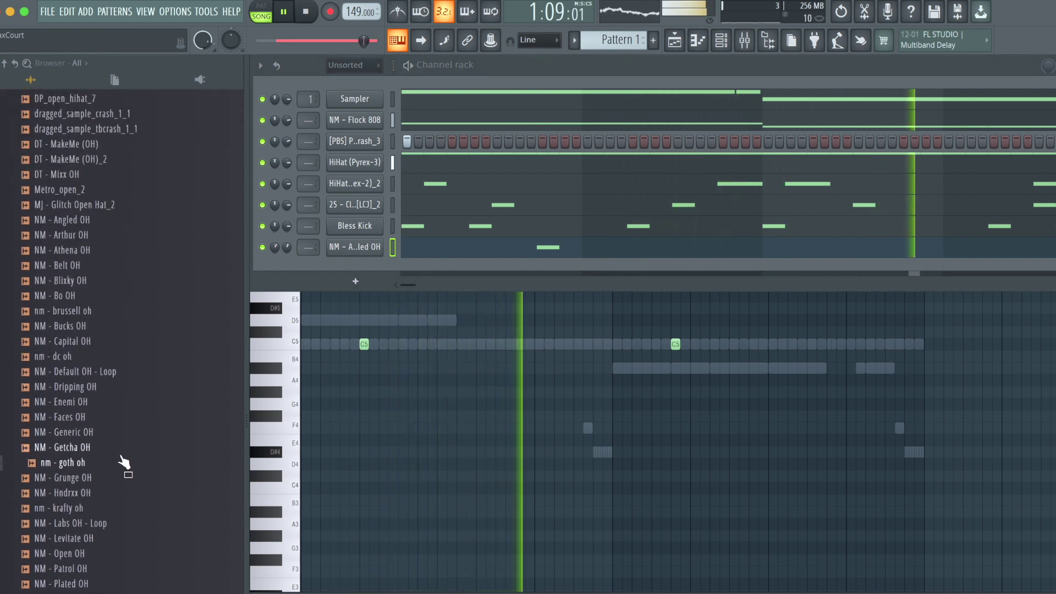
scroll(124, 462, down, 4)
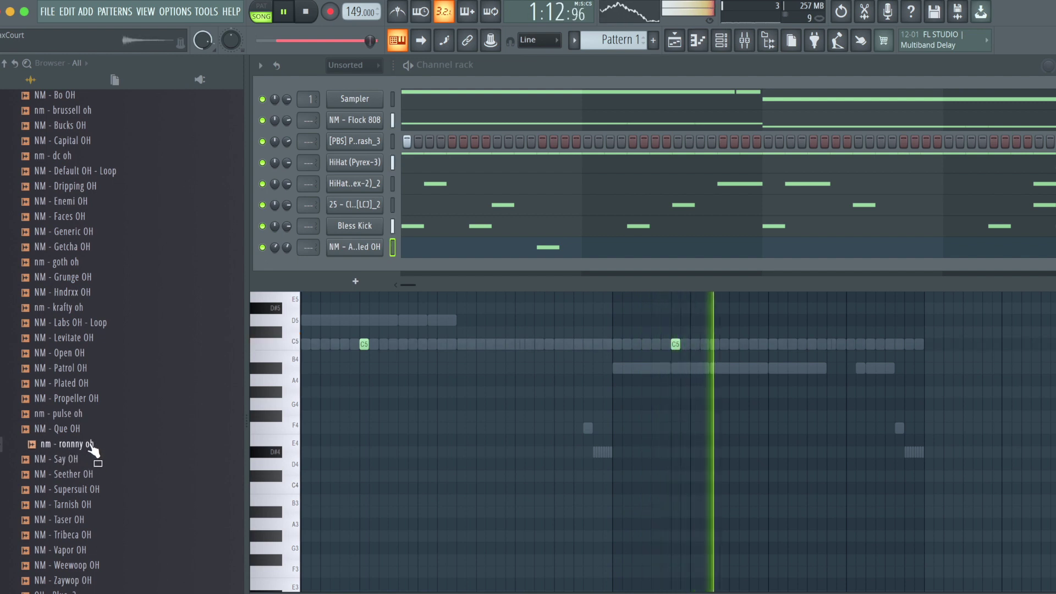
drag(349, 266, 363, 270)
click(451, 268)
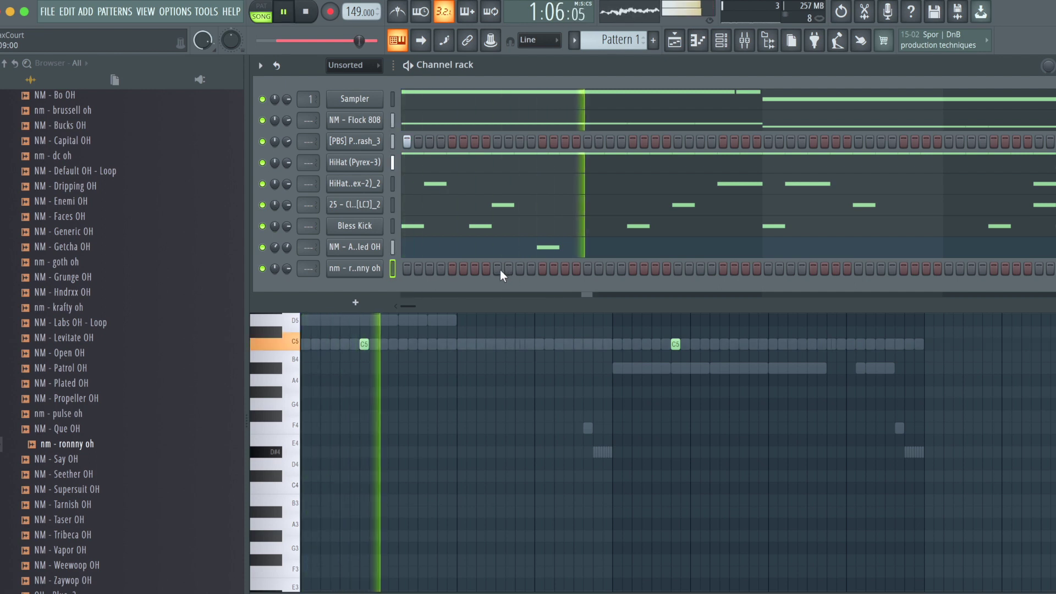
right_click(379, 268)
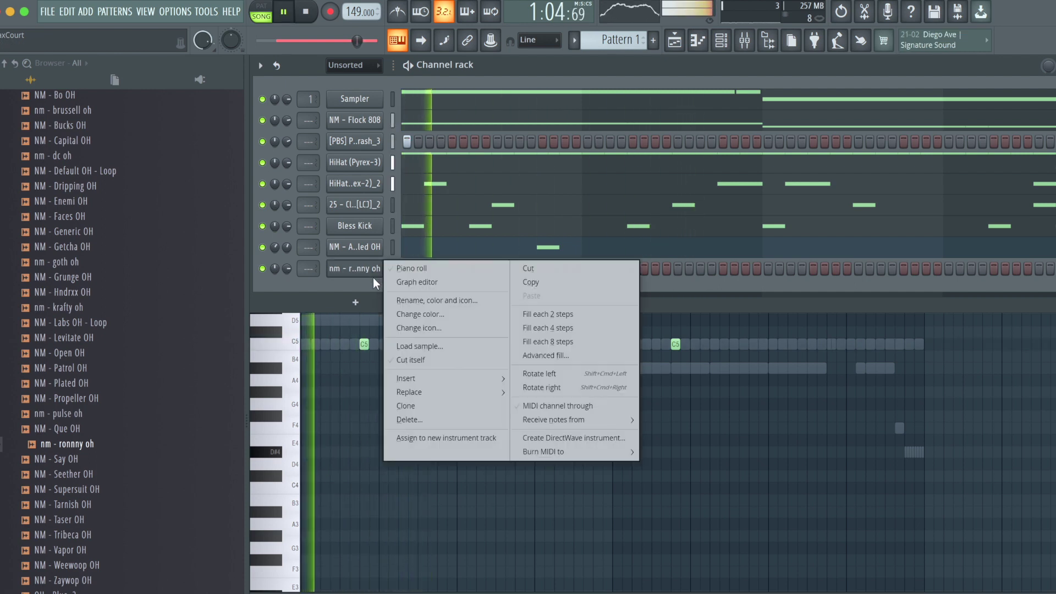
click(428, 419)
Step: Readjust the volume and panning of the NM - Angled OH channel
scroll(130, 358, up, 6)
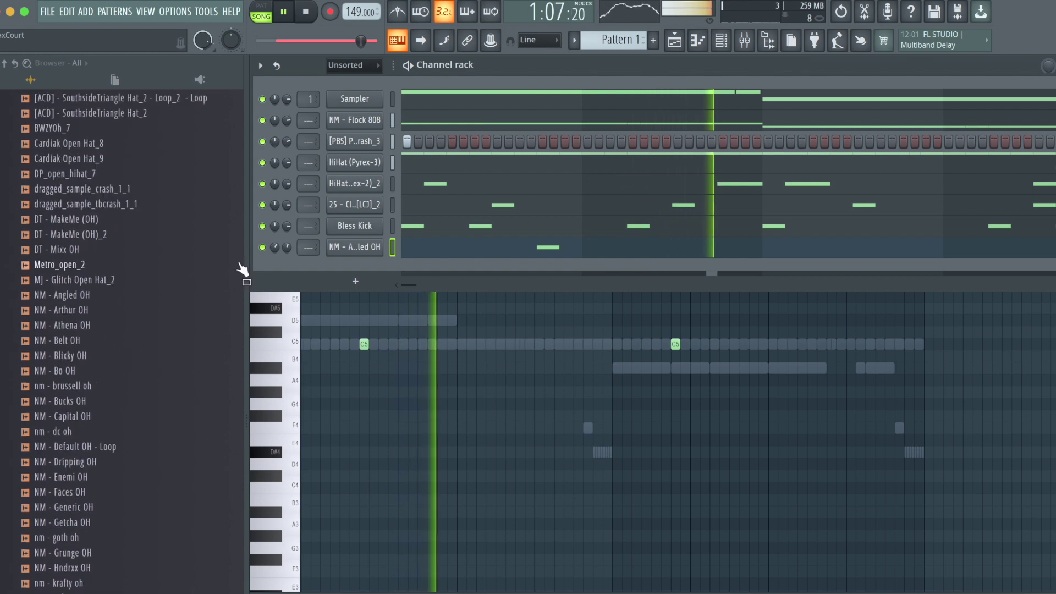
right_click(285, 250)
click(290, 257)
mouse_move(273, 246)
mouse_down()
mouse_move(279, 259)
mouse_move(285, 251)
mouse_up()
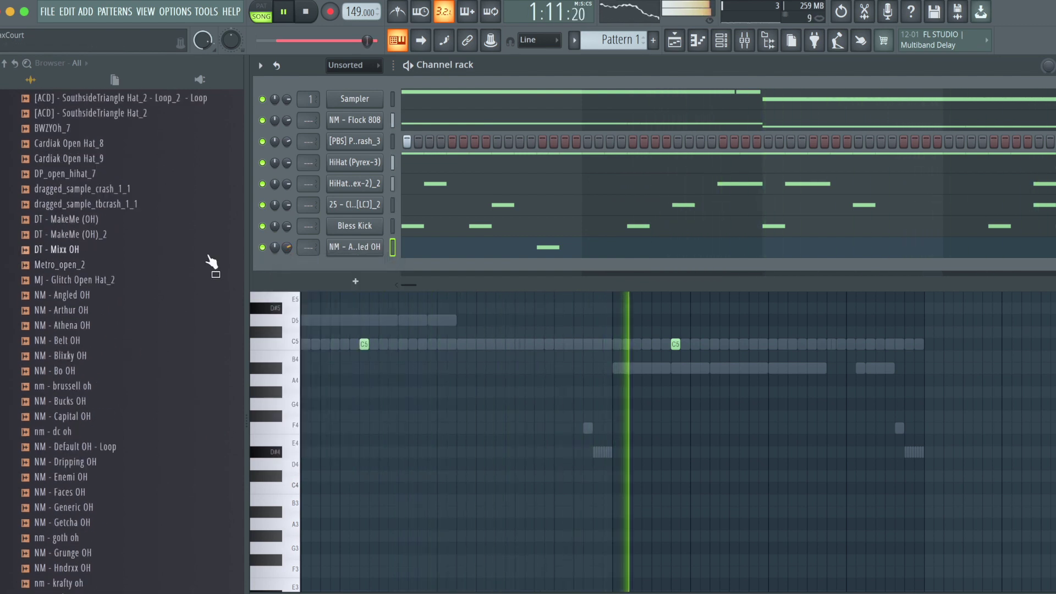
Step: Replace the NM - Angled OH sample in its channel with NM - Dripping OH from the kit's Open Hats folder
scroll(159, 258, up, 6)
click(79, 249)
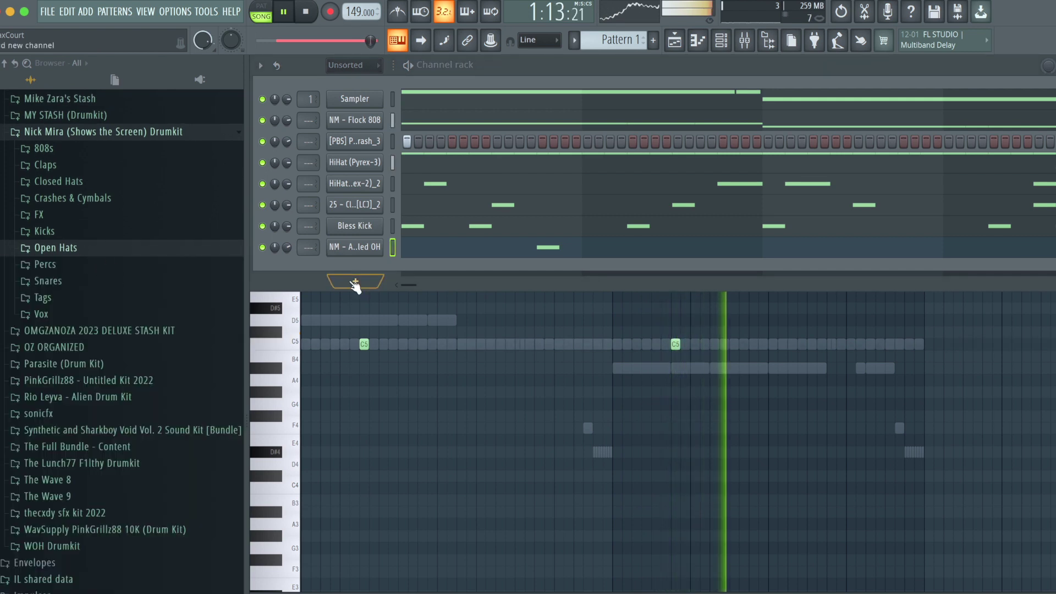
drag(282, 248, 281, 252)
click(111, 254)
scroll(110, 264, down, 6)
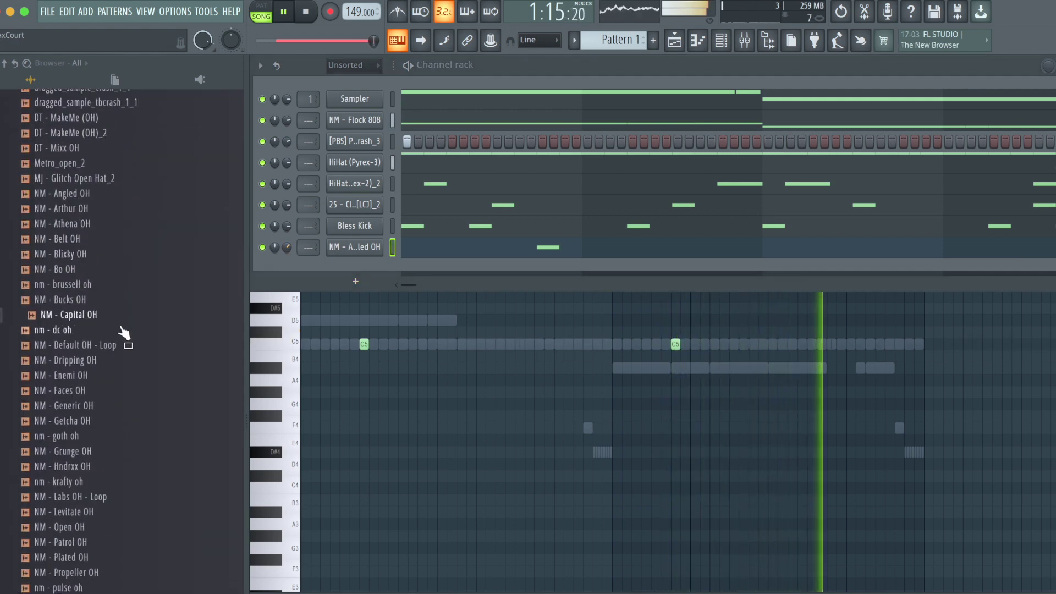
drag(117, 363, 388, 245)
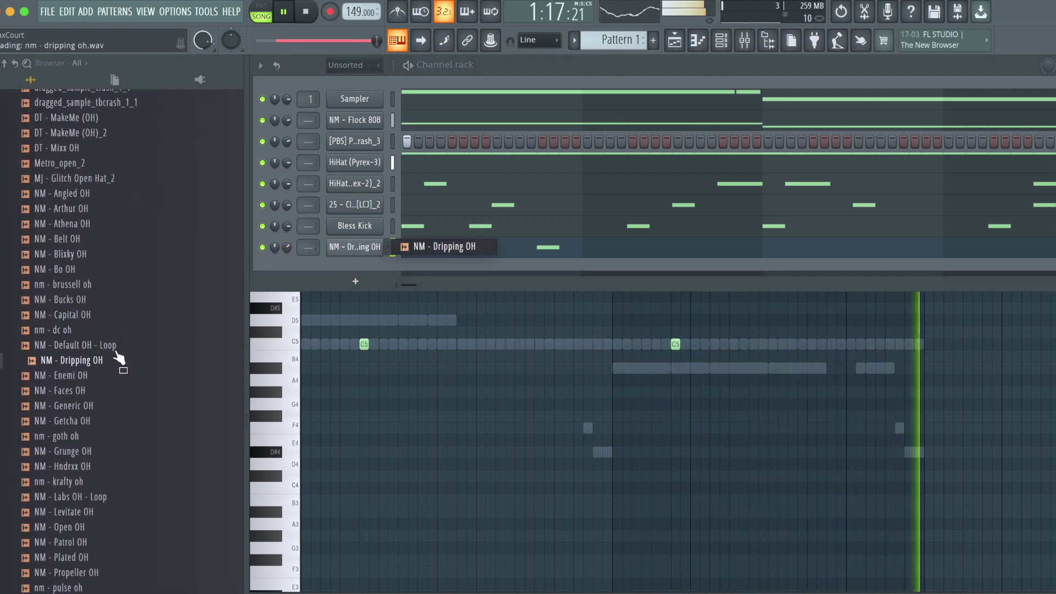
scroll(99, 290, up, 3)
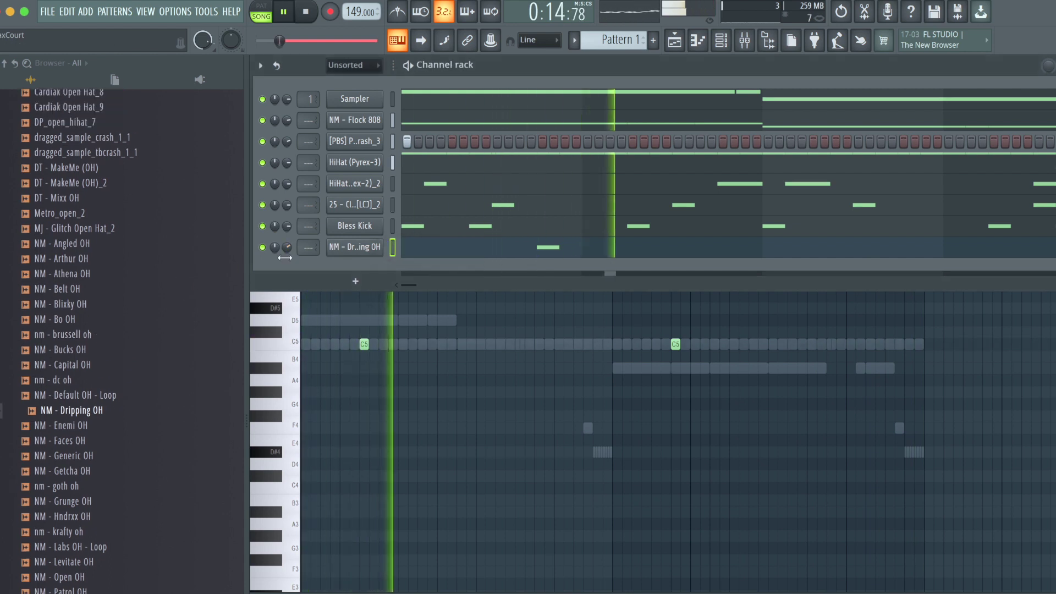
Step: Audition snares in the Nick Mira drumkit and load Hacked My Snapchat Snare_2 into a new channel
click(355, 246)
click(408, 303)
scroll(137, 306, up, 15)
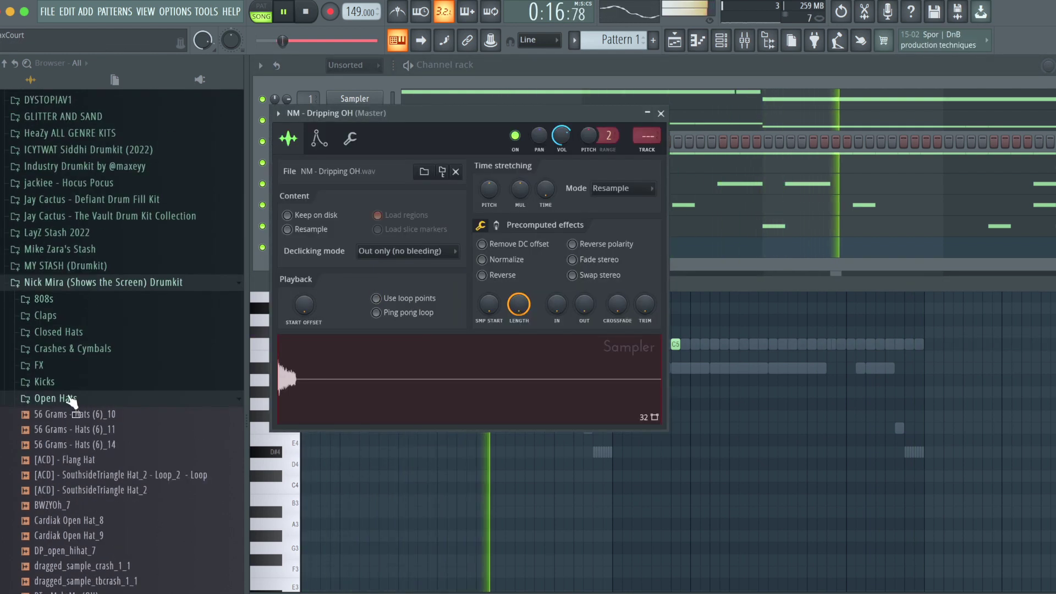
click(71, 401)
scroll(76, 351, down, 3)
click(70, 331)
scroll(99, 429, down, 15)
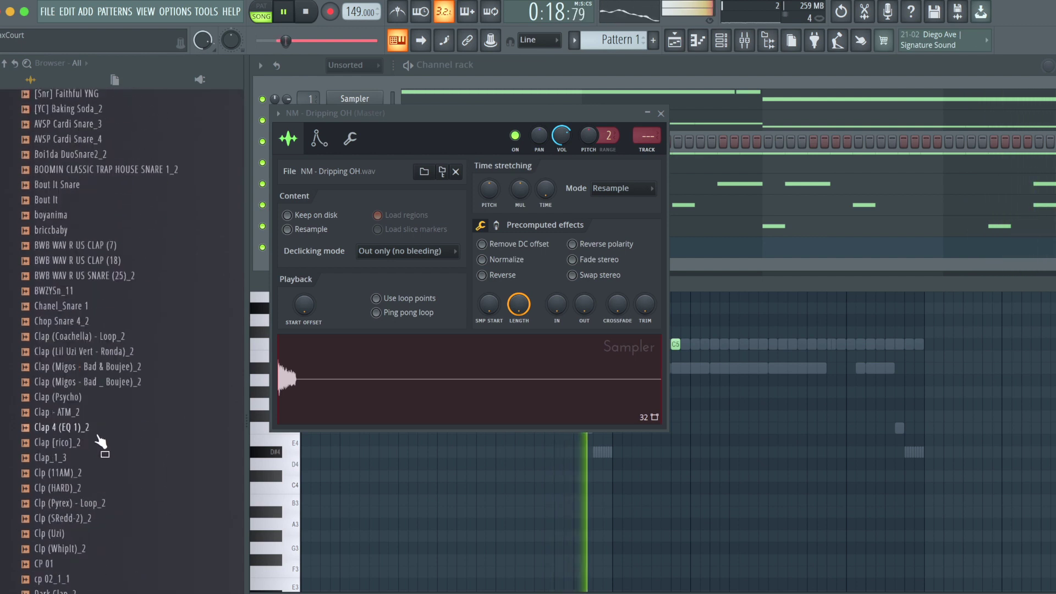
scroll(114, 464, down, 3)
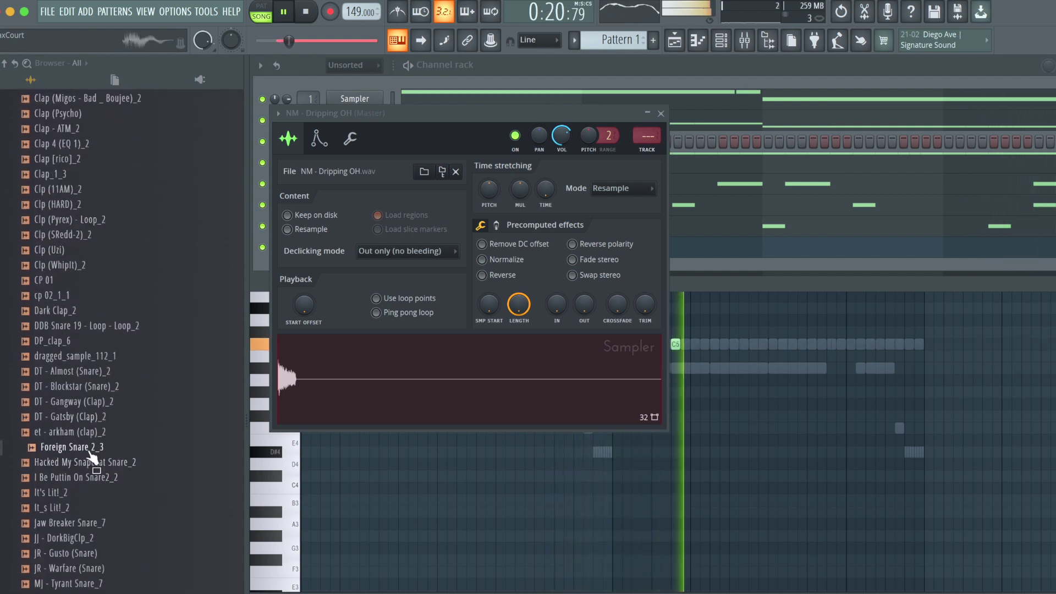
click(661, 114)
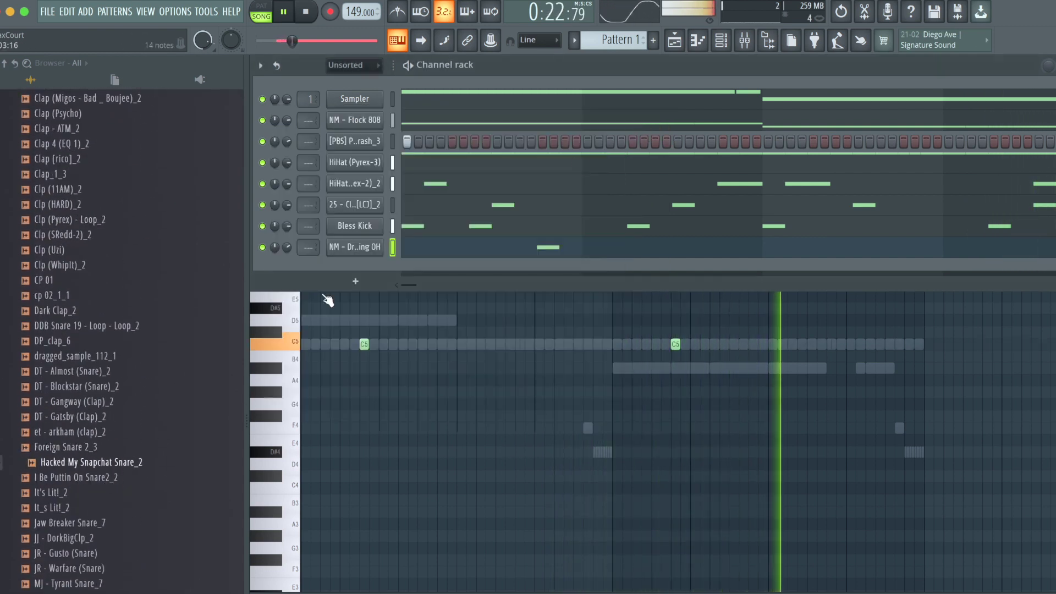
drag(381, 282, 363, 269)
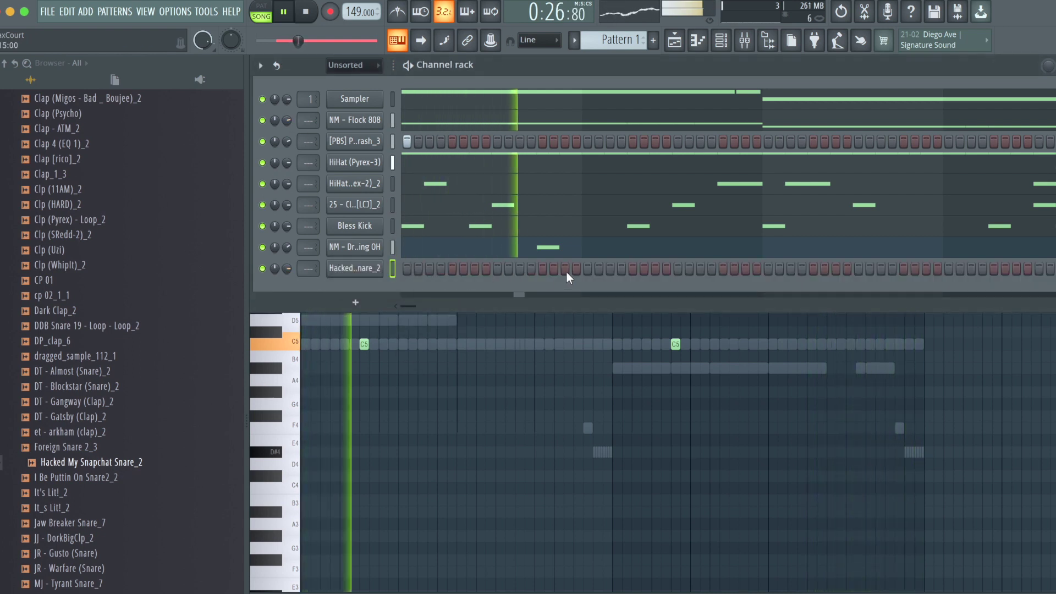
Step: Place a snare note early in bar 2 and short C5 snare notes just before and just after the start of bar 4
click(611, 269)
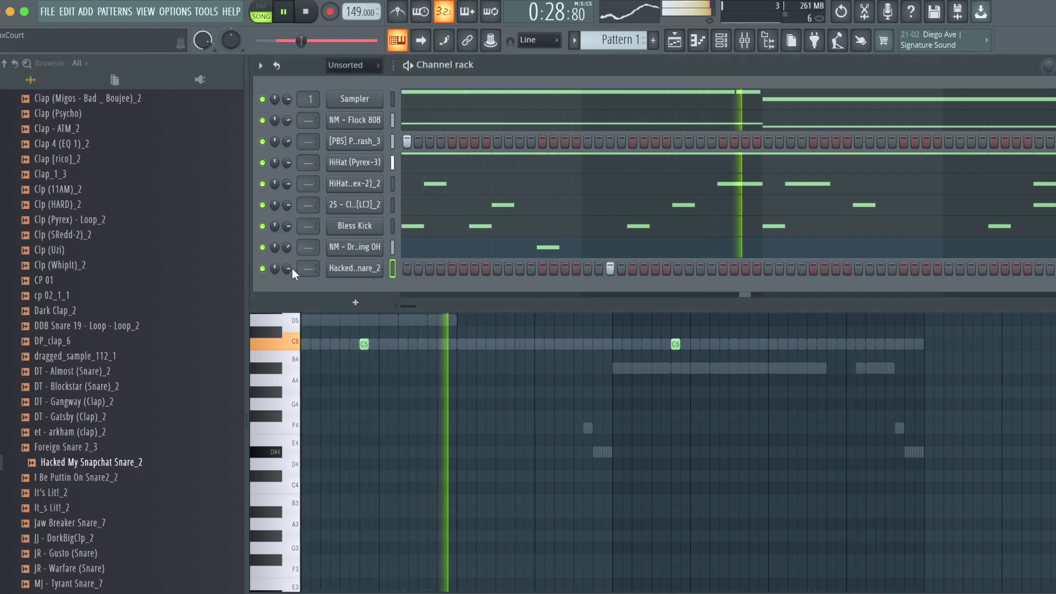
right_click(379, 268)
click(398, 270)
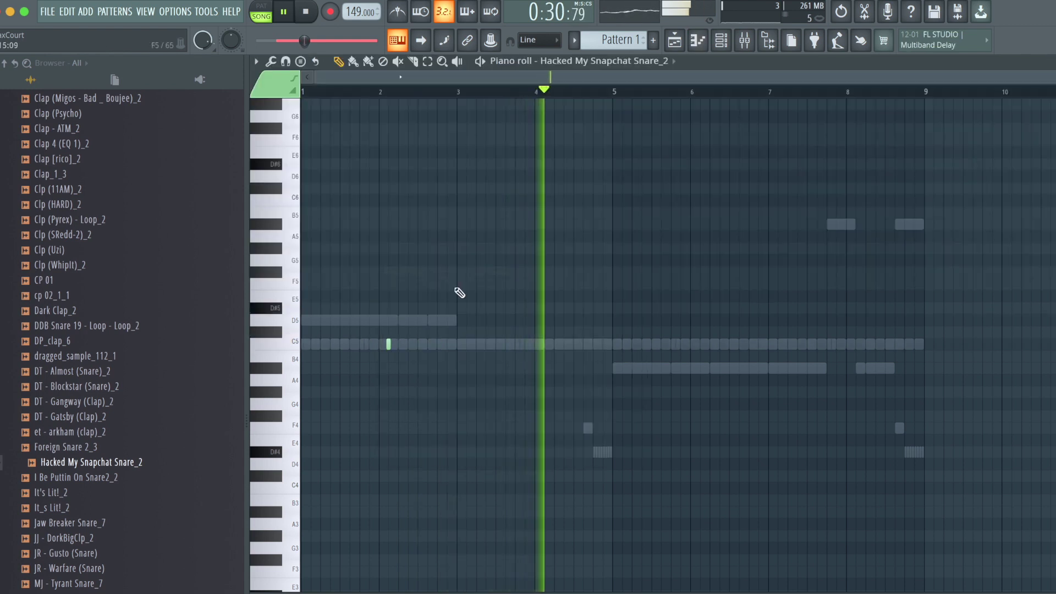
click(529, 344)
click(549, 345)
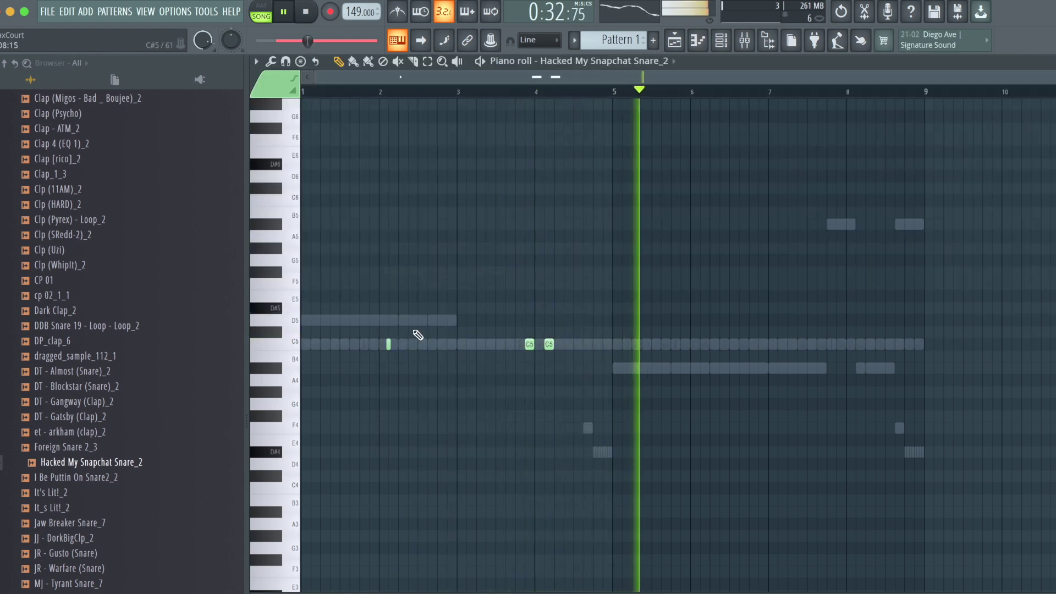
right_click(529, 345)
right_click(549, 345)
click(527, 344)
click(547, 345)
Step: Duplicate the snare notes of bars 1–4 into bars 5–8
drag(612, 92, 308, 94)
key(super+b)
key(shift+d)
key(super+d)
key(super+a)
key(super+d)
scroll(782, 288, down, 1)
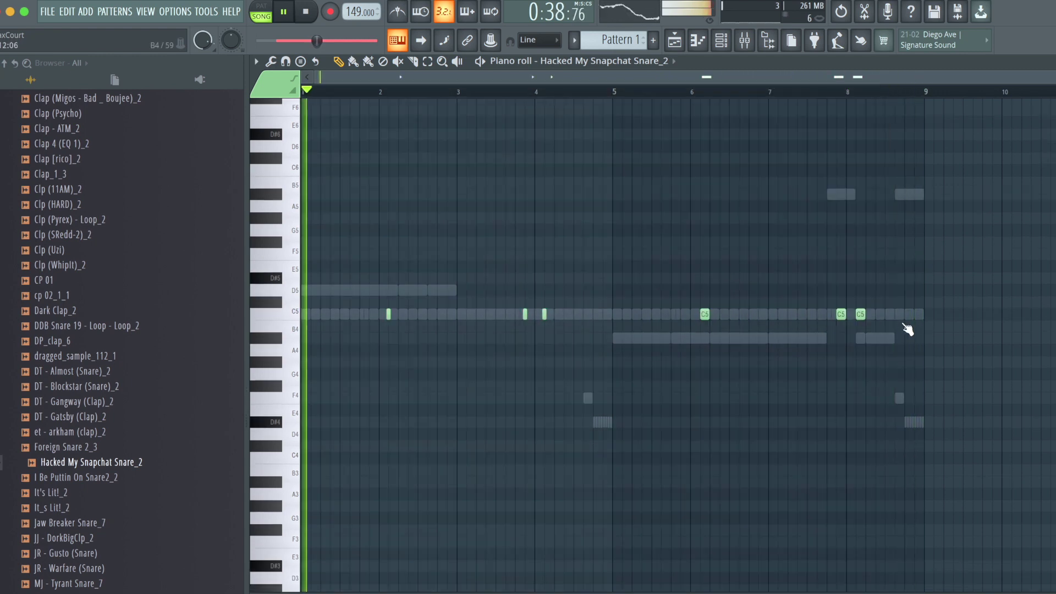
Step: Add a C5 snare note at the end of bar 8 and chop it into a fast roll
click(917, 314)
super+click(918, 315)
key(alt+u)
key(Return)
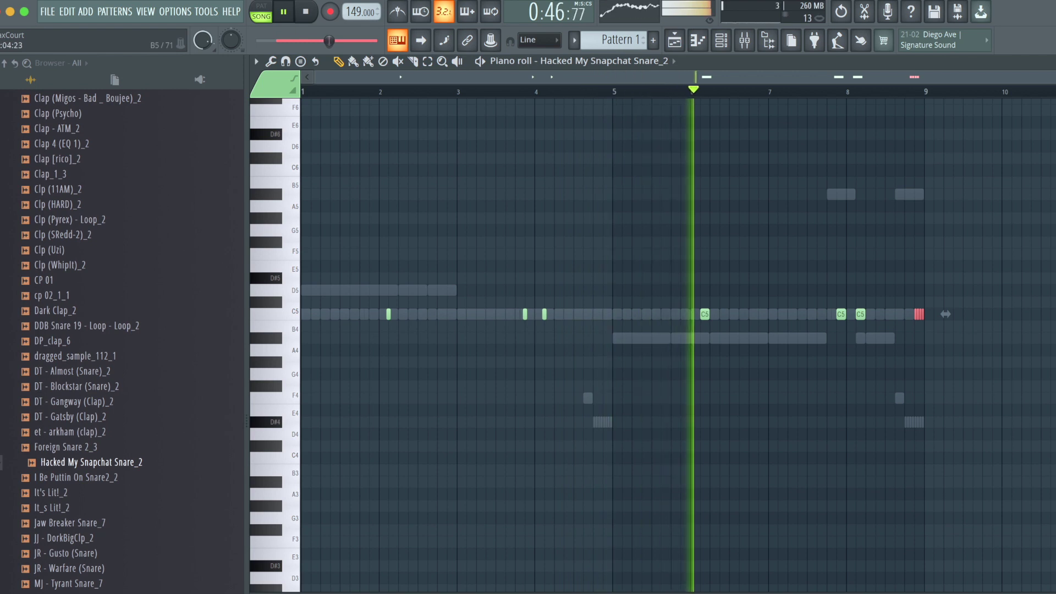
Step: Move the chopped snare roll slightly earlier in bar 8 and add one short snare note near the bar's end
key(F6)
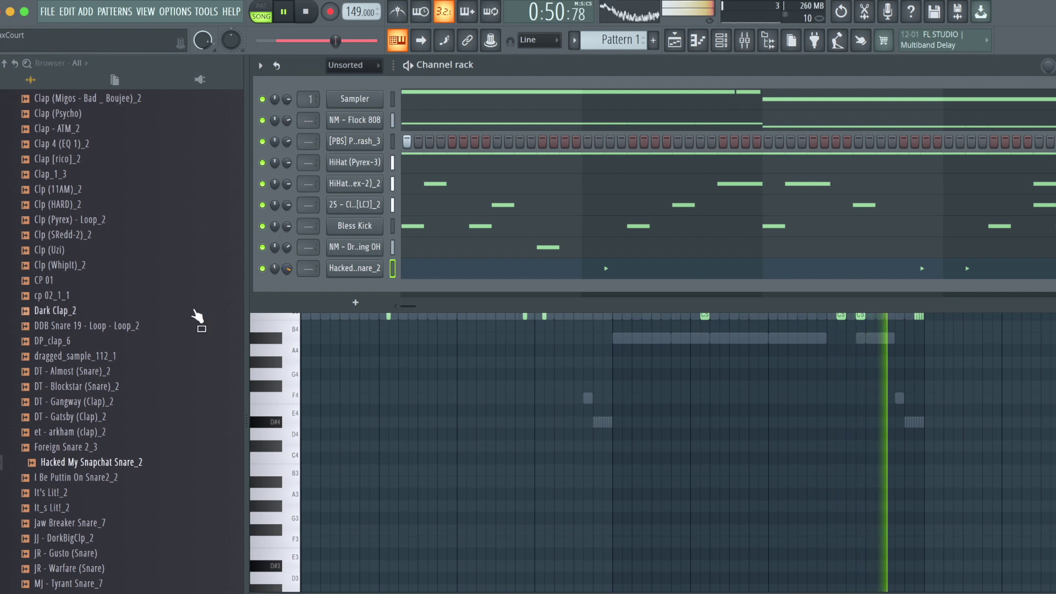
key(F6)
drag(917, 314, 898, 314)
super+click(915, 325)
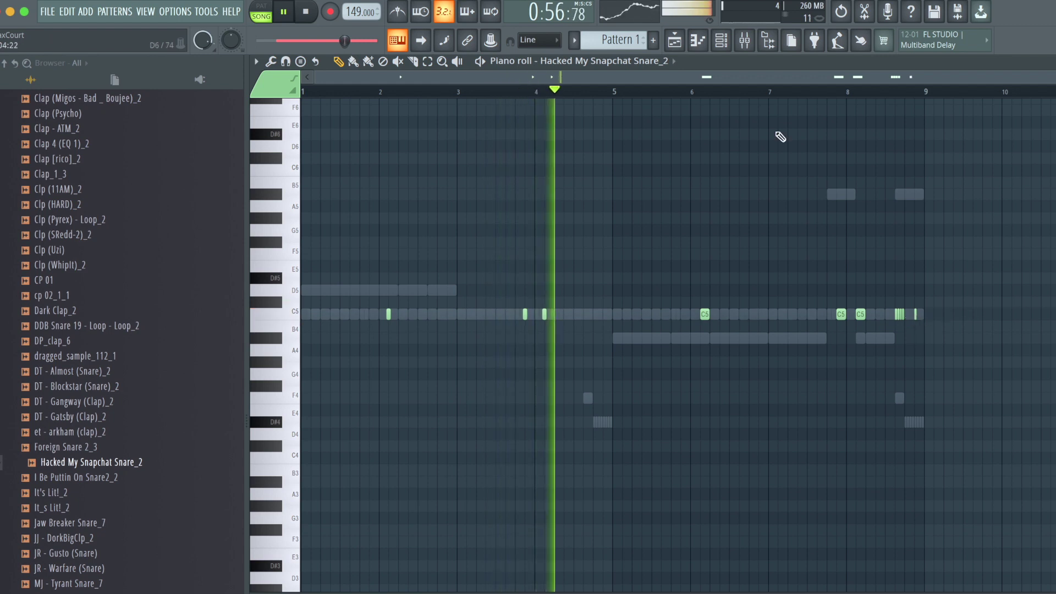
Step: Try MJ - Glitch Open Hat_2 from the kit's Open Hats folder in place of the NM - Dripping OH sample
key(F6)
scroll(126, 326, up, 10)
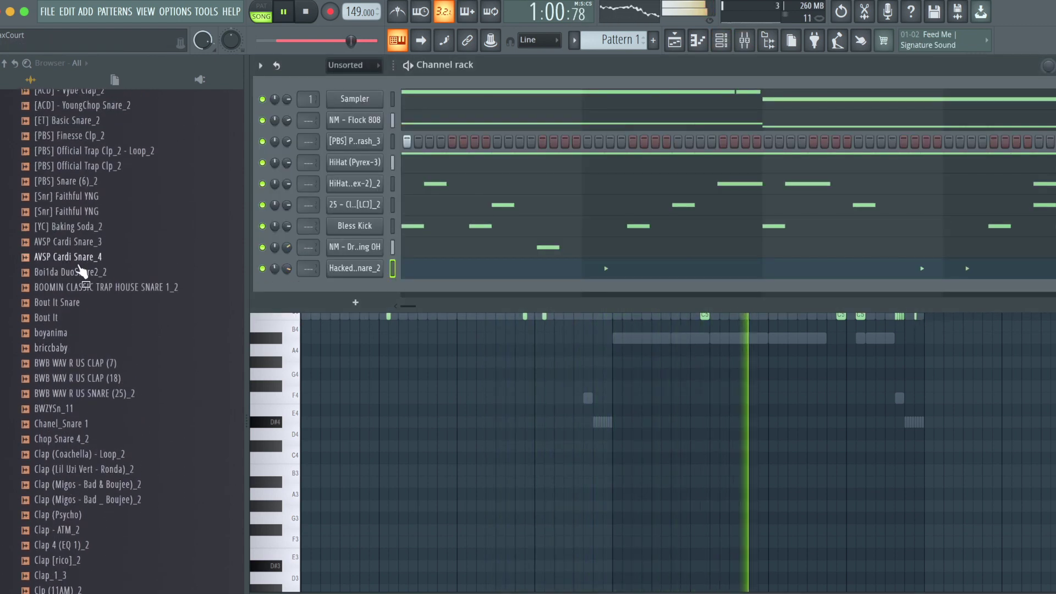
scroll(67, 276, up, 10)
click(57, 270)
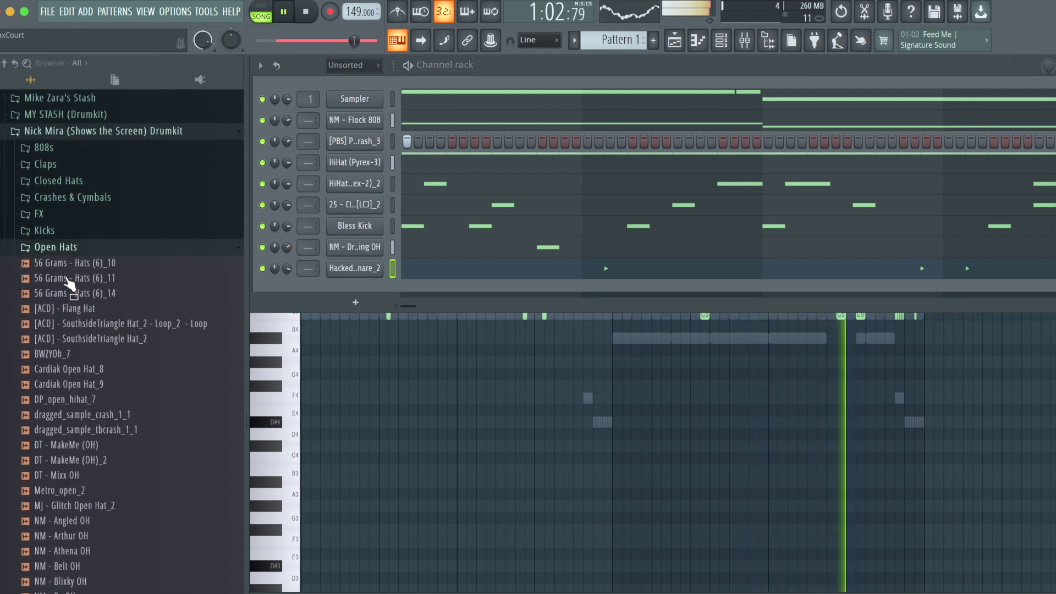
scroll(71, 283, down, 3)
drag(95, 385, 325, 254)
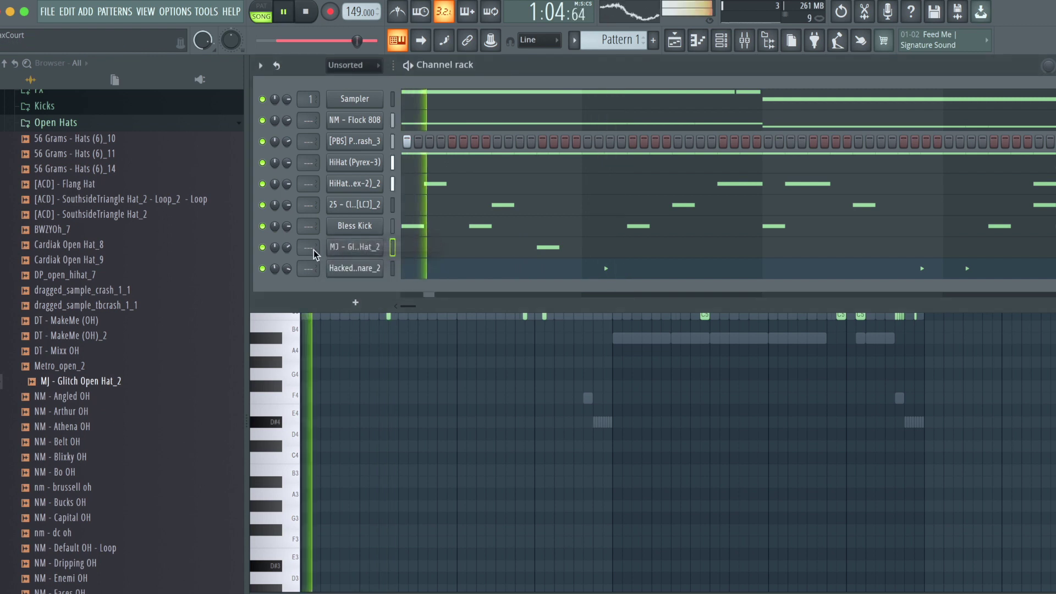
Step: Audition more NM open hats with playback stopped and try NM - Seether OH in the open-hat channel
scroll(187, 393, down, 4)
click(178, 404)
key(space)
scroll(174, 405, down, 3)
click(164, 409)
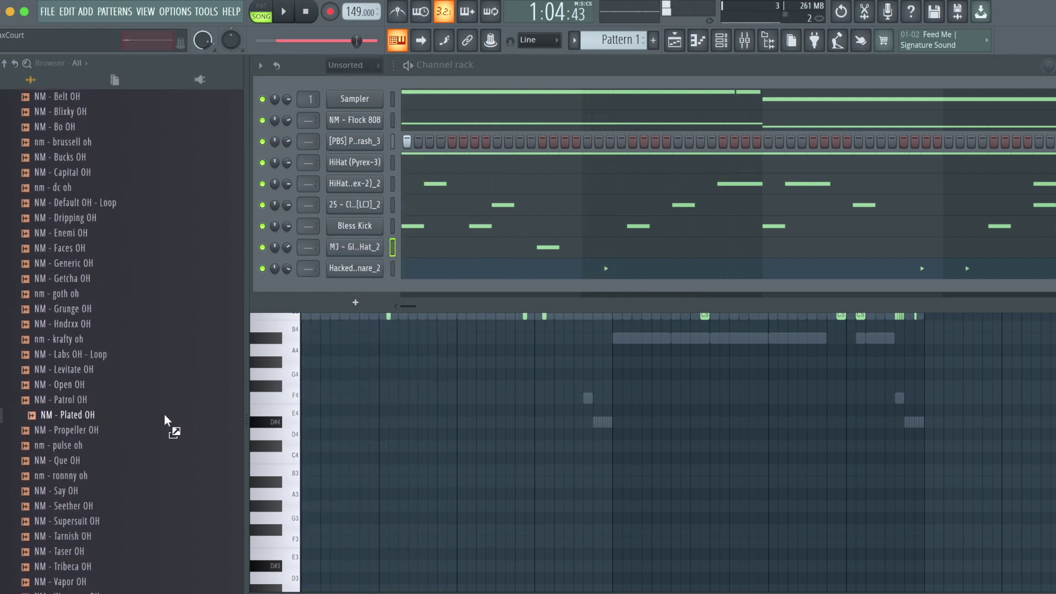
scroll(164, 414, down, 3)
click(134, 344)
click(131, 333)
click(121, 391)
click(121, 408)
click(118, 421)
click(117, 411)
middle_click(116, 411)
key(space)
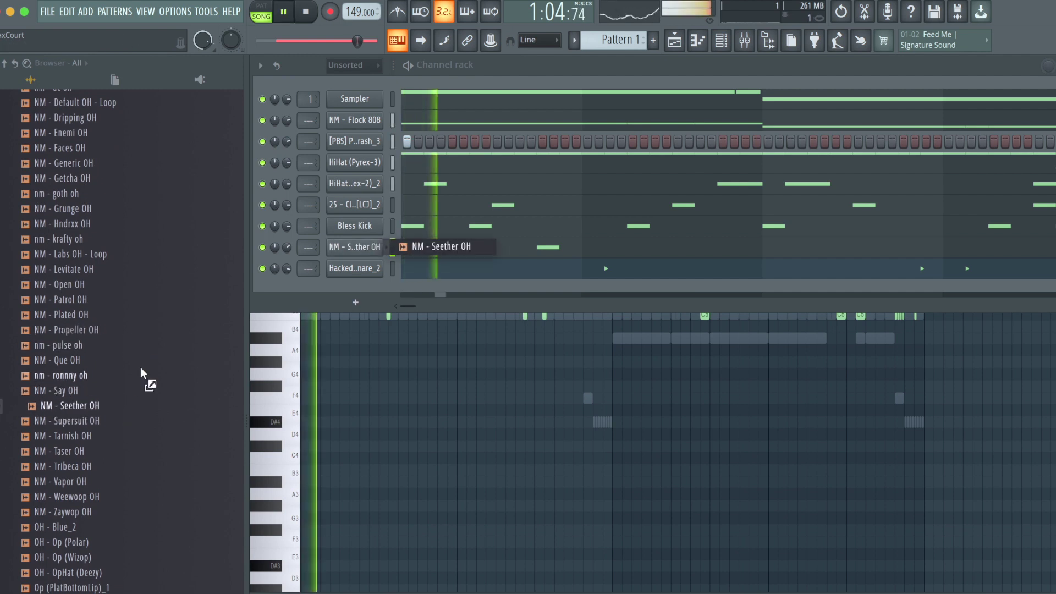
Step: Replace the open-hat channel's sample with OH - Op (Wizop) and set the channel volume to about 63%
scroll(94, 429, down, 3)
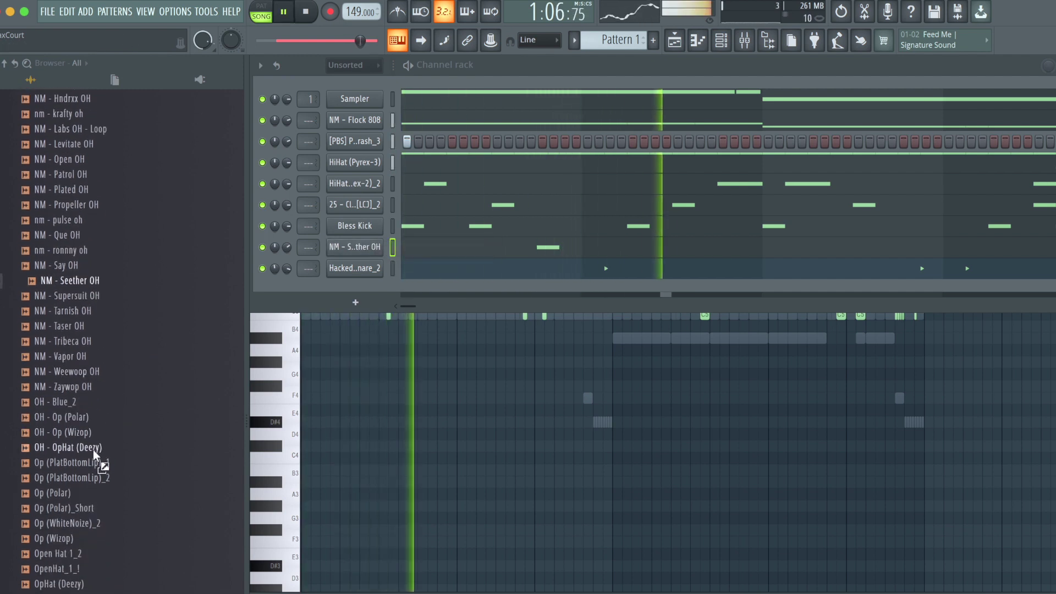
click(101, 463)
click(97, 448)
click(92, 433)
middle_click(96, 434)
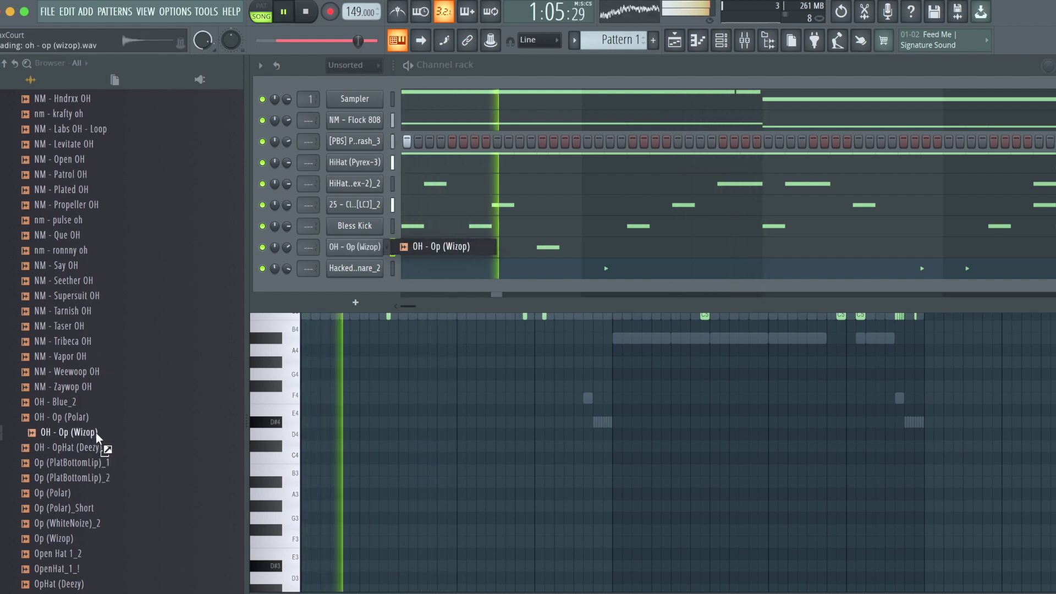
drag(288, 248, 277, 249)
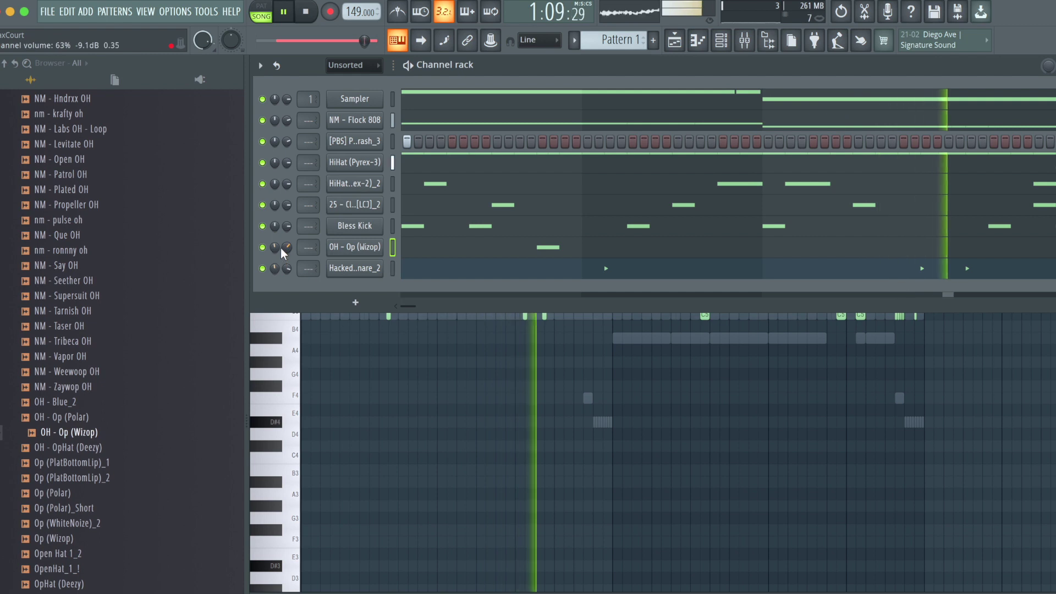
Step: Convert the crash steps to a piano-roll pattern and assign the 808 and drum channels to mixer tracks 5–12
right_click(363, 140)
click(401, 147)
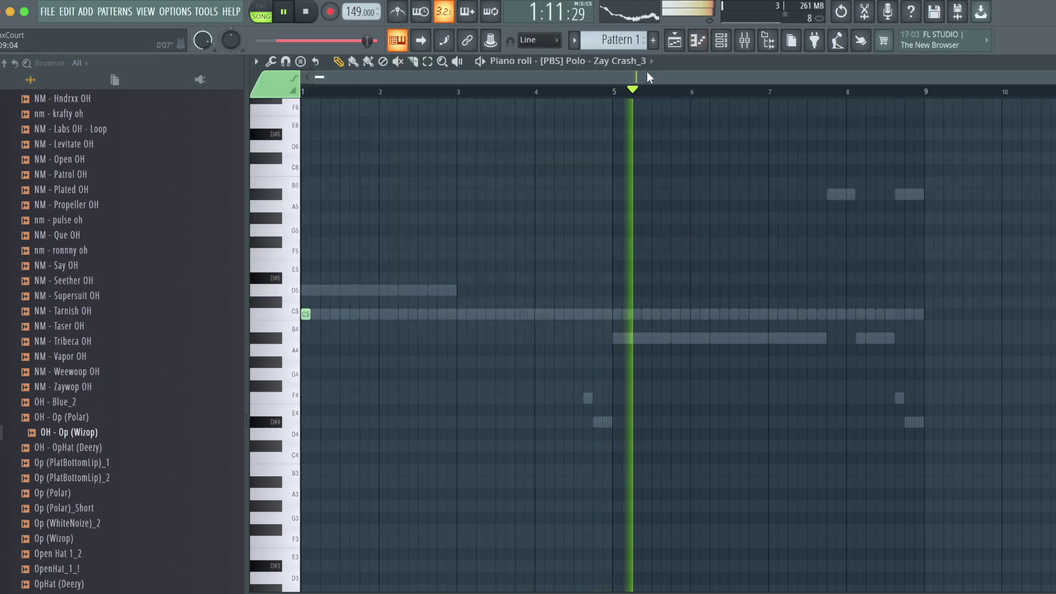
click(722, 41)
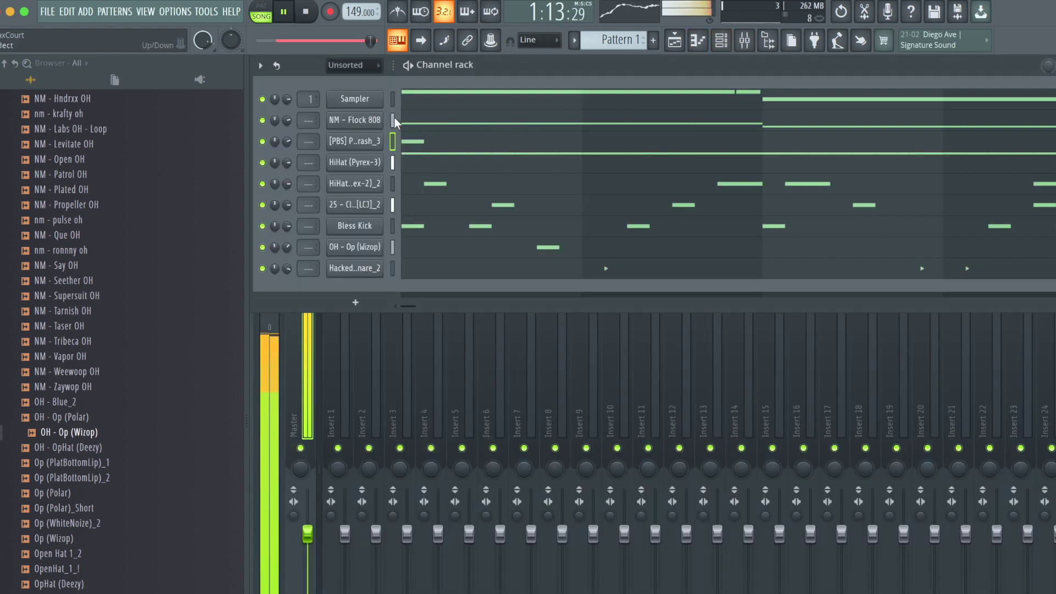
key(ctrl+l)
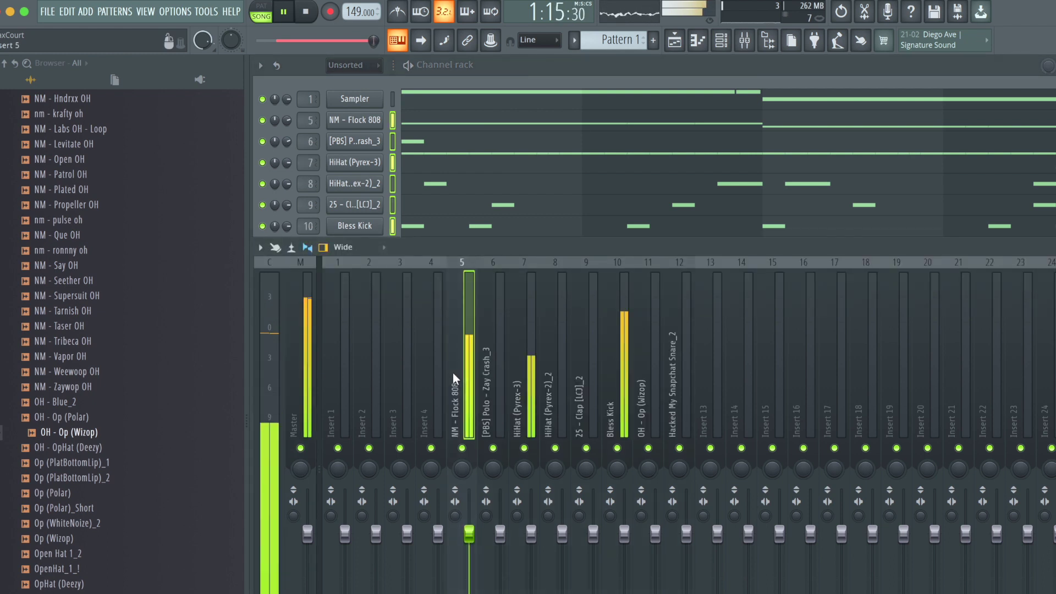
Step: Assign the guitar audio clips in the playlist to mixer tracks 2 and 3
click(678, 42)
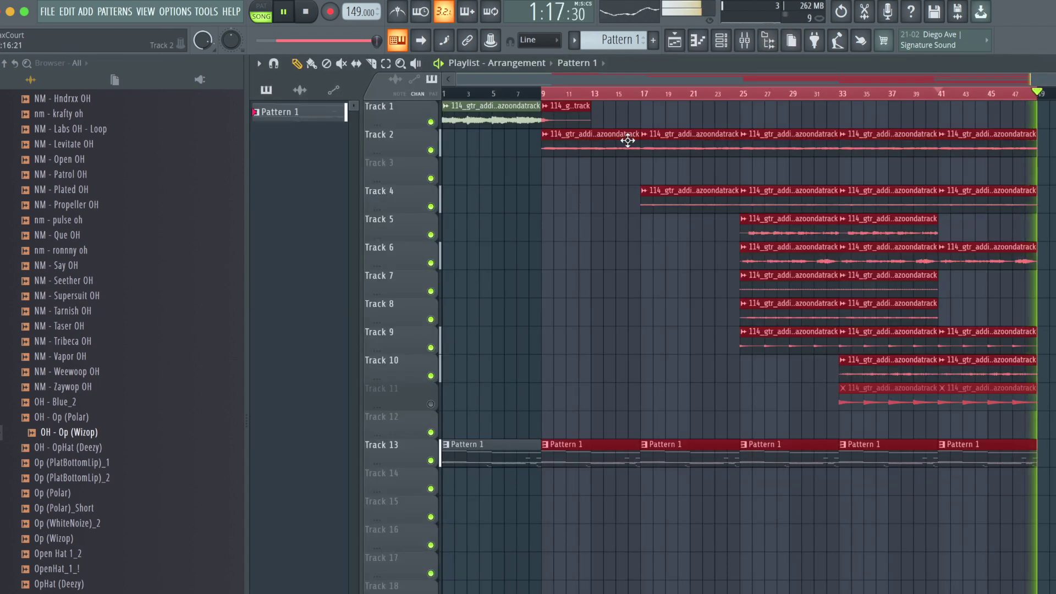
double_click(627, 137)
click(641, 208)
click(637, 246)
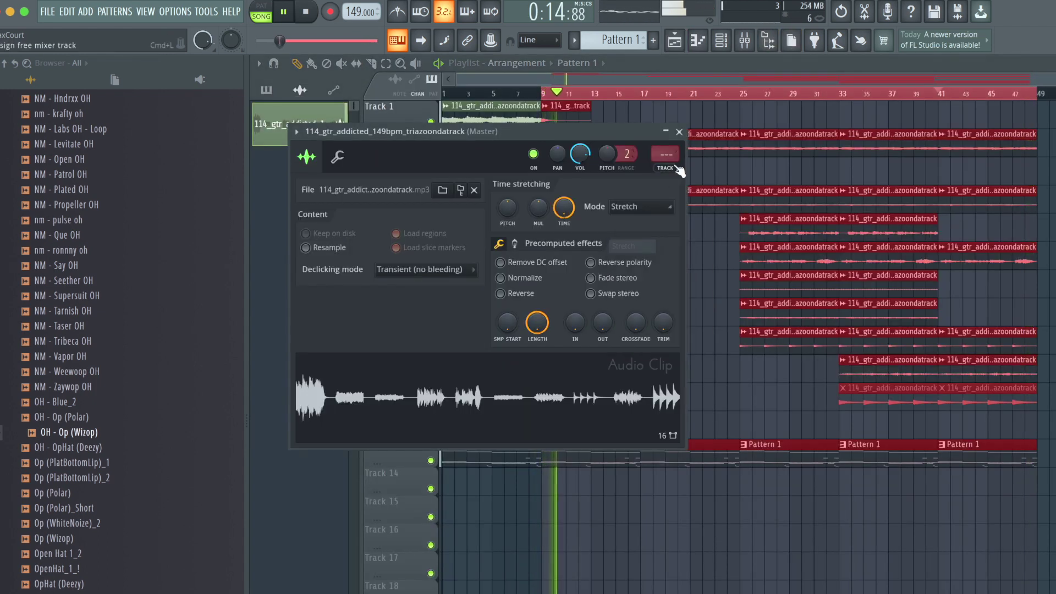
drag(677, 159, 677, 146)
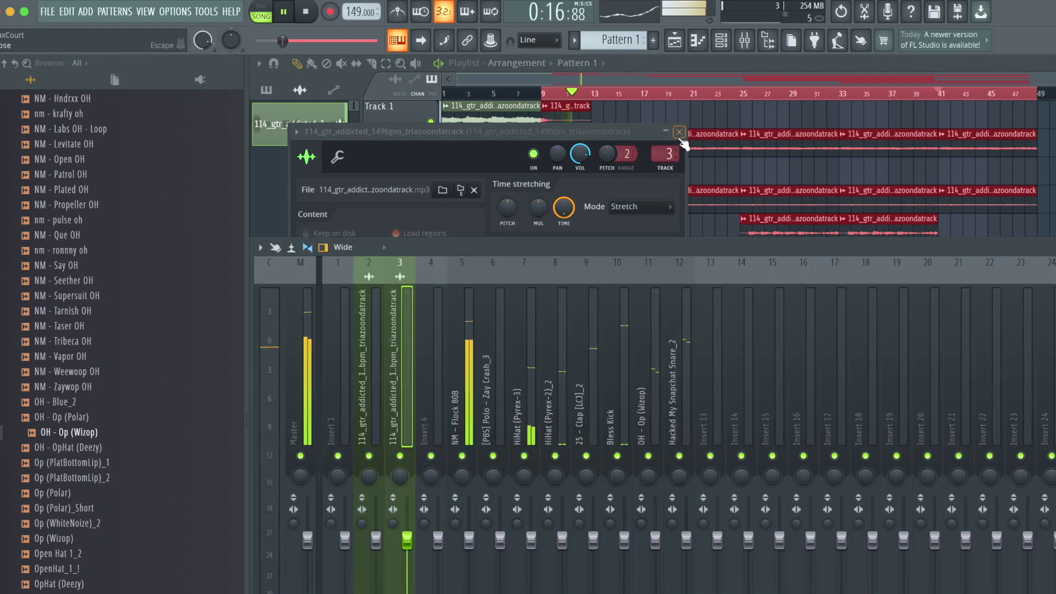
click(680, 134)
Step: Add Fruity parametric EQ 2 with the 20Hz + 18kHz cut preset to mixer track 3 and raise its high-pass to just above 100 Hz
click(1055, 300)
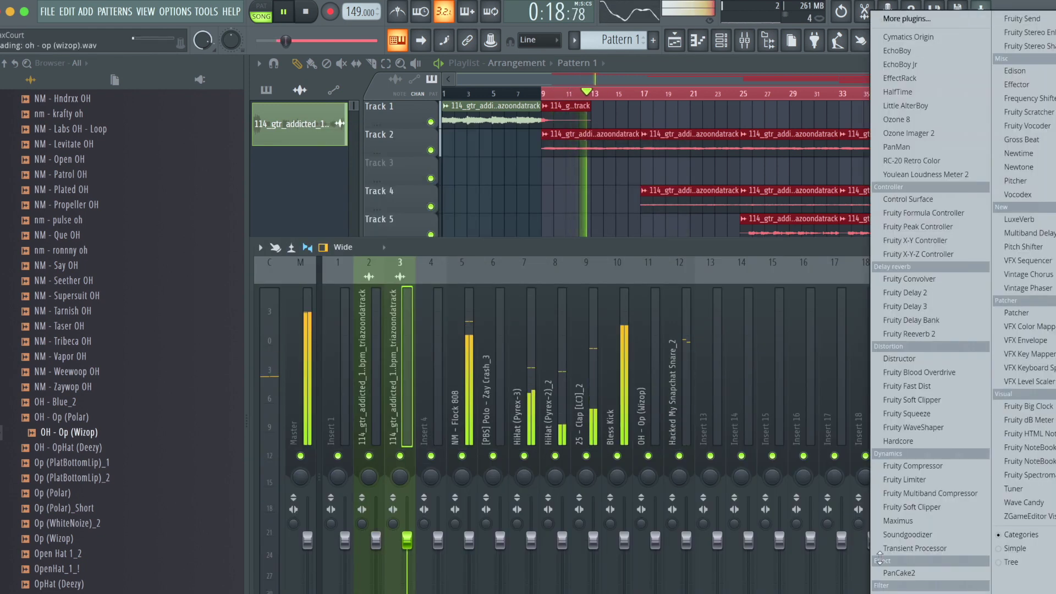
click(913, 593)
click(700, 96)
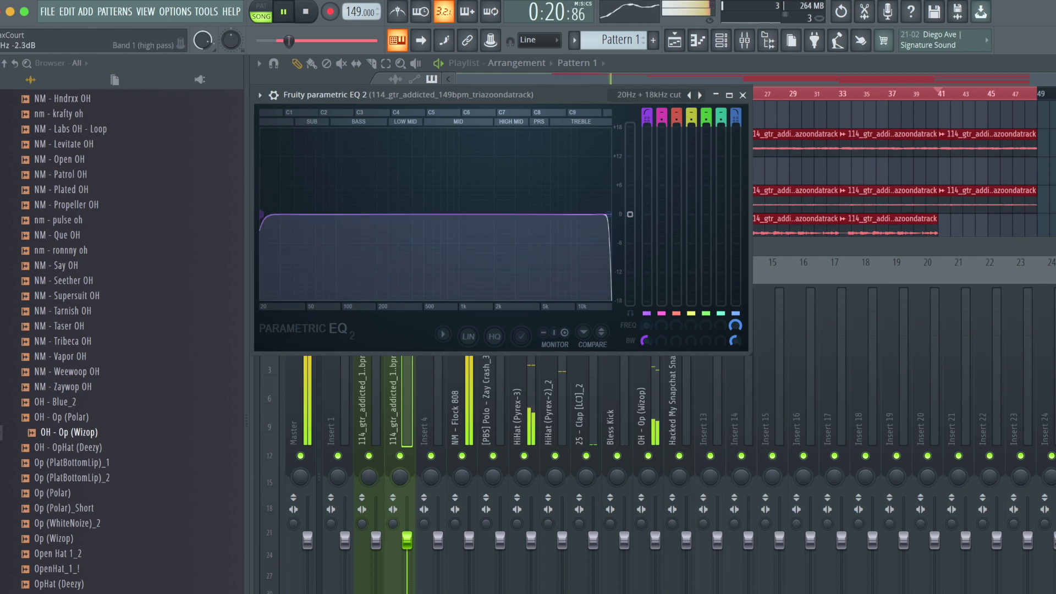
drag(290, 231, 349, 214)
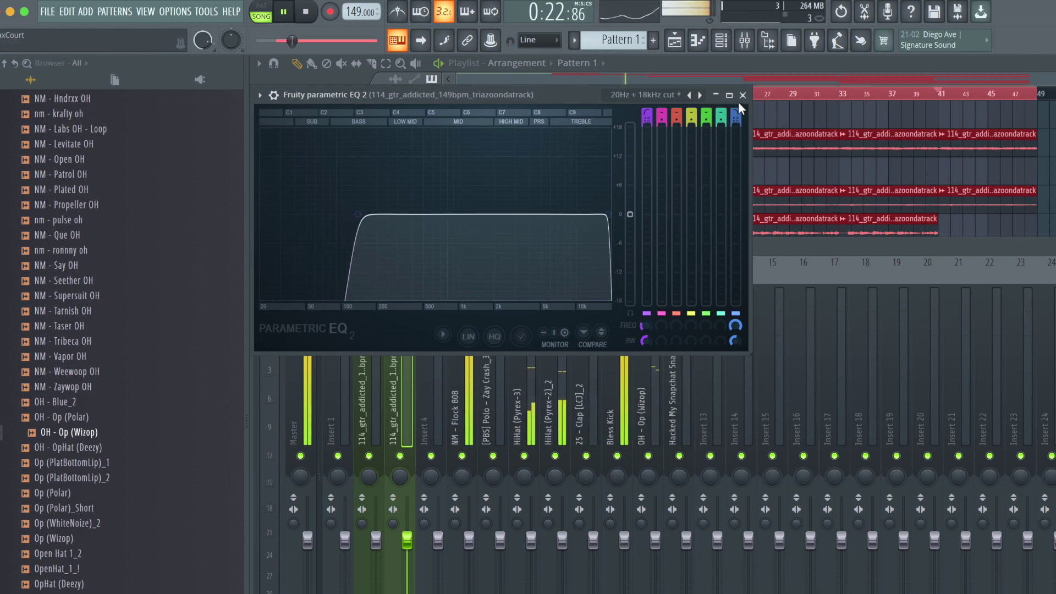
click(743, 96)
key(F9)
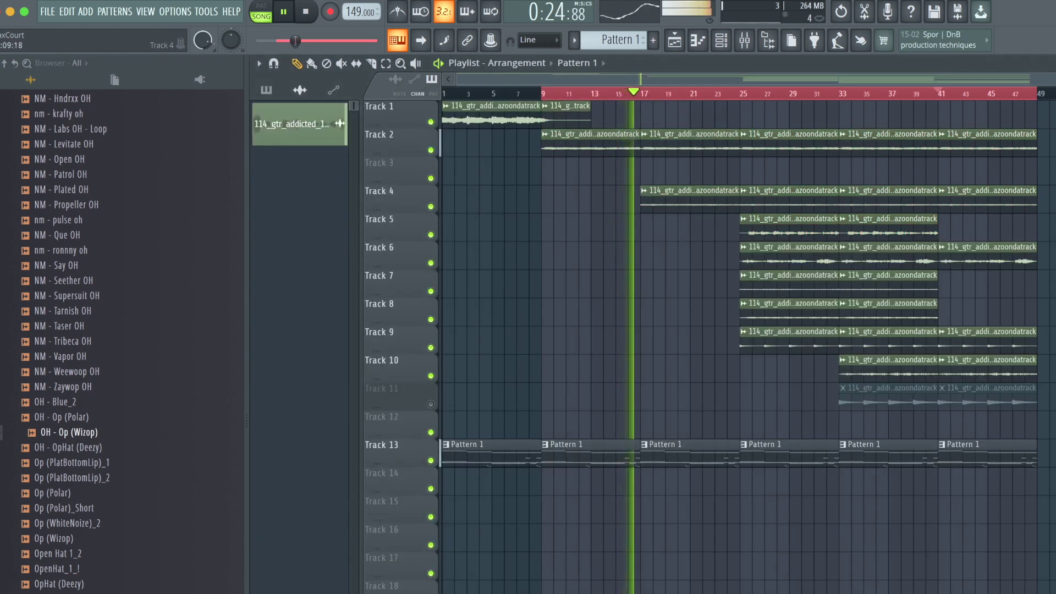
Step: Filter the channel rack to Unsorted and set the NM - Flock 808 channel's volume to about 72%
click(723, 41)
click(355, 68)
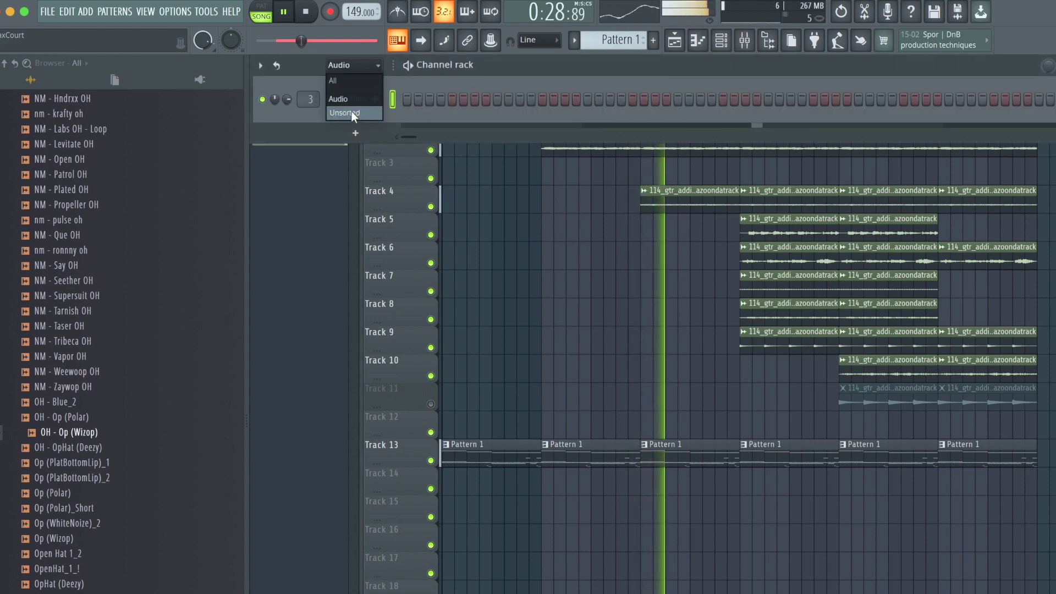
click(351, 112)
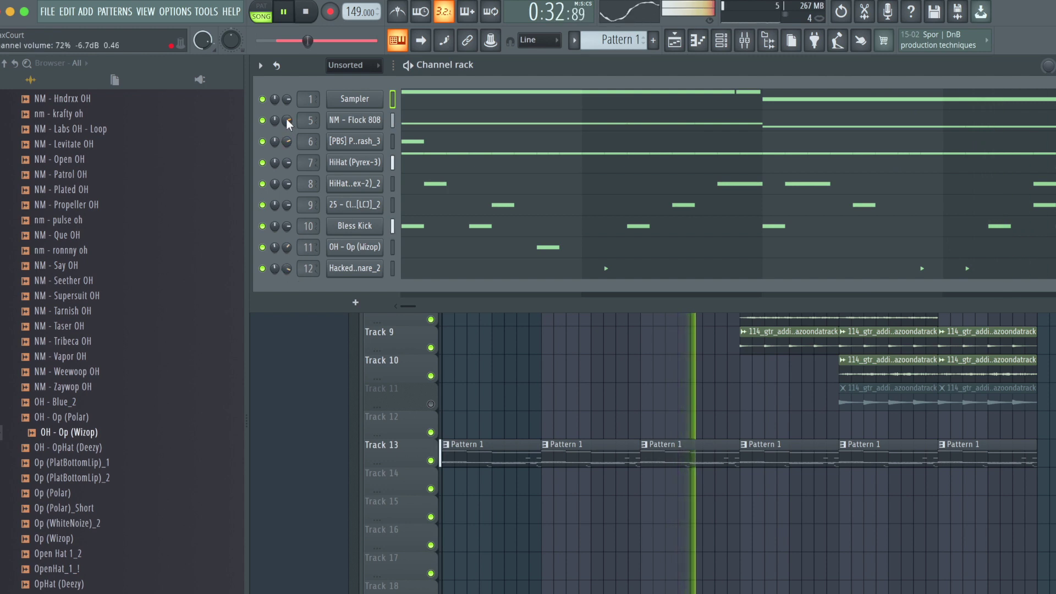
right_click(612, 393)
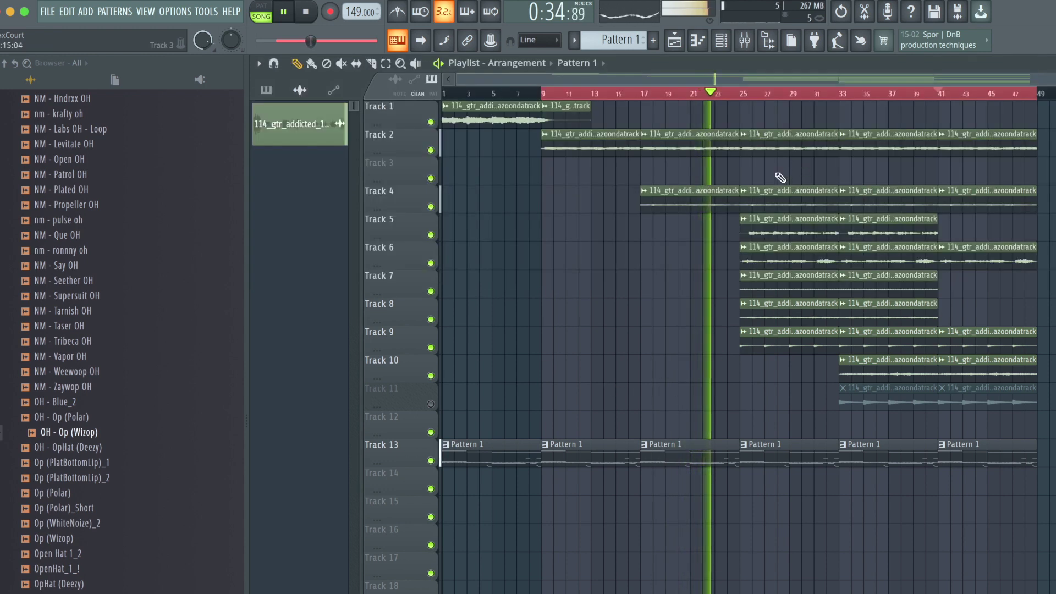
click(745, 39)
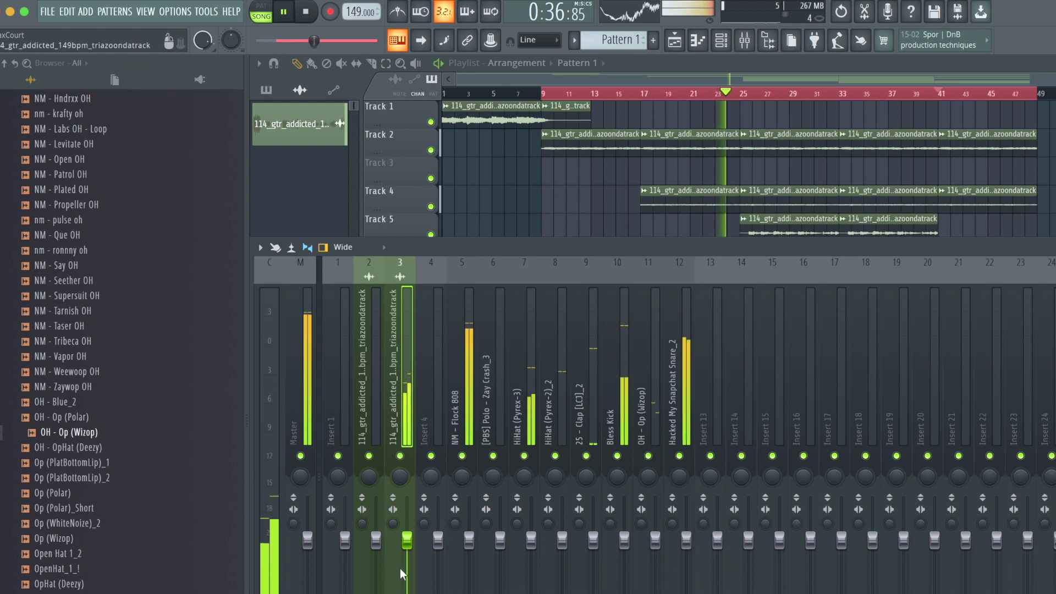
right_click(514, 197)
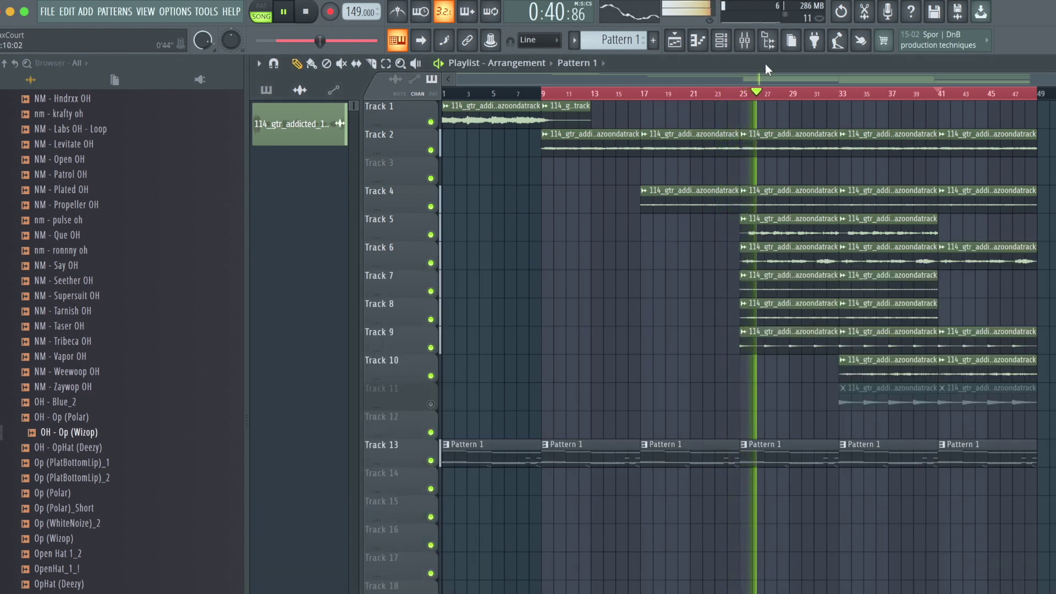
Step: Solo the NM - Flock 808 mixer track during playback, narrow its stereo separation and lower its fader slightly
click(745, 40)
right_click(464, 455)
key(space)
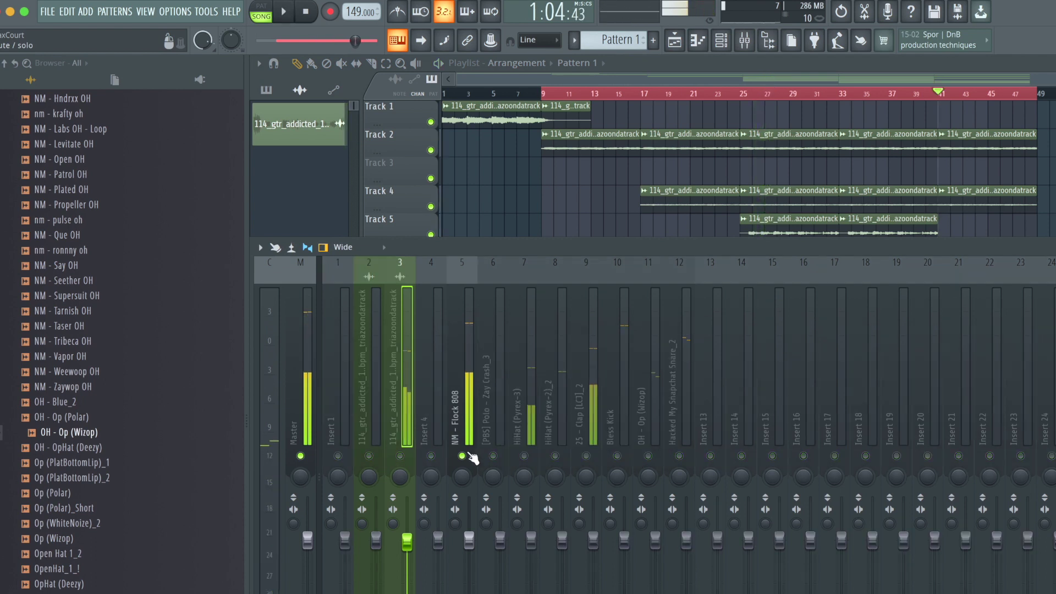
click(469, 542)
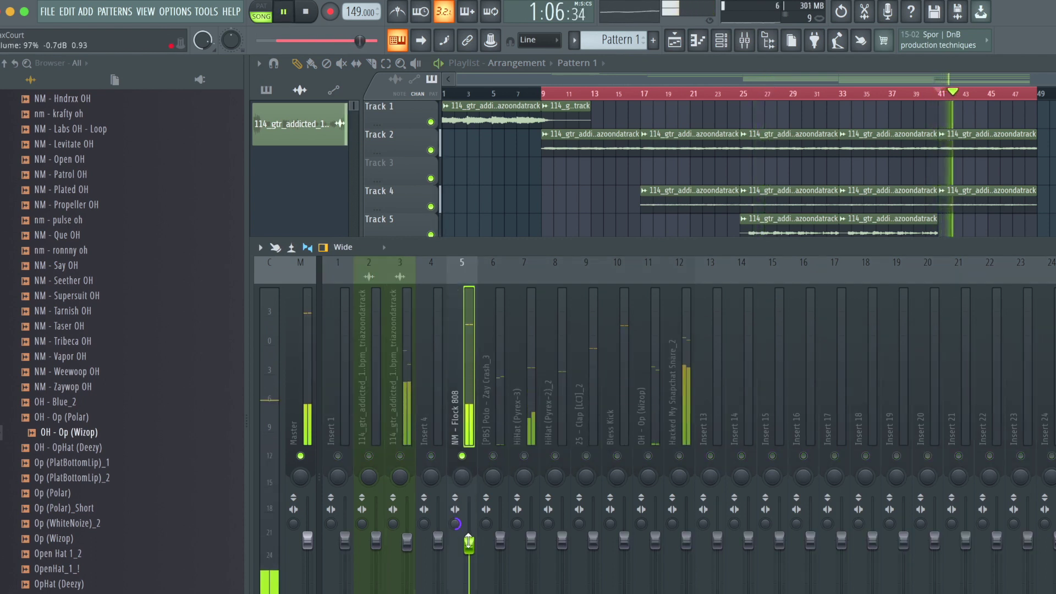
drag(469, 542, 467, 546)
Step: Bring in the Bless Kick track with narrowed stereo separation and lower the kick and 808 faders slightly to balance them
click(586, 457)
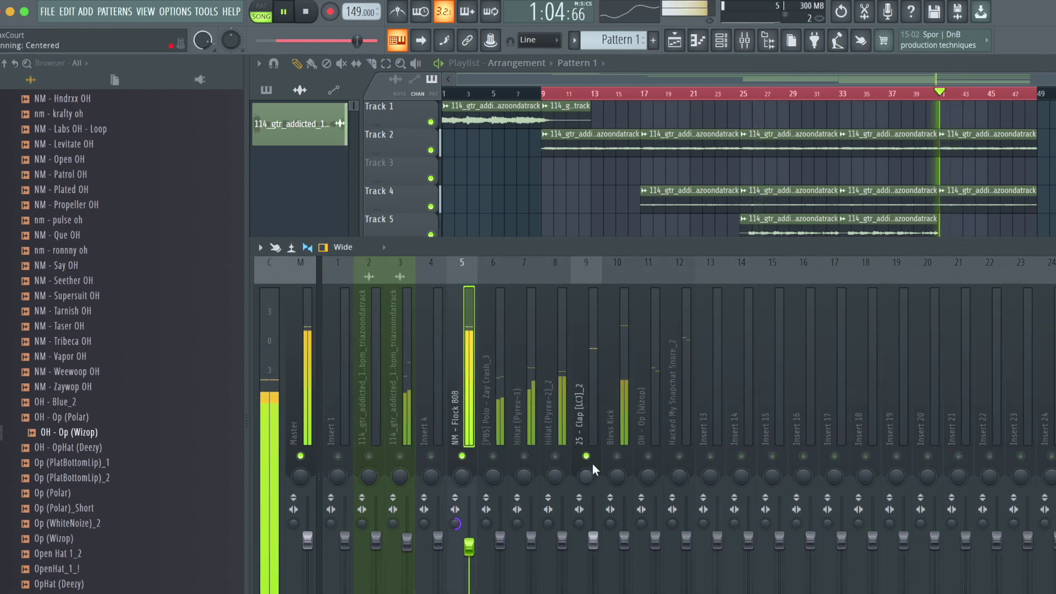
click(617, 456)
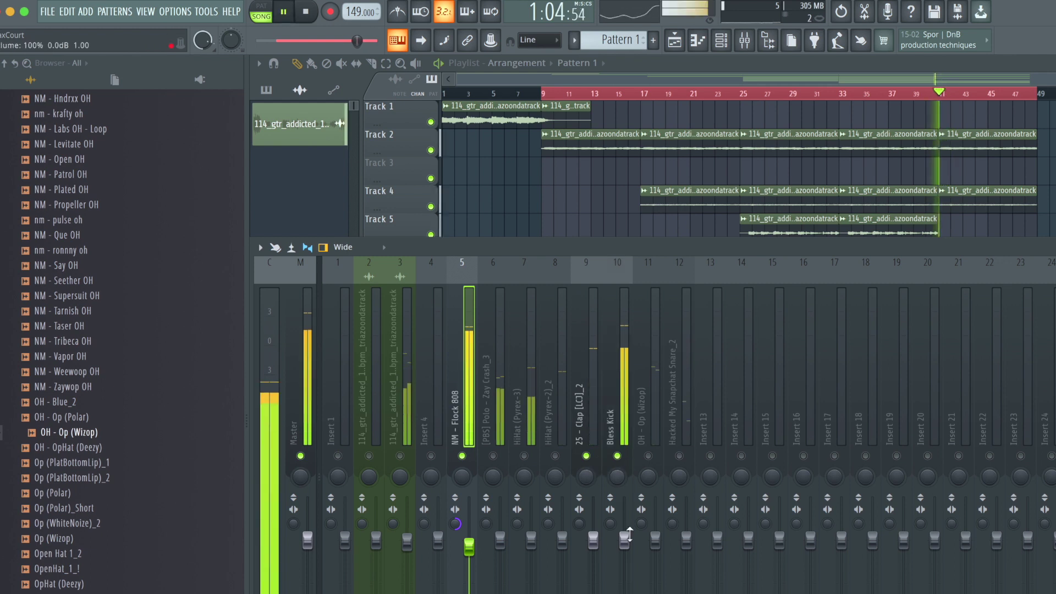
click(585, 456)
drag(610, 523, 610, 473)
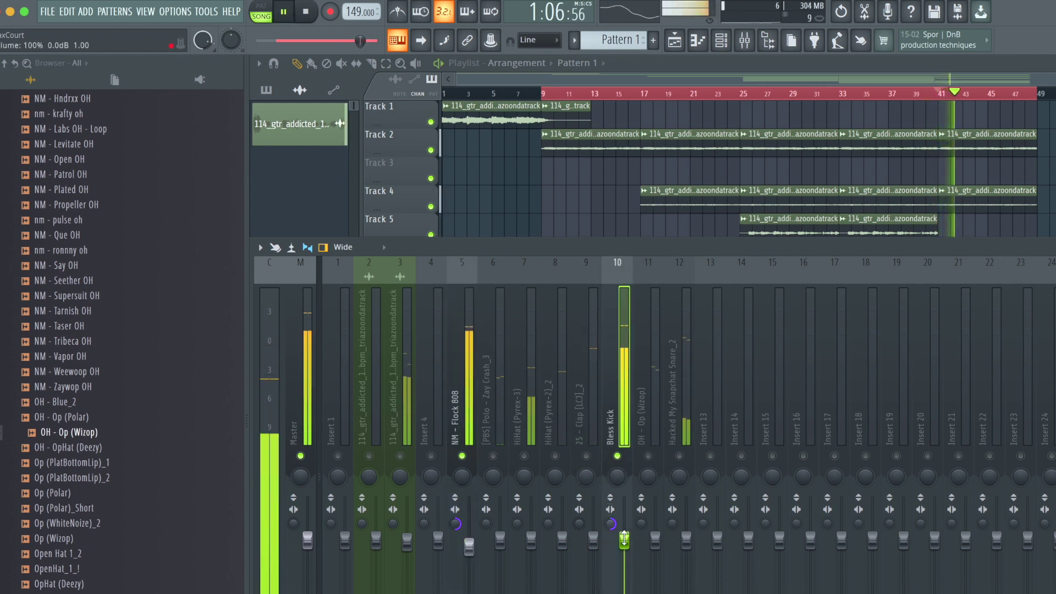
drag(468, 546, 468, 548)
drag(624, 541, 624, 552)
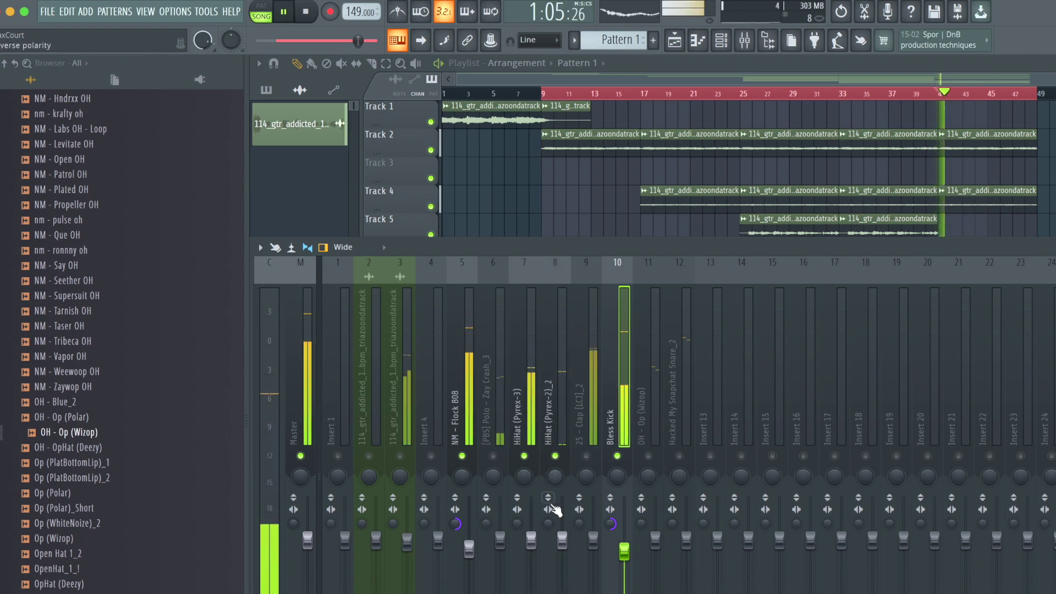
Step: Enable the two HiHat tracks, the clap and the crash, raising HiHat (Pyrex-3) slightly and pulling the crash fader well below the others
click(531, 541)
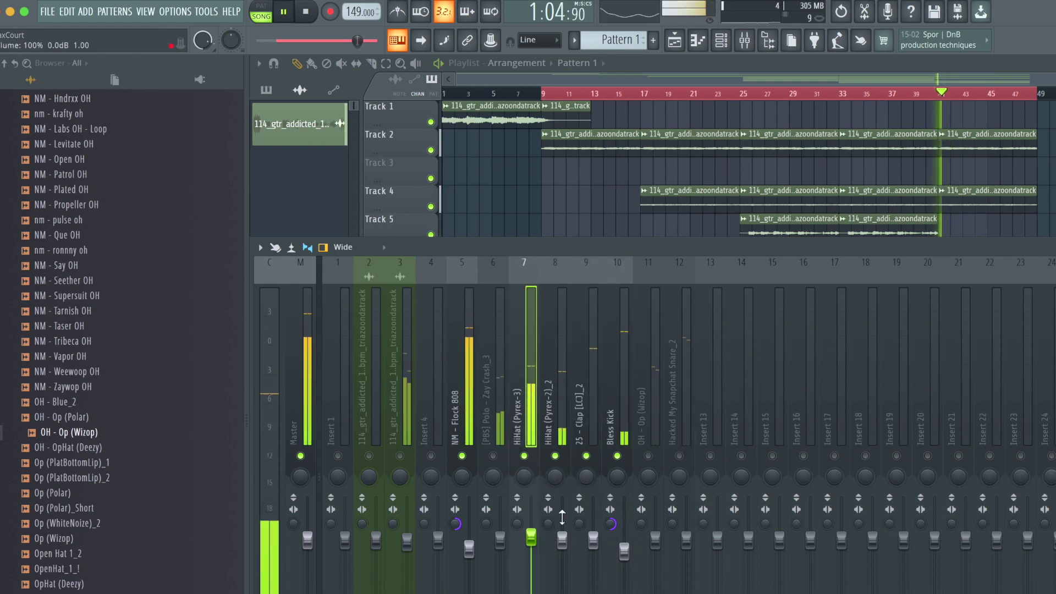
click(561, 537)
click(531, 538)
click(562, 540)
click(593, 542)
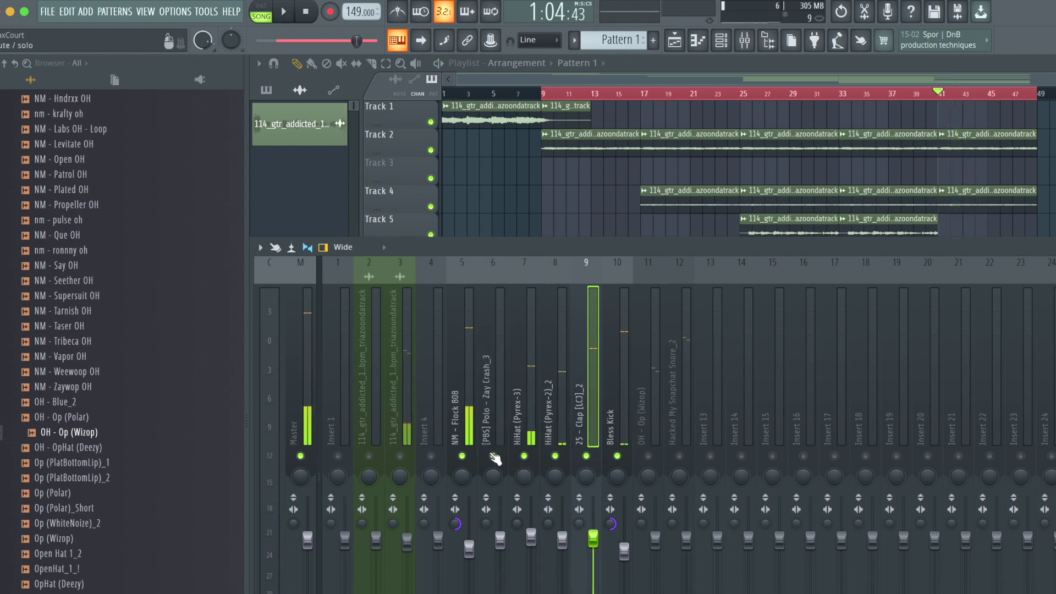
click(500, 539)
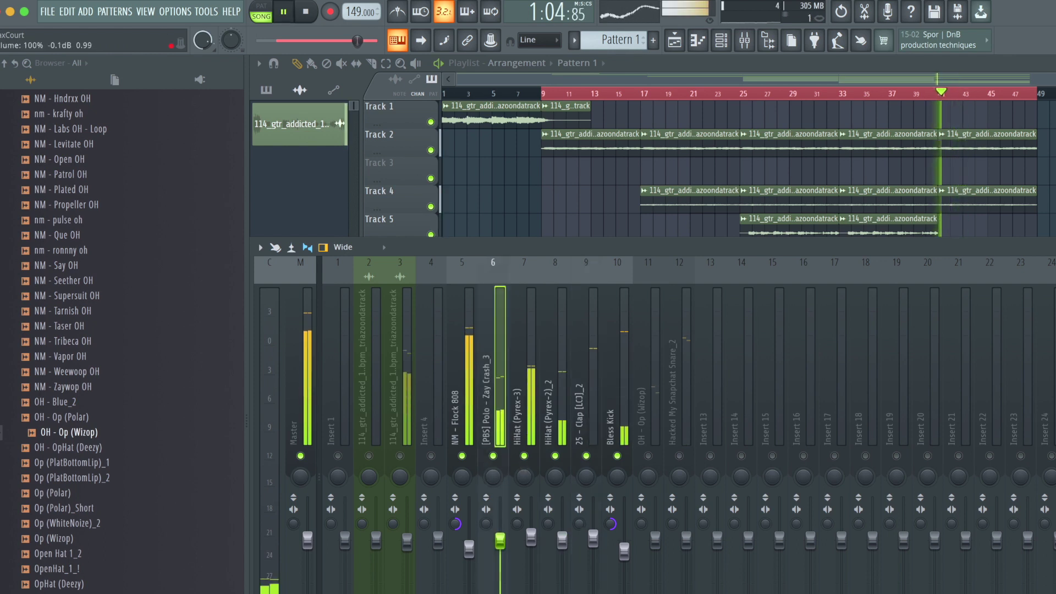
key(space)
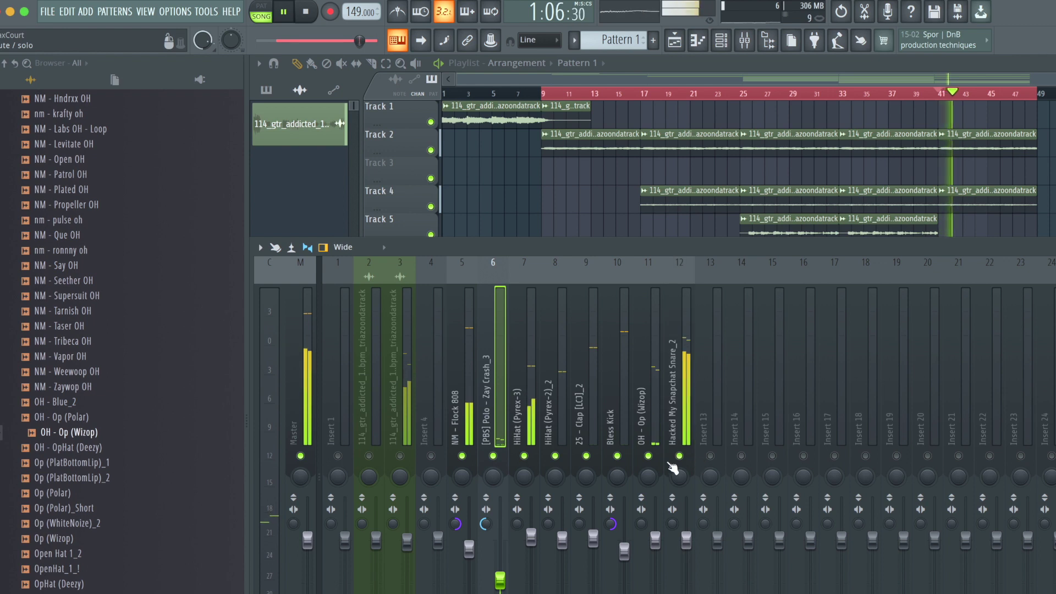
Step: Enable the OH - Op (Wizop) and Hacked My Snapchat Snare_2 tracks, panning the open hat slightly left and lowering its fader a little
click(654, 537)
key(space)
key(space)
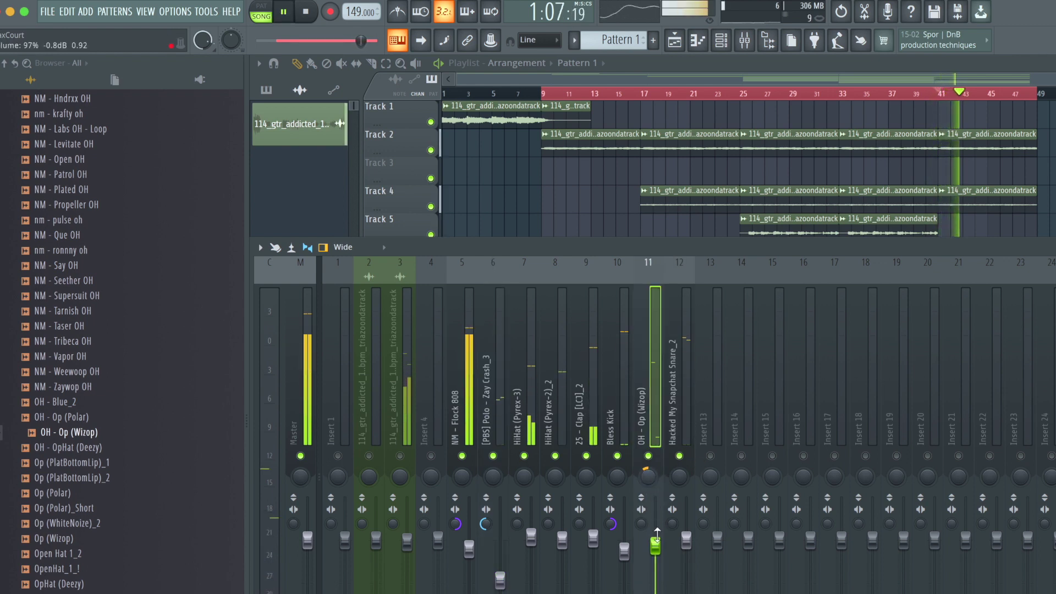
key(space)
click(686, 541)
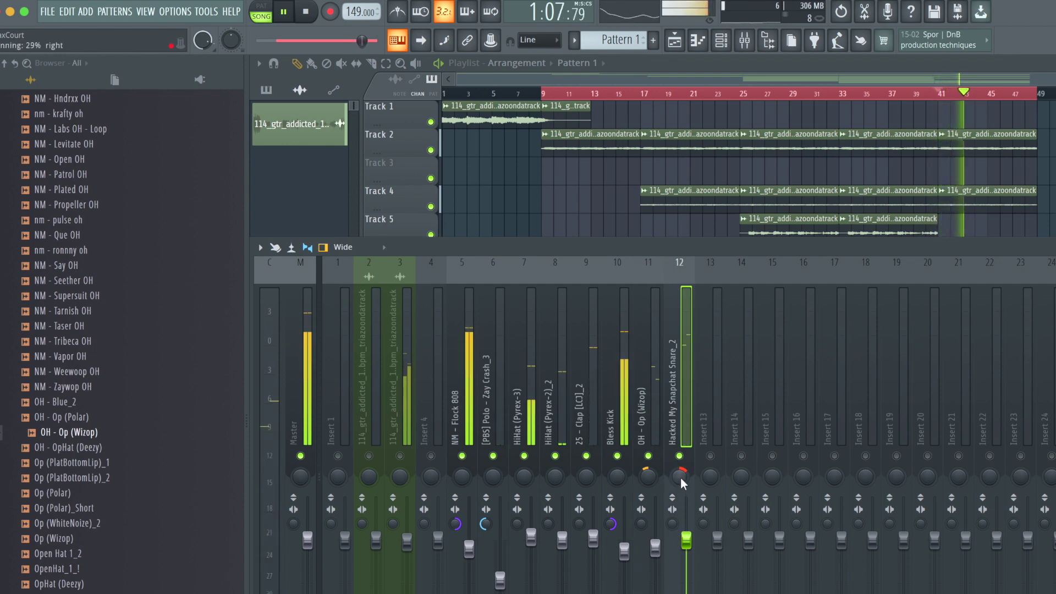
click(655, 546)
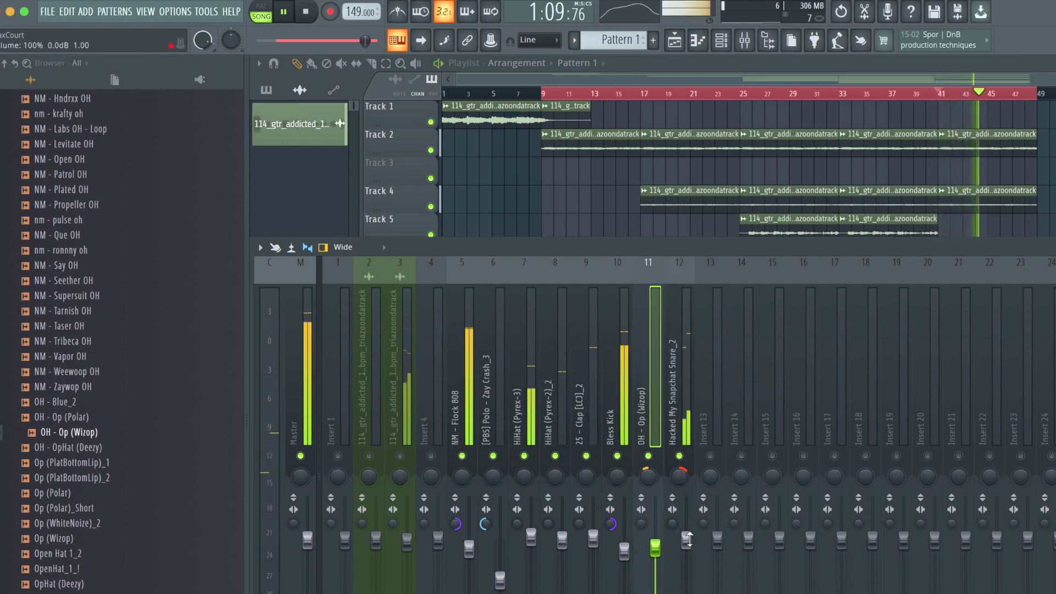
click(687, 541)
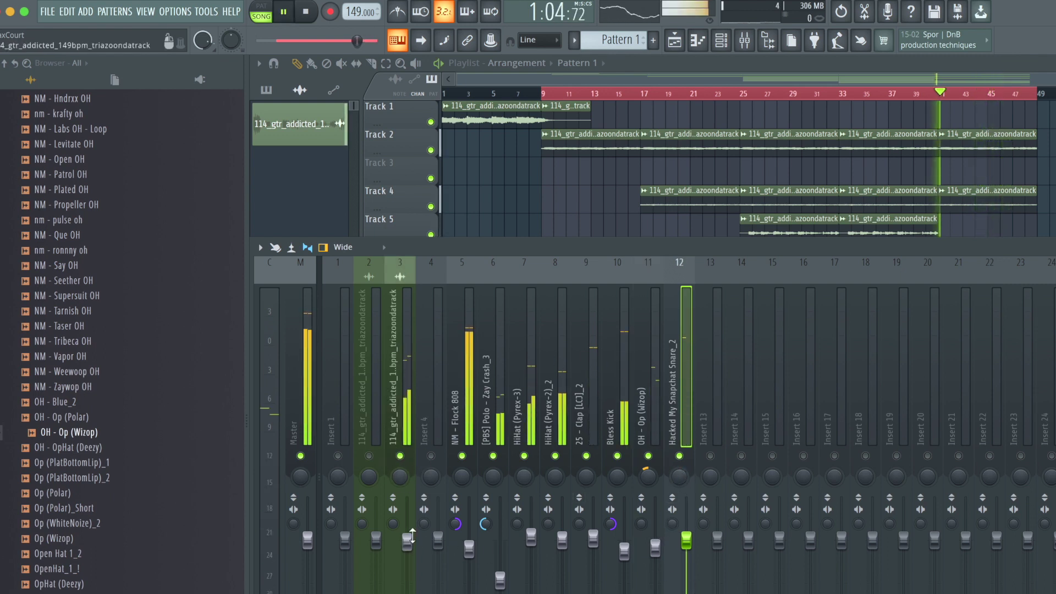
Step: Enable guitar mixer track 3 and set its volume to 100%, trying a narrower stereo separation on the master
click(407, 542)
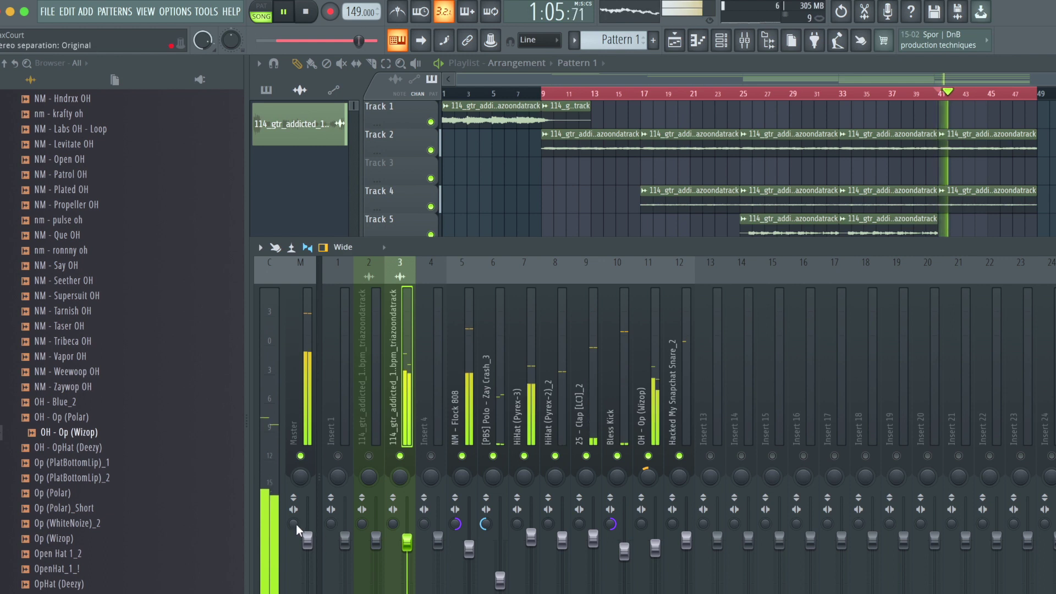
click(296, 524)
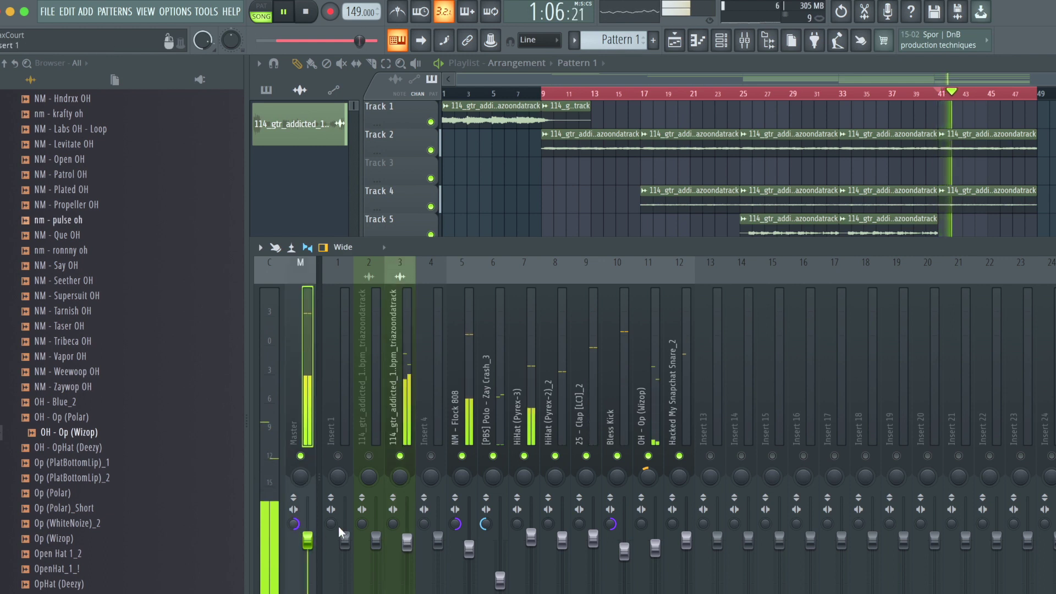
click(407, 541)
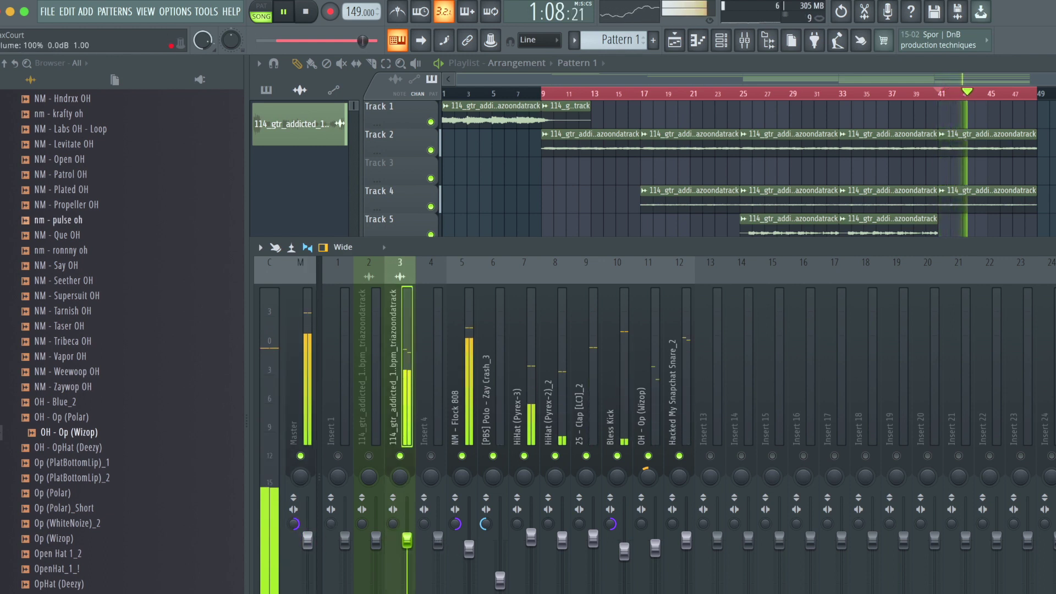
Step: Fine-tune the drum balance, setting the 808 to about 94% and Bless Kick to about 92% and lowering HiHat (Pyrex-3) slightly
click(469, 549)
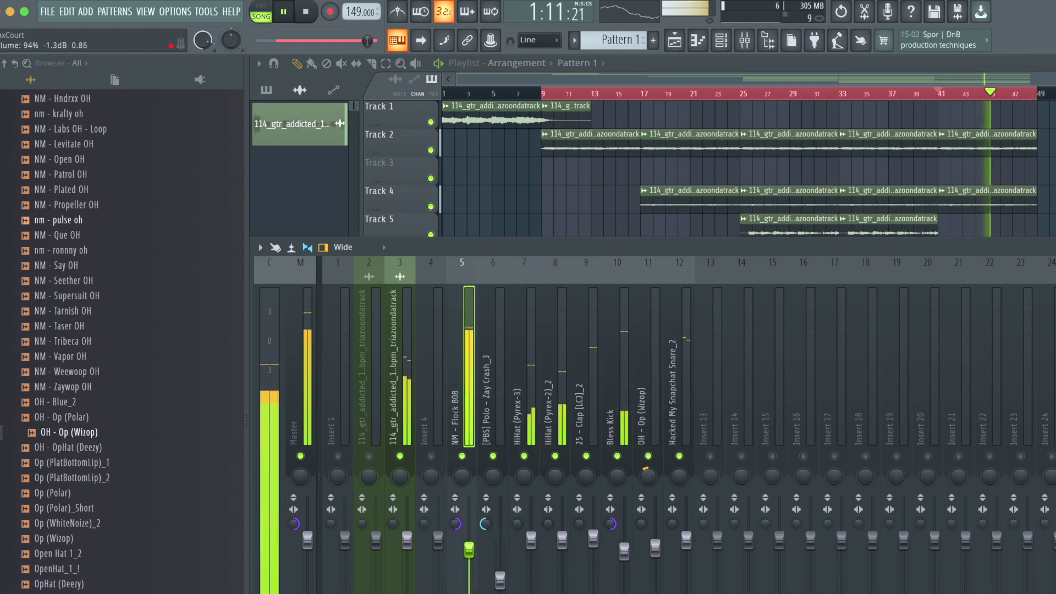
click(531, 541)
drag(627, 550, 627, 554)
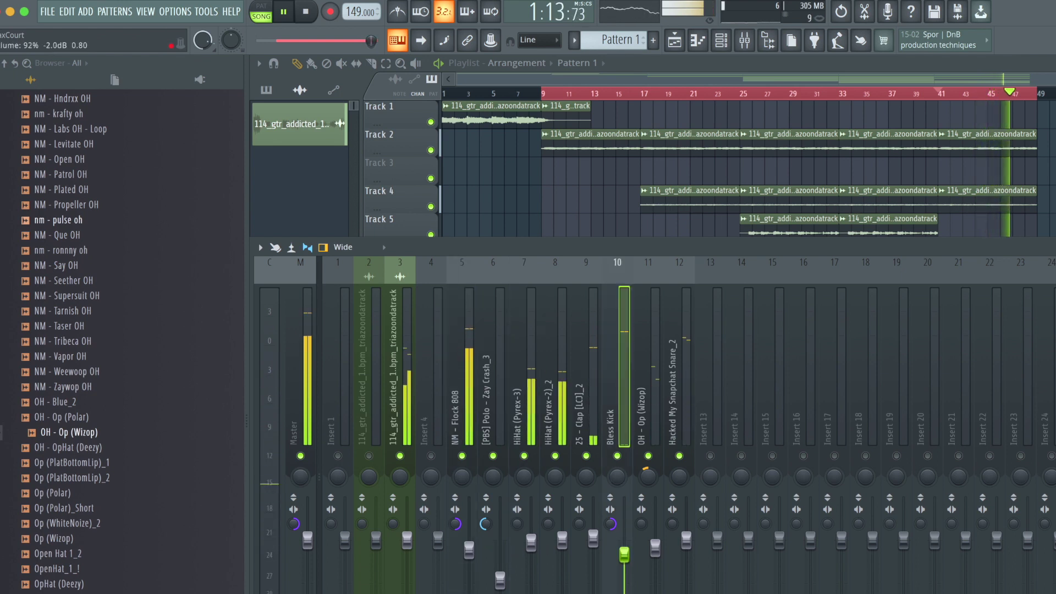
click(686, 542)
Step: Reset the master's stereo separation and raise guitar mixer track 3 to about 102% volume
right_click(294, 523)
click(322, 533)
drag(406, 521, 406, 518)
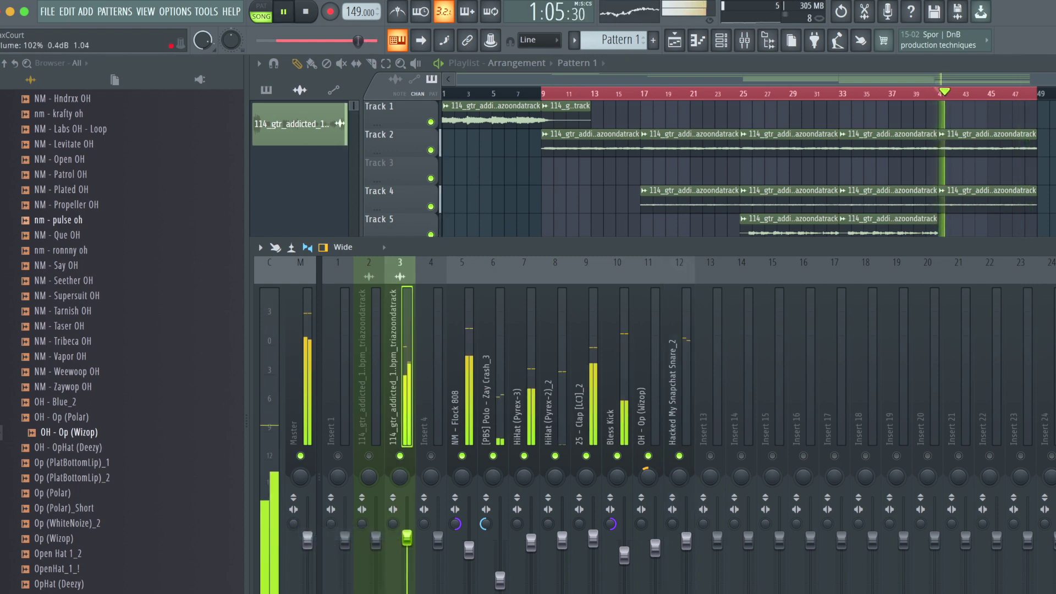
Step: Play the song from bar 33, lower the guitar track 3 fader slightly and check its Fruity parametric EQ 2 curve
key(F9)
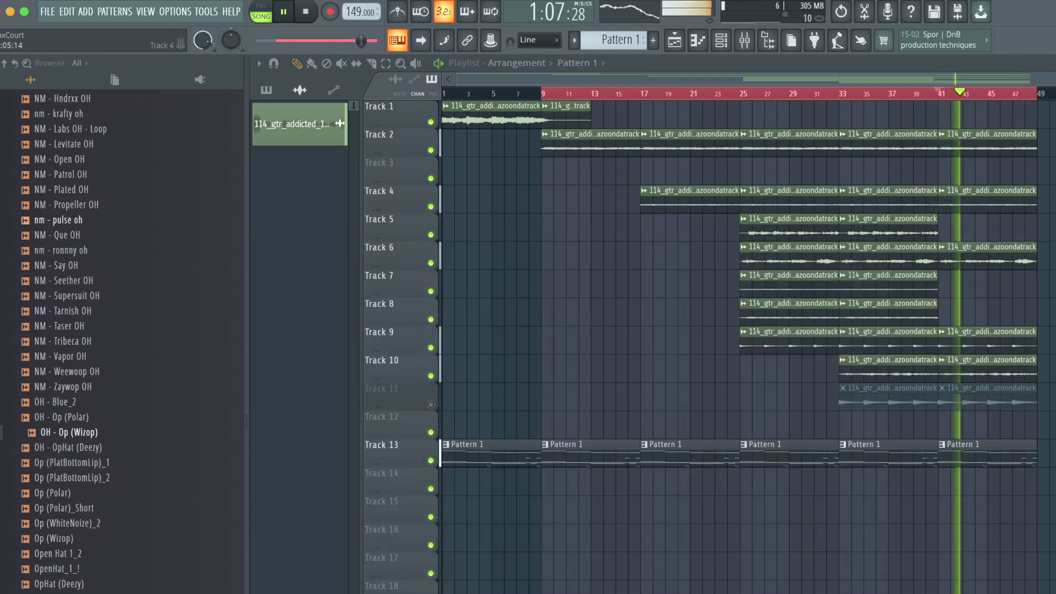
click(842, 94)
click(785, 47)
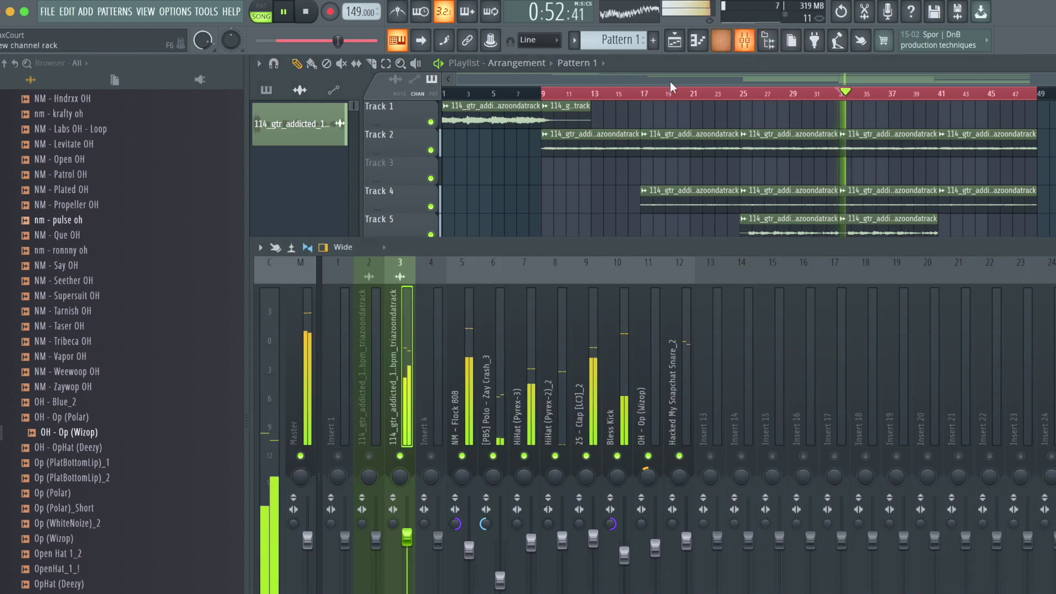
click(407, 538)
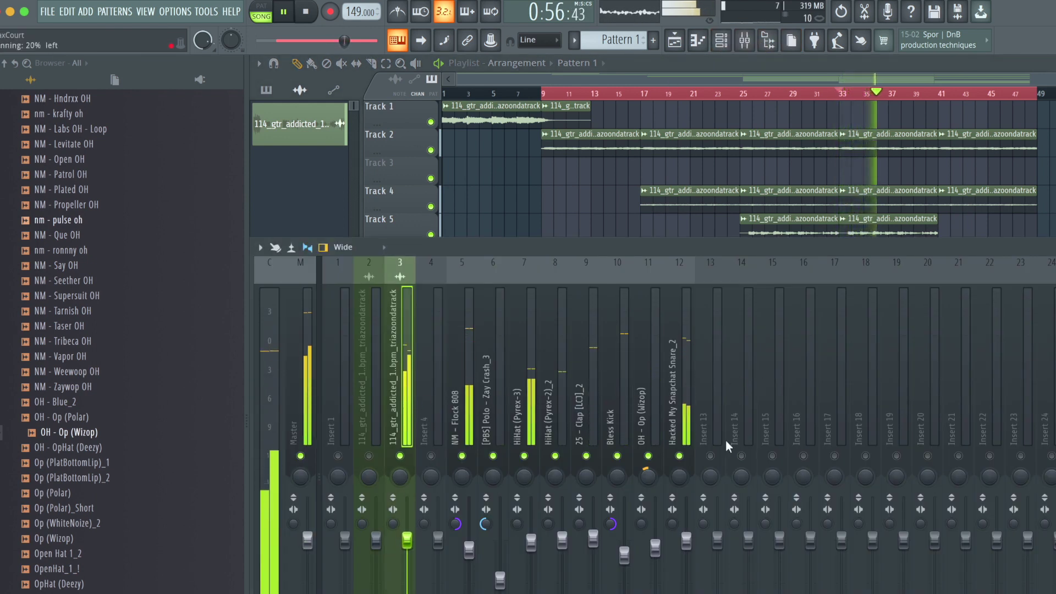
click(1053, 314)
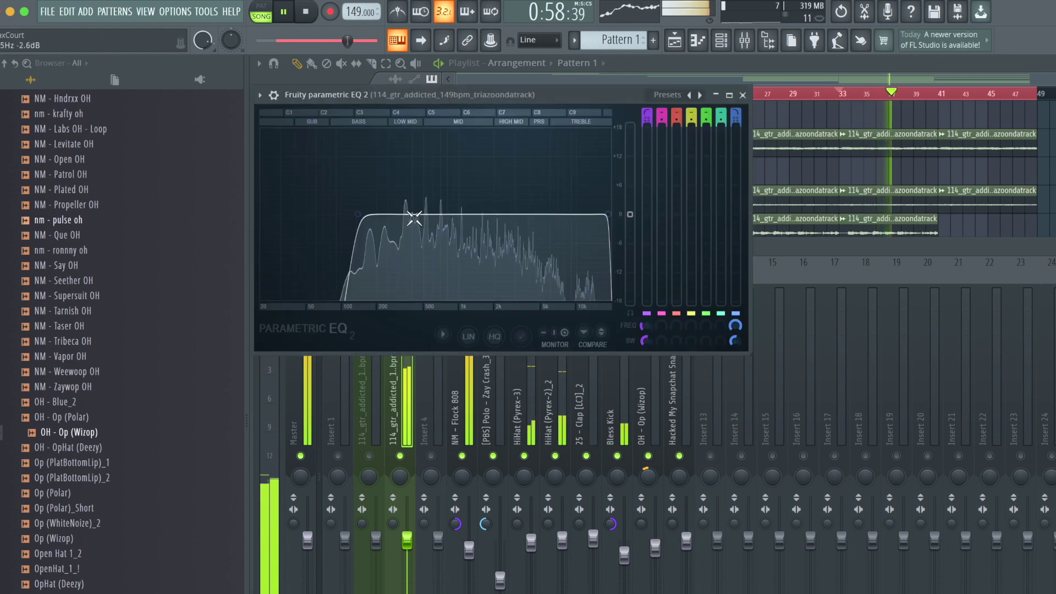
click(743, 95)
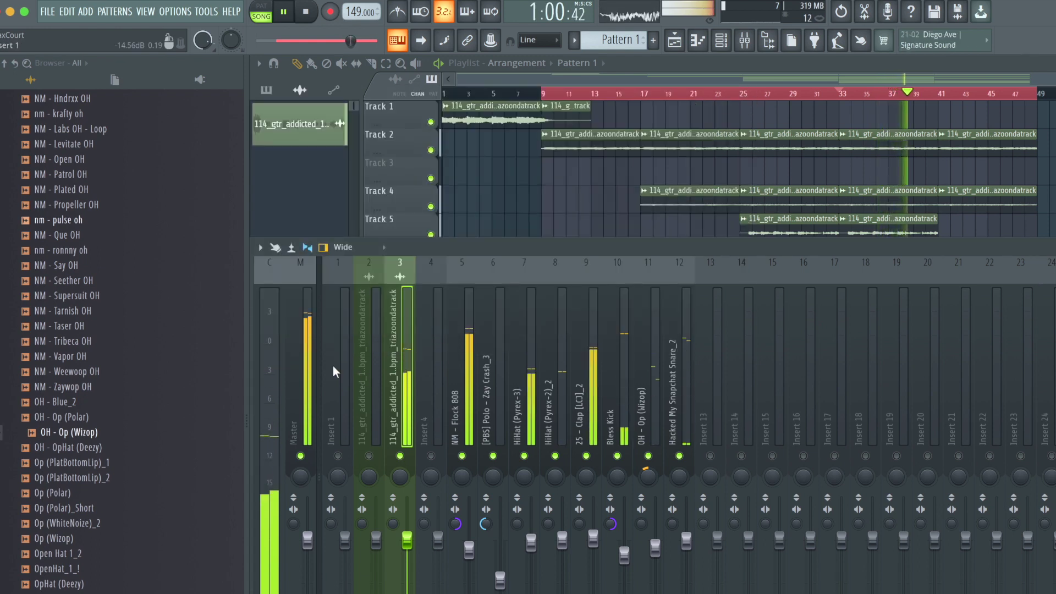
Step: Open an effect in one of the master mixer track's slots
click(300, 367)
click(1052, 341)
click(881, 119)
click(590, 260)
Step: Pan the HiHat (Pyrex-2)_2 mixer track about 24% left and lower the clap track's fader slightly
drag(555, 477, 555, 490)
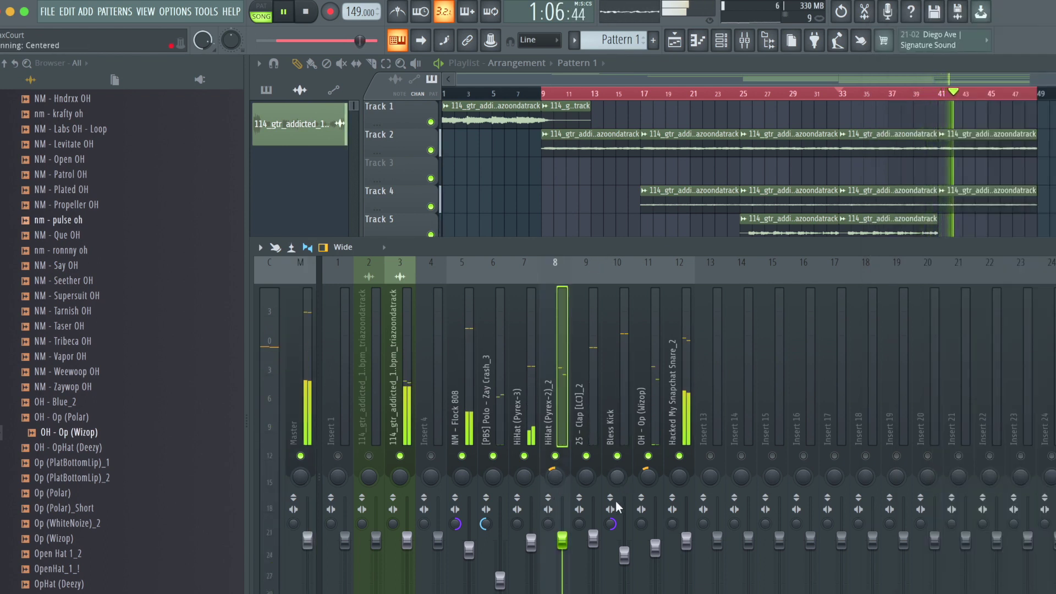
drag(593, 538, 593, 541)
click(297, 398)
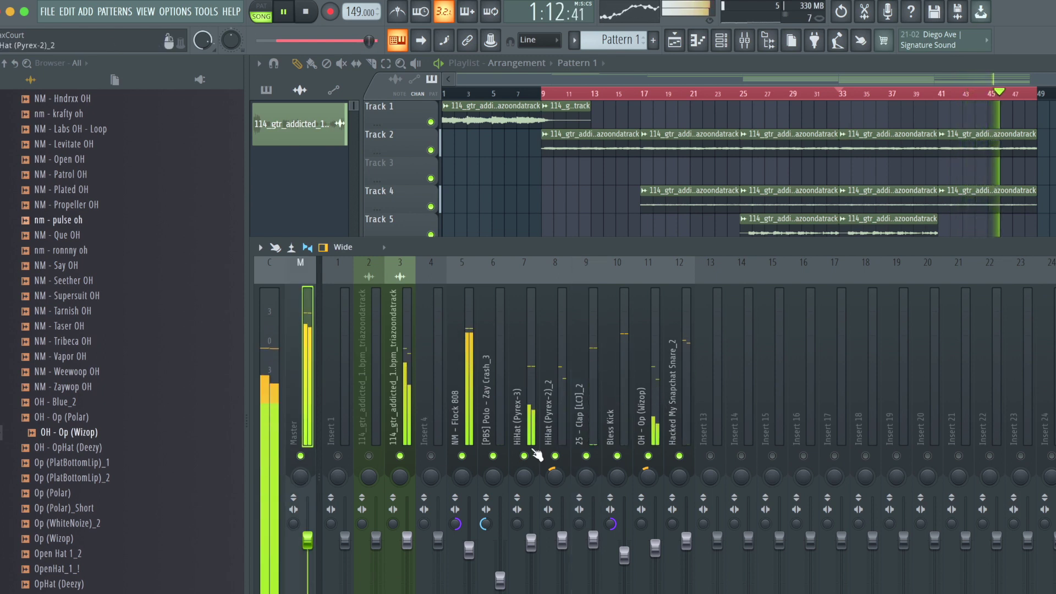
click(559, 477)
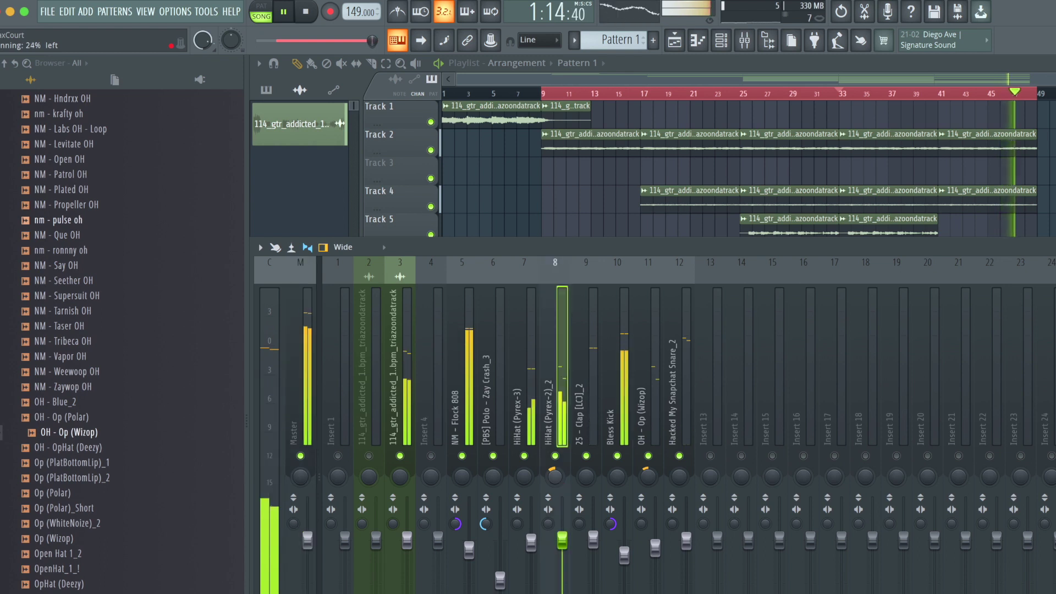
Step: Load Ozone 8 on the master mixer track
click(303, 399)
click(1051, 292)
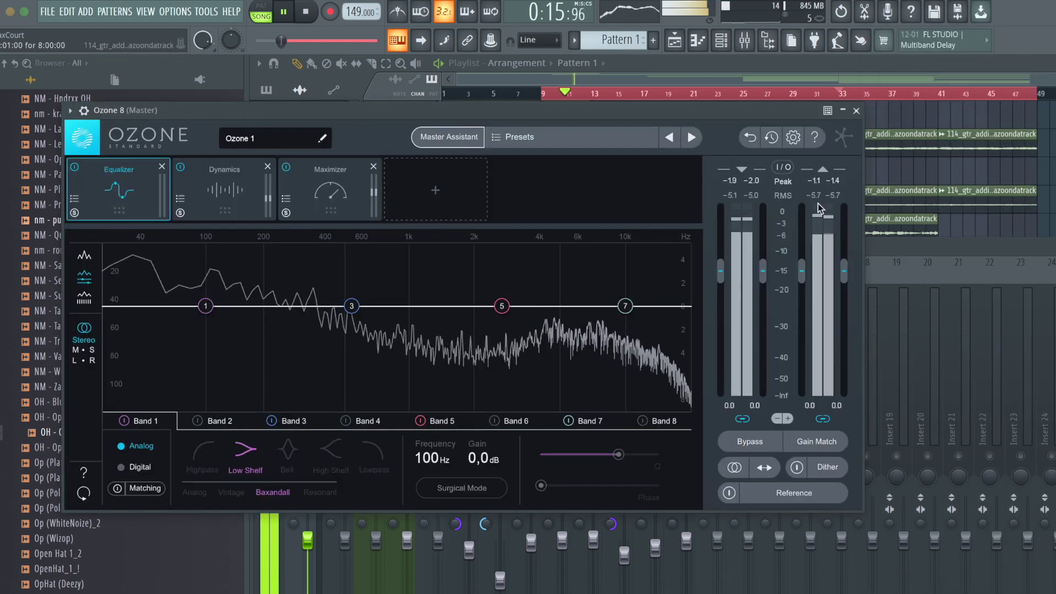
Step: Save the project as "Maxeyy x Triazoondatrack - Addiced 149BPM" in the FLPs folder inside 3. March
click(940, 149)
key(super+s)
text(Maxeyy x)
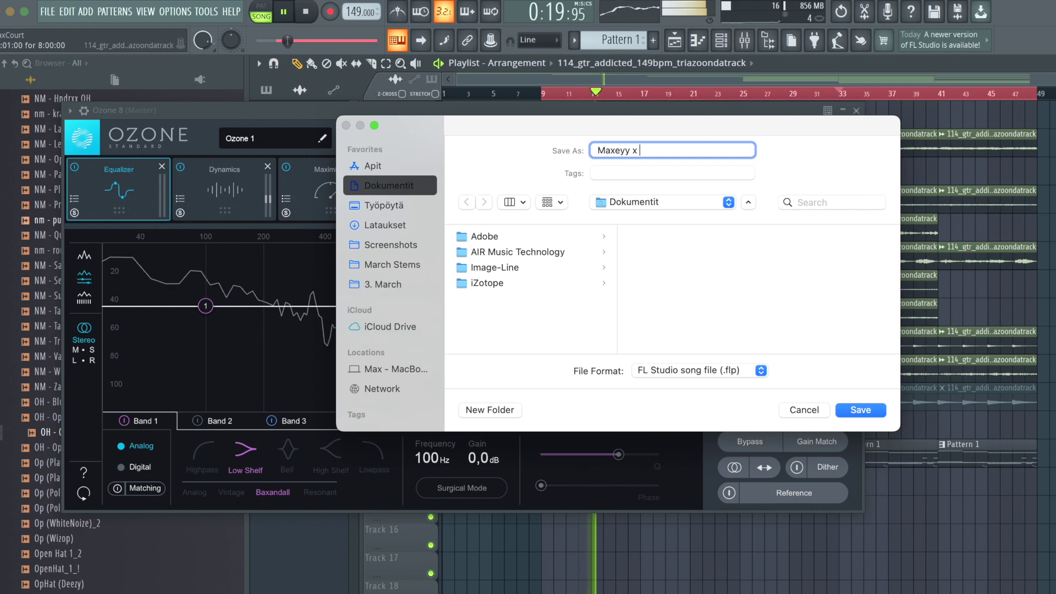
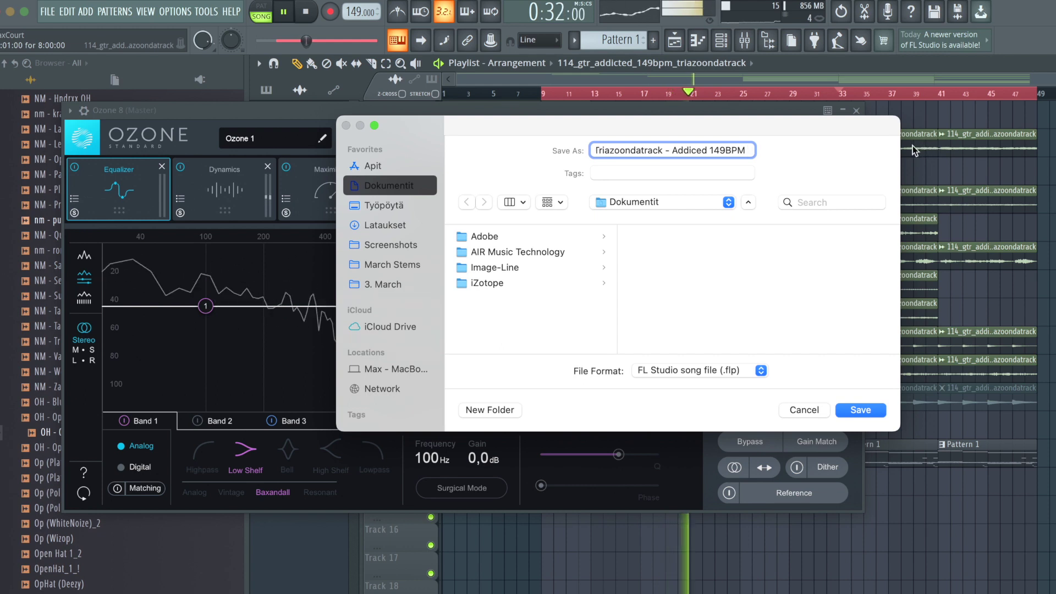
click(381, 283)
click(487, 239)
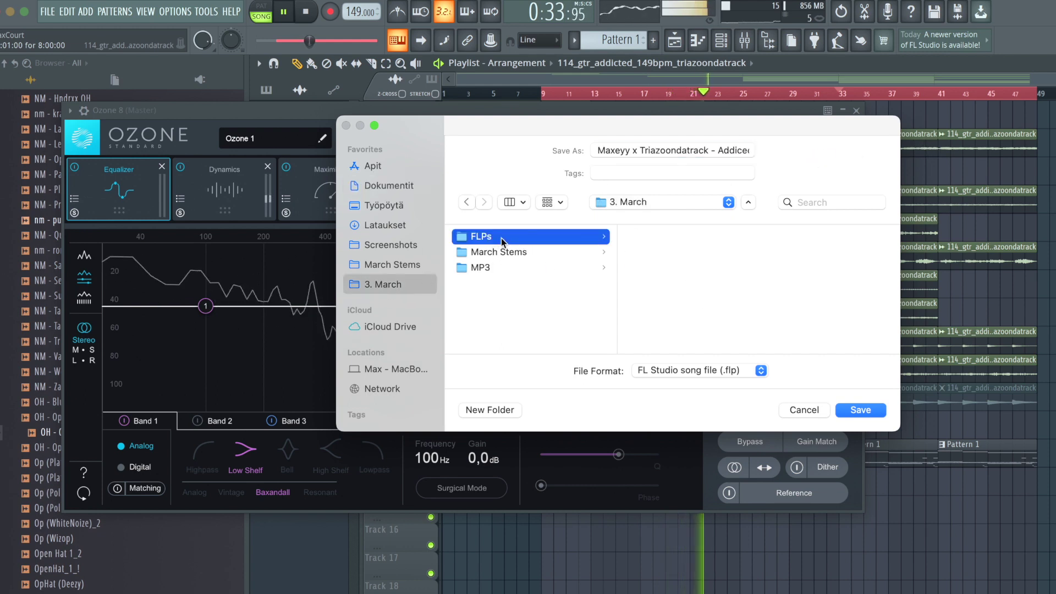
click(860, 411)
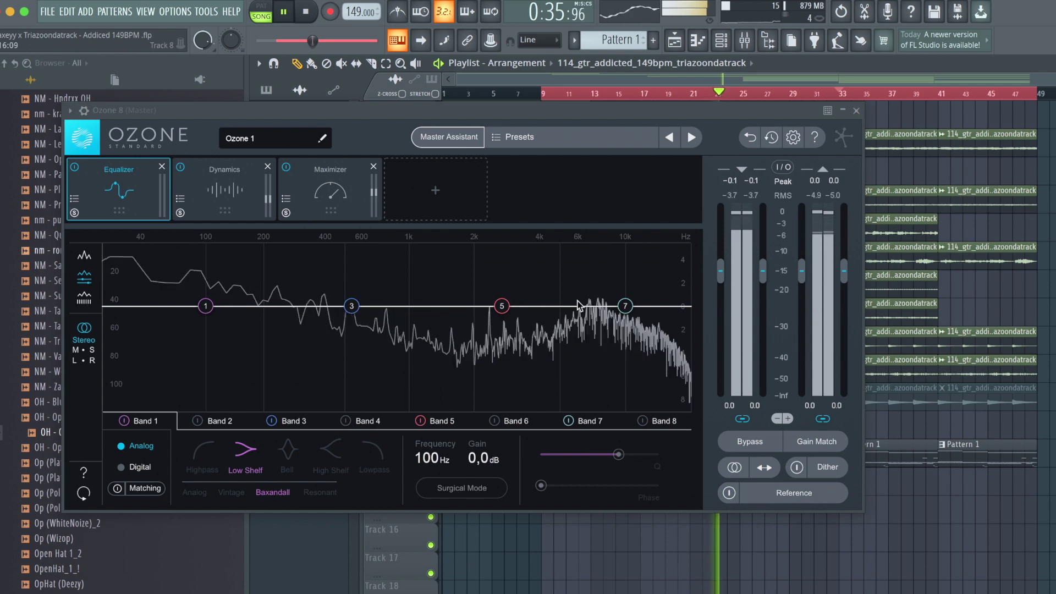
Step: Boost the Band 7 high shelf in Ozone 8's Equalizer by about 1.8 dB near 9.67 kHz
drag(626, 308, 626, 289)
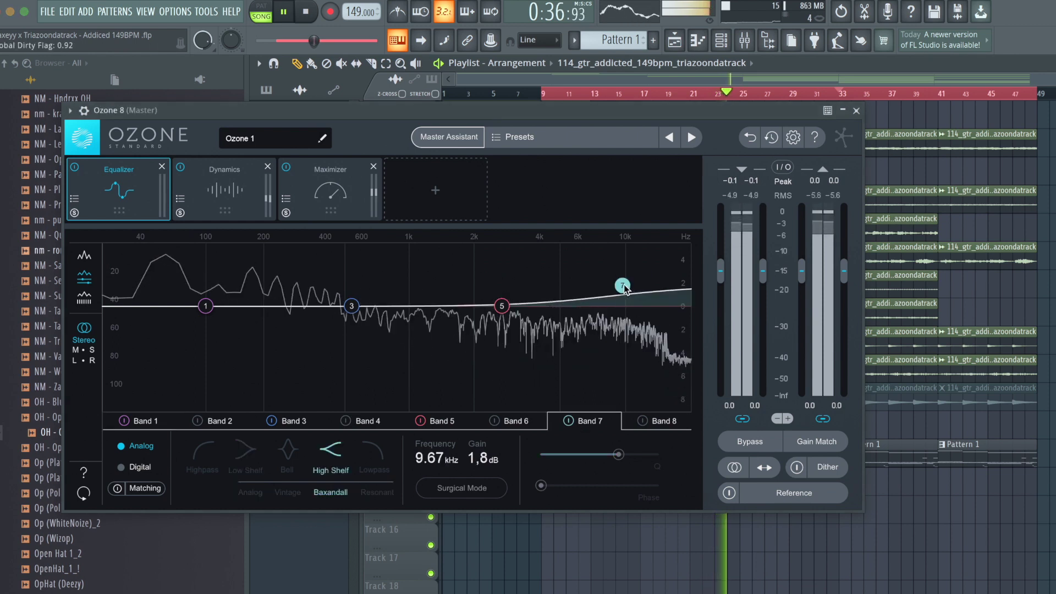
Step: Remove the Equalizer and Dynamics modules from the master's Ozone 8 chain and add an Imager module
click(162, 166)
click(162, 166)
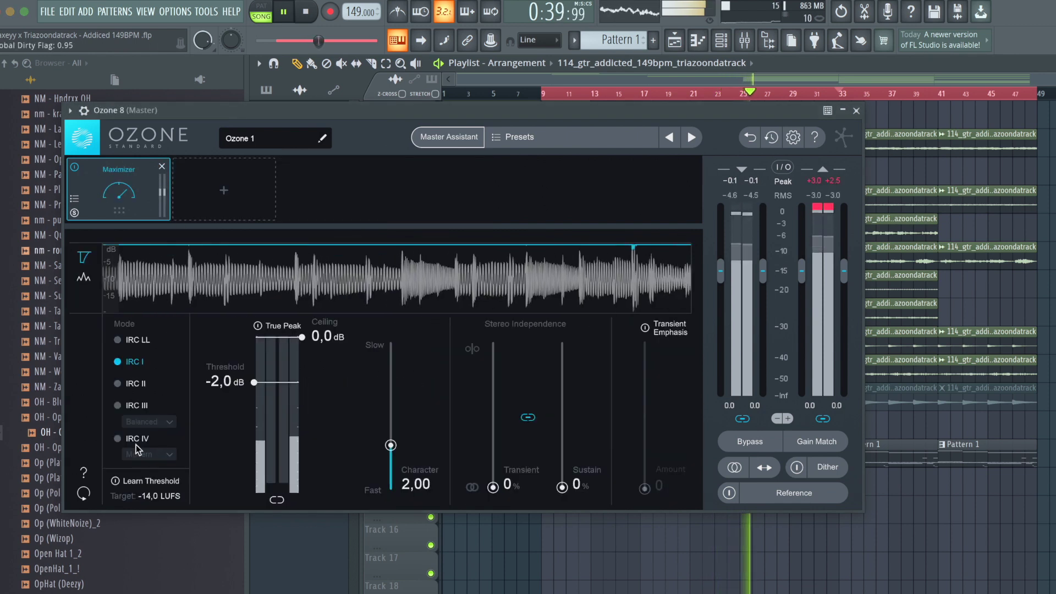
click(242, 176)
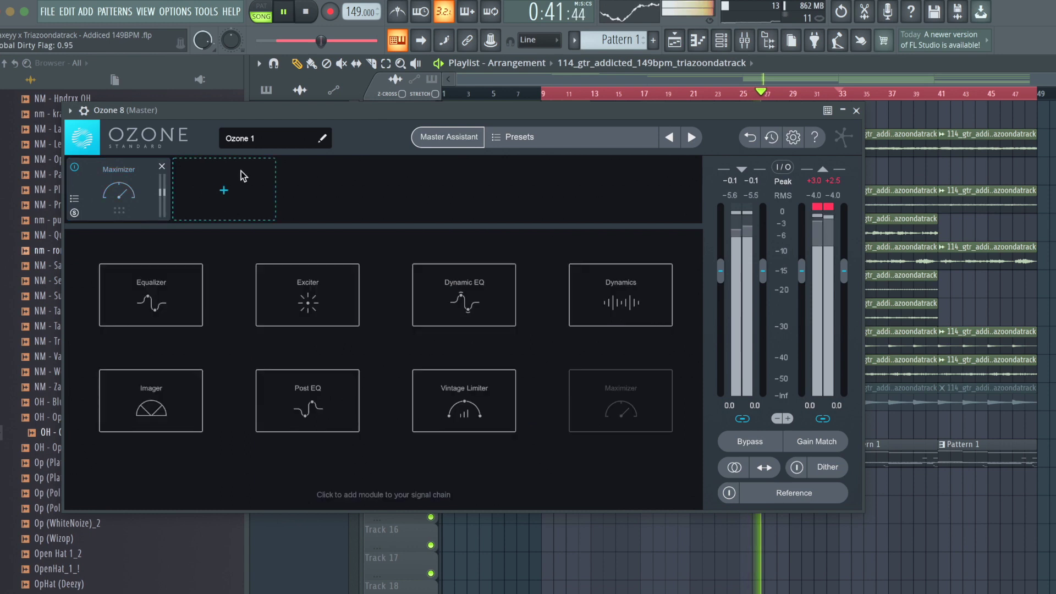
click(174, 393)
click(180, 198)
click(189, 330)
click(386, 483)
Step: Set the Maximizer to IRC IV mode with a threshold of -1.6 dB and close Ozone 8
click(119, 187)
drag(243, 379, 243, 374)
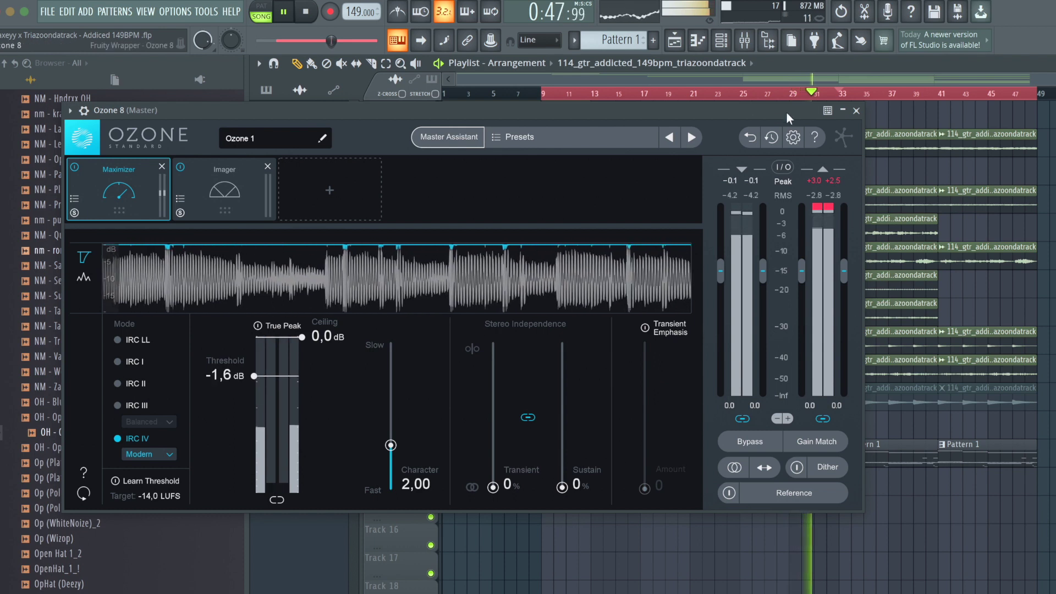
click(856, 110)
Step: In the mixer, set the high shelf level of the 25 - Clap insert's EQ to -1.1 dB
click(744, 39)
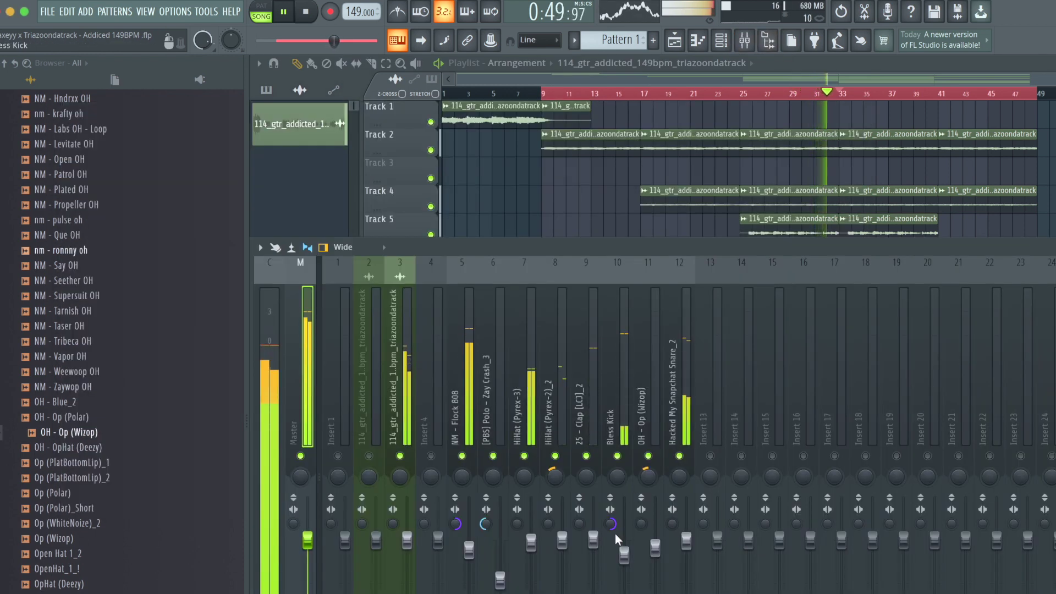
click(593, 426)
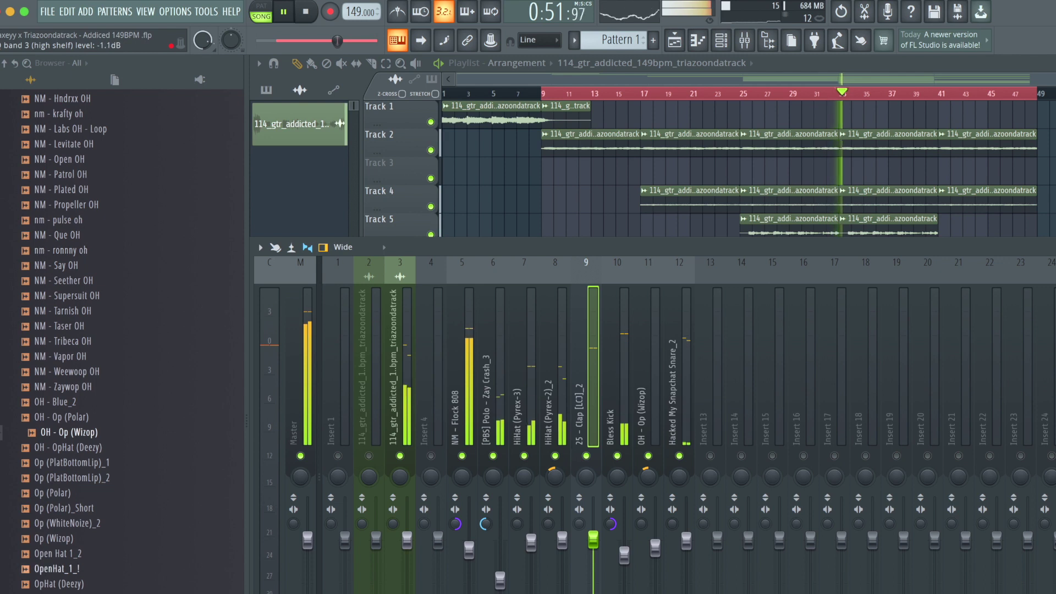
Step: Add a Fruity parametric EQ to the Master track and raise its band 7 level to 2.7 dB
click(299, 393)
click(1055, 397)
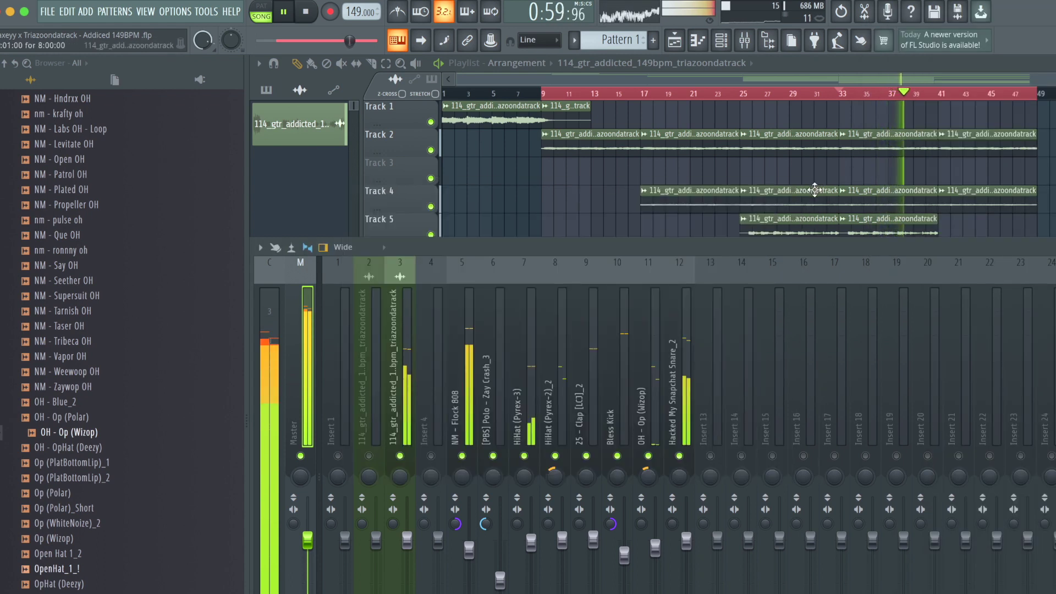
click(813, 186)
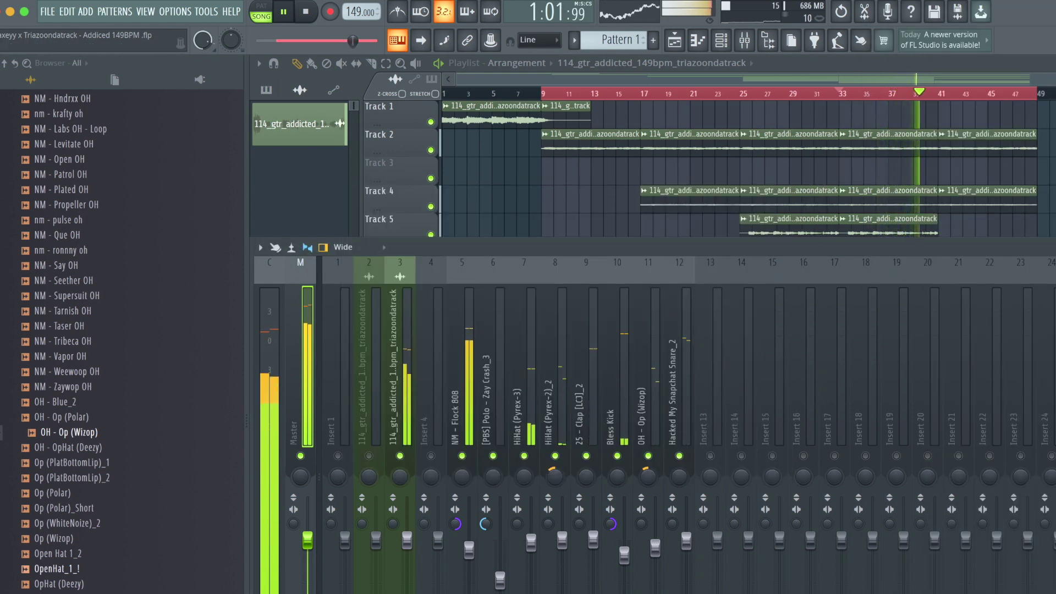
click(1052, 326)
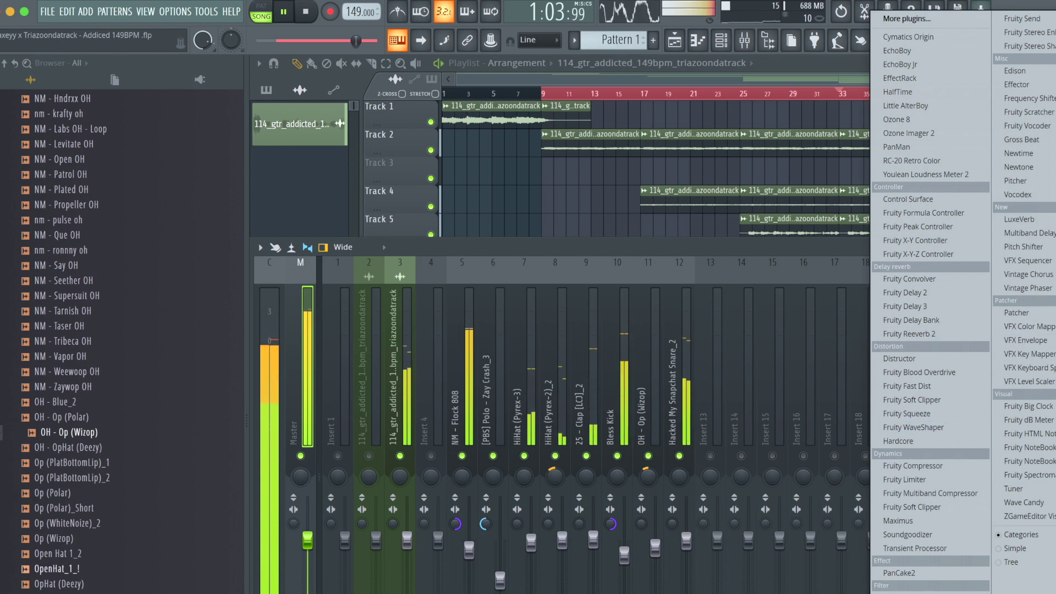
click(938, 572)
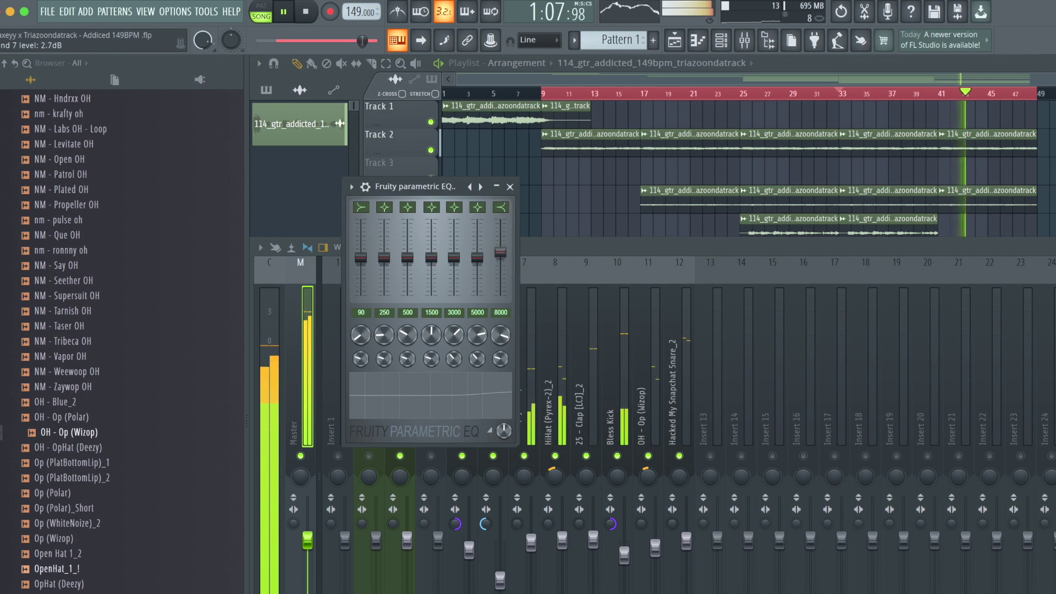
click(509, 187)
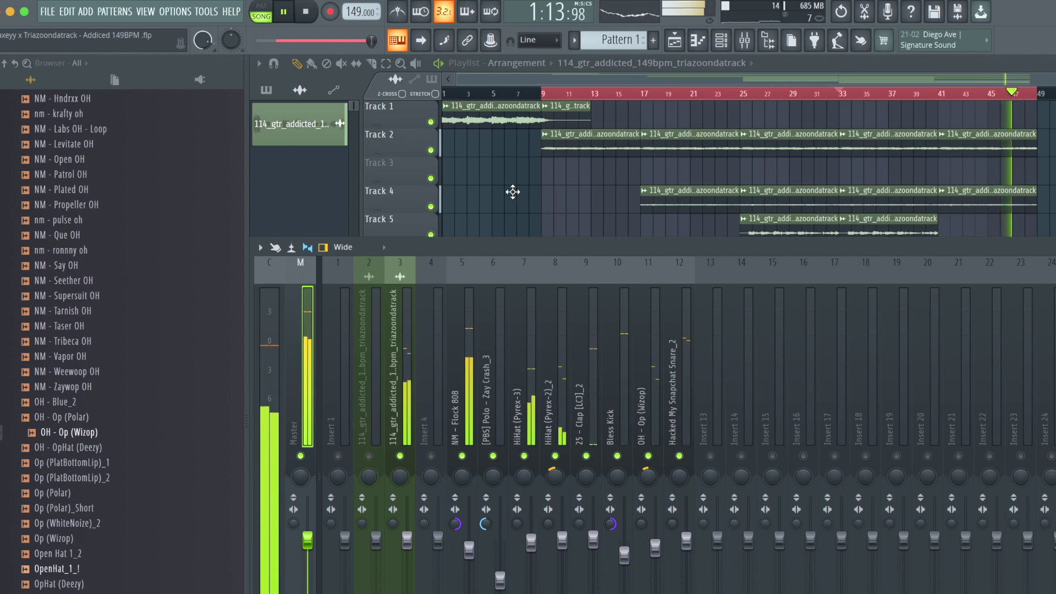
Step: Return to the full playlist, clear the time selection, and split Pattern 1 into one pattern per channel
click(685, 539)
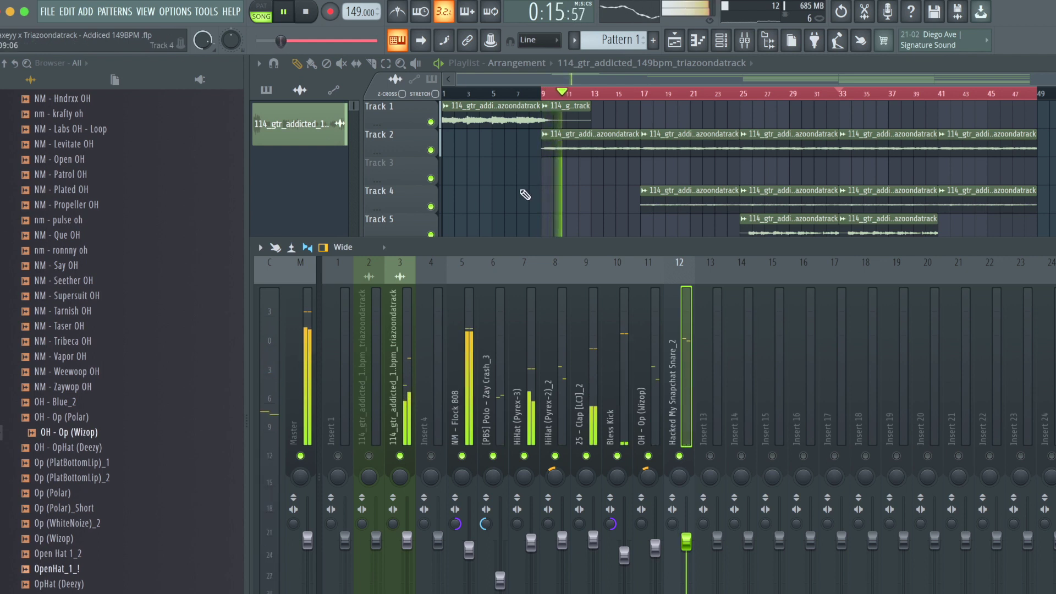
right_click(400, 455)
click(518, 193)
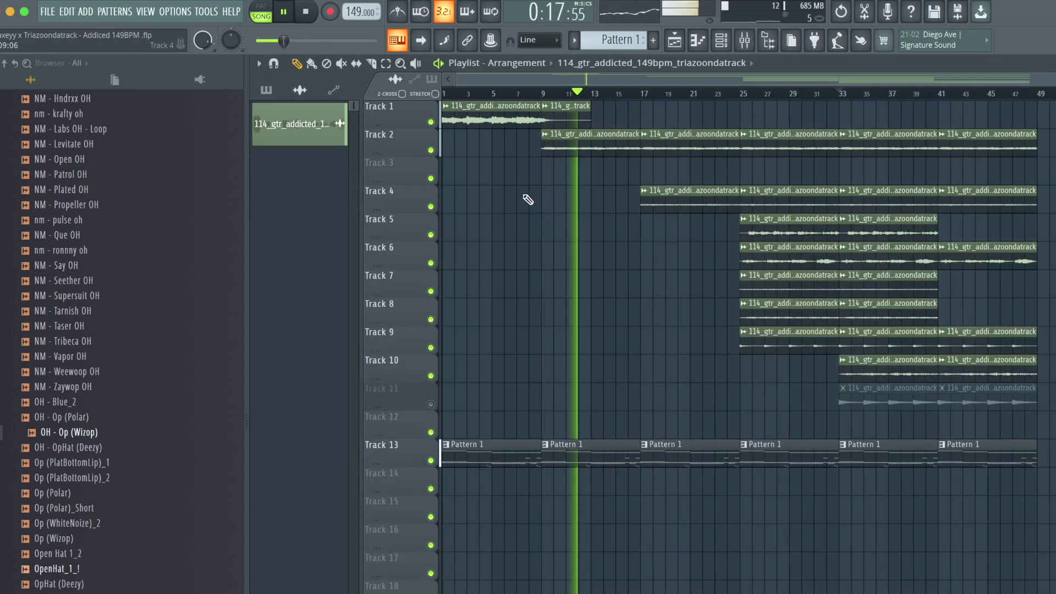
click(617, 40)
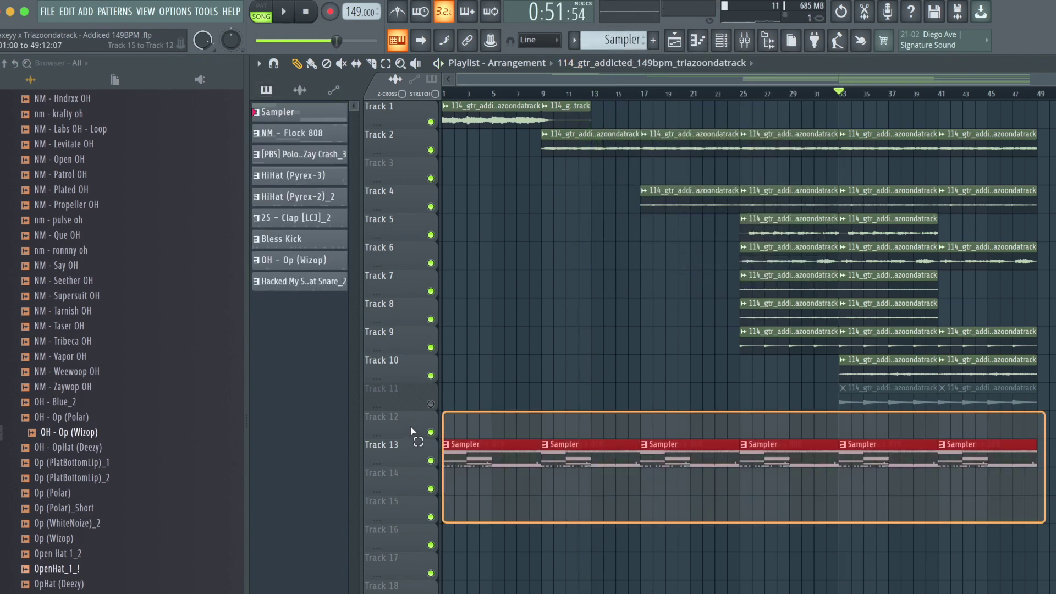
Step: Delete the Sampler clips on Track 13 and the audio clips on Track 1, and move the first Track 2 clip to bar 1
key(Delete)
click(560, 108)
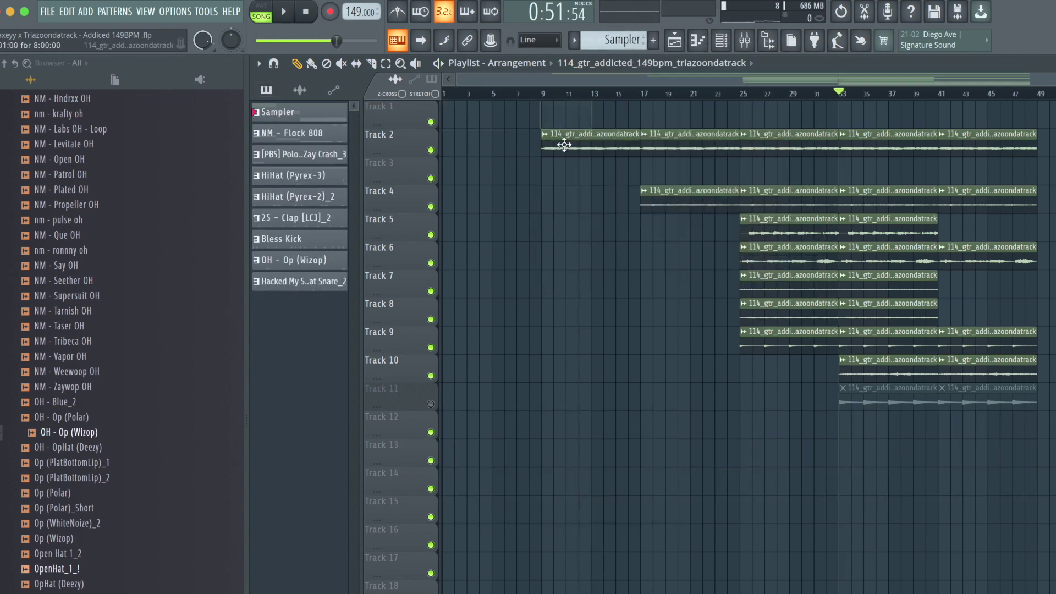
click(448, 95)
Step: Place the drum patterns from NM - Flock 808 onward at bar 17, one per track starting at Track 13
click(270, 91)
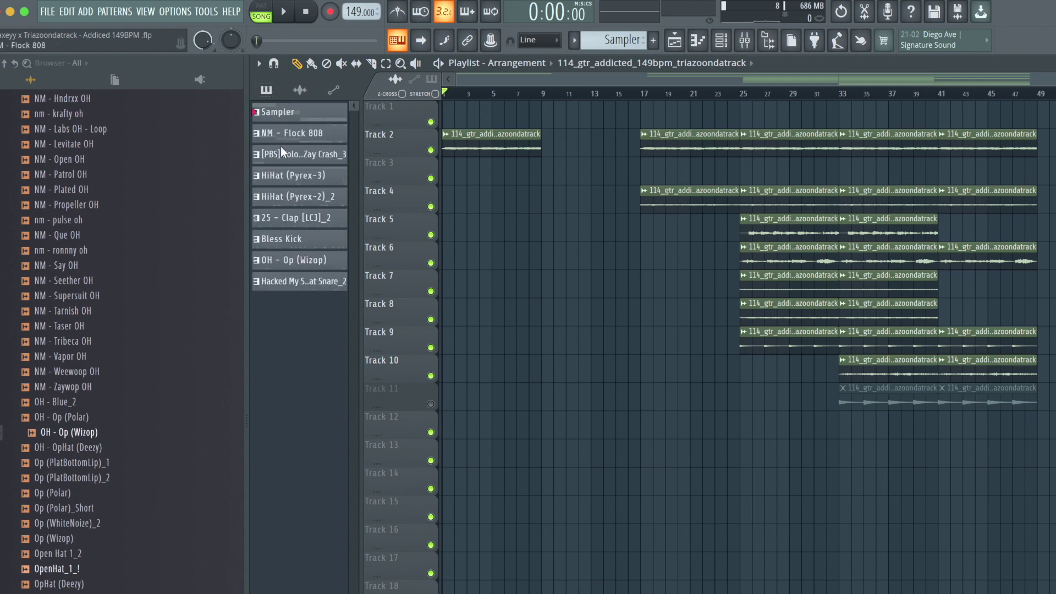
drag(302, 295, 740, 486)
key(super+d)
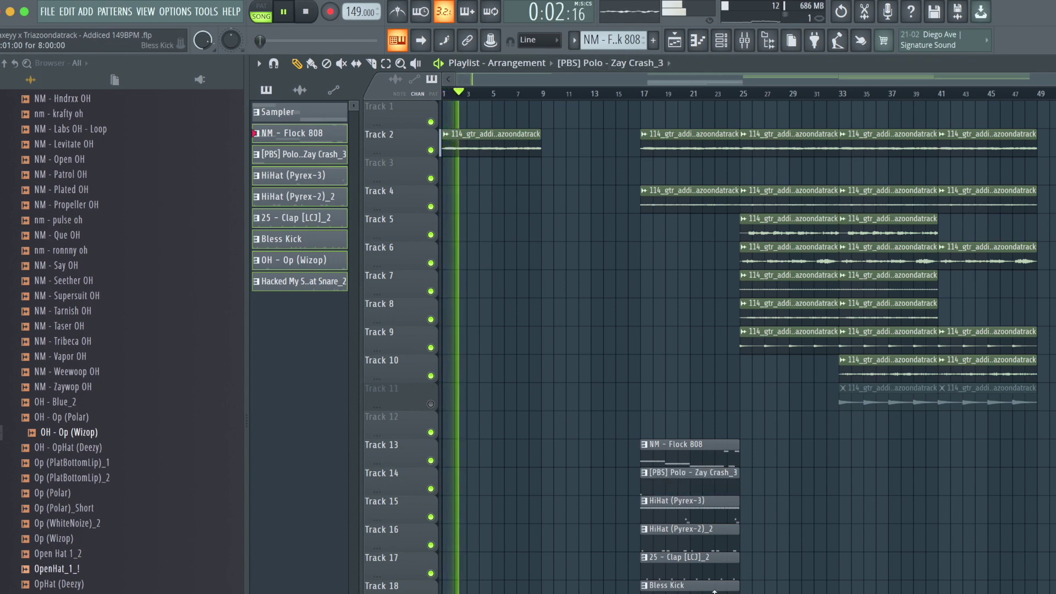
drag(727, 593, 740, 593)
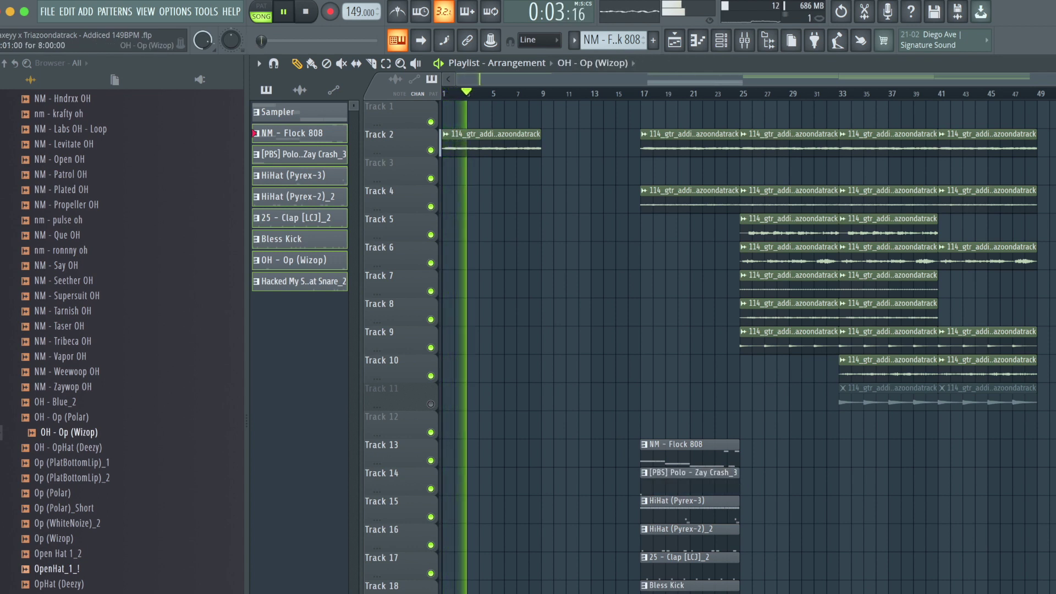
key(space)
Step: Try out a copy of the Track 10 clip at bar 1
click(775, 261)
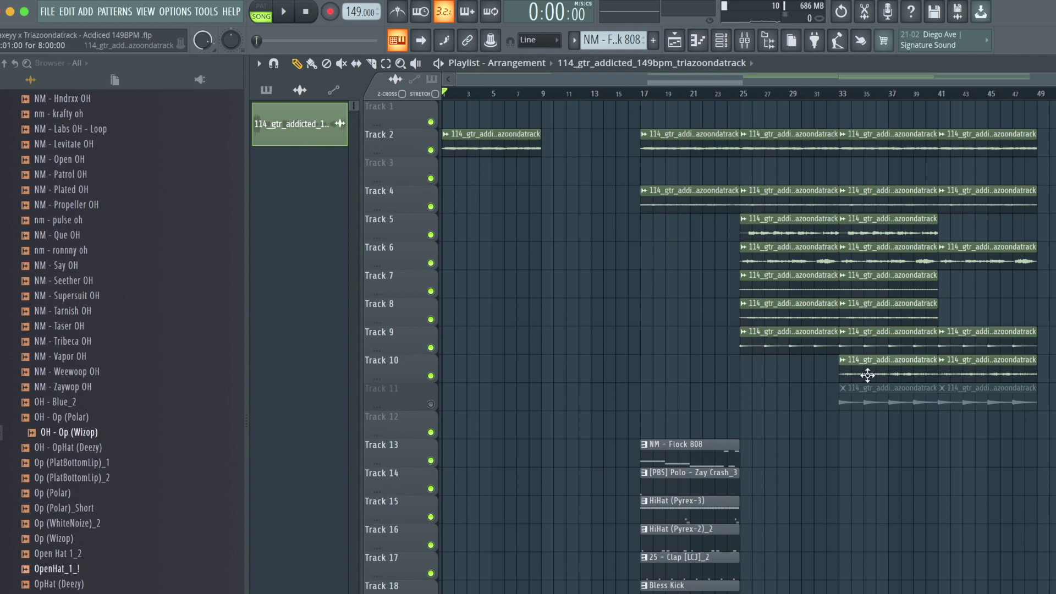
drag(867, 375, 255, 365)
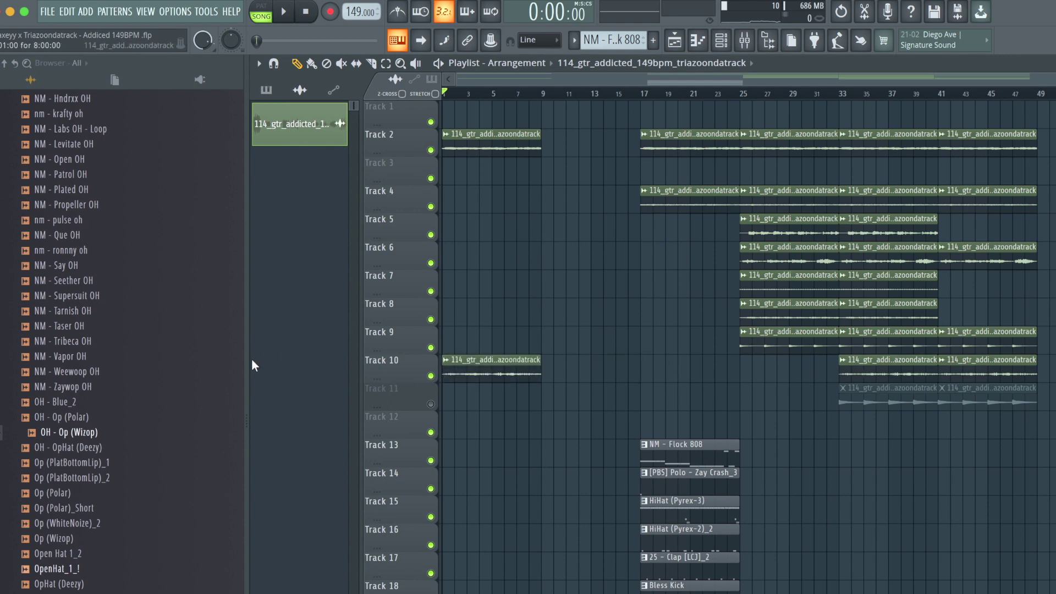
key(space)
right_click(472, 375)
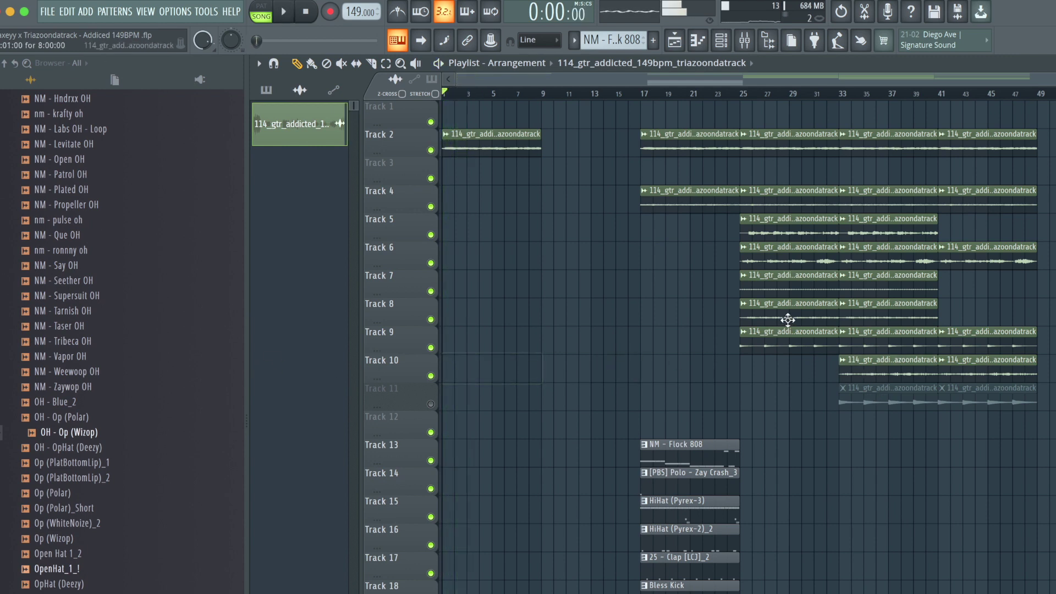
Step: Try out copies of the Track 9 clip and the Track 8 clip at bar 1, one after the other
drag(674, 340, 306, 364)
key(space)
key(space)
right_click(487, 345)
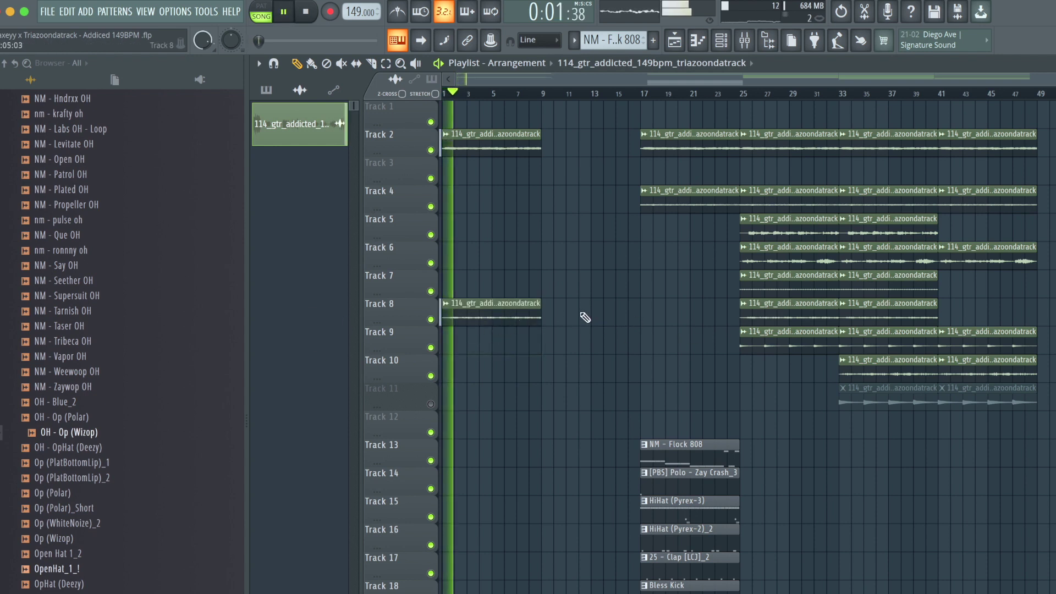
key(space)
right_click(511, 313)
Step: Try out a copy of the Track 6 clip at bar 1 on Track 7
drag(340, 266, 337, 266)
key(space)
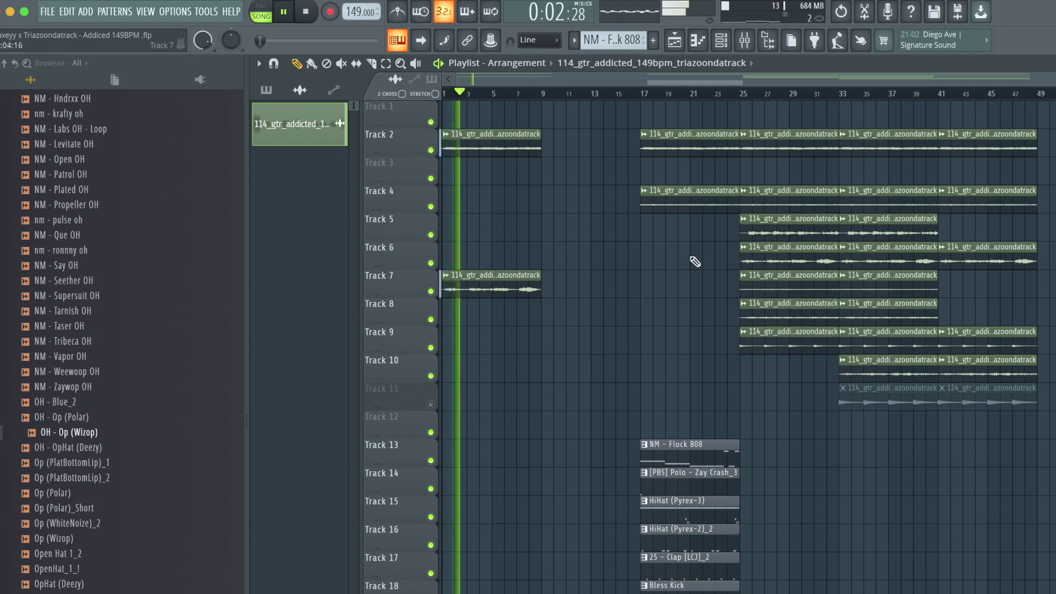
key(space)
right_click(543, 271)
Step: Audition a Track 5 clip at bar 1 and remove it, and duplicate the first Track 2 clip to bar 9
drag(452, 234, 451, 235)
key(space)
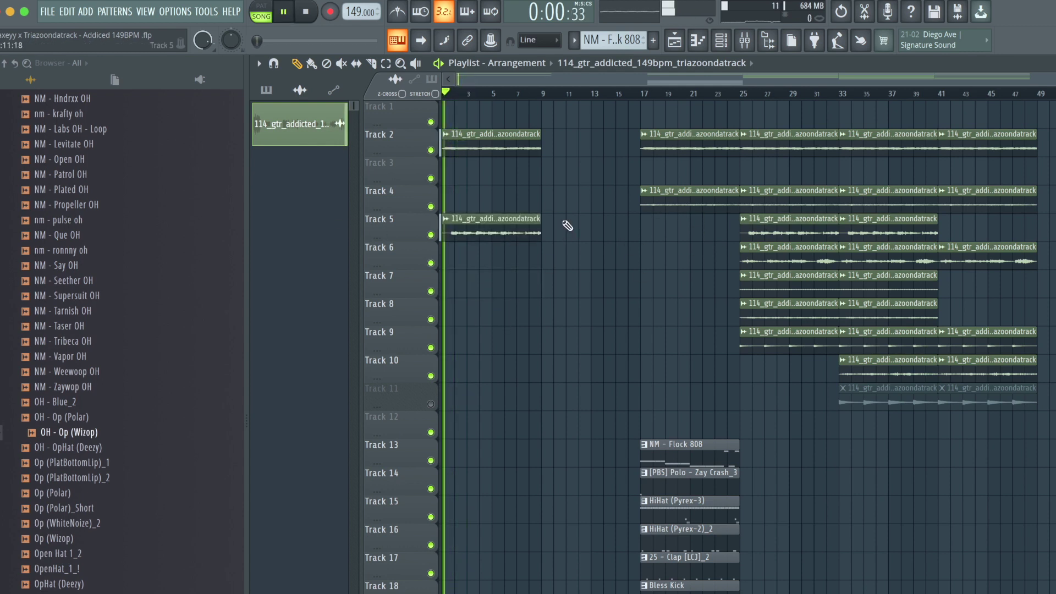
super+click(506, 140)
key(super+b)
right_click(516, 224)
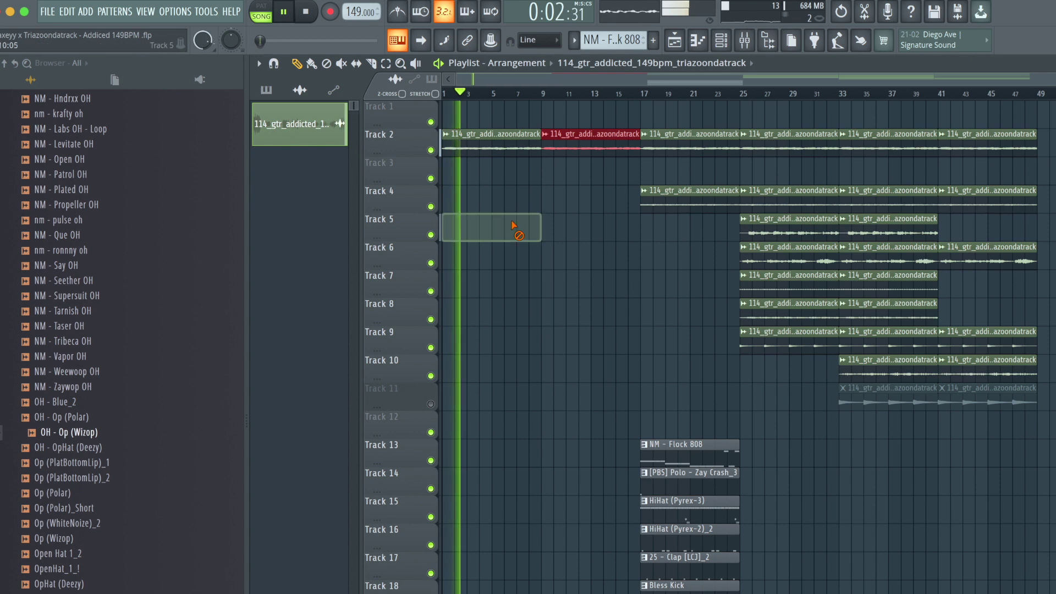
Step: Stop playback and unmute Track 11
key(space)
right_click(640, 351)
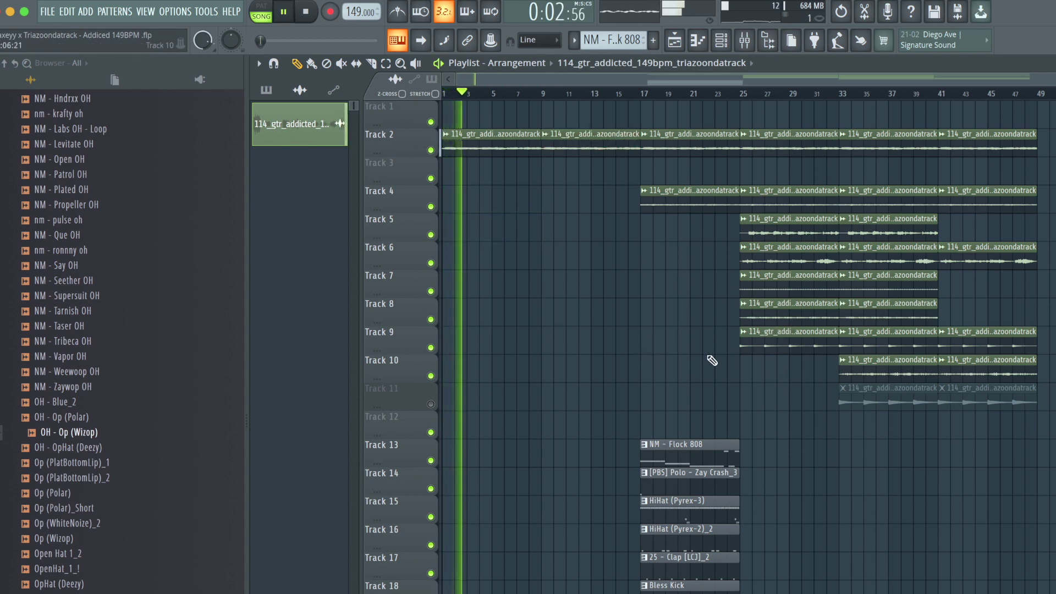
click(431, 404)
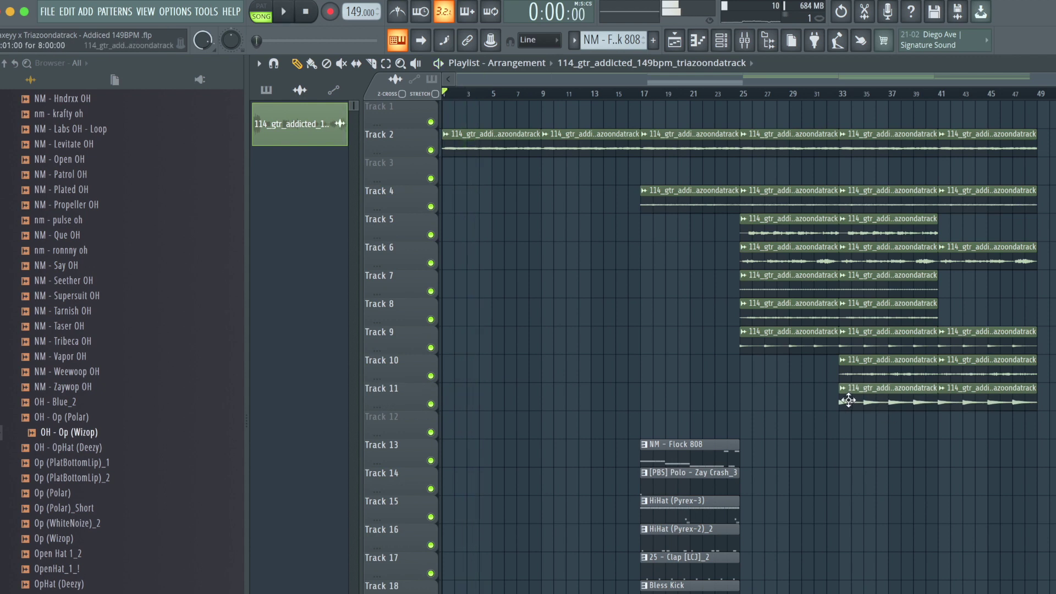
Step: Move the Track 11 clip from bar 33 to bar 1 and make it unique
drag(849, 391, 451, 391)
click(446, 389)
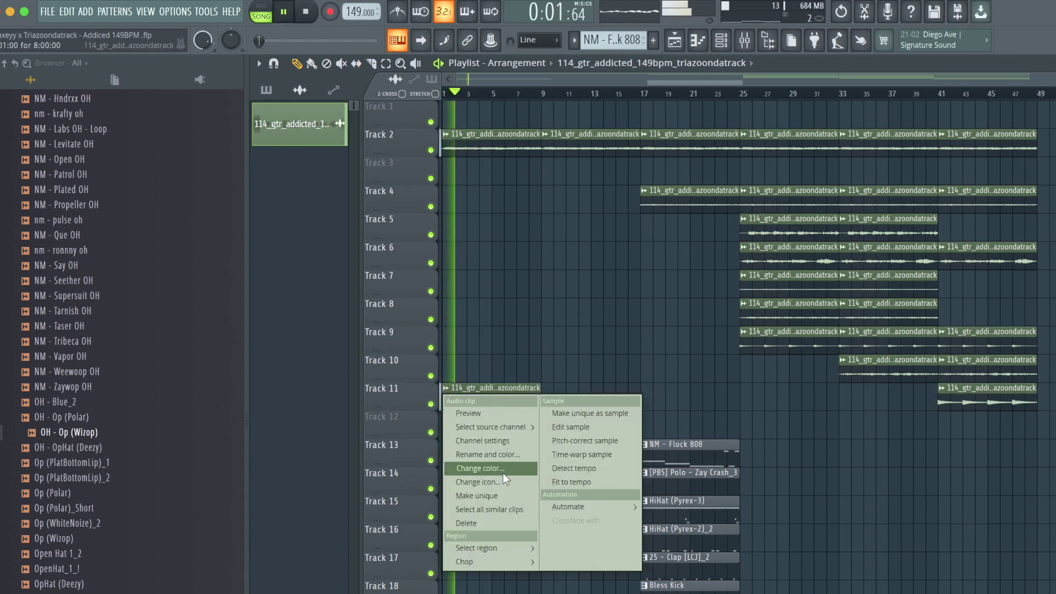
click(498, 496)
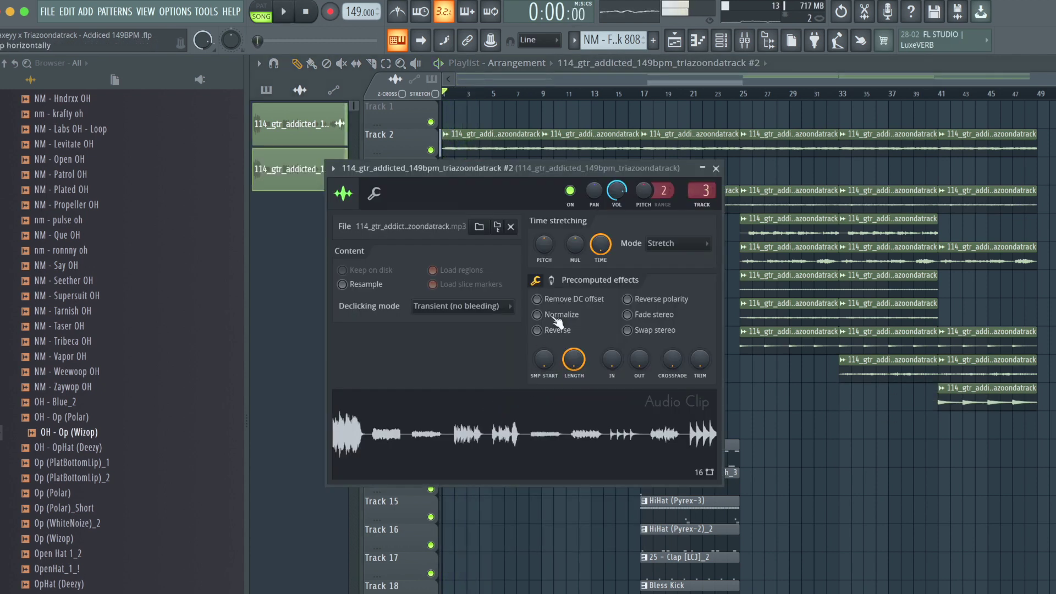
Step: Route the unique Track 11 clip to mixer track 4 and lower its channel volume to 56%
key(super+l)
drag(617, 190, 616, 196)
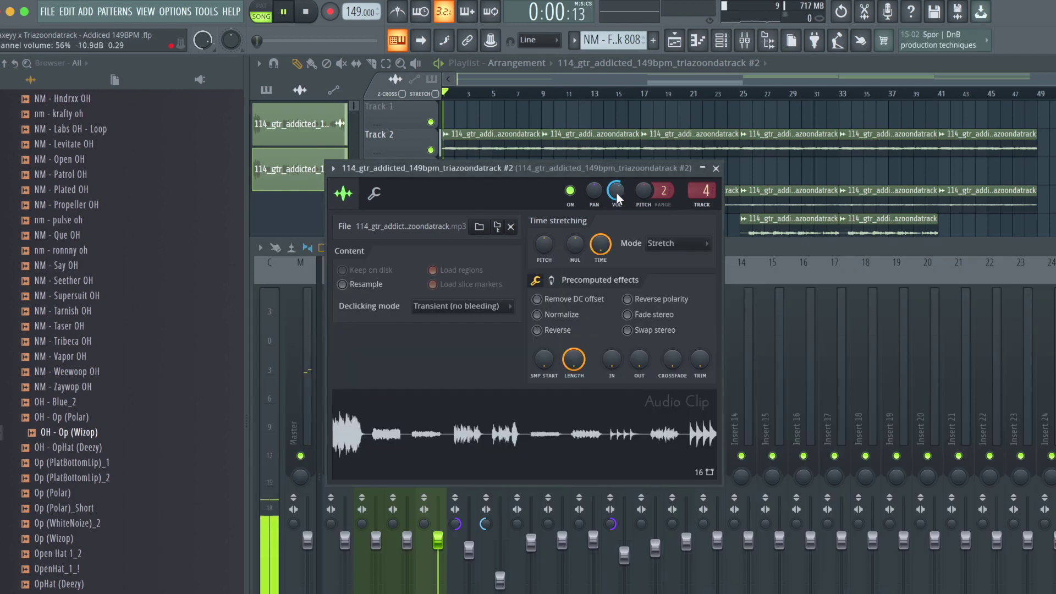
click(716, 169)
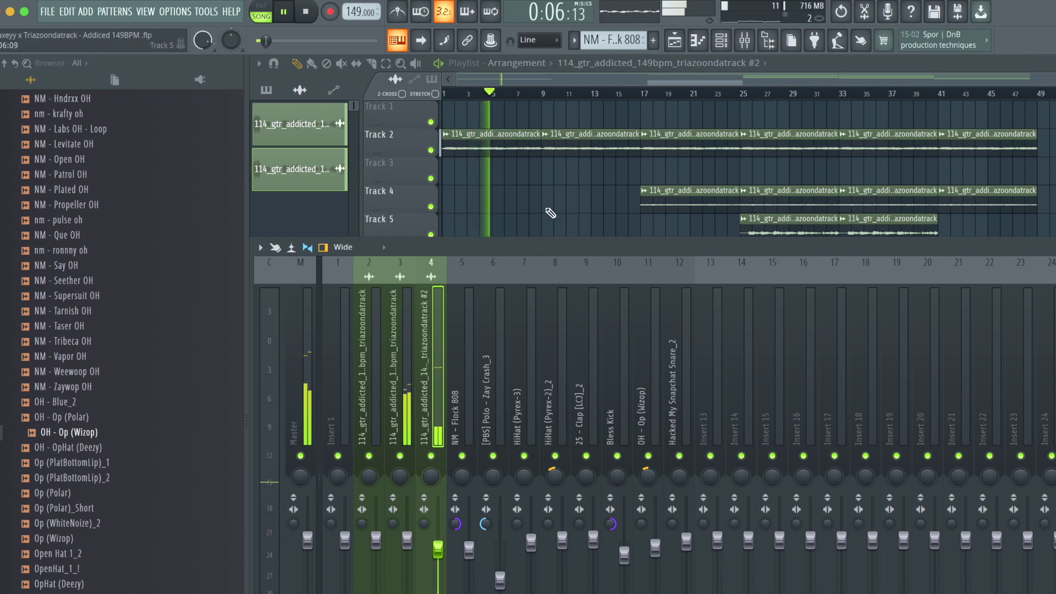
key(F9)
Step: Duplicate the unique Track 11 clip to bar 9 and place a copy of the Track 10 clip at bar 9
key(ctrl+b)
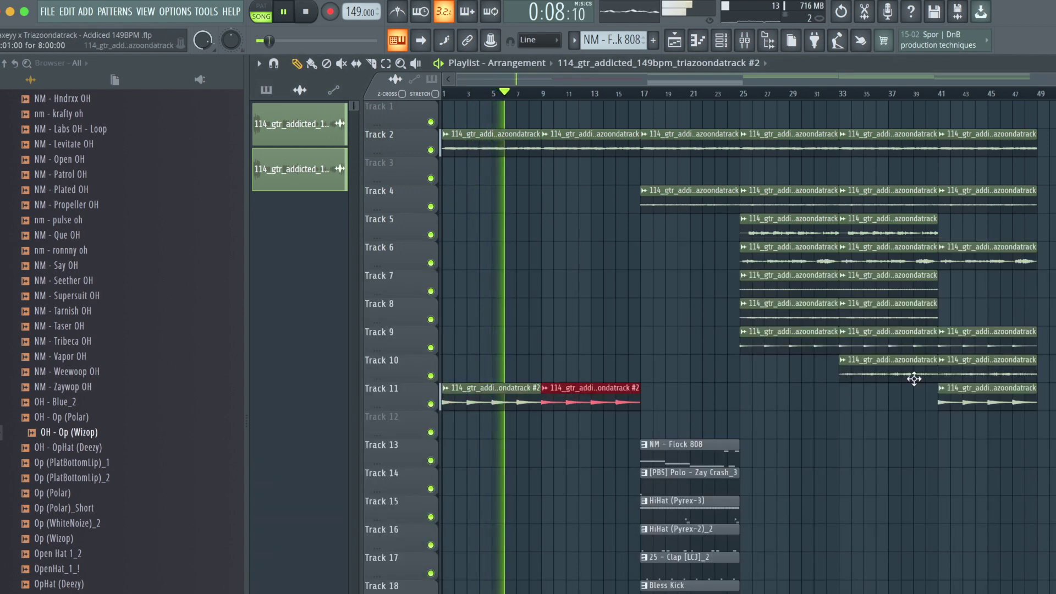
click(853, 371)
click(545, 364)
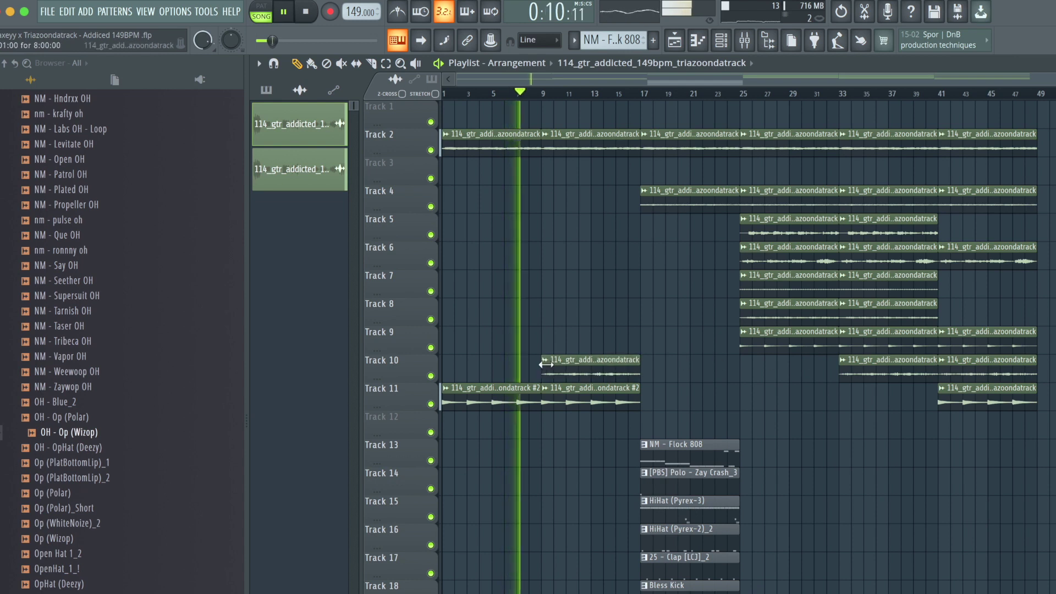
Step: Place clip copies at bar 9 on Tracks 4, 5 and 6, and delete the Track 10 clip at bar 9
drag(762, 232, 560, 261)
click(462, 234)
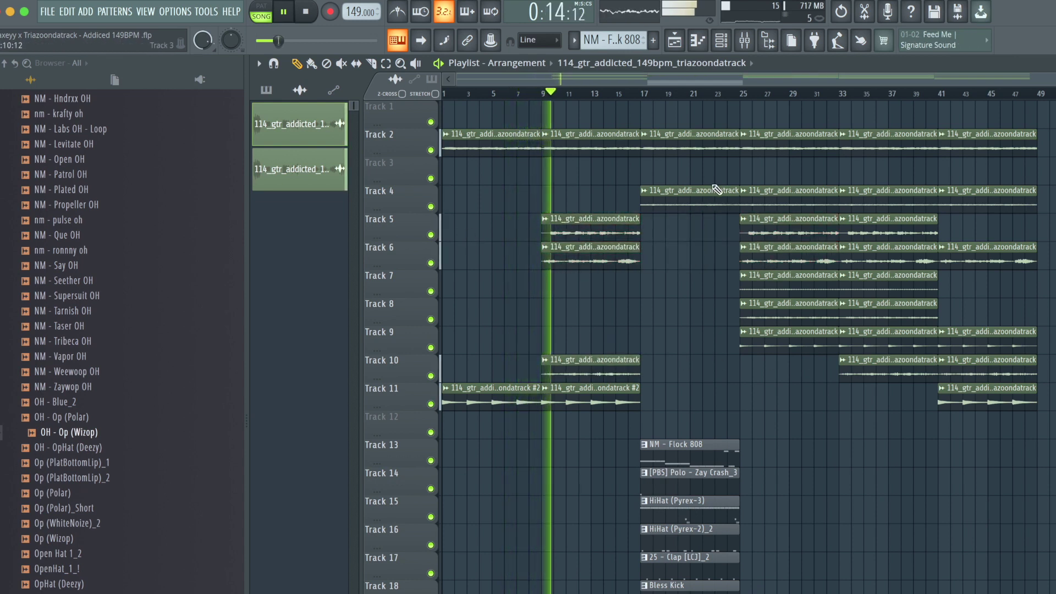
right_click(573, 370)
click(546, 200)
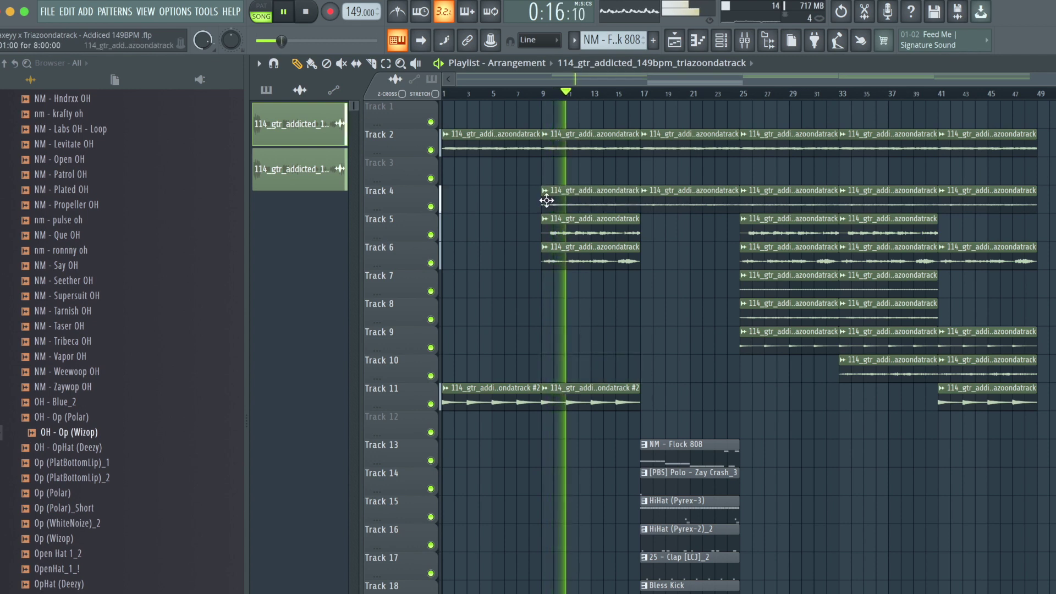
Step: Duplicate the drum pattern clips from bar 17 to bar 25 and the Track 5 and 6 clips from bar 9 to bar 17
drag(691, 393, 699, 590)
key(ctrl+b)
drag(628, 262, 615, 236)
key(ctrl+b)
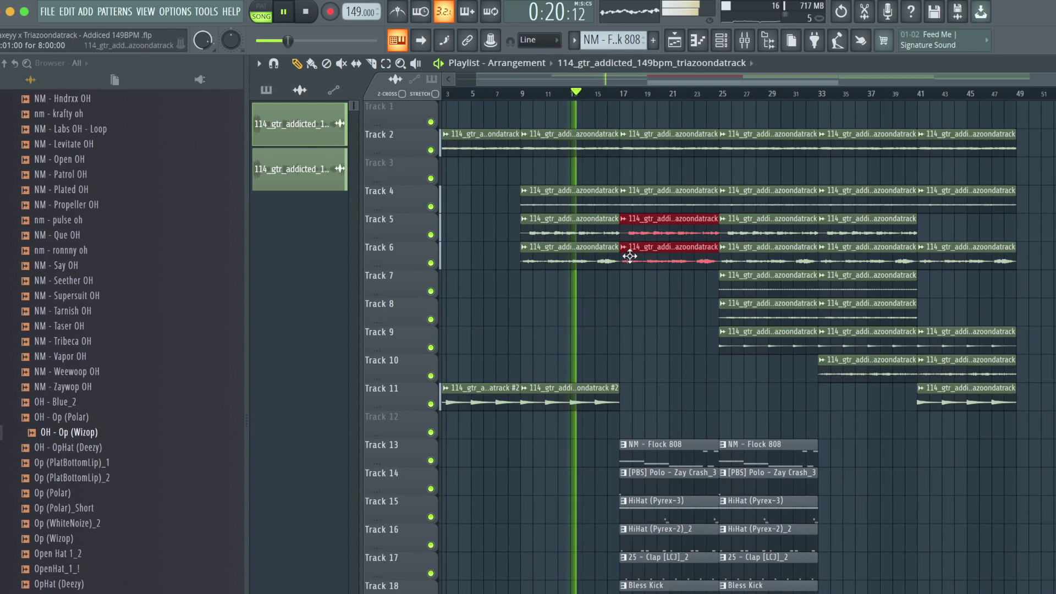
Step: Delete the Track 4 clip at bar 9 and the Track 9 clip at bar 25
right_click(575, 198)
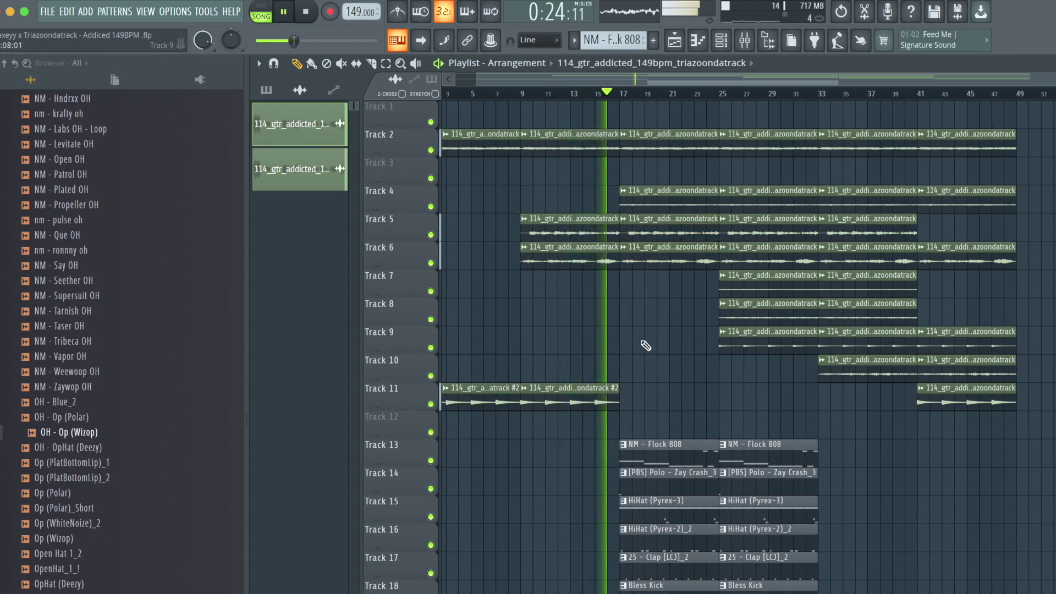
right_click(753, 351)
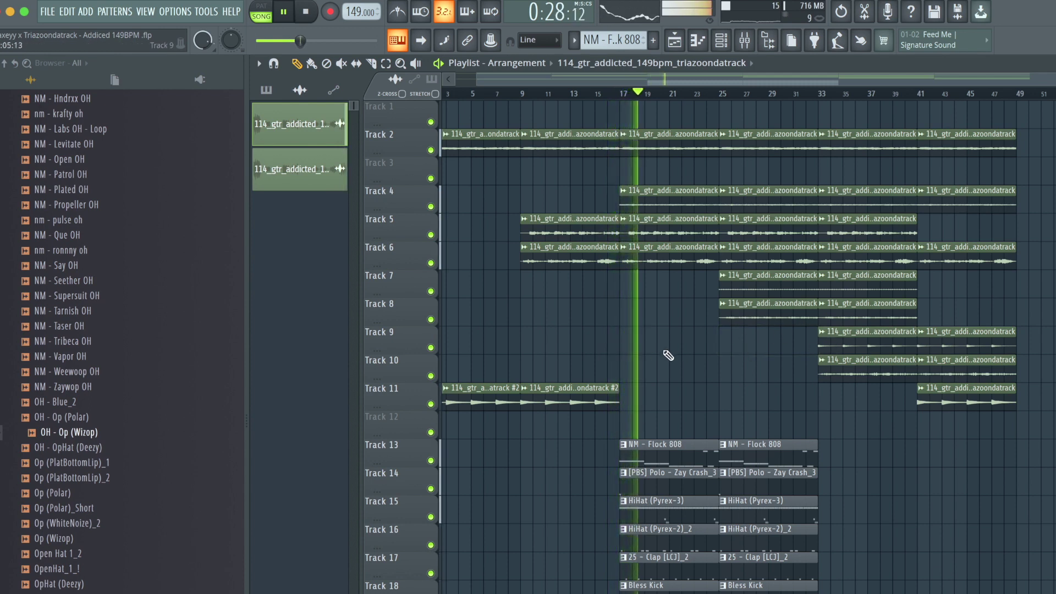
Step: Place a Track 9 clip at bar 9 and restart playback from the beginning
click(631, 345)
key(space)
key(space)
key(space)
drag(667, 345, 252, 368)
drag(502, 332, 440, 343)
key(super+b)
right_click(478, 337)
drag(767, 286, 335, 297)
scroll(432, 305, right, 1)
right_click(502, 292)
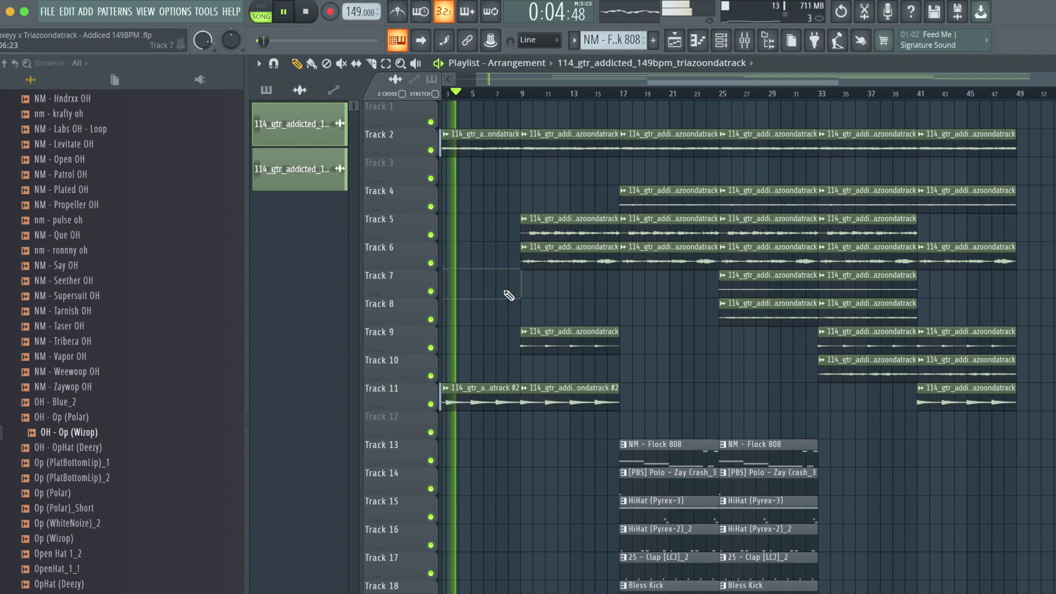
Step: Duplicate the Track 5, 7 and 8 clips from bar 33 to bar 41
scroll(638, 297, left, 1)
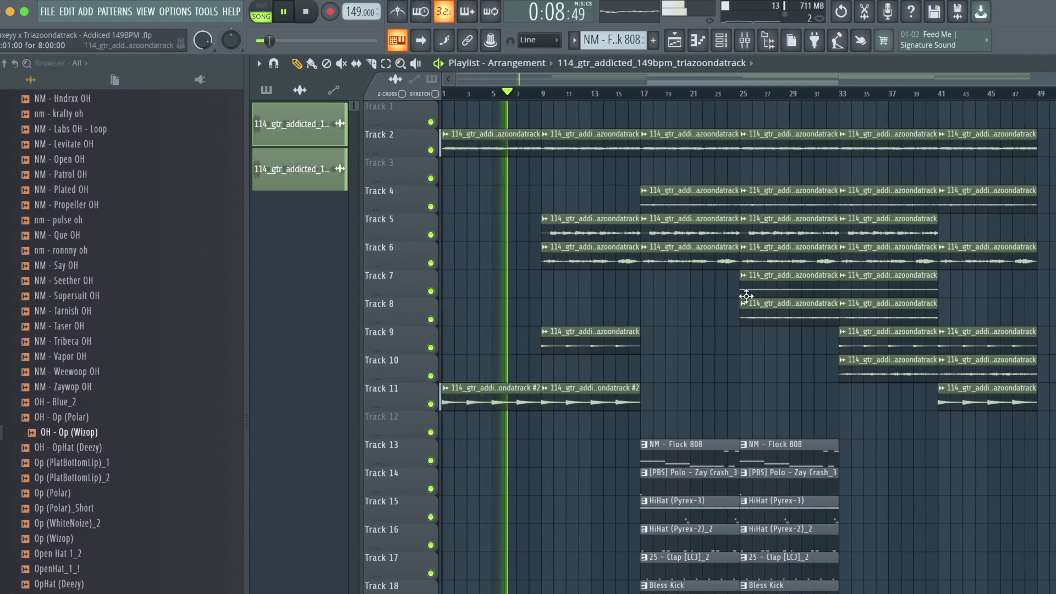
drag(1044, 438, 971, 340)
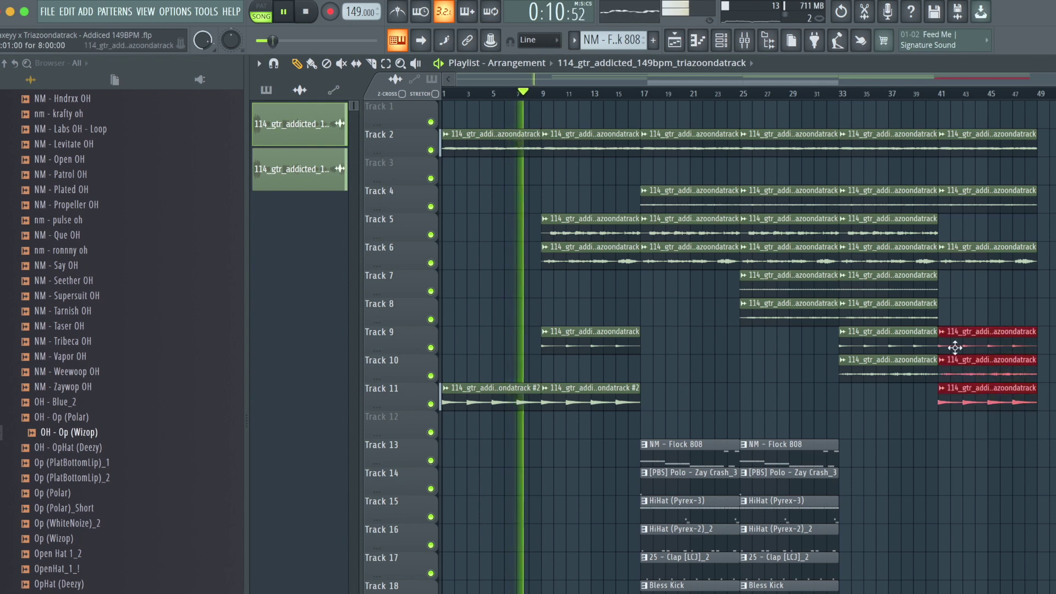
drag(907, 288, 910, 324)
key(super+b)
super+click(908, 223)
key(super+b)
Step: Clear the guitar clips at bar 33 and duplicate the Track 2 clip from bar 25 to bar 33
drag(905, 193, 896, 369)
right_click(882, 148)
drag(845, 146, 824, 141)
key(super+b)
scroll(719, 224, right, 2)
scroll(537, 305, up, 3)
scroll(574, 298, left, 2)
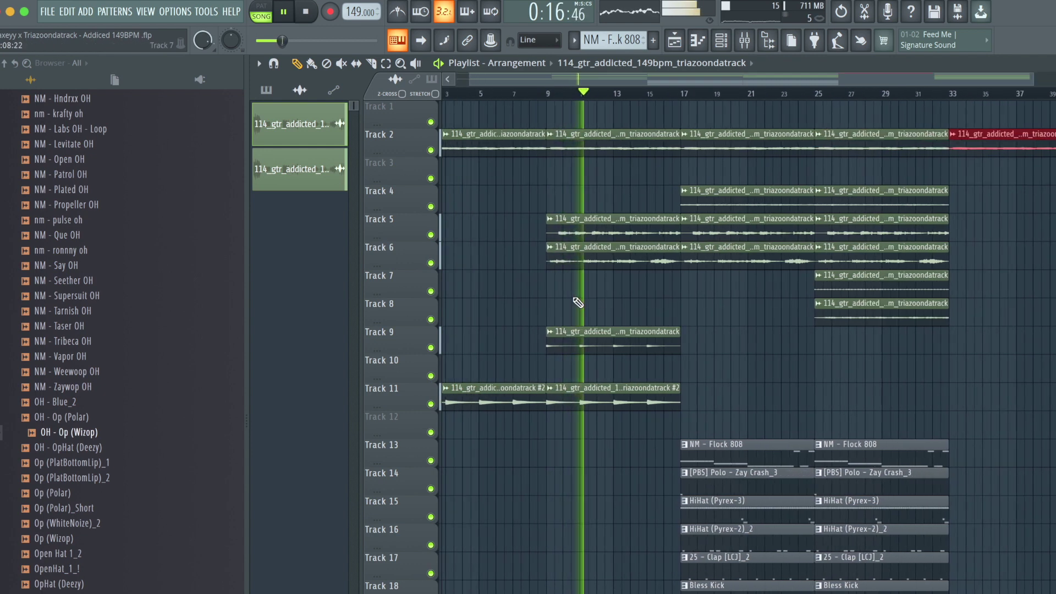
Step: Replace the Track 9 clip at bar 9 with a Track 8 clip and replay from just before bar 9
right_click(649, 349)
scroll(702, 325, down, 2)
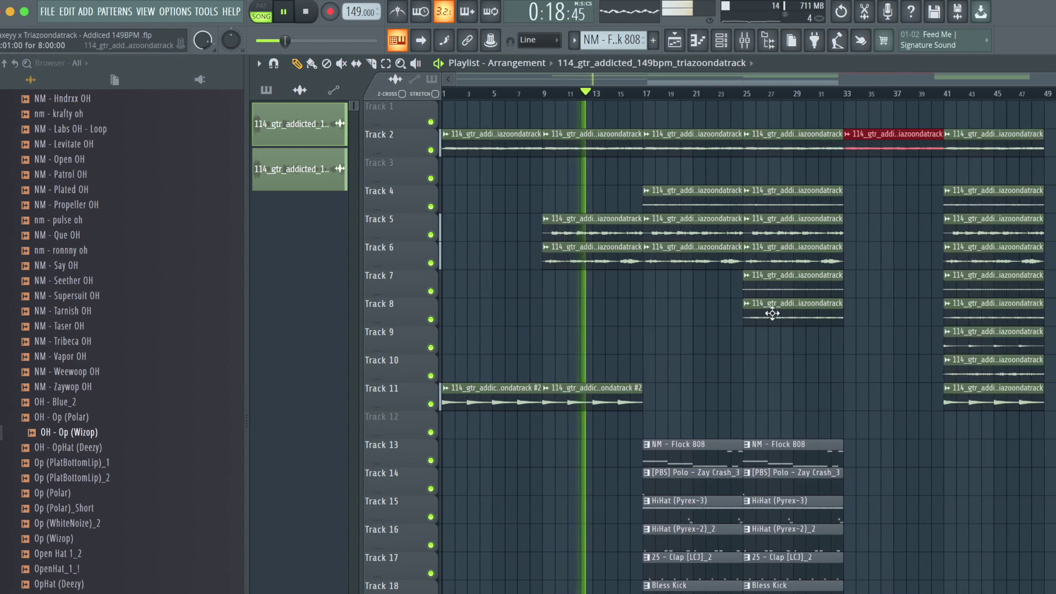
click(546, 312)
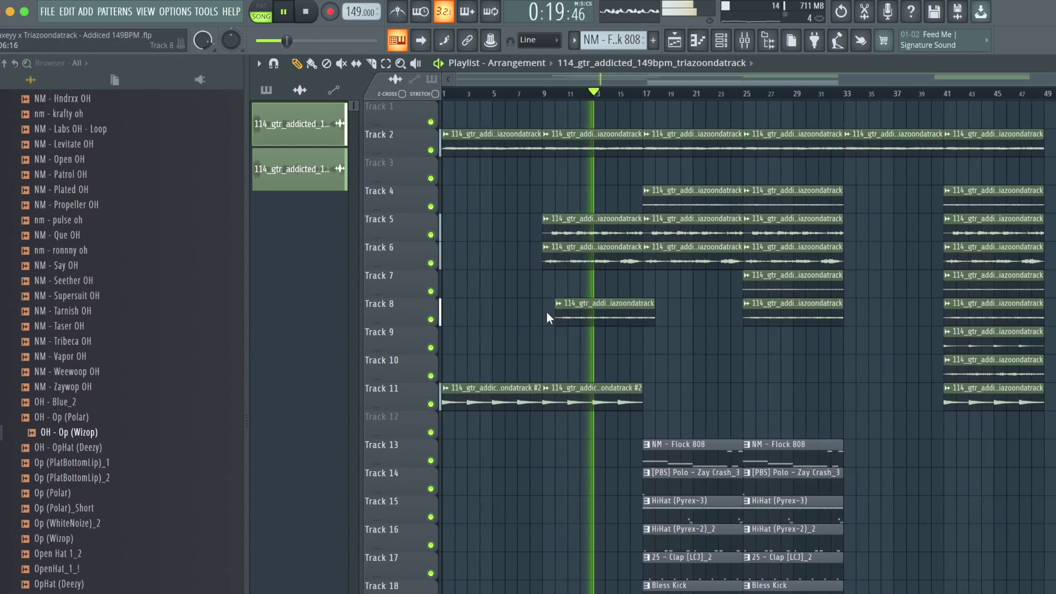
click(525, 94)
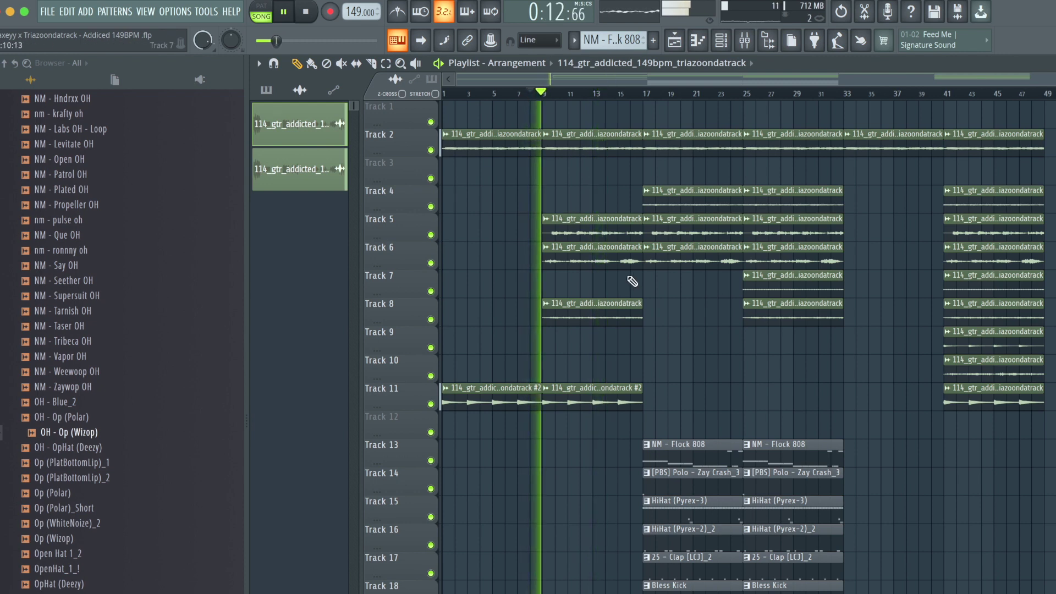
Step: Place [PBS] Polo - Zay Crash_3 pattern clips on Track 14 at bars 1 and 9
click(684, 473)
click(670, 458)
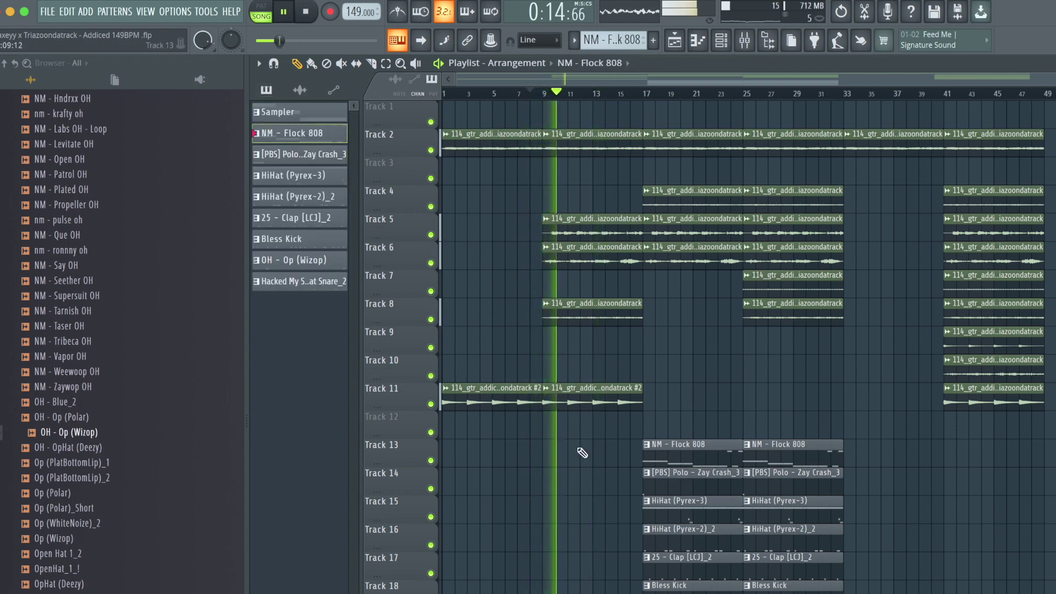
click(656, 482)
click(452, 482)
drag(600, 480, 525, 490)
key(super+b)
Step: Duplicate the Track 8 clip from bar 9 to bar 17
super+click(693, 412)
super+click(597, 318)
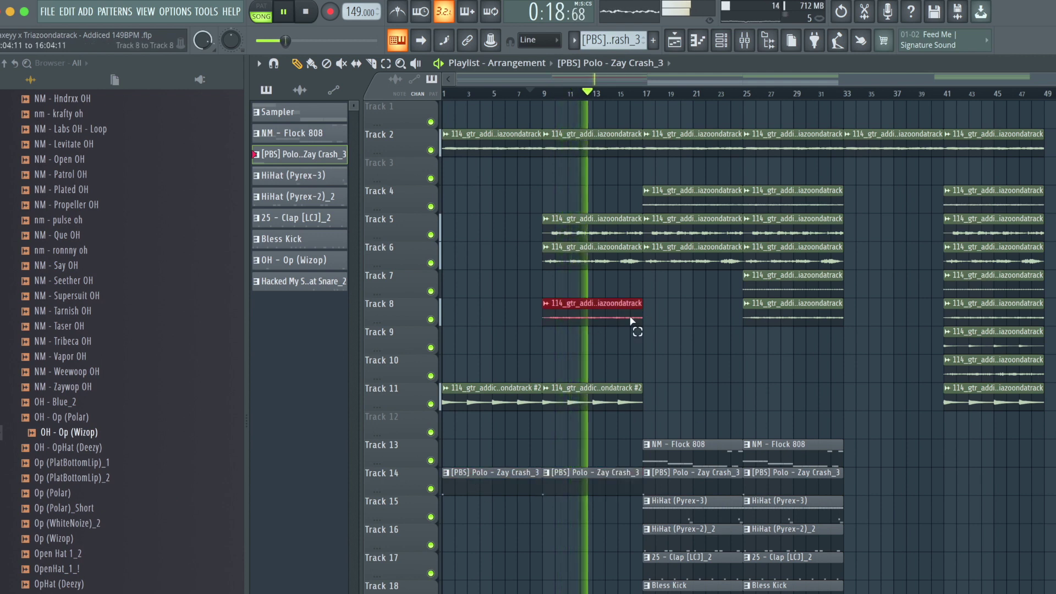
key(super+b)
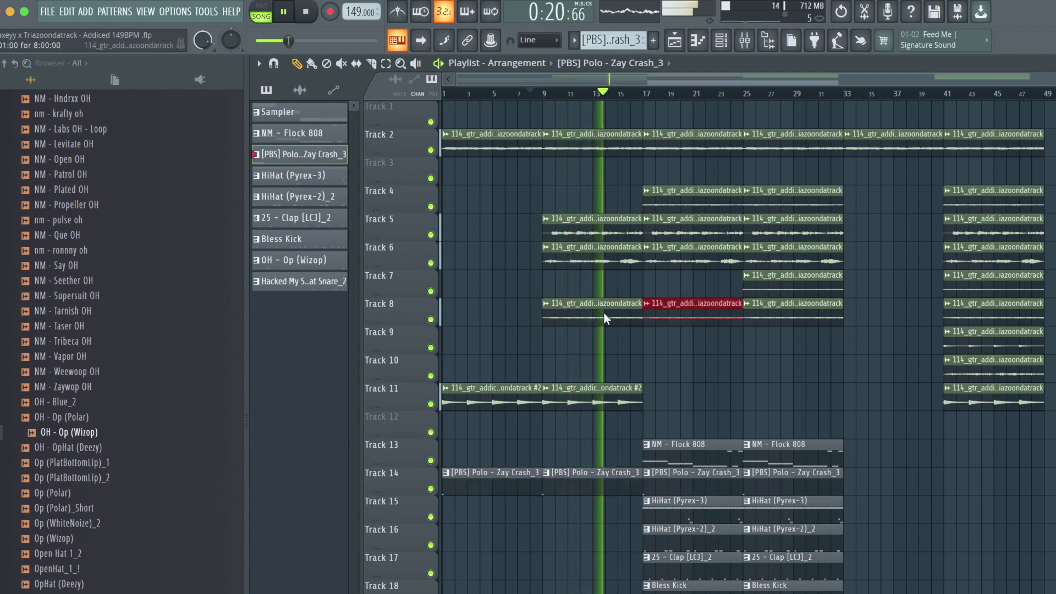
super+click(701, 361)
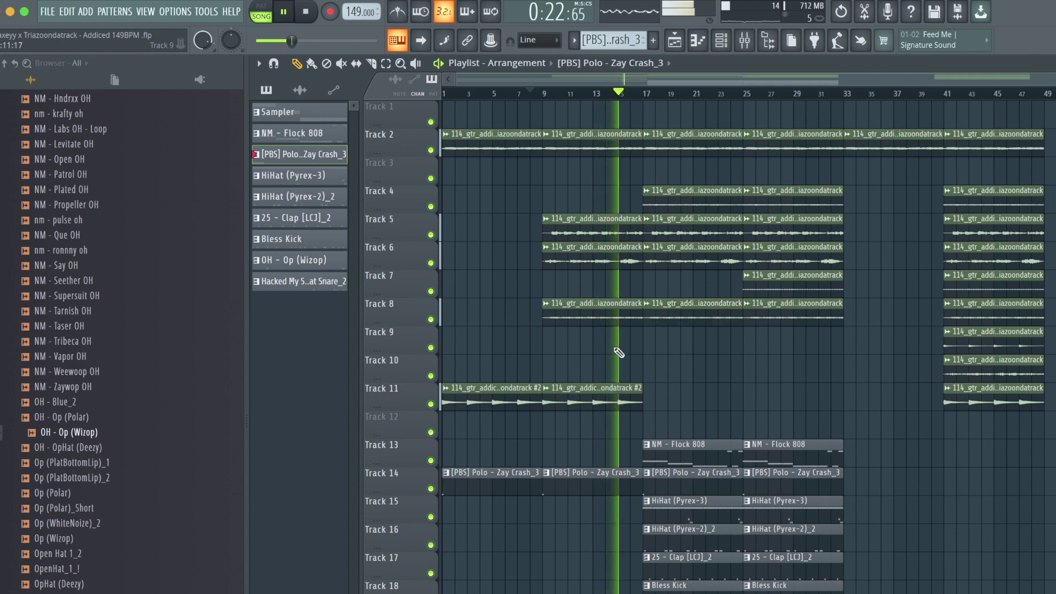
Step: Try to trim the ends of the selected bar 9 clips shortly before bar 17
scroll(617, 353, up, 3)
drag(649, 134, 628, 480)
super+click(650, 239)
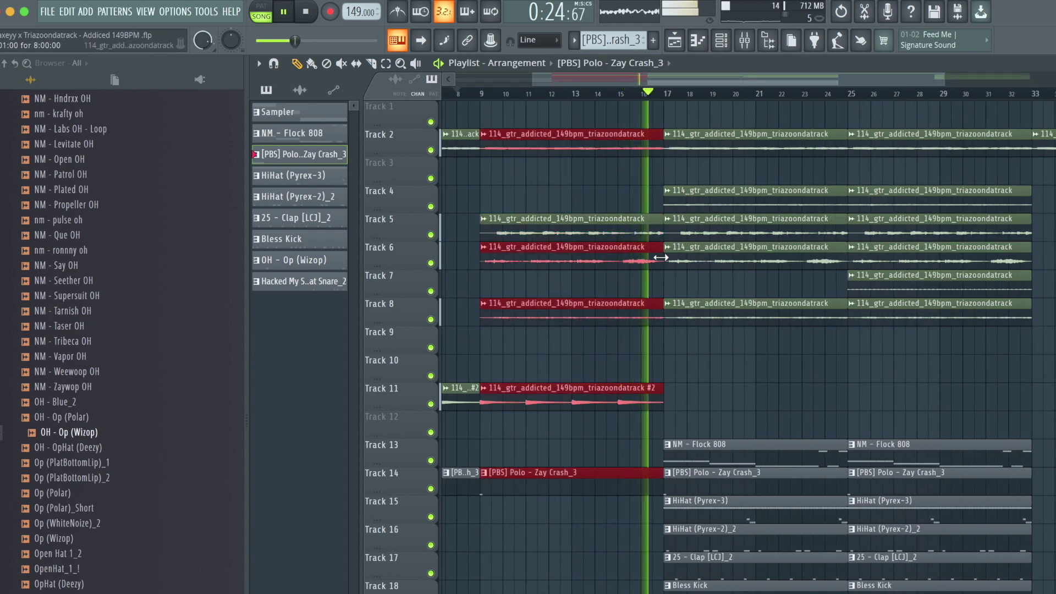
drag(661, 259, 651, 260)
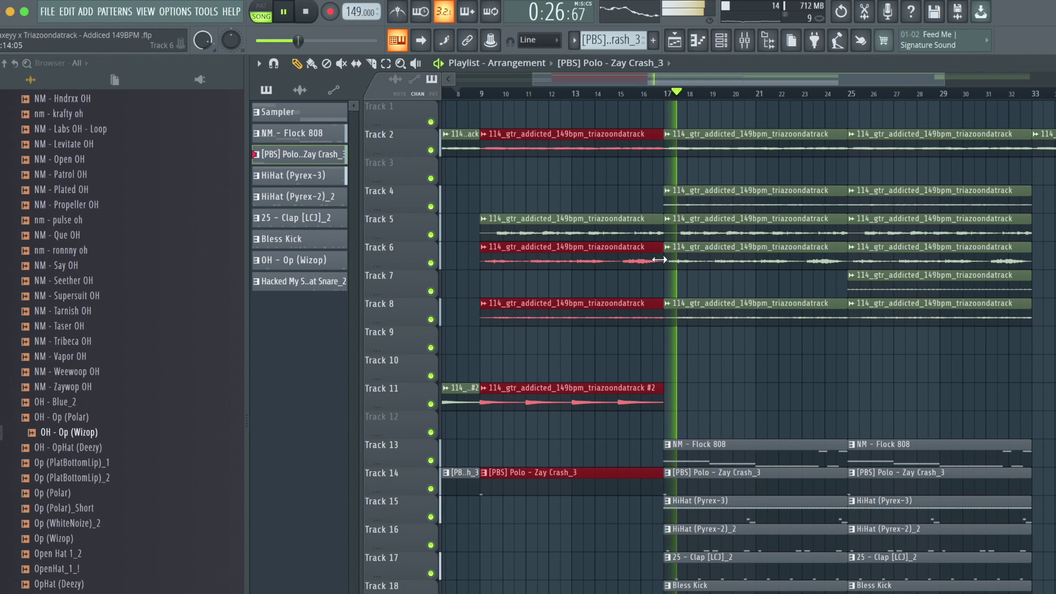
click(719, 346)
Step: Delete the Track 8 clip at bar 9, keeping the one at bar 17
scroll(719, 345, down, 3)
scroll(719, 345, down, 1)
right_click(682, 313)
key(super+z)
right_click(596, 314)
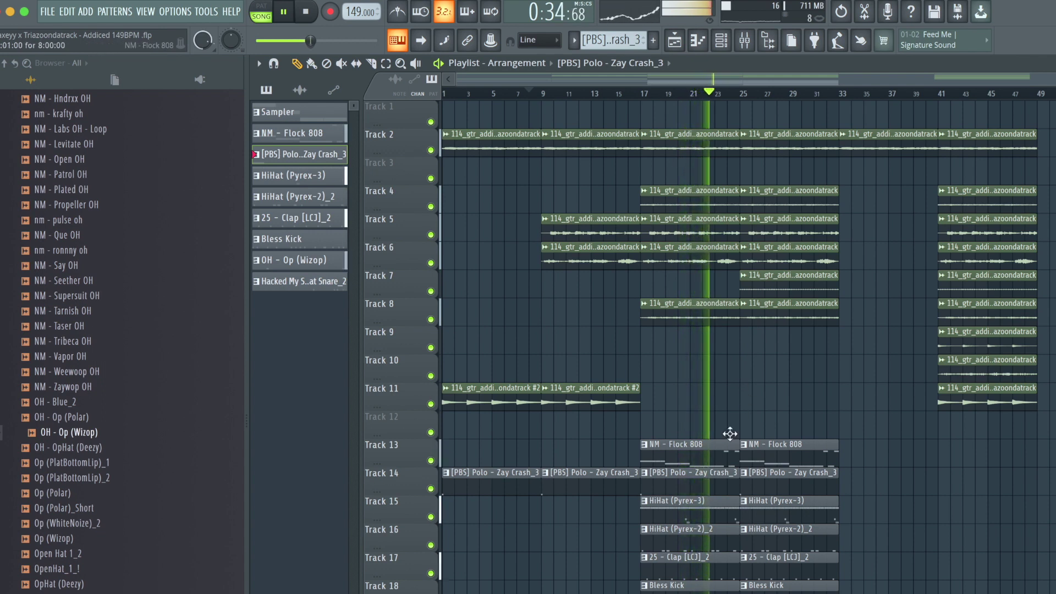
Step: Shorten all the drum pattern clips at bar 17 to a length of 7:08:00
scroll(729, 510, up, 3)
drag(705, 439, 713, 593)
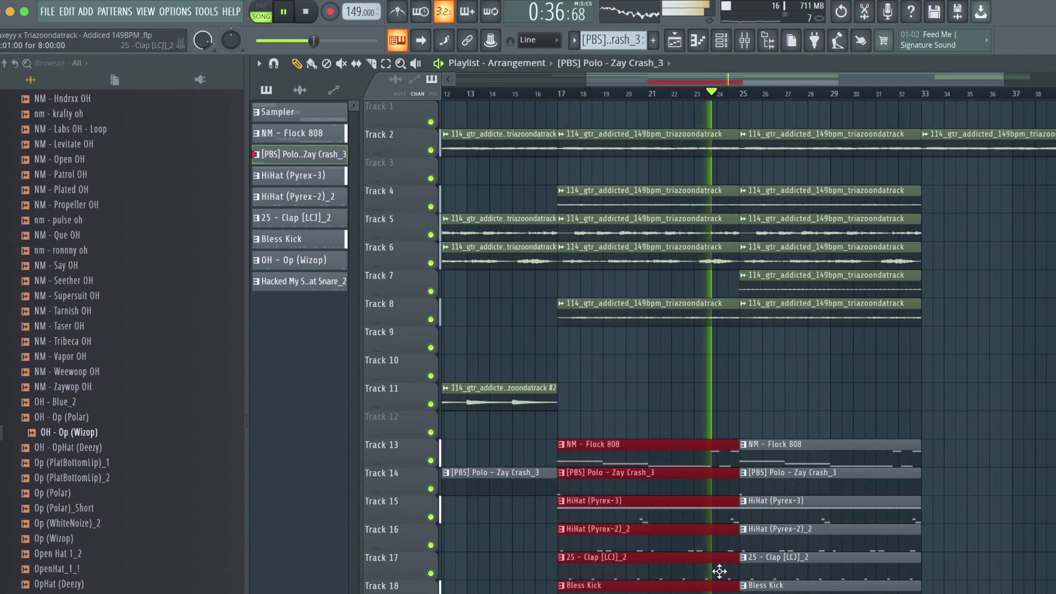
shift+super+click(719, 571)
drag(735, 539, 722, 538)
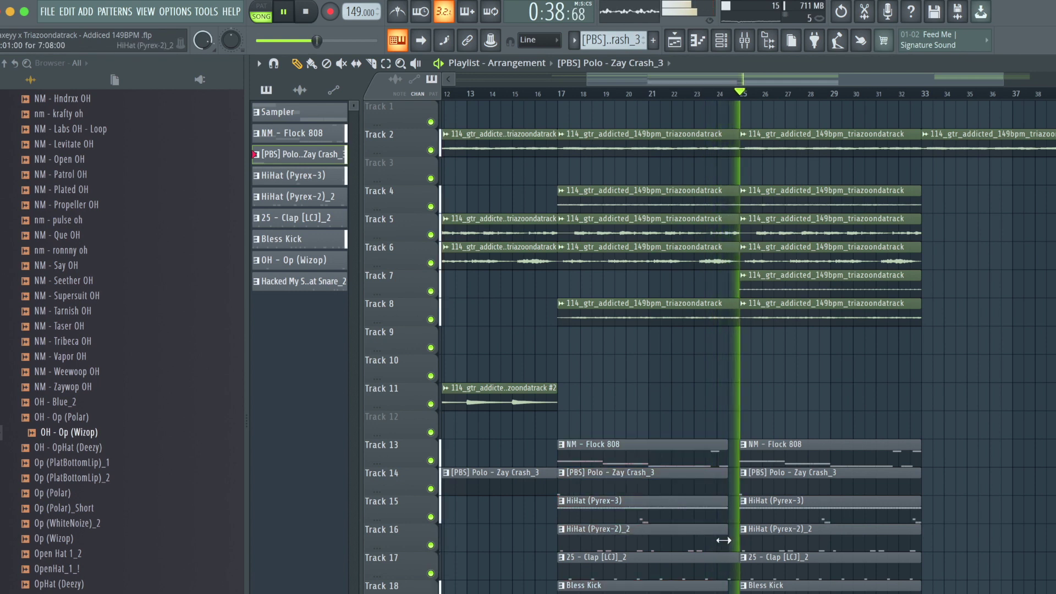
Step: Duplicate the full-length drum pattern clips from bar 25 to bar 33
scroll(746, 450, down, 2)
scroll(728, 431, down, 1)
scroll(713, 416, right, 3)
drag(694, 397, 696, 591)
key(super+b)
scroll(736, 380, left, 3)
scroll(824, 317, right, 3)
scroll(786, 395, left, 2)
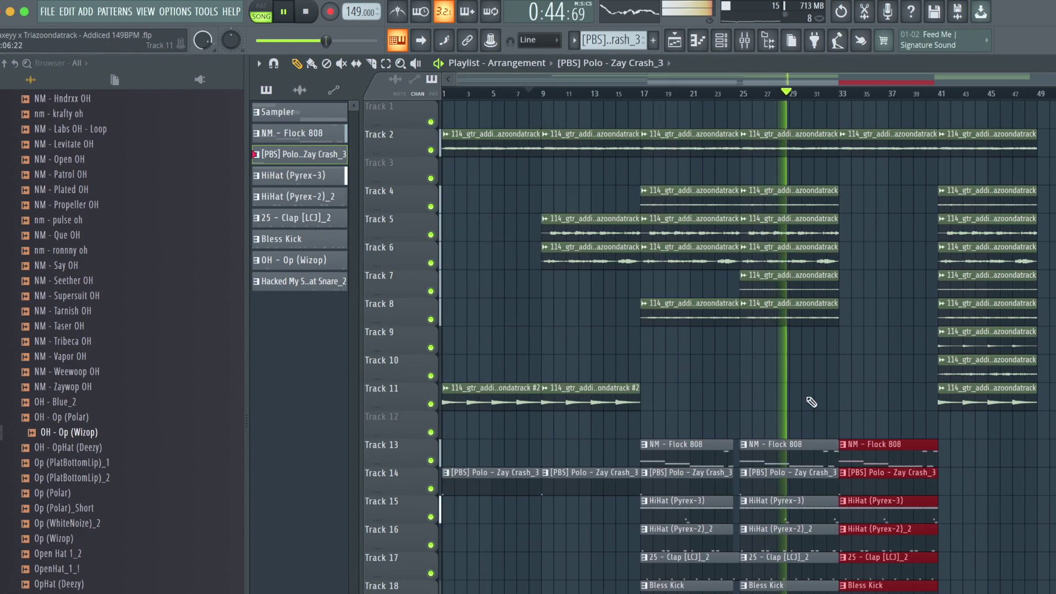
Step: Place copies of the Track 10 clip at bars 33 and 1
click(963, 369)
click(844, 370)
click(457, 369)
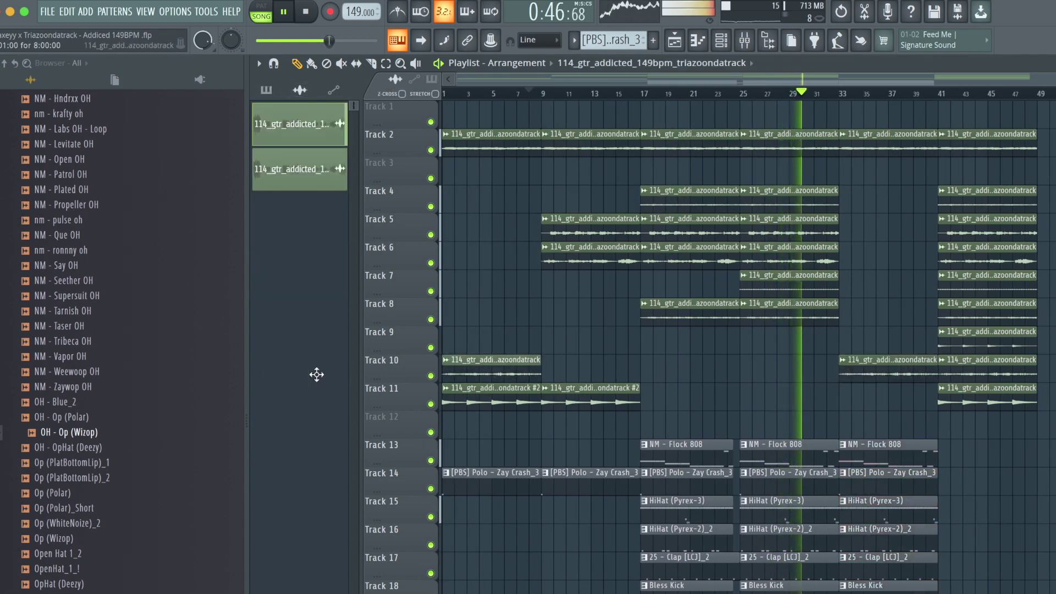
Step: Duplicate the Track 4 clip from bar 25 to bar 33
scroll(690, 367, right, 2)
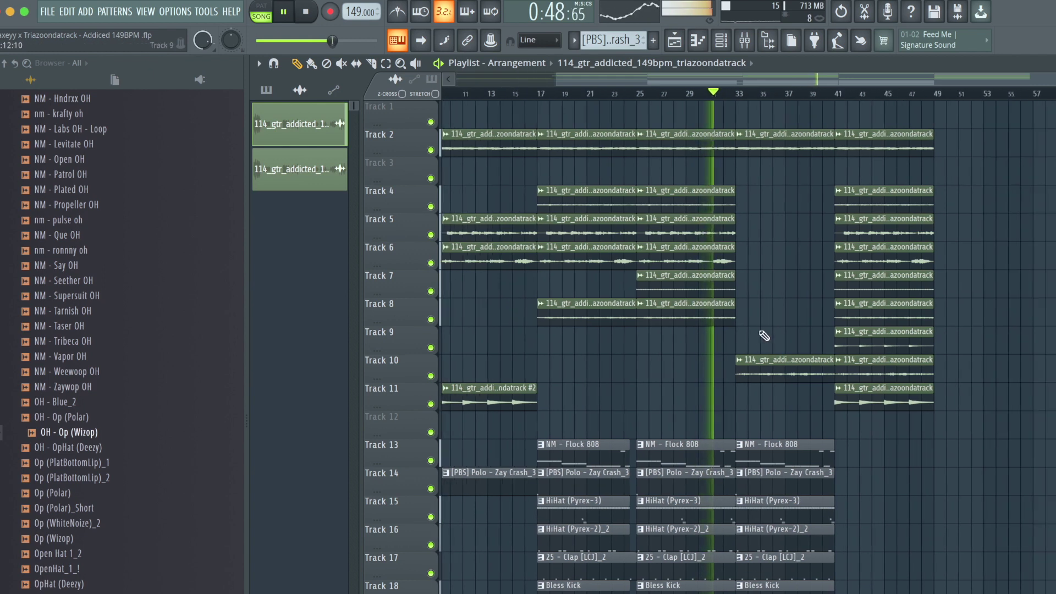
super+click(731, 205)
key(super+b)
Step: Try the bar 33 section with a Track 7 clip and without its Track 4 clip
super+click(728, 292)
key(super+b)
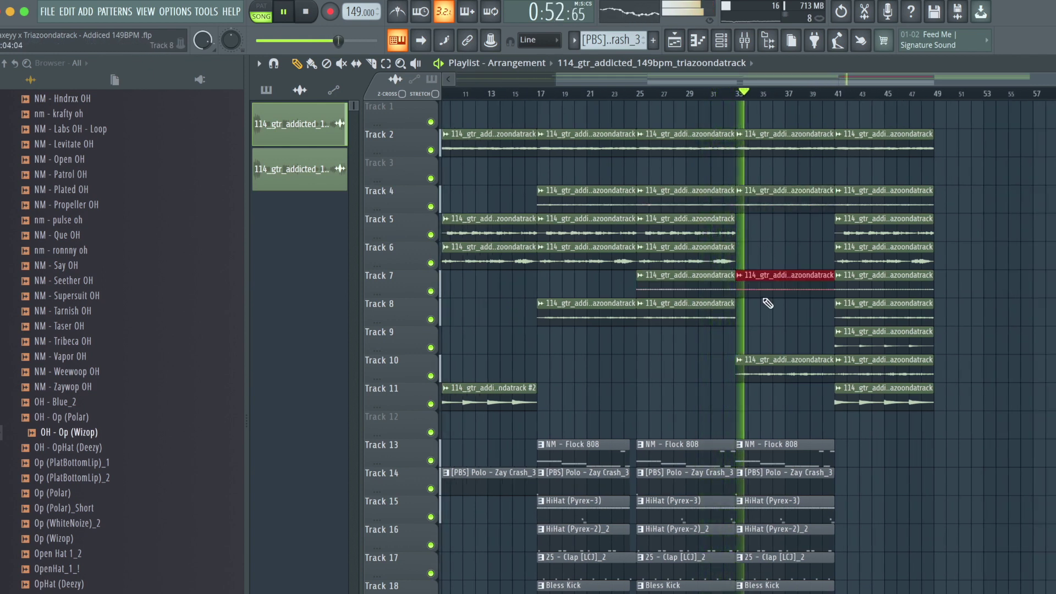
right_click(784, 293)
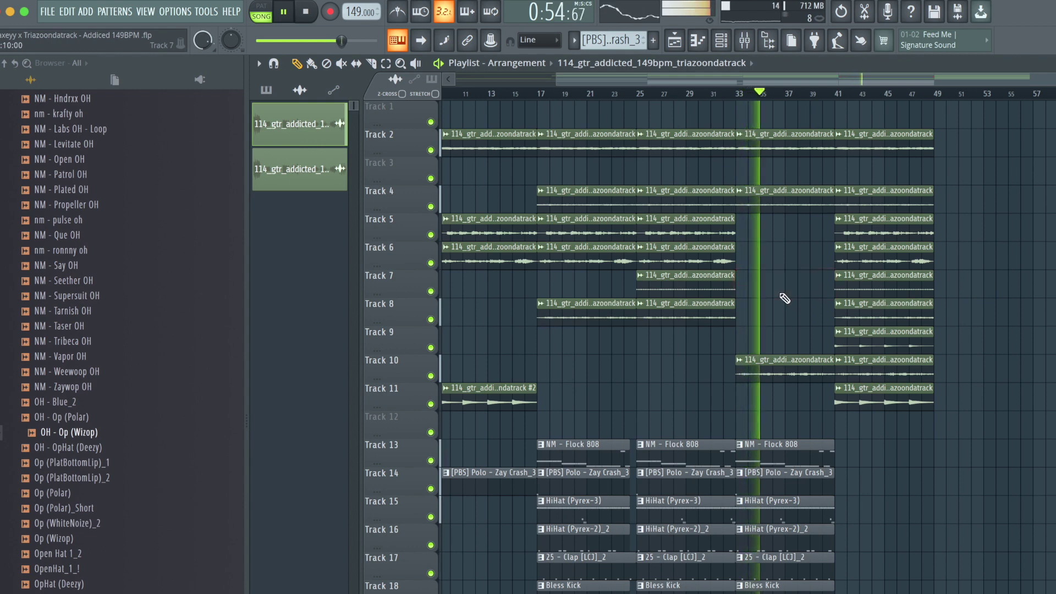
scroll(785, 293, right, 3)
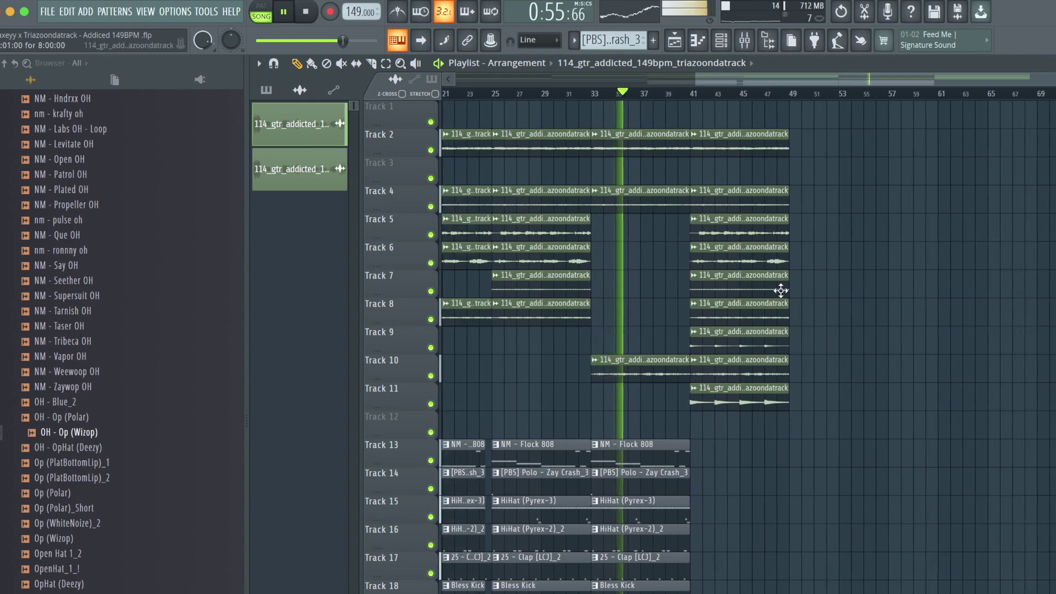
right_click(641, 208)
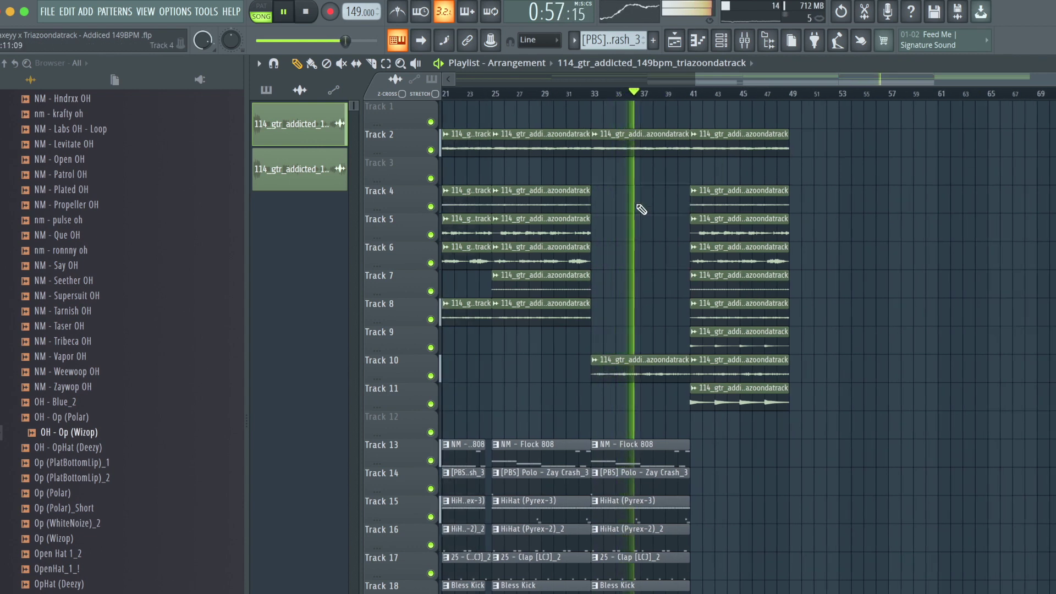
click(613, 191)
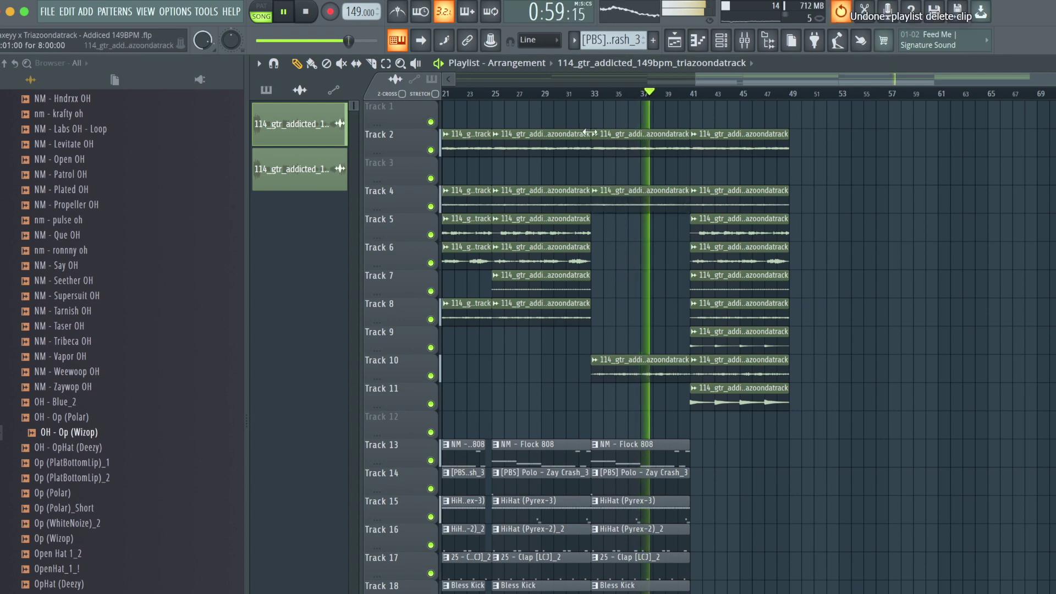
Step: Delete the Track 5, 6, 7 and 11 clips at bar 41
right_click(728, 262)
right_click(733, 283)
right_click(736, 233)
scroll(857, 297, left, 5)
right_click(949, 406)
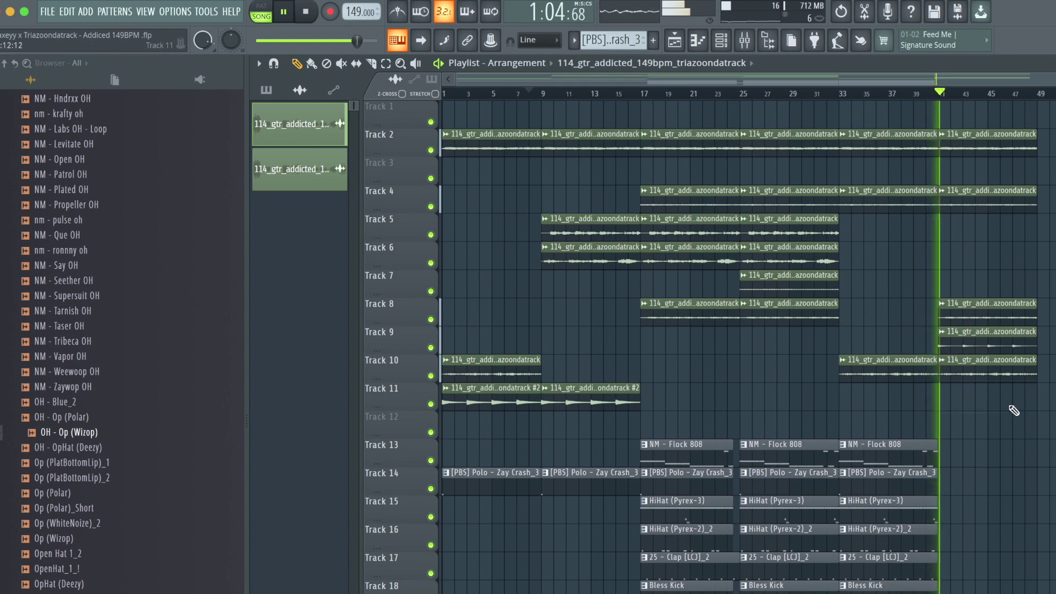
Step: Duplicate the drum pattern clips from bar 33 to bar 41 and clear the selection
drag(1008, 420, 880, 592)
key(super+b)
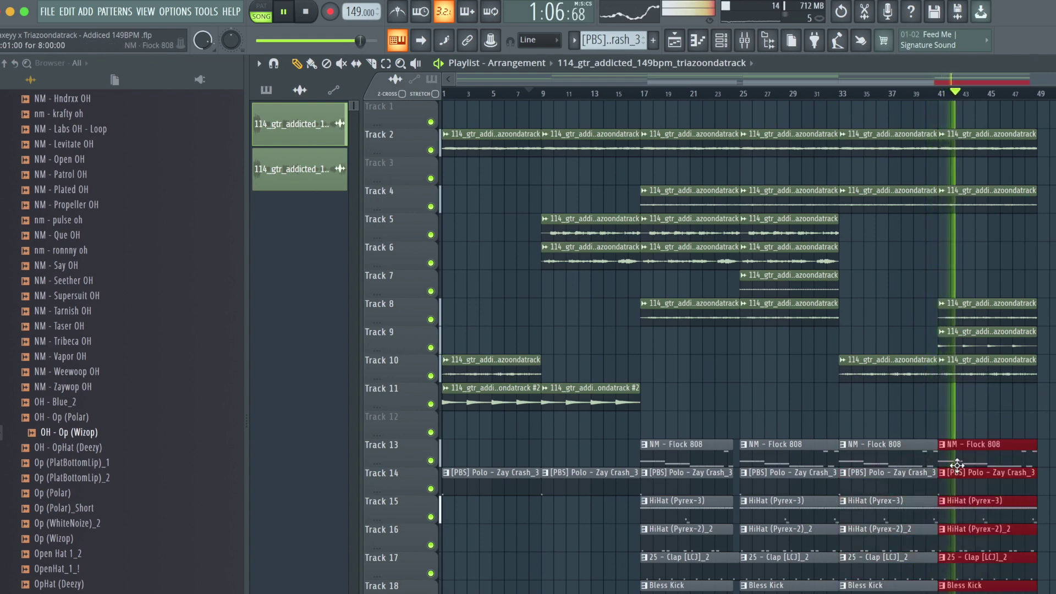
scroll(958, 465, right, 5)
key(super+d)
scroll(879, 440, left, 3)
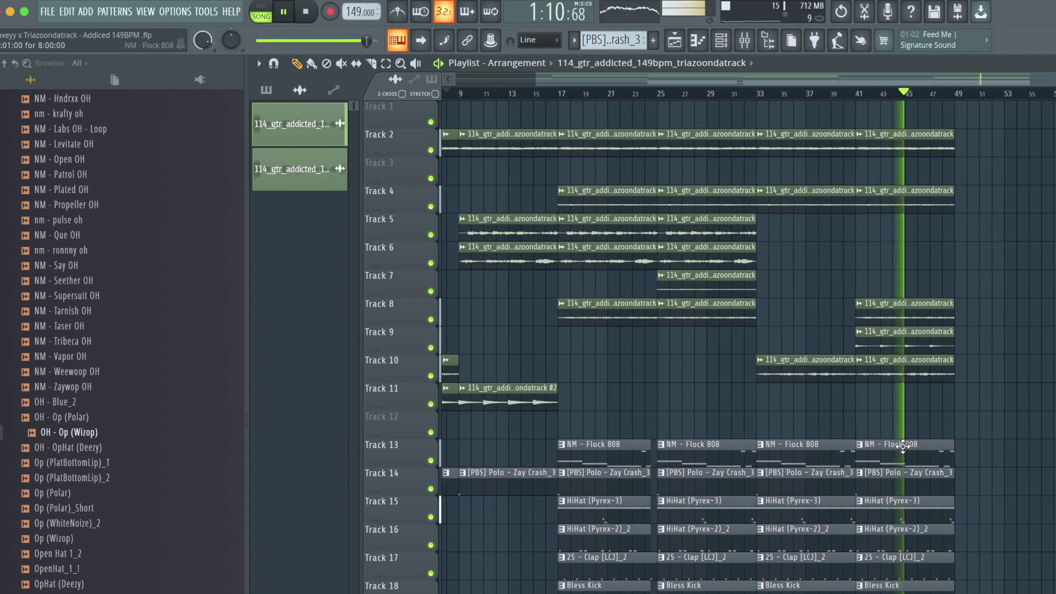
scroll(912, 453, right, 3)
scroll(908, 440, left, 3)
scroll(933, 438, left, 3)
Step: Place the Track 11 #2 clip at bar 49 and duplicate the other guitar clips from bar 41 to bar 49
click(483, 396)
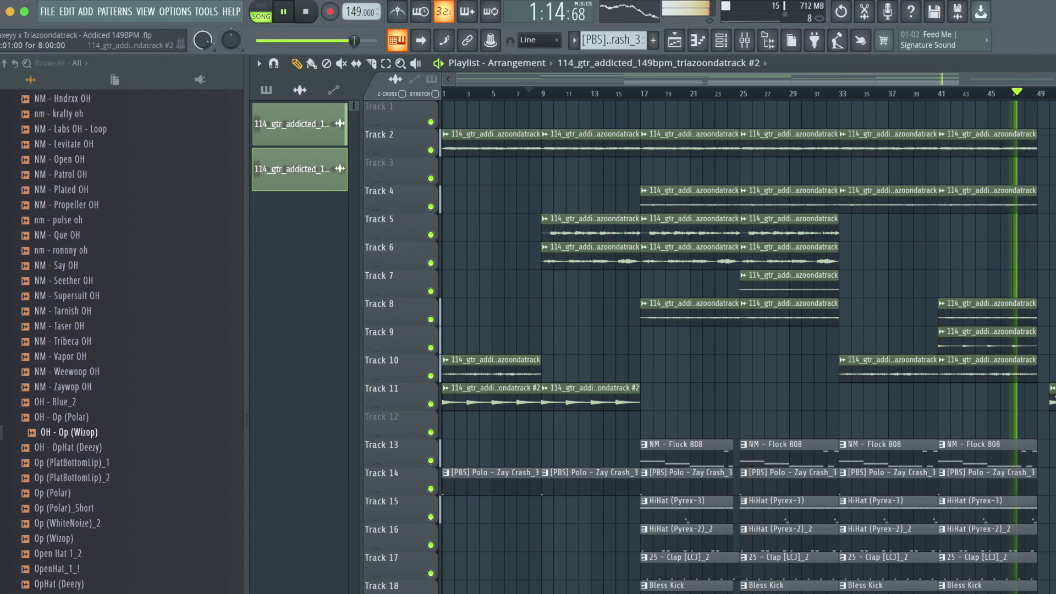
drag(1005, 397, 979, 144)
key(super+b)
Step: Copy the Track 5 and 6 clips from bar 25 to bar 49
drag(801, 230, 797, 263)
key(super+b)
drag(1052, 254, 1055, 254)
Step: Delete the stray Track 6 clip just before bar 49 and replay from shortly before that bar
right_click(1029, 247)
right_click(1030, 232)
right_click(1029, 248)
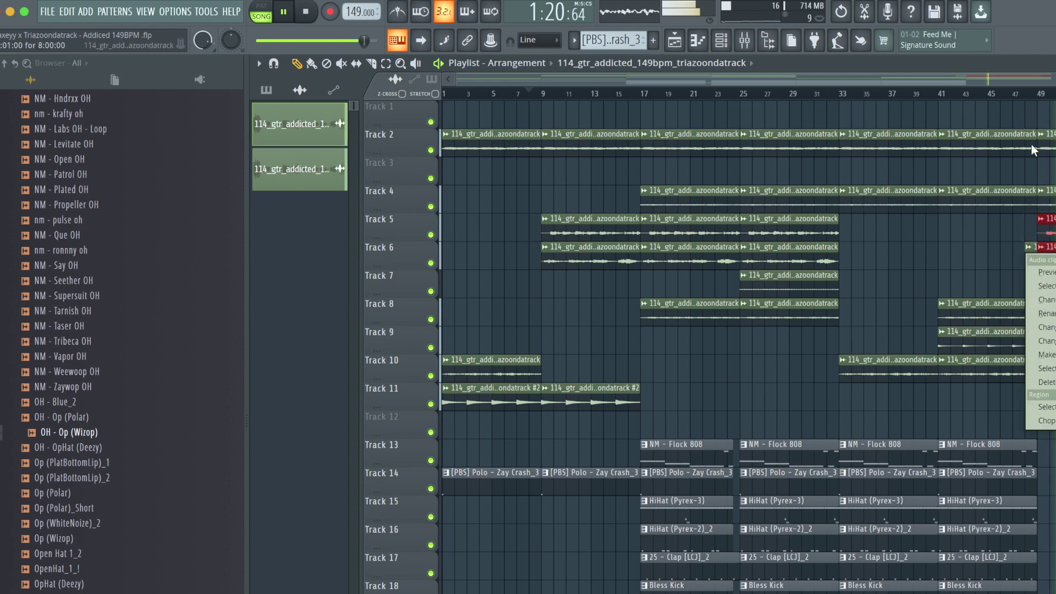
click(1015, 93)
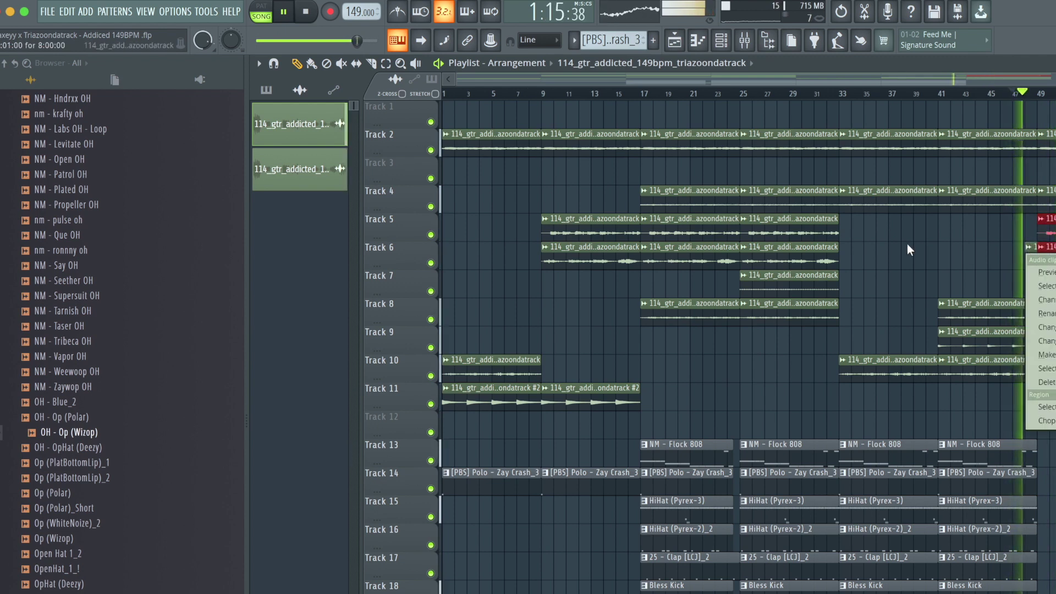
click(936, 245)
right_click(1031, 256)
Step: Duplicate the Zay Crash_3 clip on Track 14 from bar 41 to bar 49
scroll(1040, 292, right, 5)
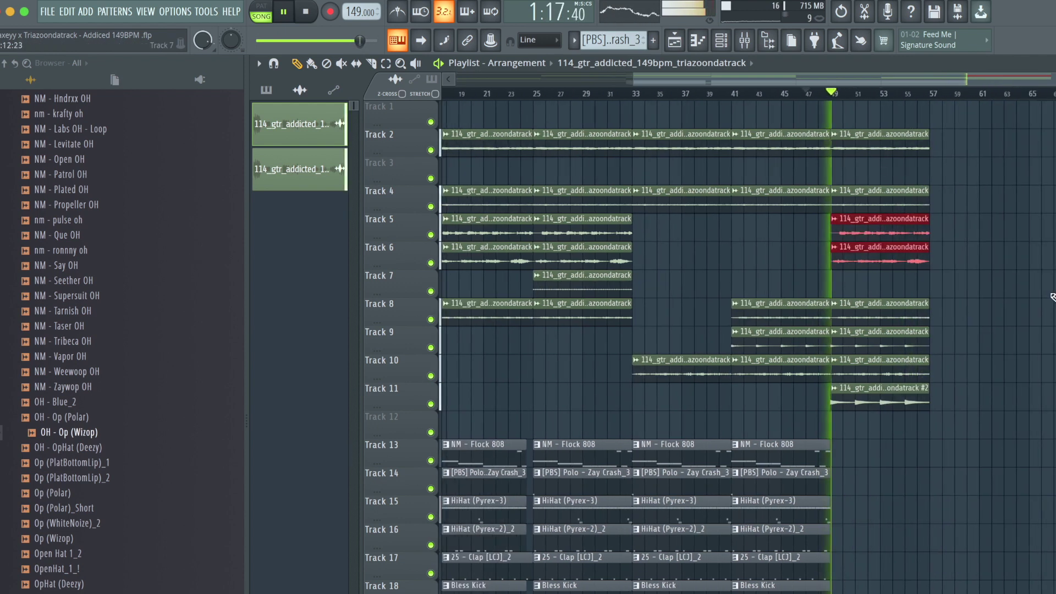
scroll(1012, 357, up, 3)
super+click(735, 485)
key(super+b)
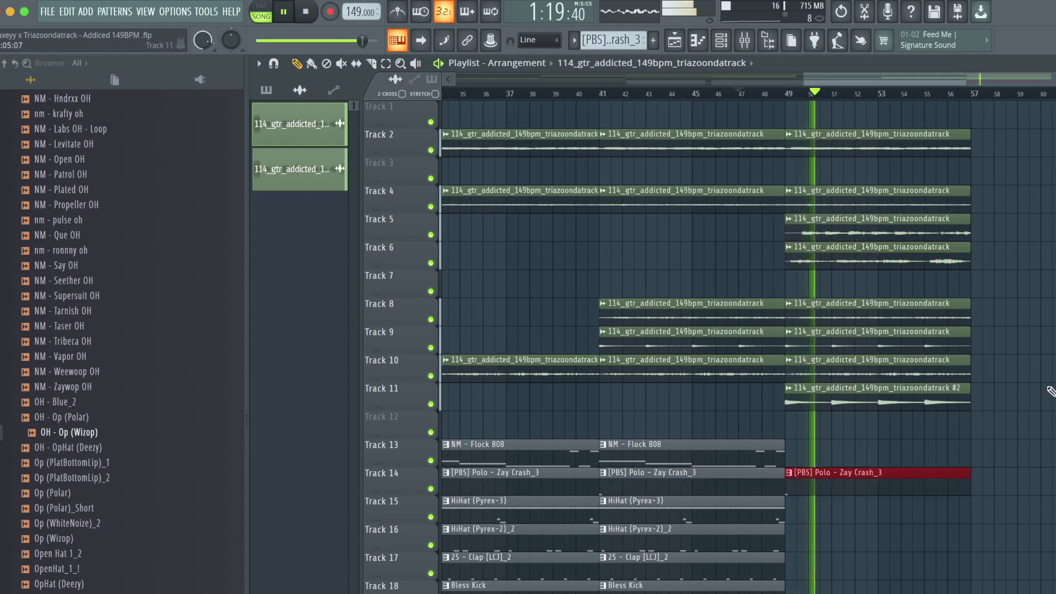
Step: Try removing the Track 10 clip at bar 49
scroll(990, 377, down, 3)
right_click(983, 376)
key(ctrl+z)
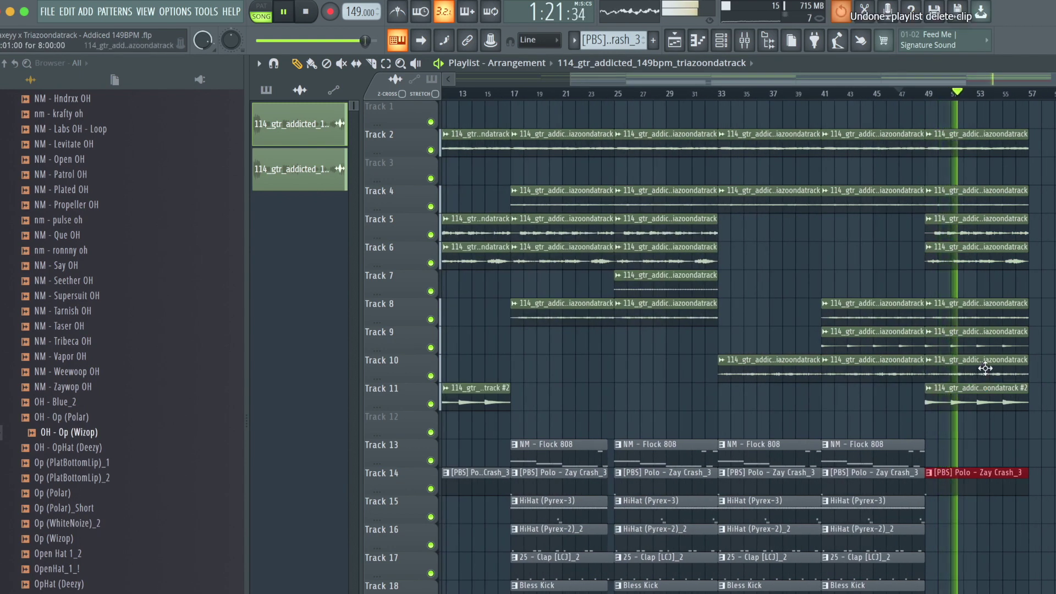
Step: Try removing the Track 6 clip at bar 49
right_click(976, 267)
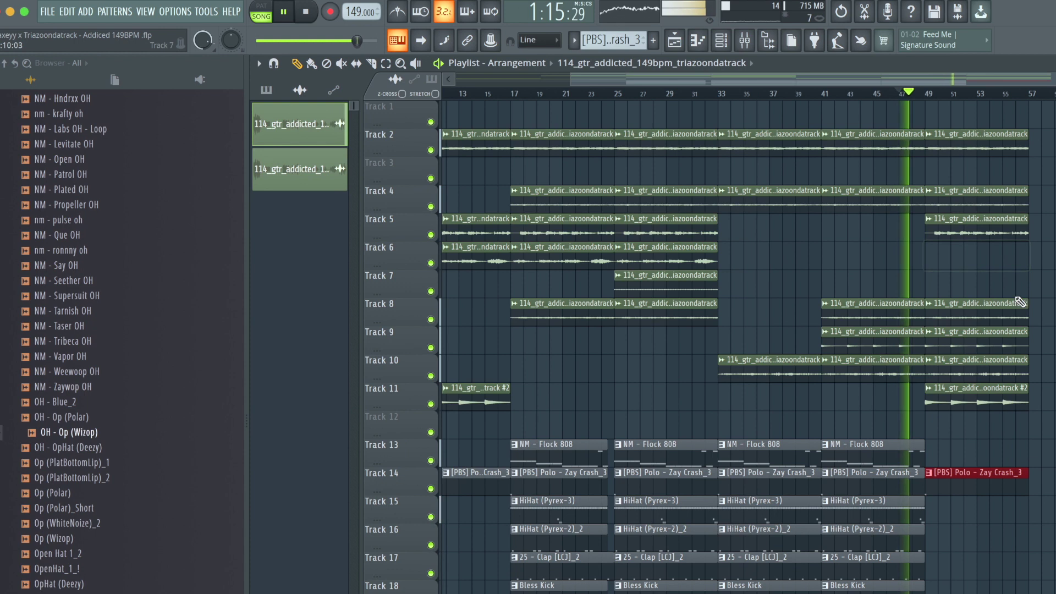
scroll(993, 286, down, 3)
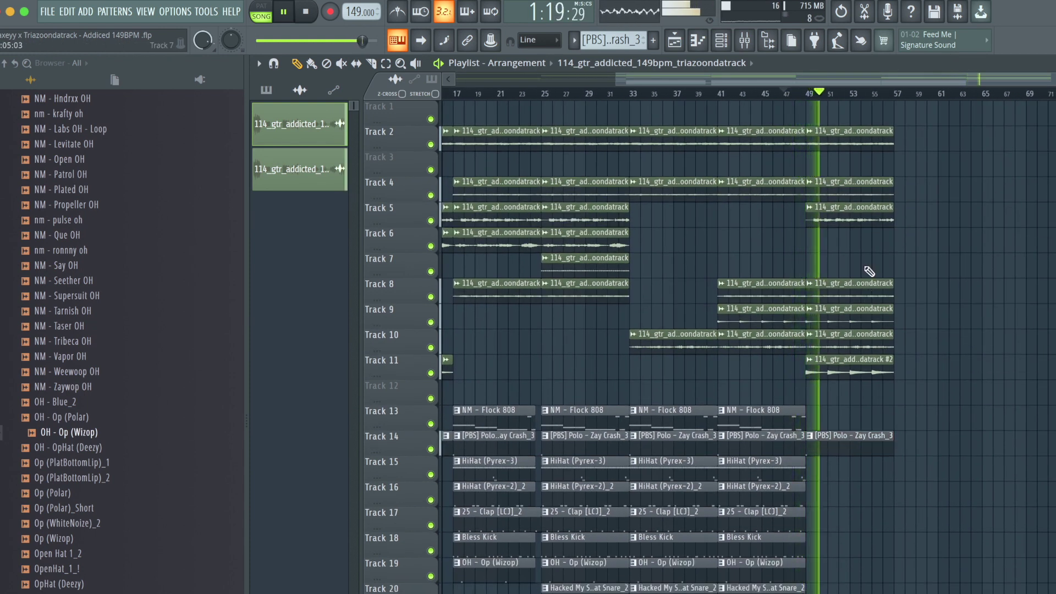
key(ctrl+z)
Step: Remove the Track 4 and Track 8 clips at bar 49 and replay from shortly before that bar
right_click(850, 189)
right_click(859, 290)
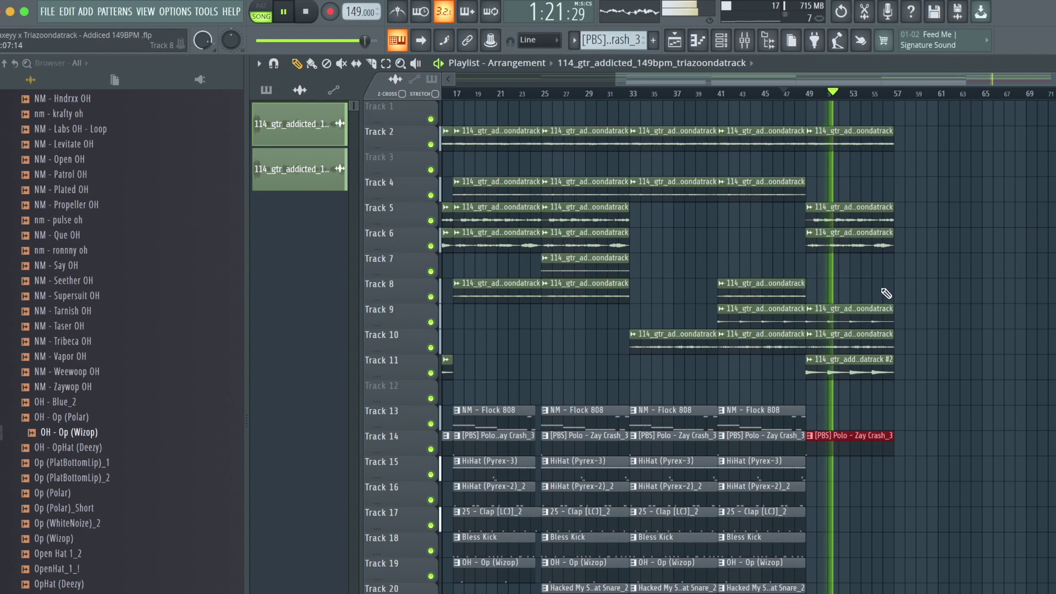
key(space)
key(space)
scroll(943, 286, left, 5)
scroll(990, 289, down, 1)
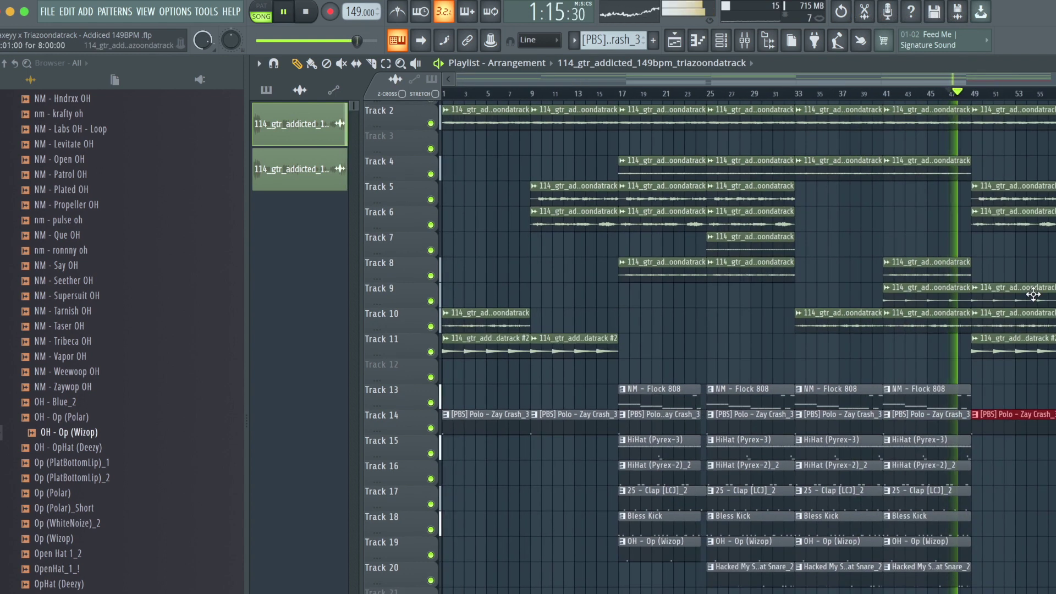
scroll(1033, 292, down, 1)
scroll(1036, 270, up, 1)
scroll(1037, 269, up, 1)
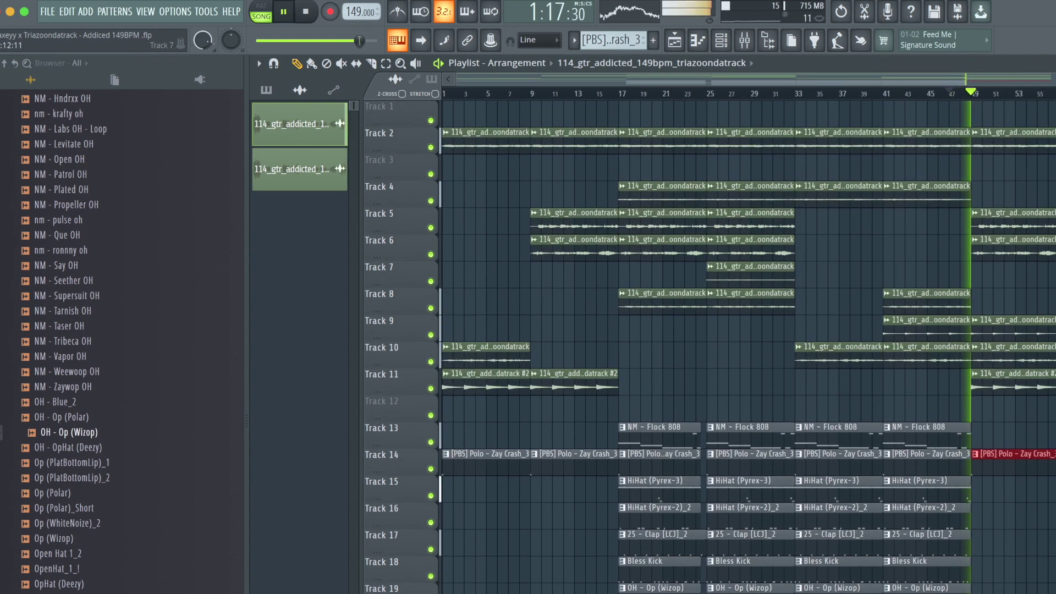
Step: Restore the Track 4 clip at bar 49 and remove the Track 5 clip at that bar
scroll(1036, 270, right, 5)
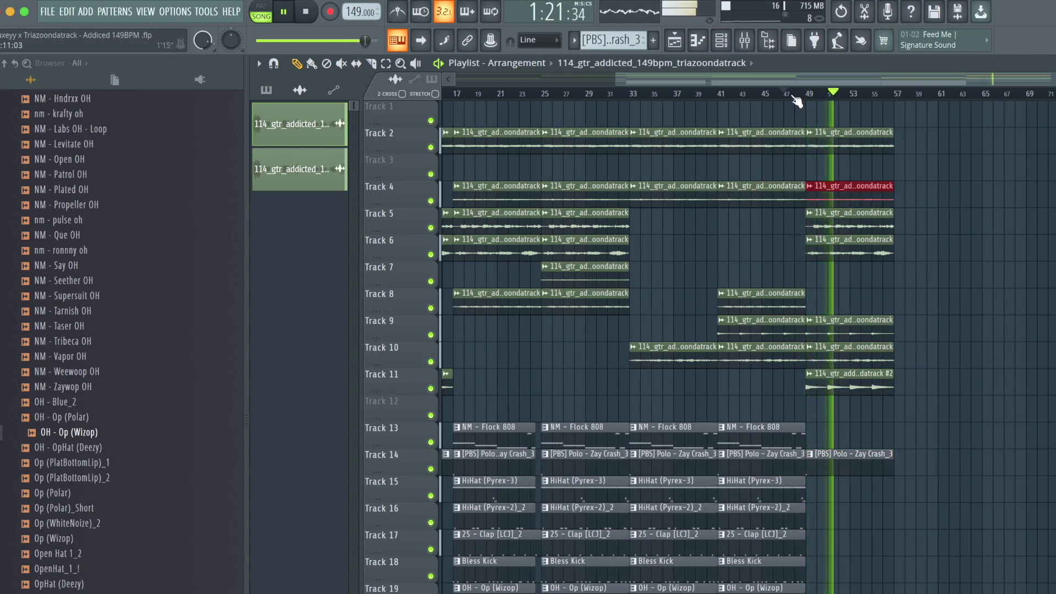
scroll(913, 285, left, 5)
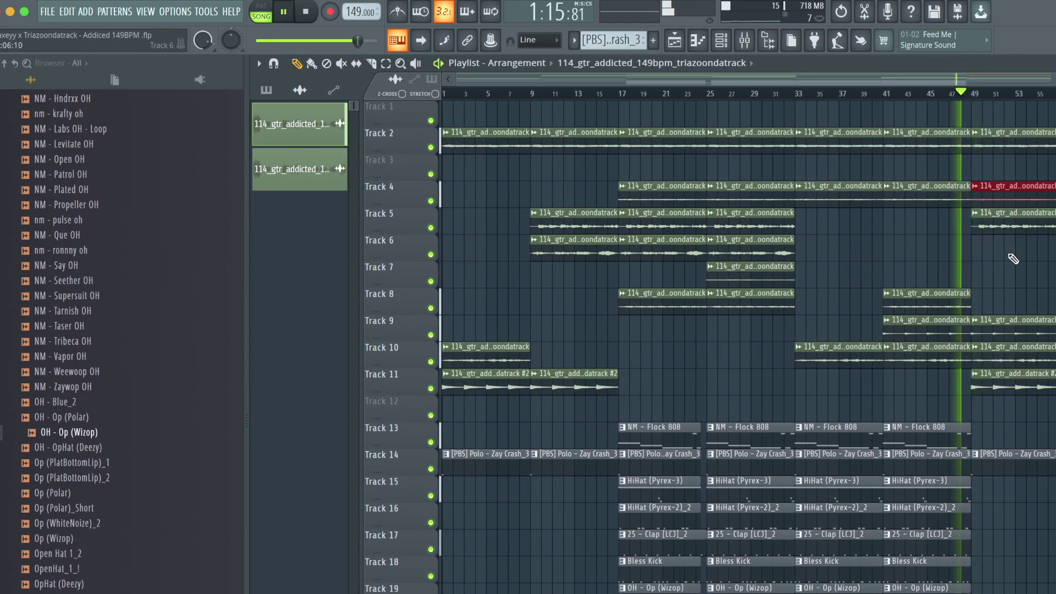
key(ctrl+z)
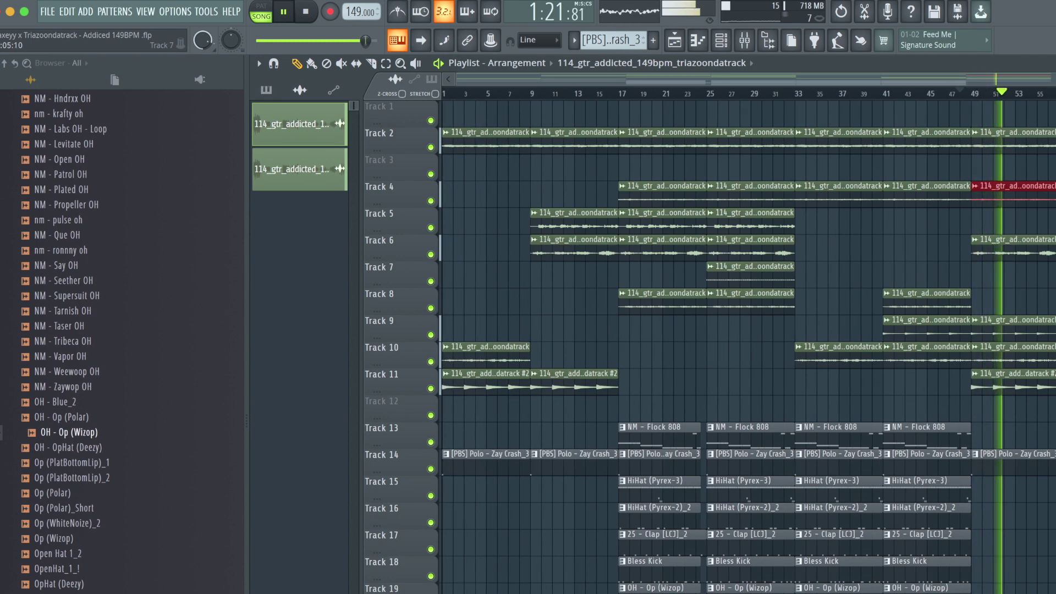
Step: Duplicate all clips from bars 17 through 56 so the copied section starts at bar 57, and clear the selection
drag(1053, 592, 640, 127)
key(ctrl+b)
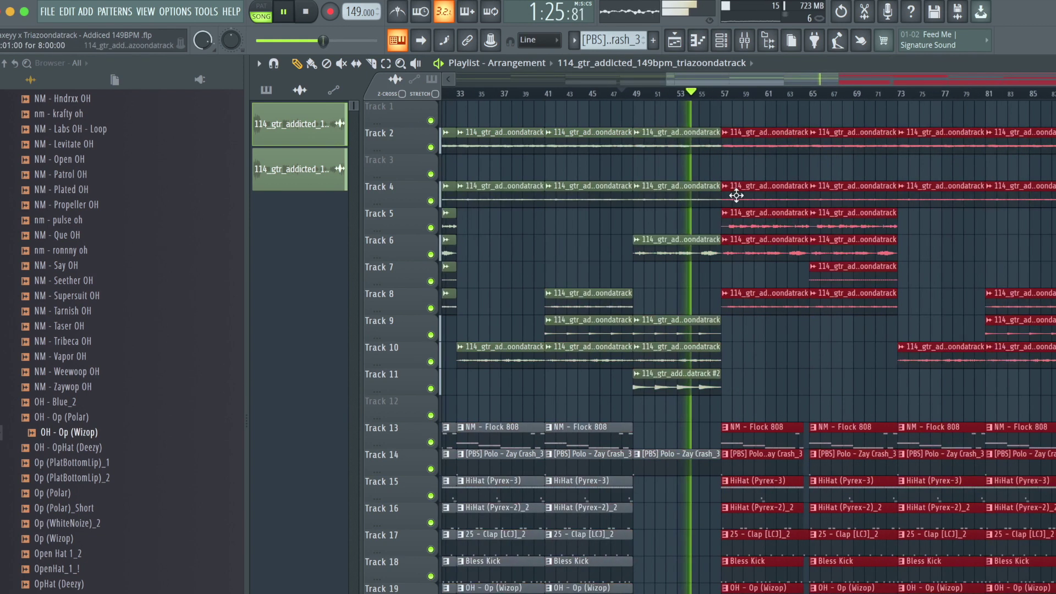
scroll(736, 196, down, 4)
scroll(687, 220, down, 2)
scroll(695, 205, right, 1)
scroll(696, 205, up, 1)
scroll(695, 205, left, 1)
ctrl+click(717, 250)
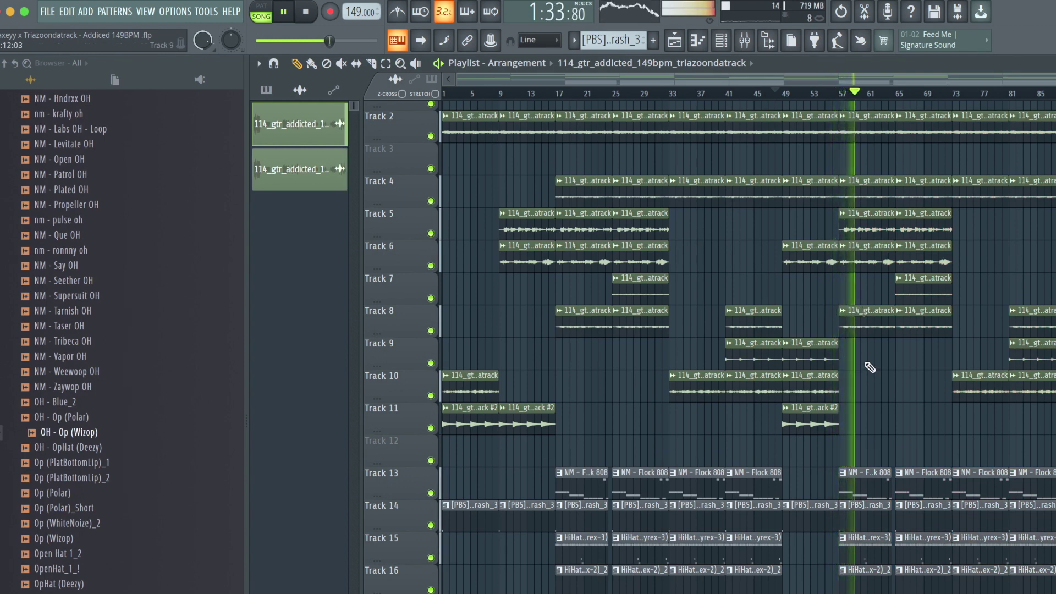
Step: Duplicate the whole section of clips from bars 57 through 96 so the copy starts at bar 97
scroll(869, 368, right, 2)
scroll(869, 367, right, 1)
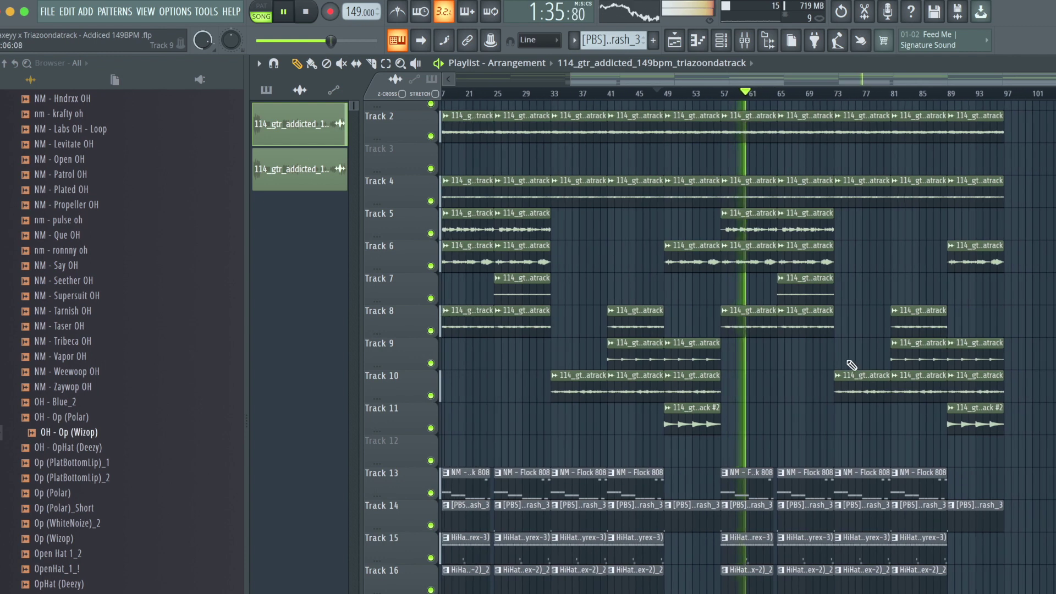
scroll(848, 358, down, 1)
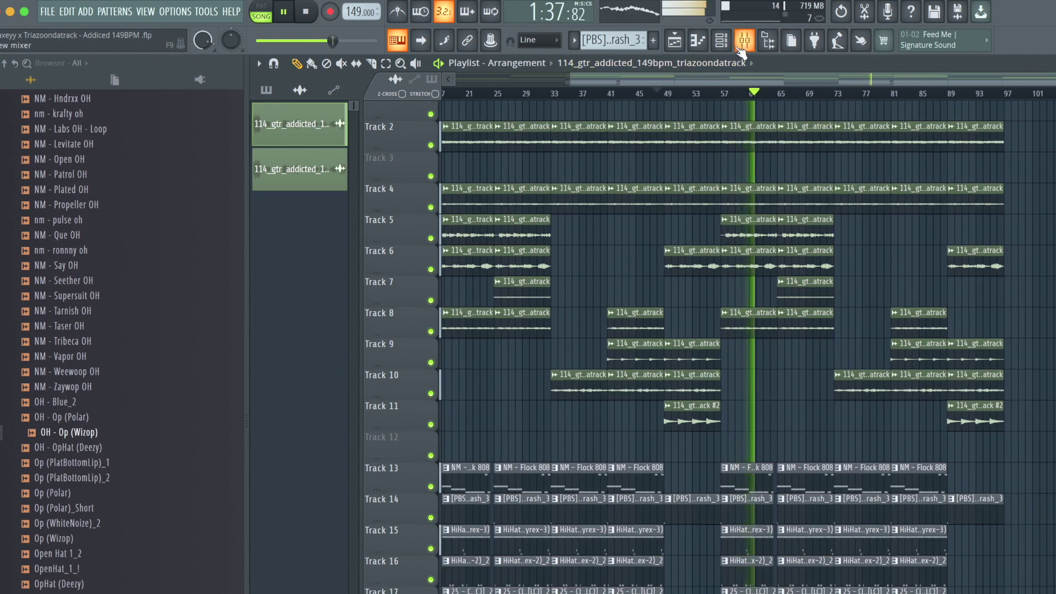
drag(1054, 592, 743, 130)
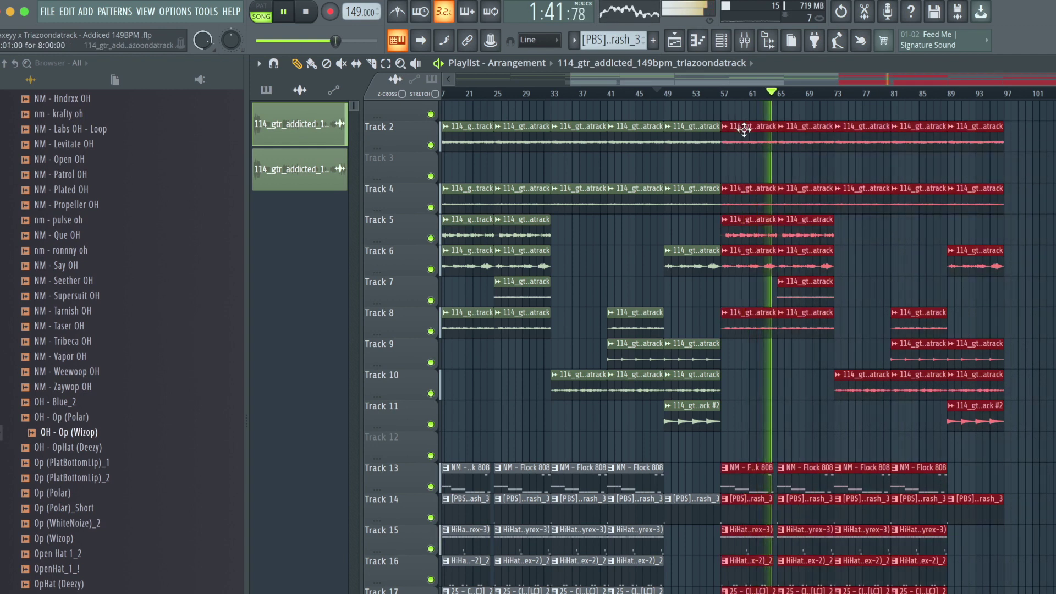
key(super+b)
Step: Delete the drum clips from bar 113 except the Track 14 crash there, and clear all clips from bar 121 onward
drag(1054, 592, 998, 478)
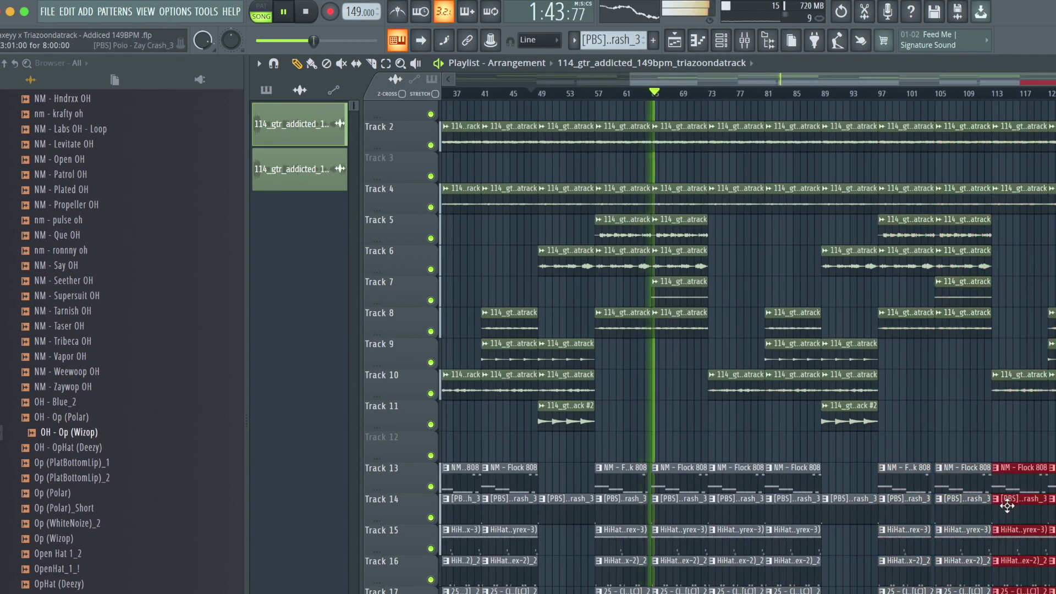
key(Delete)
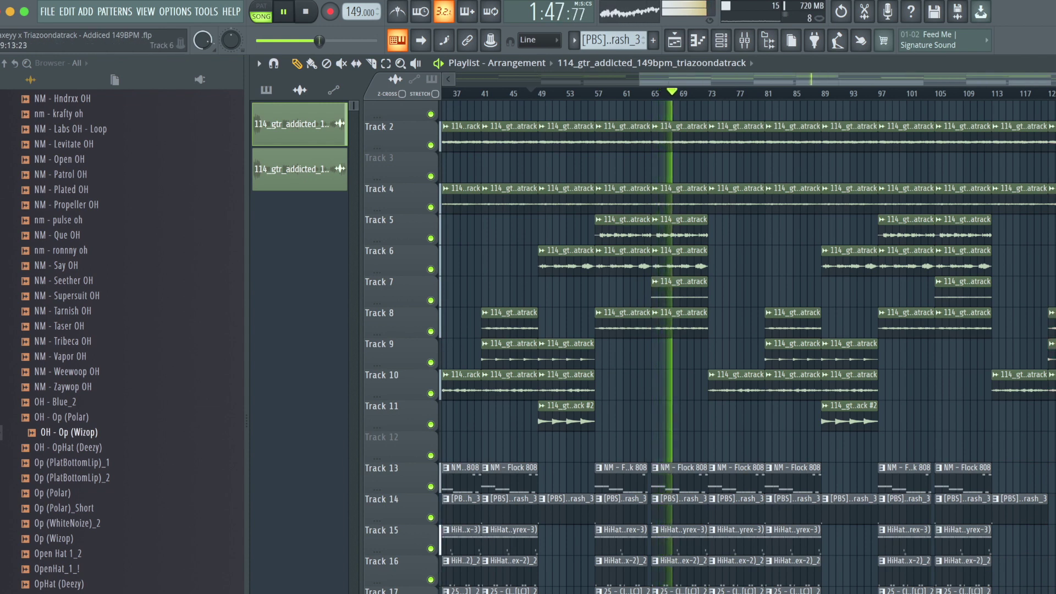
scroll(1054, 251, down, 1)
scroll(1045, 229, up, 1)
scroll(1018, 229, up, 3)
Step: At bar 113, add copies of the Track 5 to 8 clips from bar 105 and a Track 9 clip, and remove the Track 2 clip
drag(960, 219, 967, 354)
key(super+b)
right_click(1023, 145)
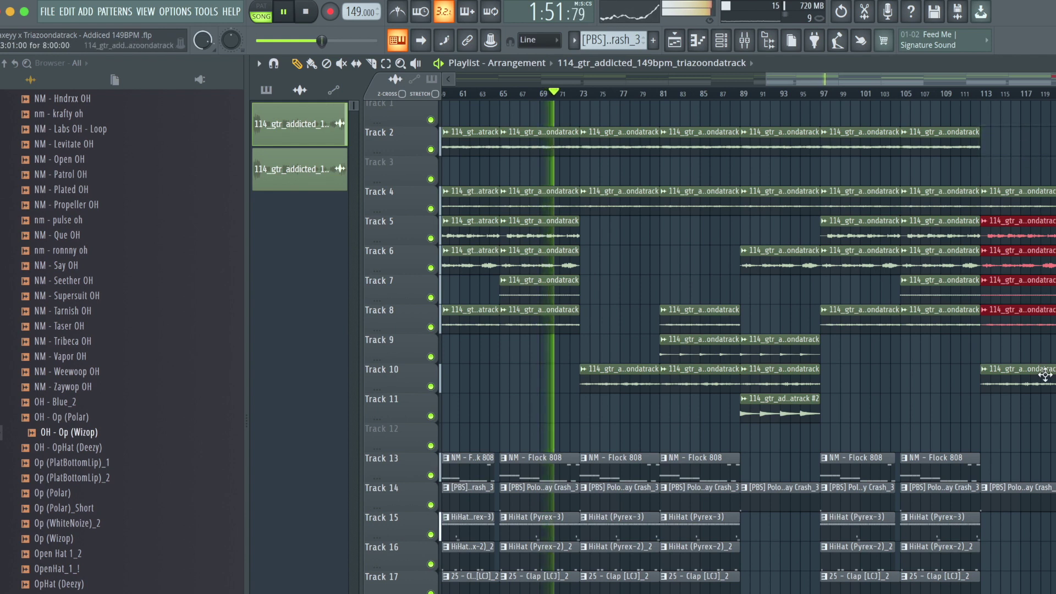
click(996, 350)
click(995, 350)
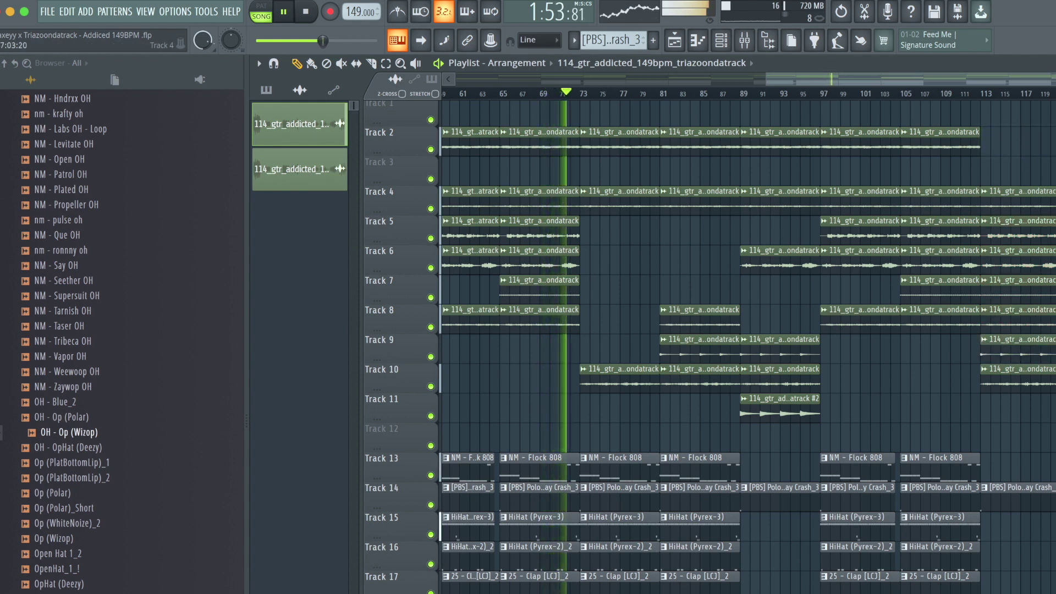
Step: Try removing the NM - Flock 808 clip on Track 13 at bar 73
scroll(984, 325, down, 3)
scroll(916, 279, up, 3)
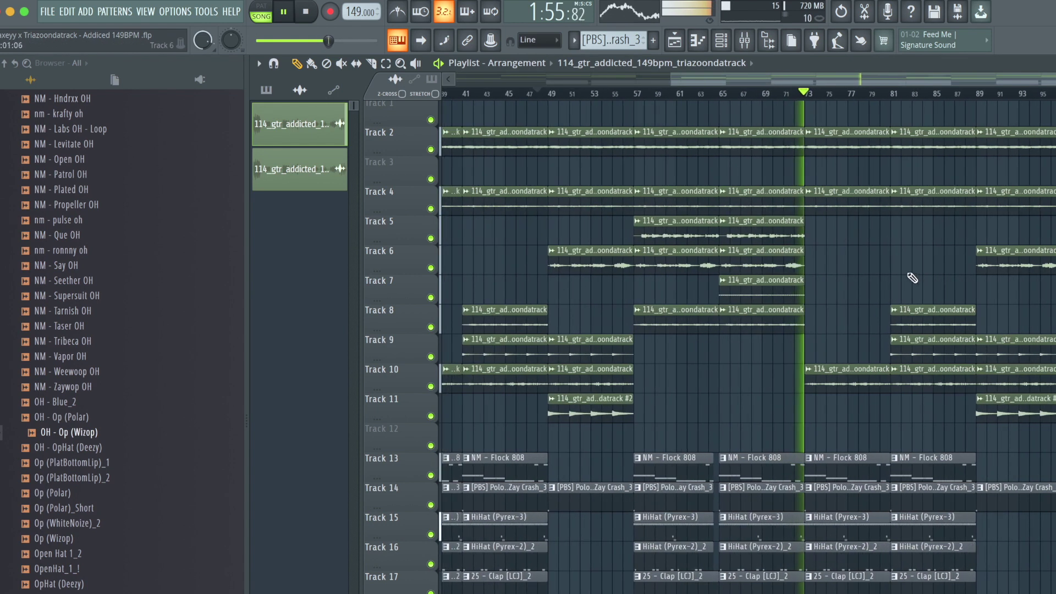
scroll(821, 455, up, 2)
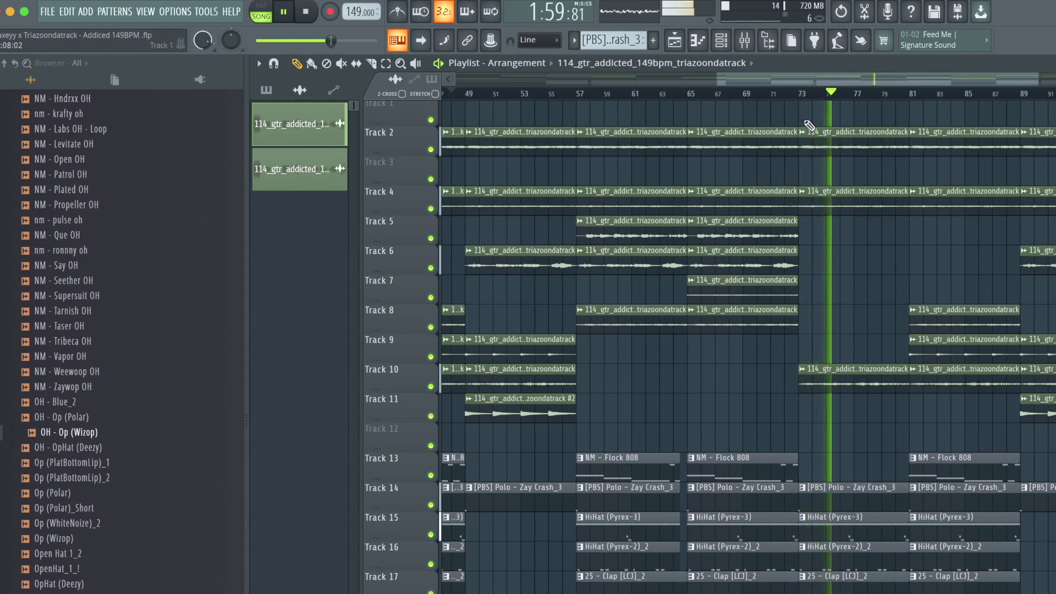
scroll(840, 213, down, 3)
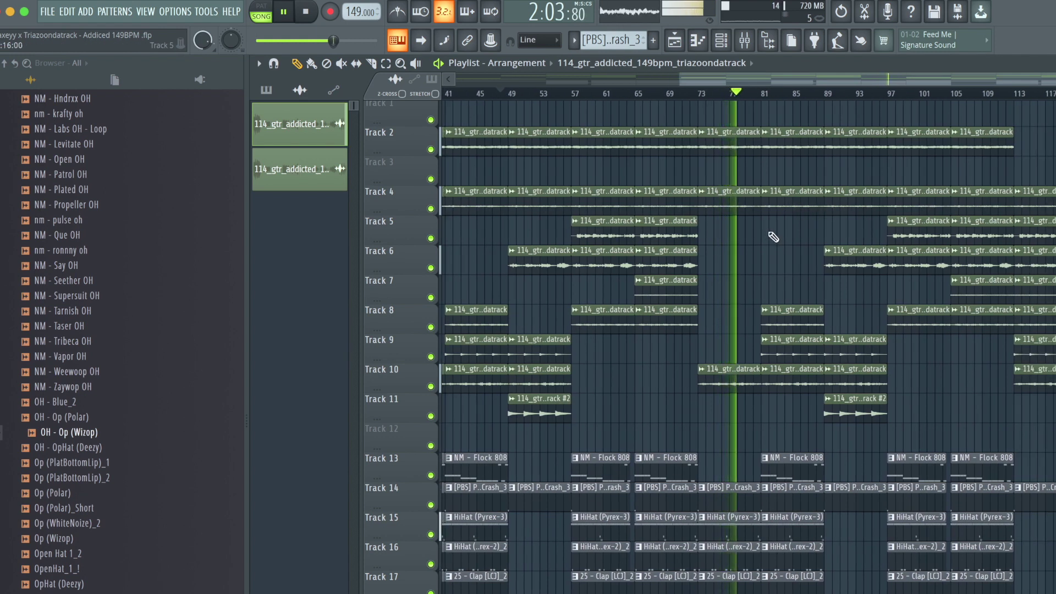
Step: Remove the NM - Flock 808 clip on Track 13 at bar 33 and play from shortly before bar 89
scroll(771, 235, down, 2)
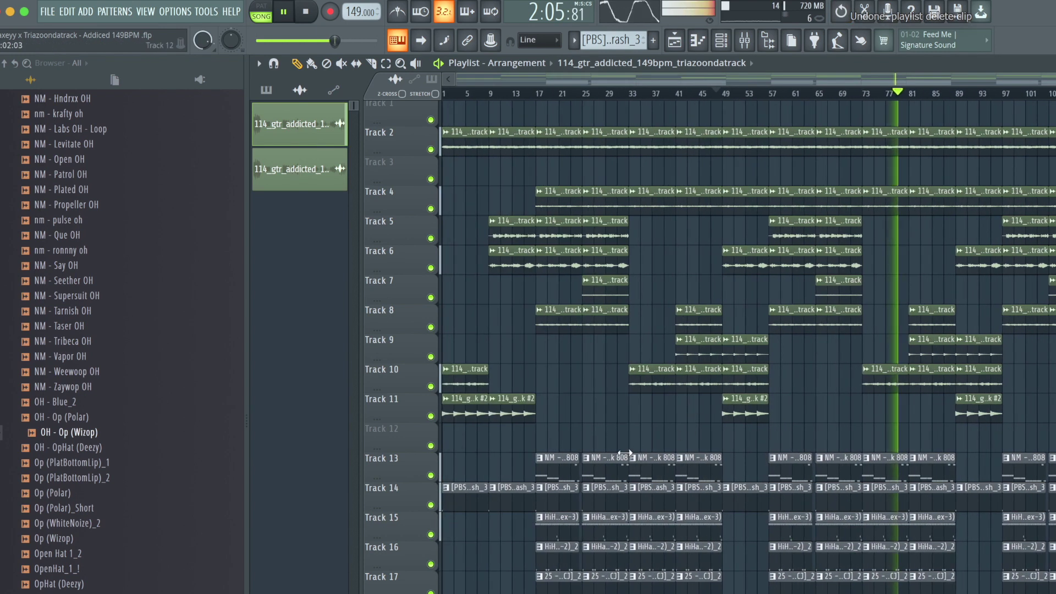
scroll(813, 259, right, 2)
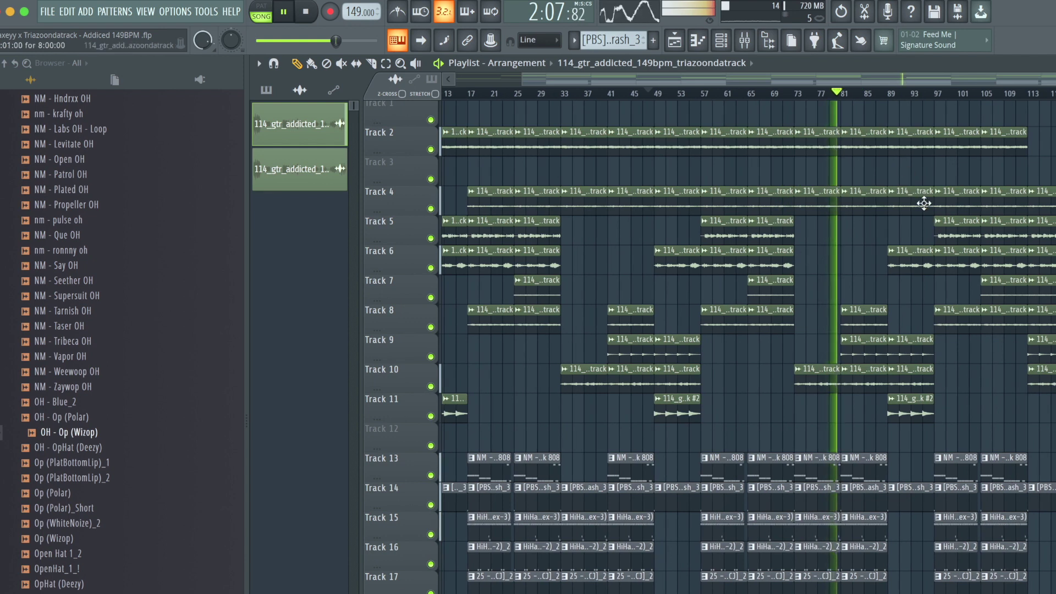
scroll(924, 202, up, 2)
scroll(920, 221, right, 2)
click(820, 96)
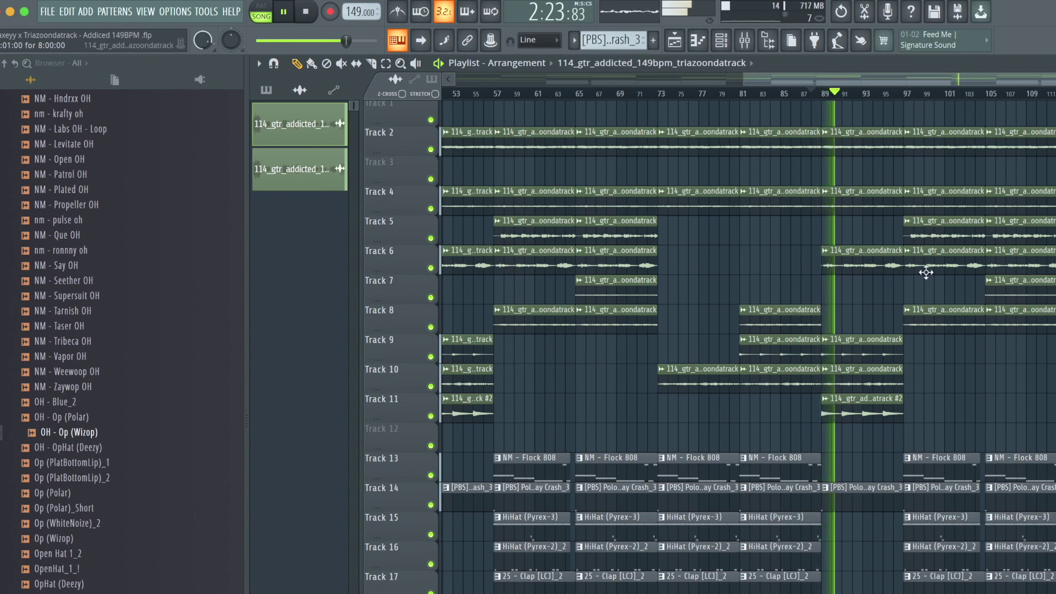
Step: Duplicate the Track 9 and Track 10 guitar clips from bar 89 to bars 97 and 105
key(super+b)
scroll(912, 372, right, 3)
super+click(766, 344)
key(super+b)
key(super+b)
super+click(830, 379)
key(super+b)
super+click(1052, 381)
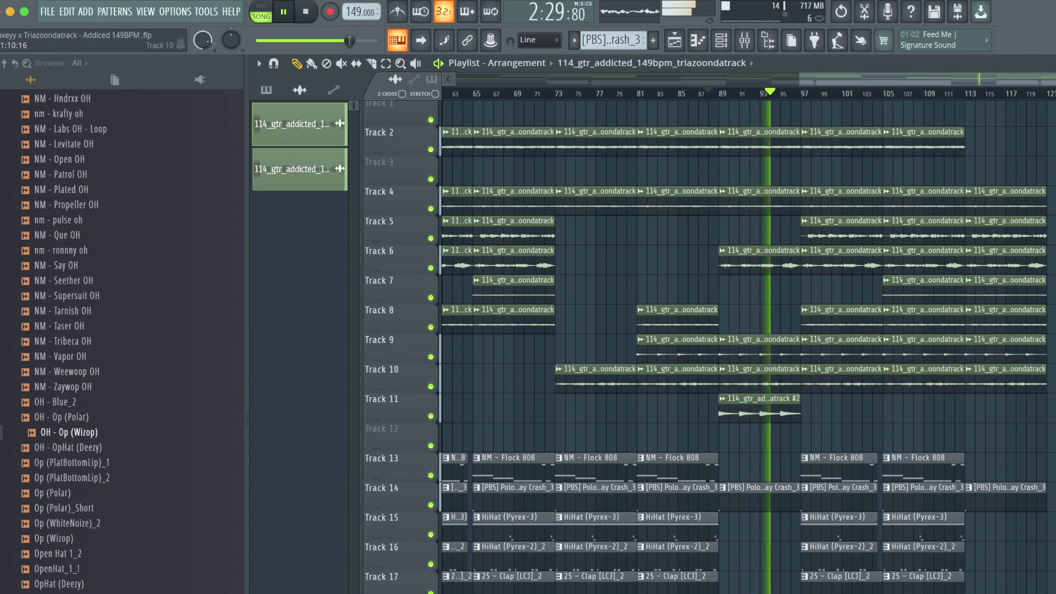
Step: Remove the Track 5 clip at bar 97 and the Track 10 clip at bar 105
scroll(839, 286, up, 3)
scroll(841, 285, down, 3)
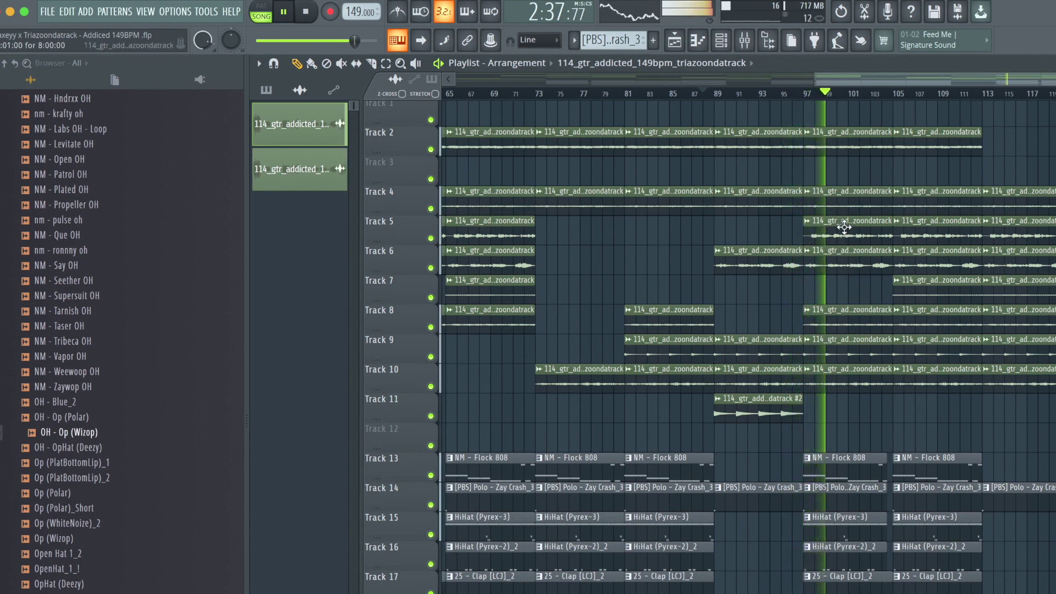
right_click(845, 227)
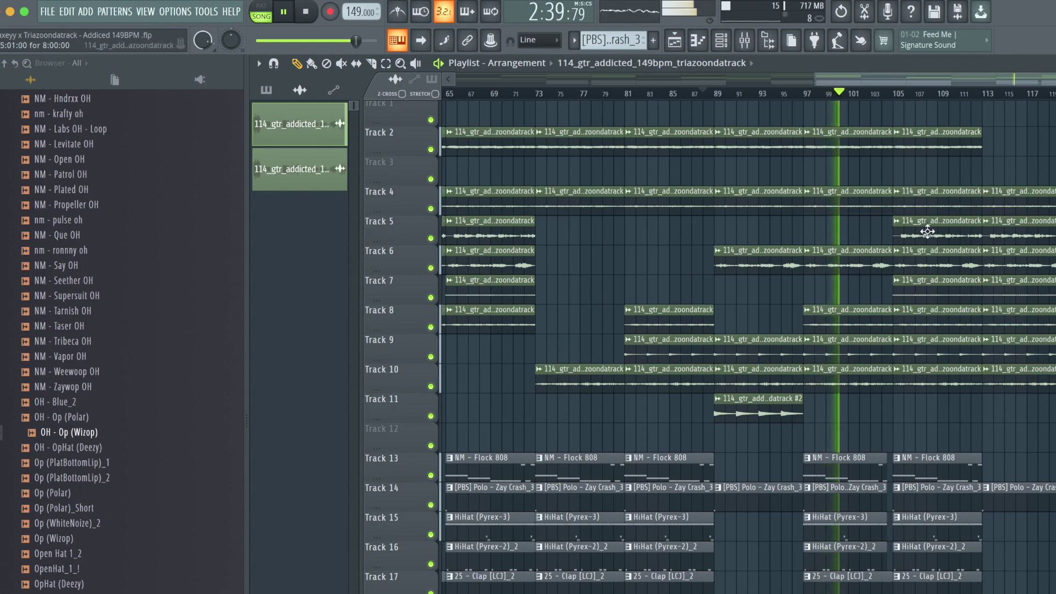
right_click(926, 379)
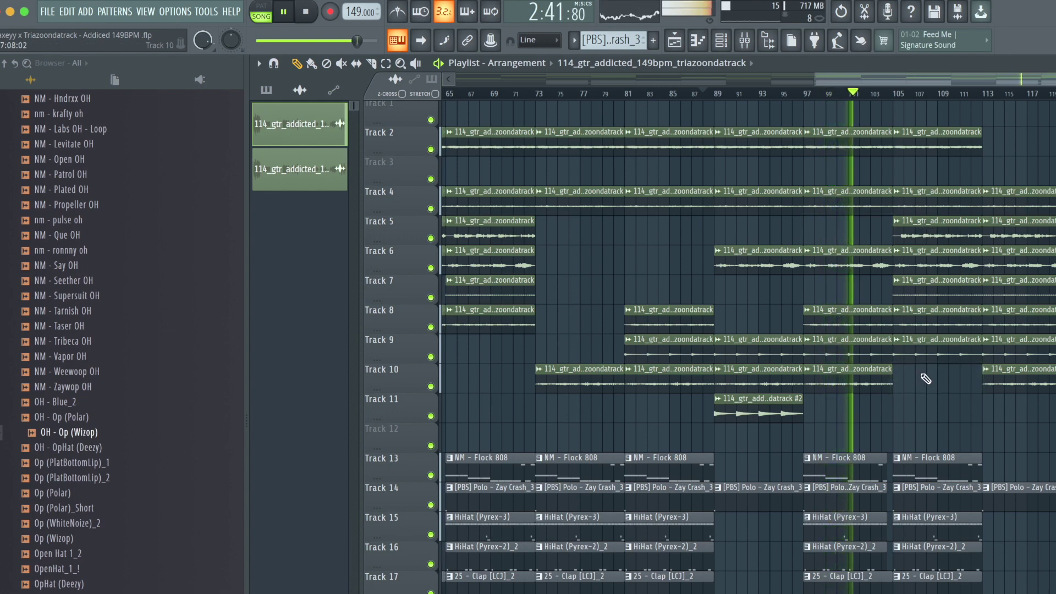
Step: Try removing the Track 9 clip at bar 105
scroll(941, 375, up, 2)
right_click(930, 357)
key(super+z)
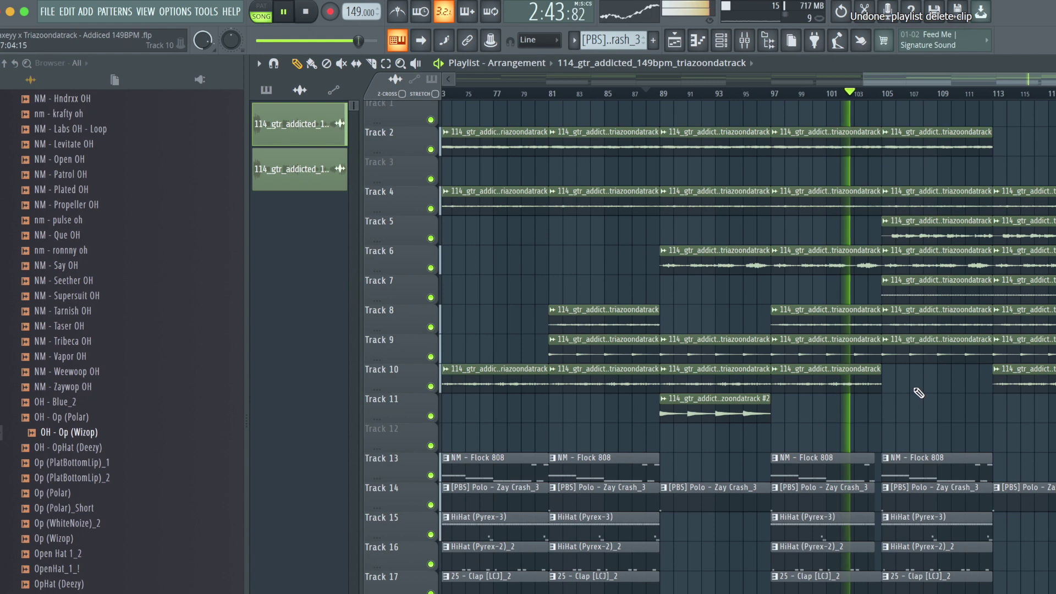
Step: Review the clip layout between bars 41 and 121 while the final section plays
scroll(924, 385, down, 3)
scroll(946, 347, right, 3)
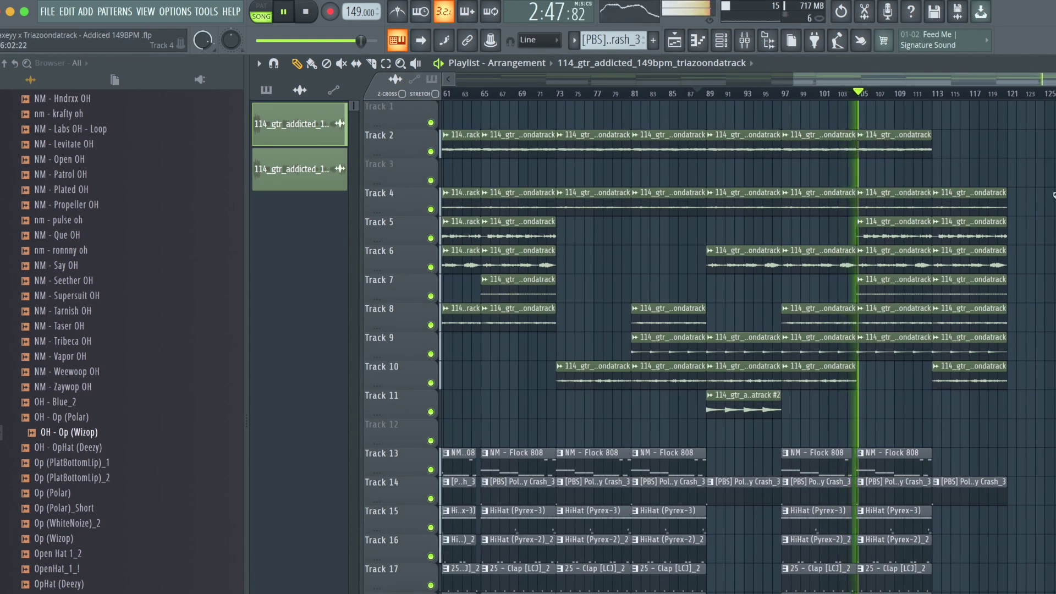
scroll(852, 330, up, 2)
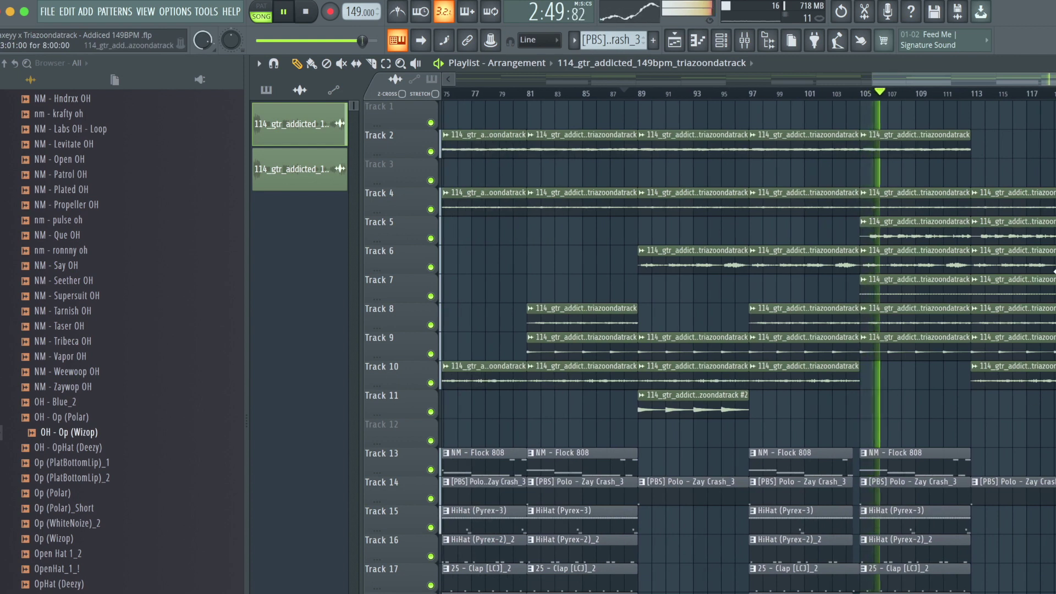
scroll(884, 549, up, 2)
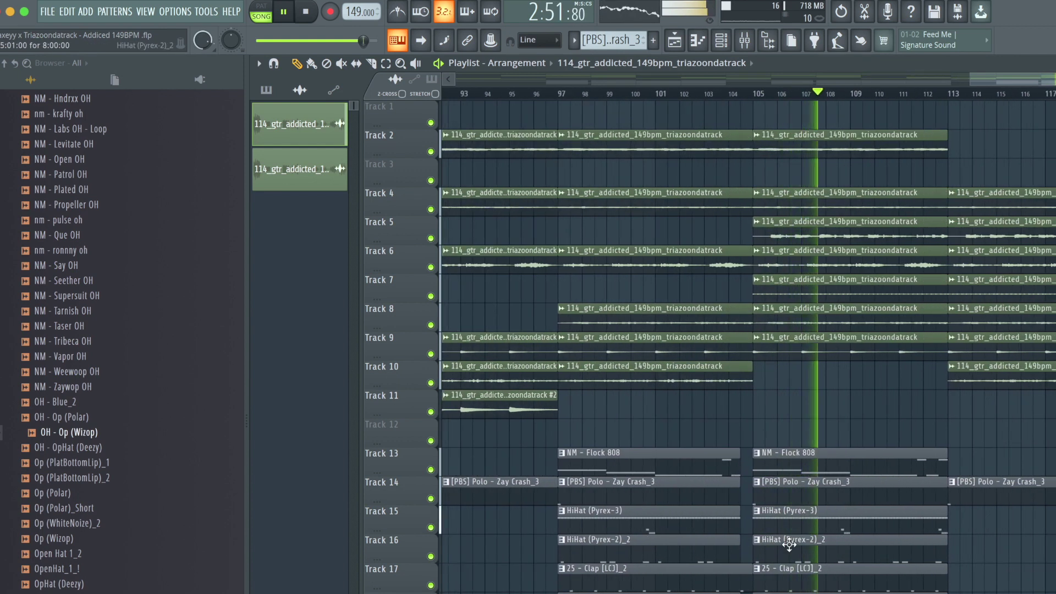
scroll(789, 545, down, 3)
scroll(771, 358, down, 1)
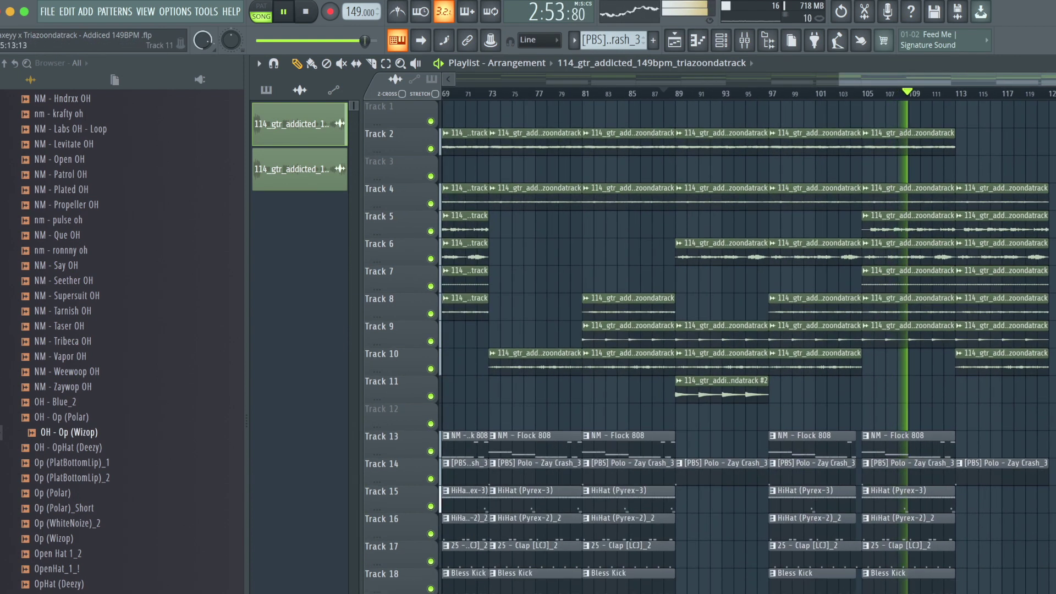
scroll(985, 397, down, 1)
scroll(985, 397, down, 1)
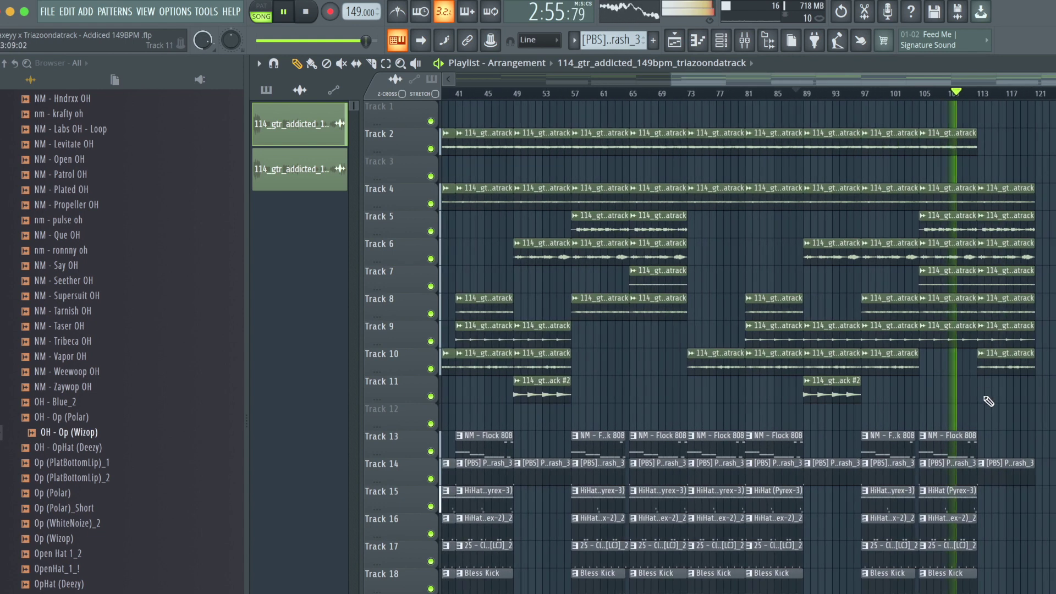
scroll(815, 449, up, 4)
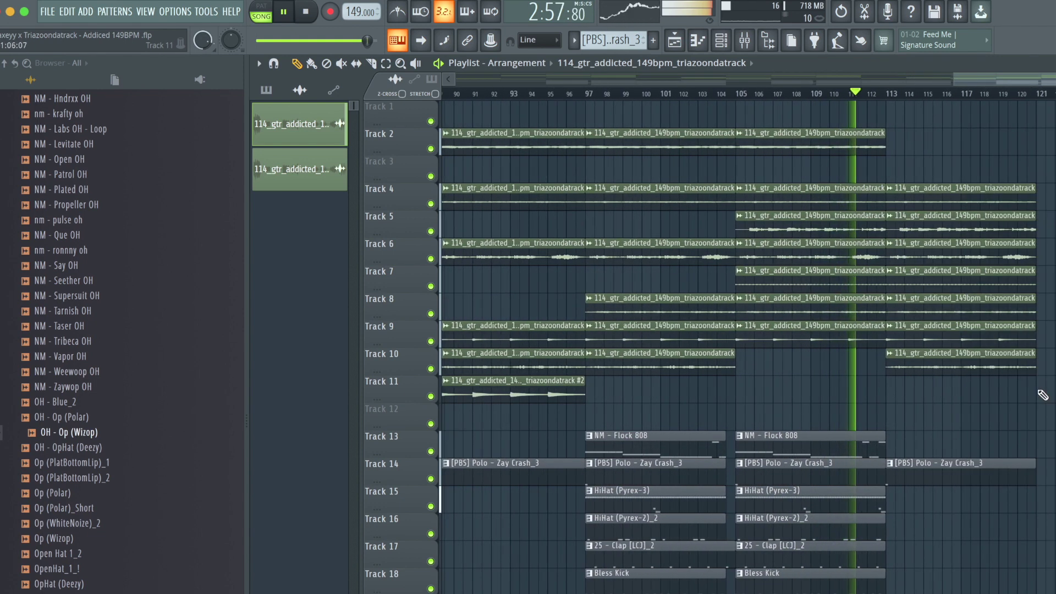
Step: Copy the drum clips from Track 13 downward at bar 105 to bar 121
drag(813, 449, 805, 593)
drag(801, 591, 1055, 593)
scroll(832, 184, right, 3)
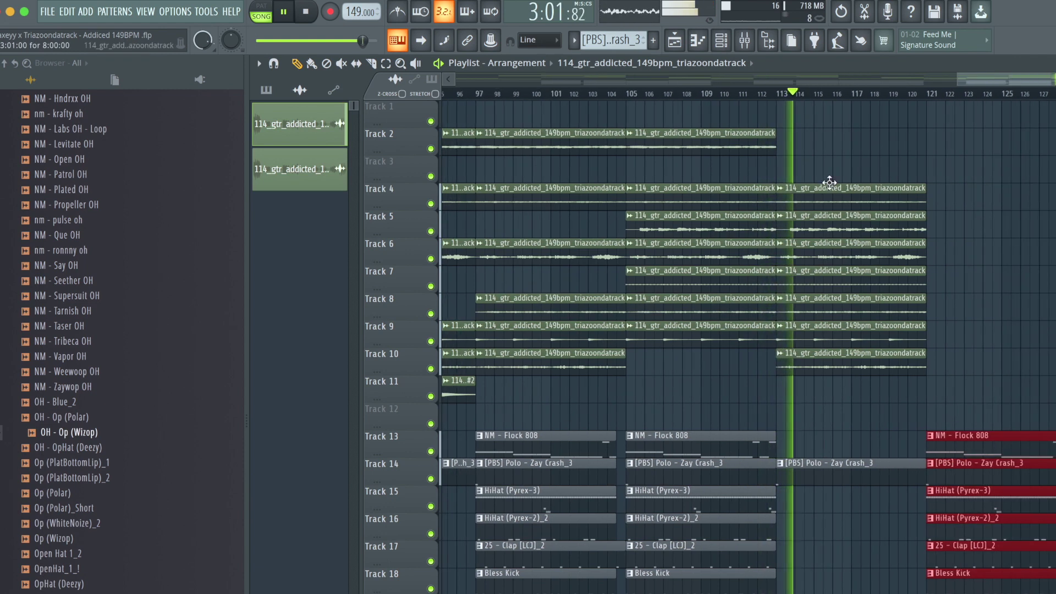
Step: Copy the Track 2 clip at bar 105 to bar 113 and remove the Track 5 and Track 7 clips at bar 113
drag(765, 140, 759, 146)
key(ctrl+b)
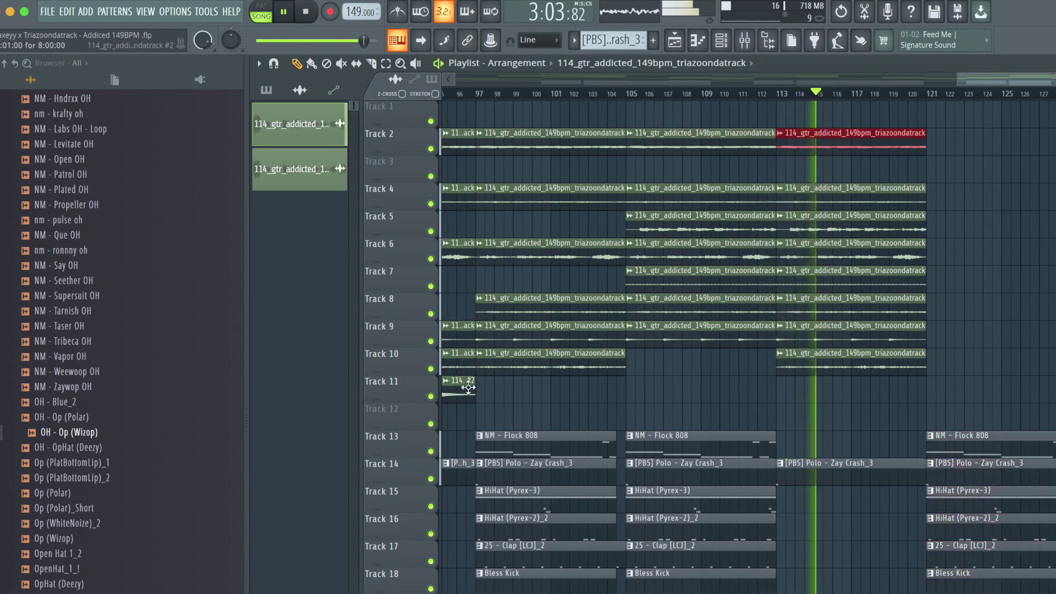
click(736, 91)
right_click(824, 235)
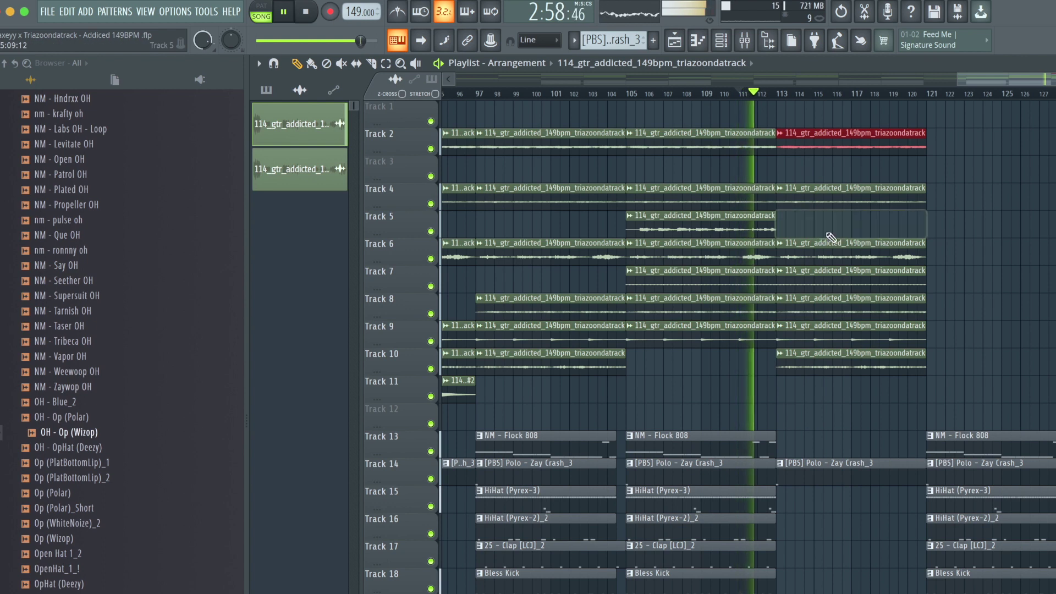
scroll(1005, 253, down, 1)
scroll(988, 237, down, 5)
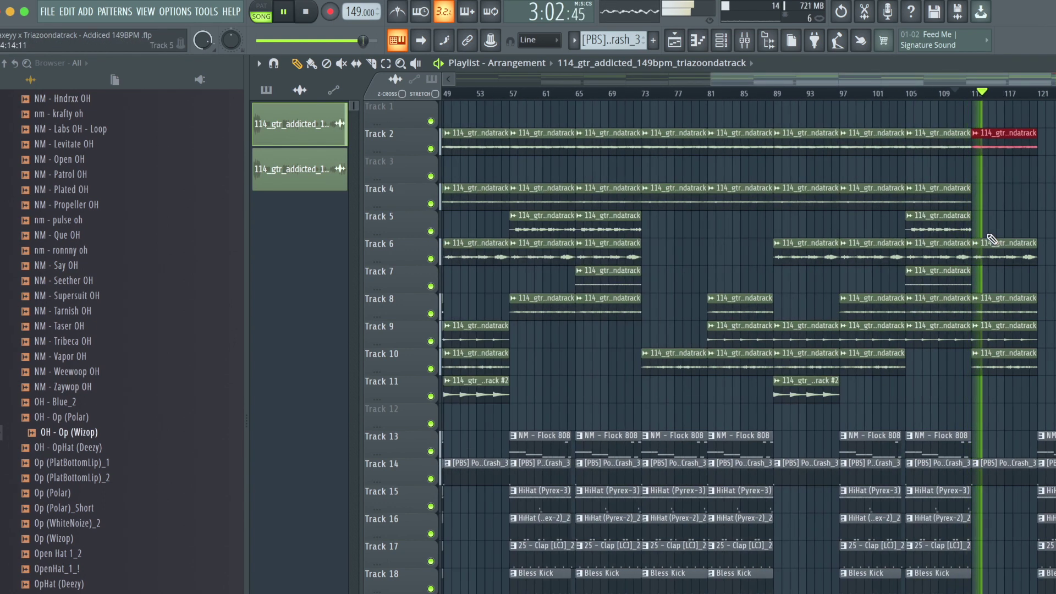
key(ctrl+z)
key(space)
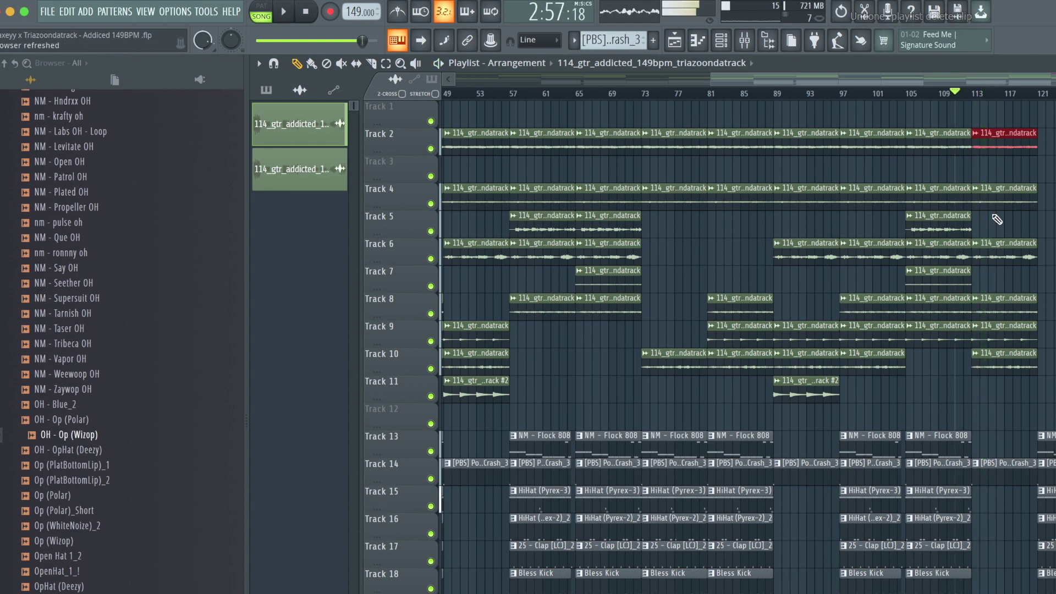
key(space)
Step: Copy the guitar clips on Tracks 2 to 10 from bar 113 to bar 121
drag(1001, 131, 1010, 385)
key(ctrl+b)
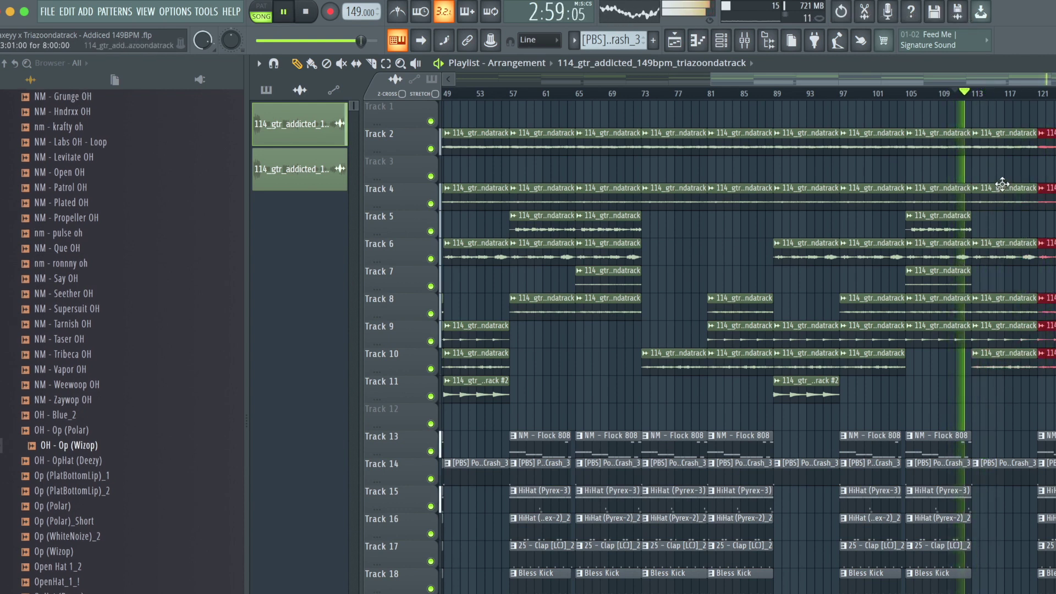
drag(1002, 185, 988, 395)
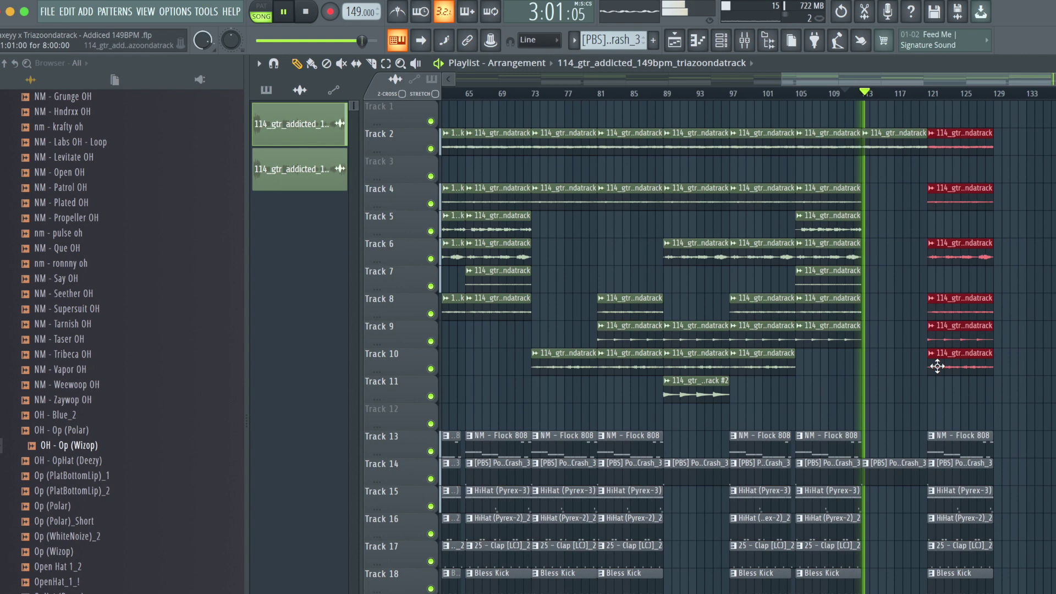
key(ctrl+z)
Step: Clear the copied guitar clips on Tracks 4 to 10 at bar 121 and copy only the Track 9 clip from bar 113 there
drag(974, 193, 974, 364)
ctrl+click(923, 331)
key(ctrl+b)
scroll(1004, 299, right, 2)
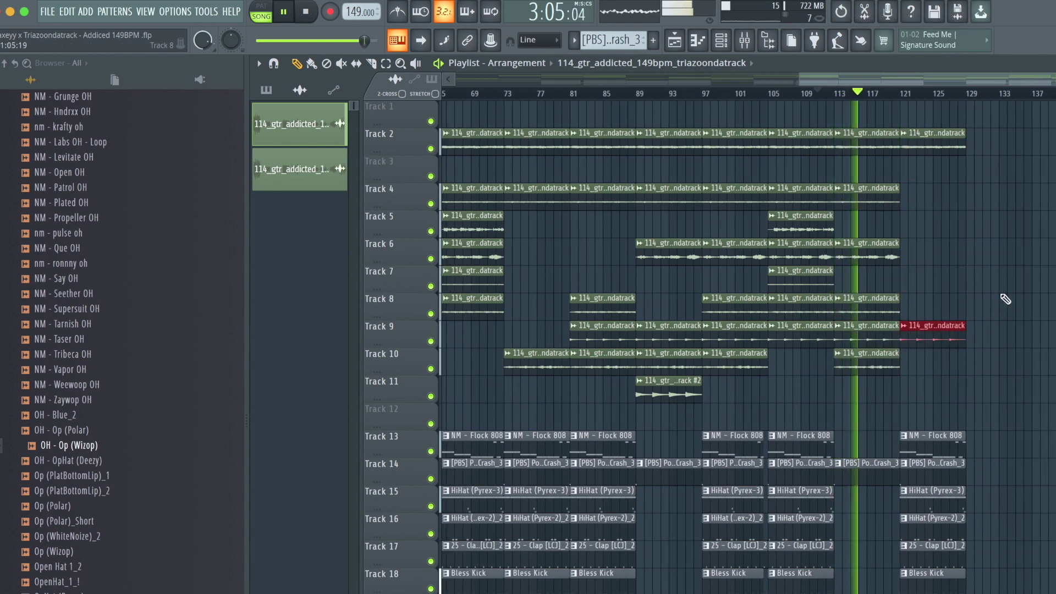
Step: Check the clip layout across the arrangement and save the project
scroll(1004, 297, down, 1)
scroll(1000, 302, up, 3)
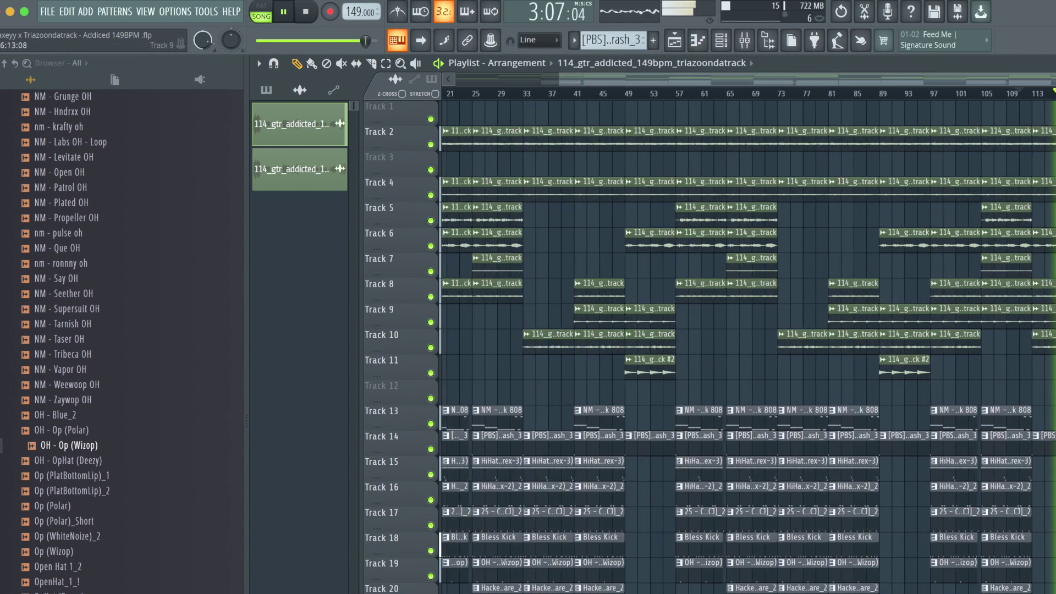
scroll(1000, 302, down, 2)
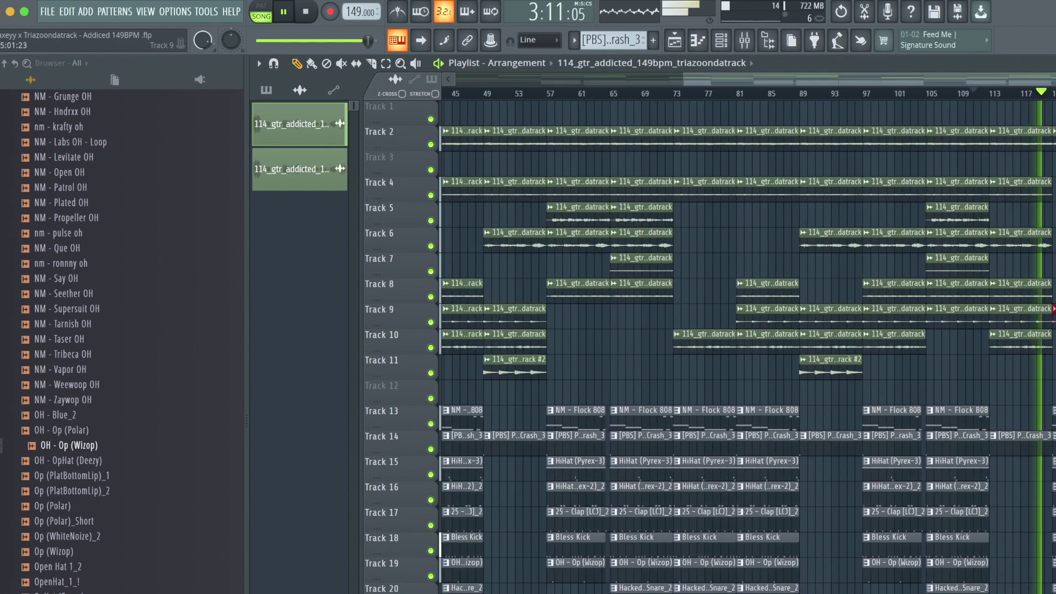
key(ctrl+a)
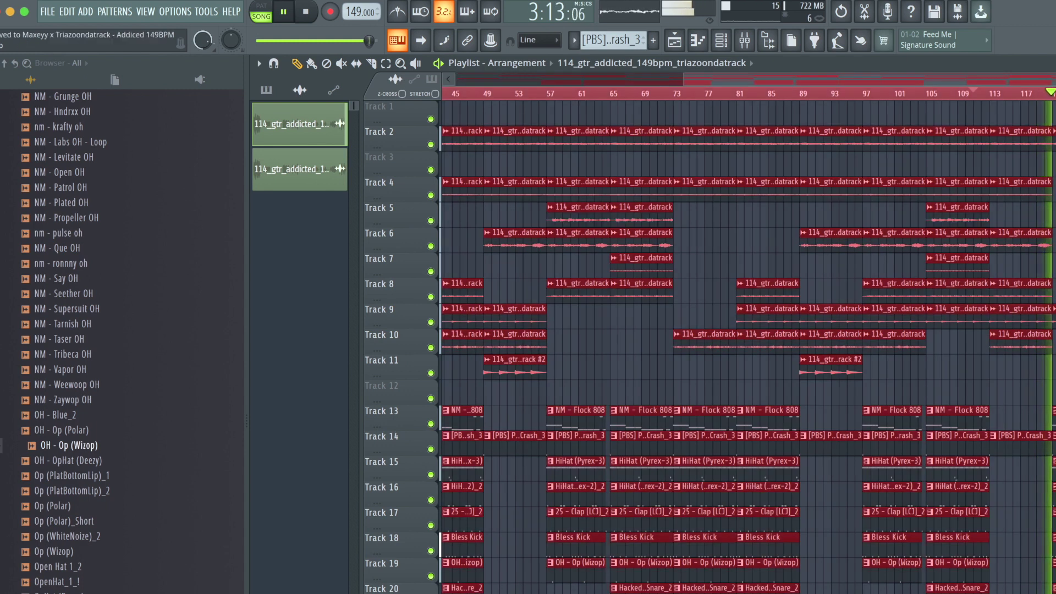
key(ctrl+d)
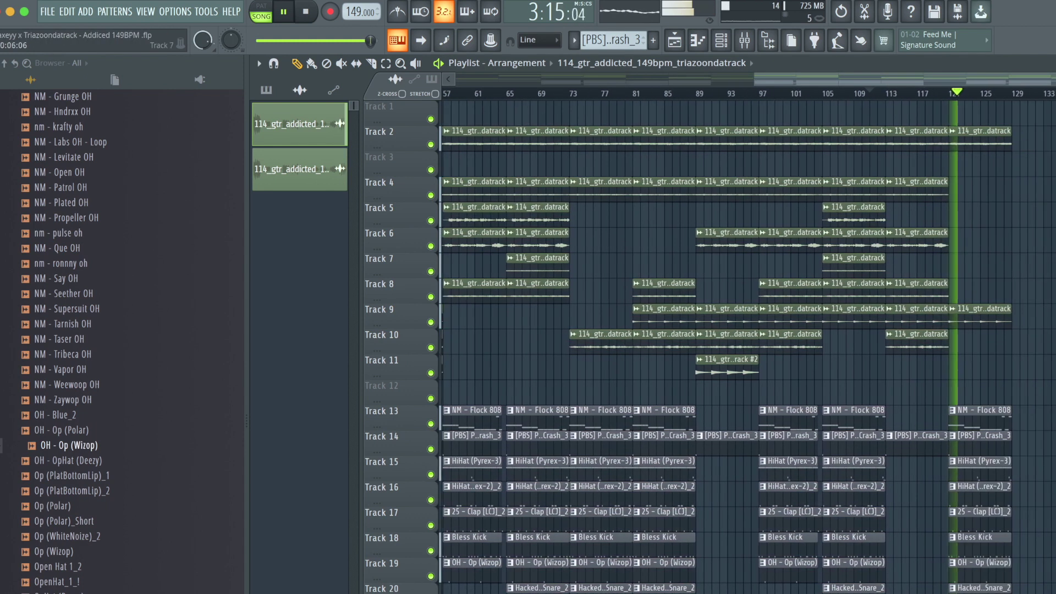
Step: Create a Master volume automation clip over bars 113 to 129 on Track 1 and bend its curve into a gradual fade-out
drag(1010, 108, 892, 109)
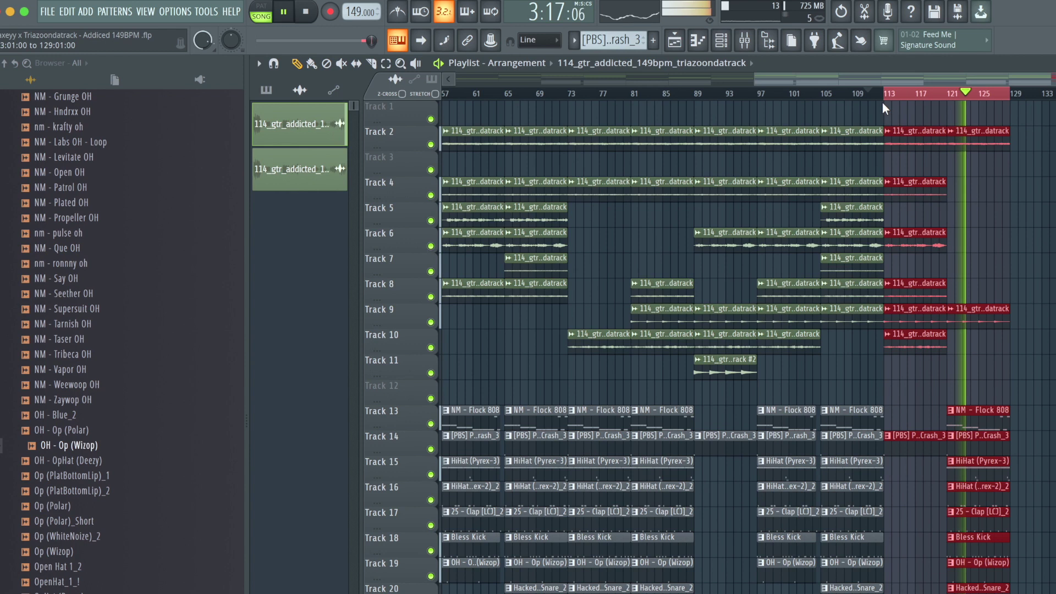
click(743, 44)
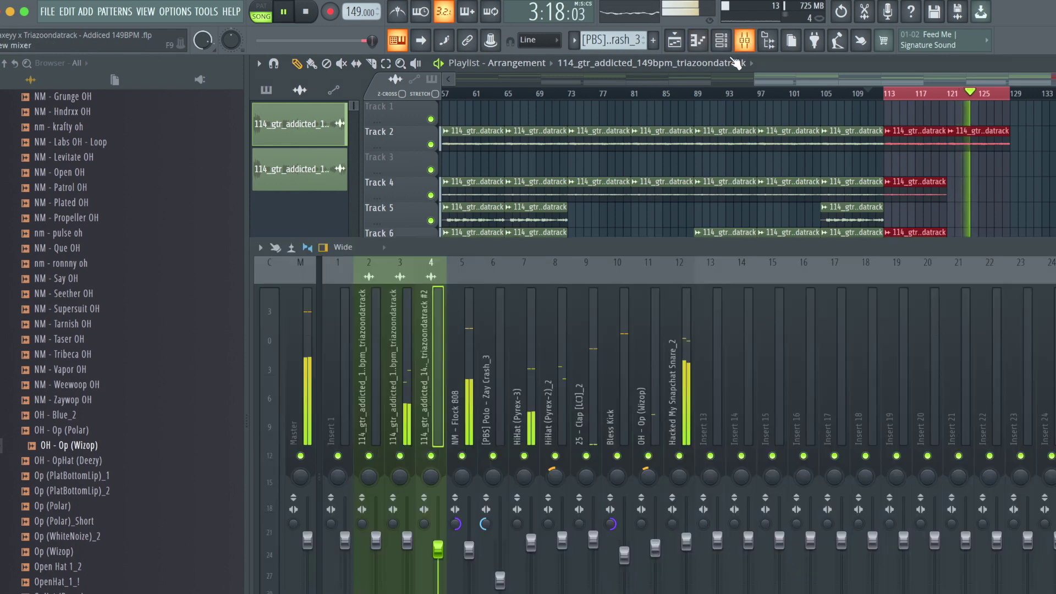
right_click(307, 536)
click(363, 593)
drag(1011, 116, 1000, 136)
key(super+d)
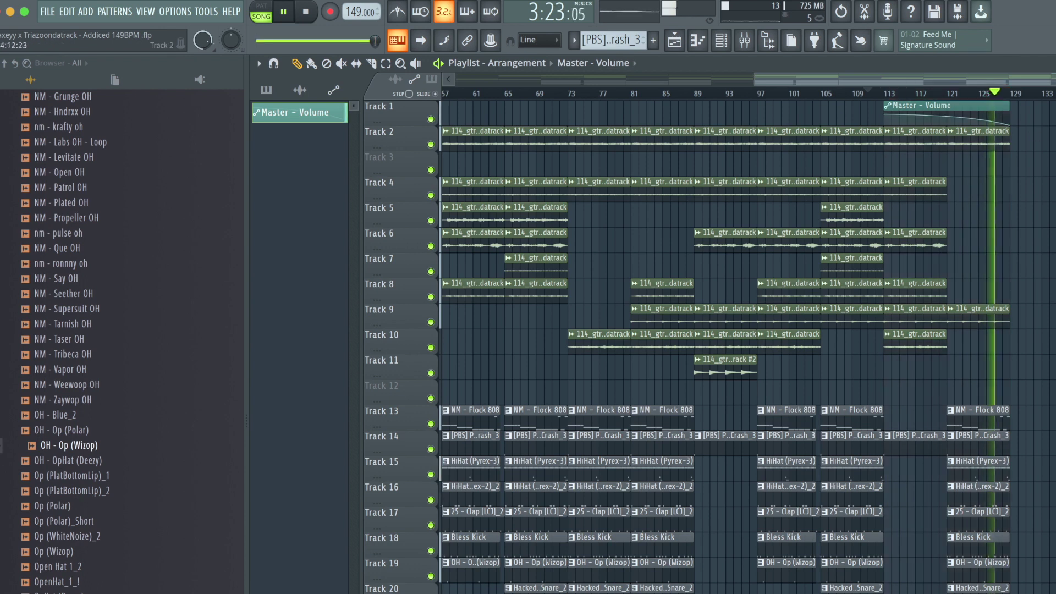
Step: Move the Track 10 guitar clip from bar 1 to bar 9
scroll(471, 164, down, 5)
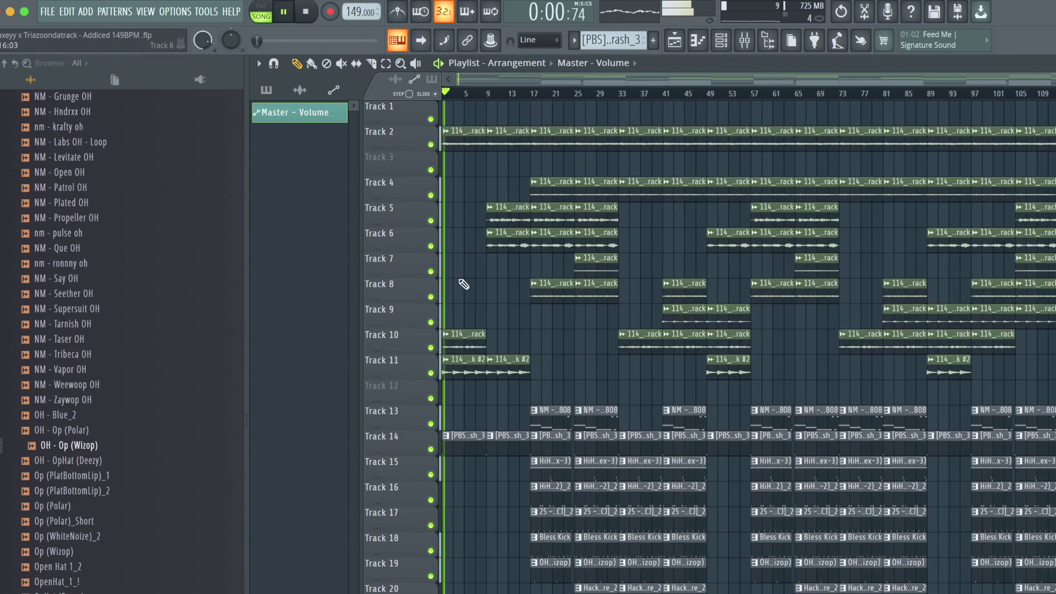
drag(467, 344, 511, 343)
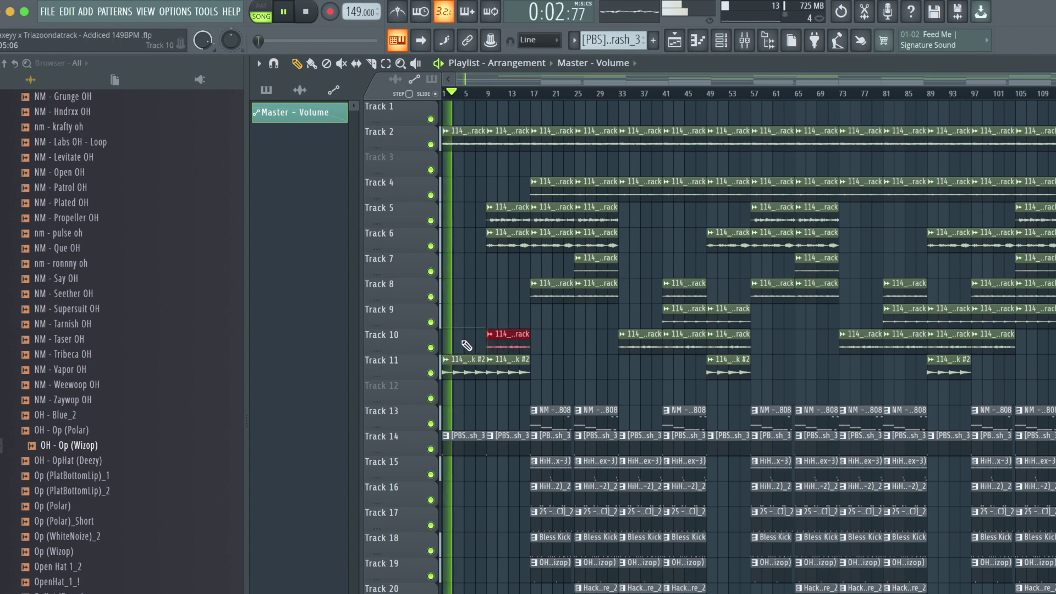
scroll(473, 319, up, 3)
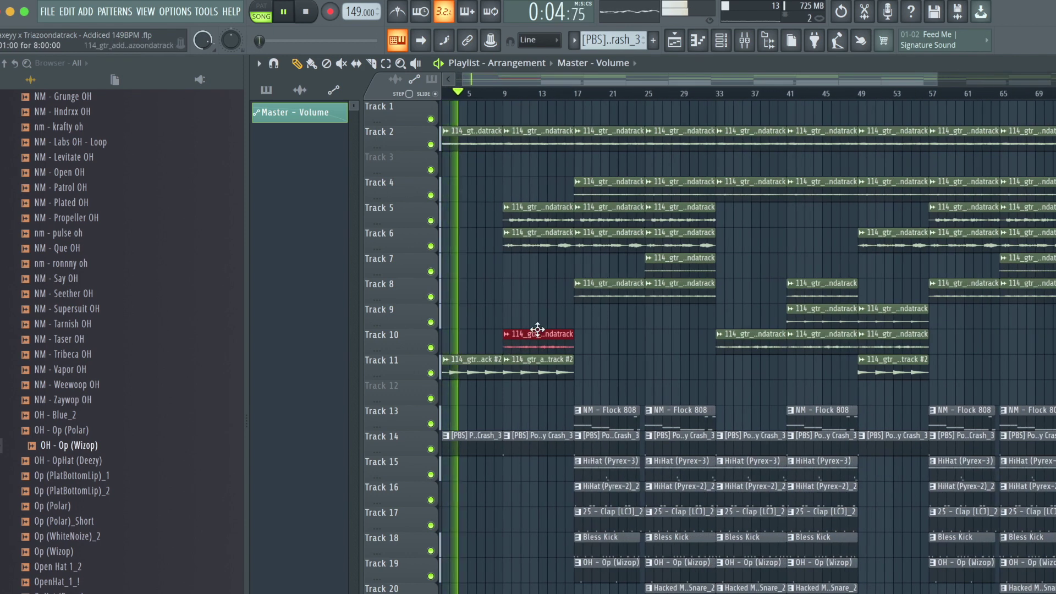
scroll(521, 314, down, 2)
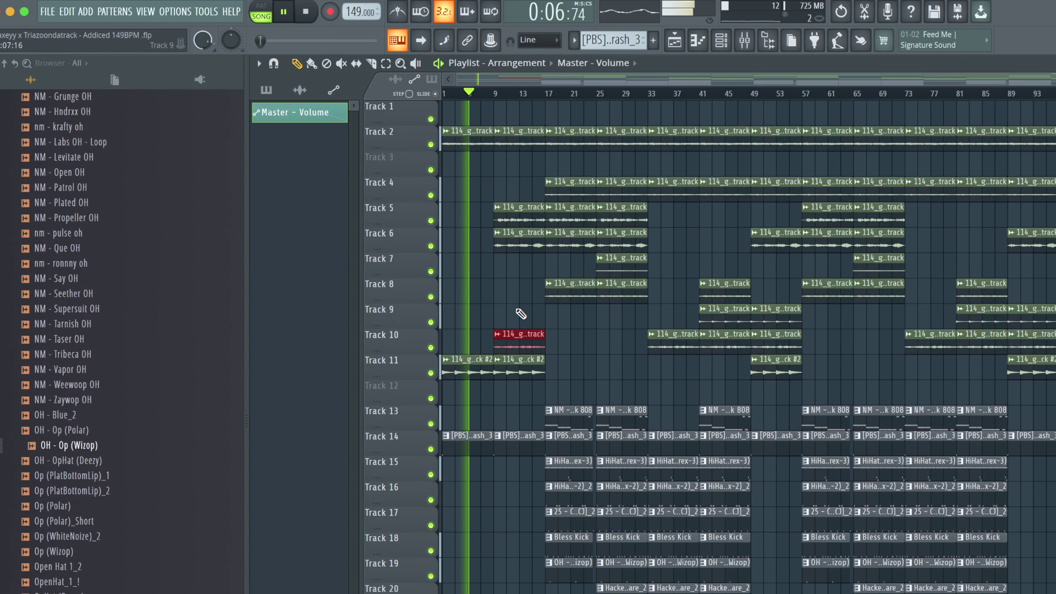
scroll(559, 315, down, 3)
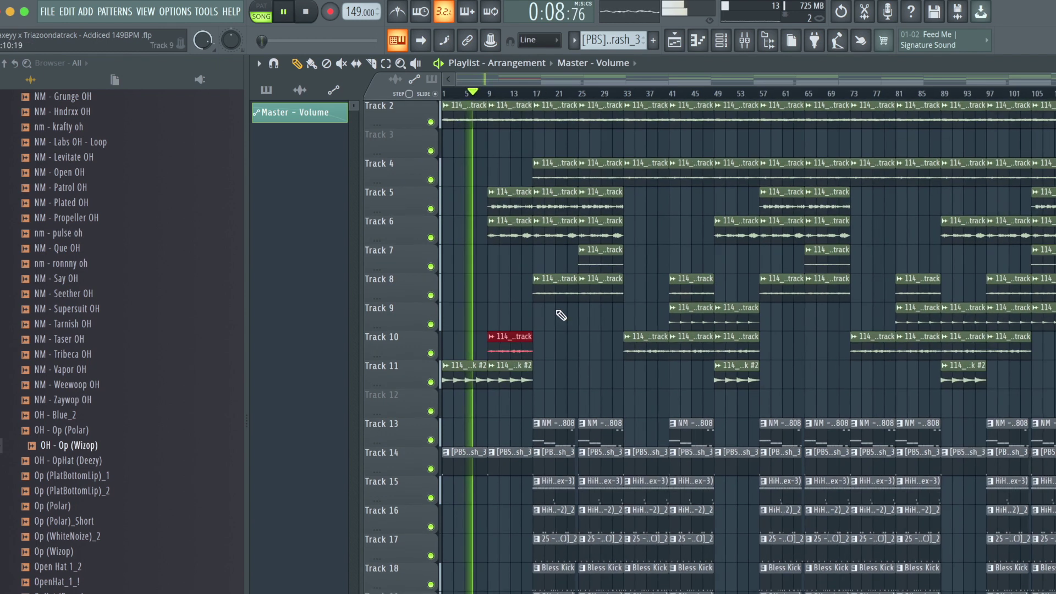
key(ctrl+a)
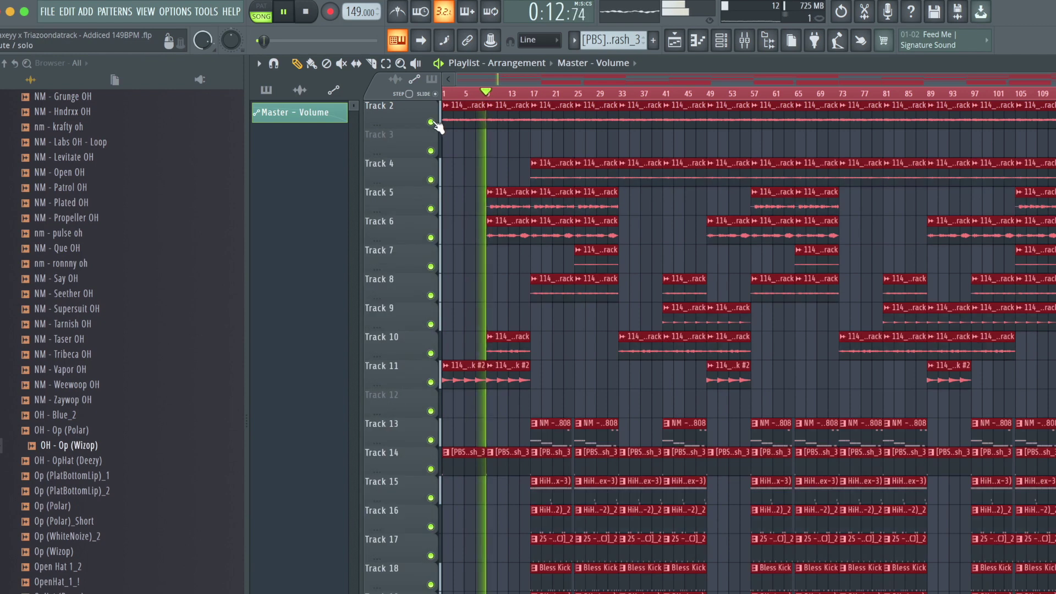
key(ctrl+d)
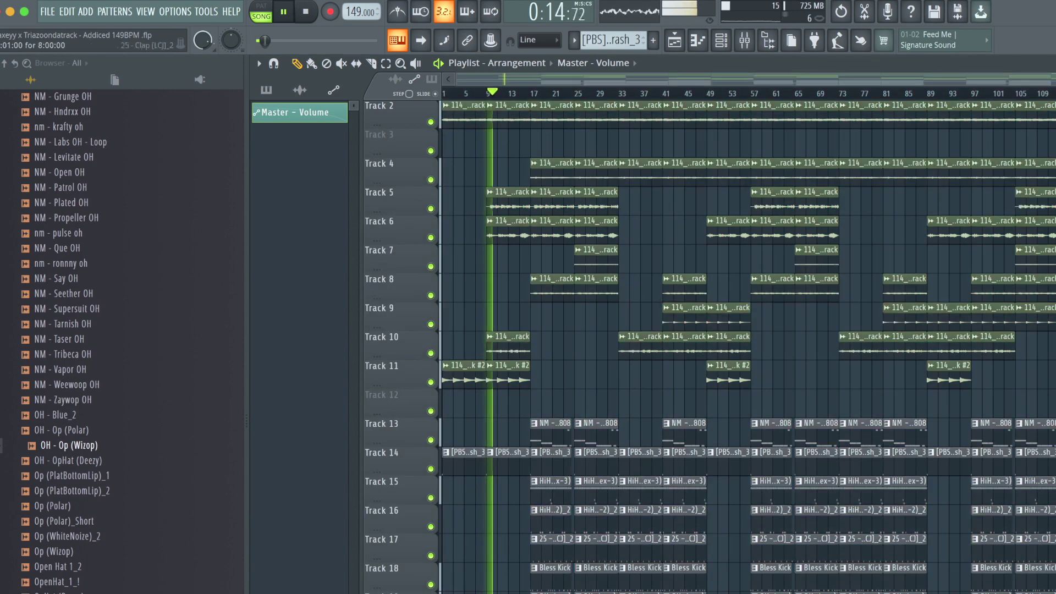
Step: Shift all clips from Track 4 downward up by one track and remove the Track 9 guitar clip at bar 9
key(ctrl+a)
key(shift+Up)
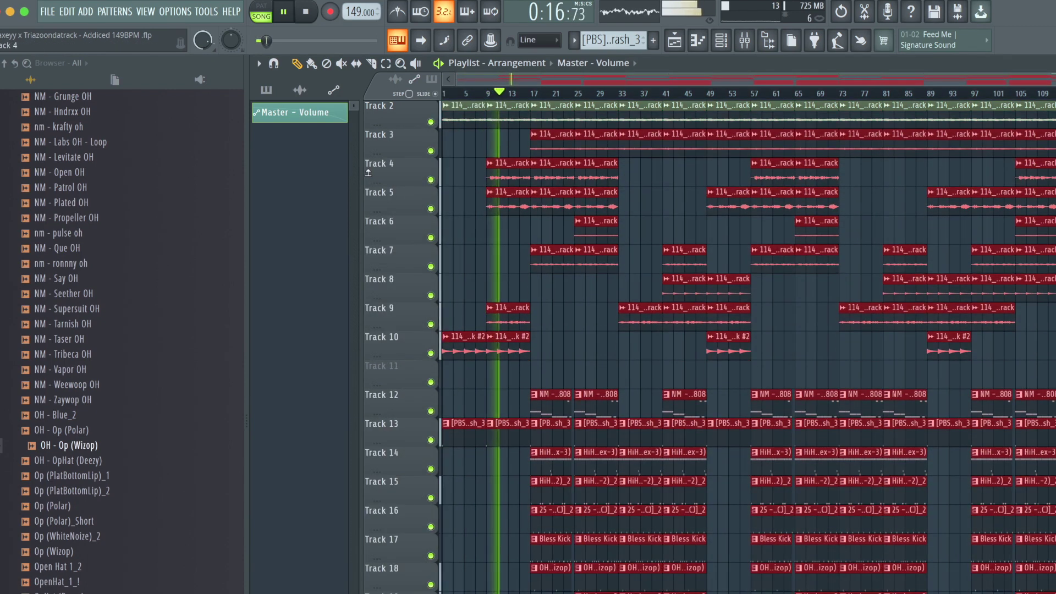
key(ctrl+d)
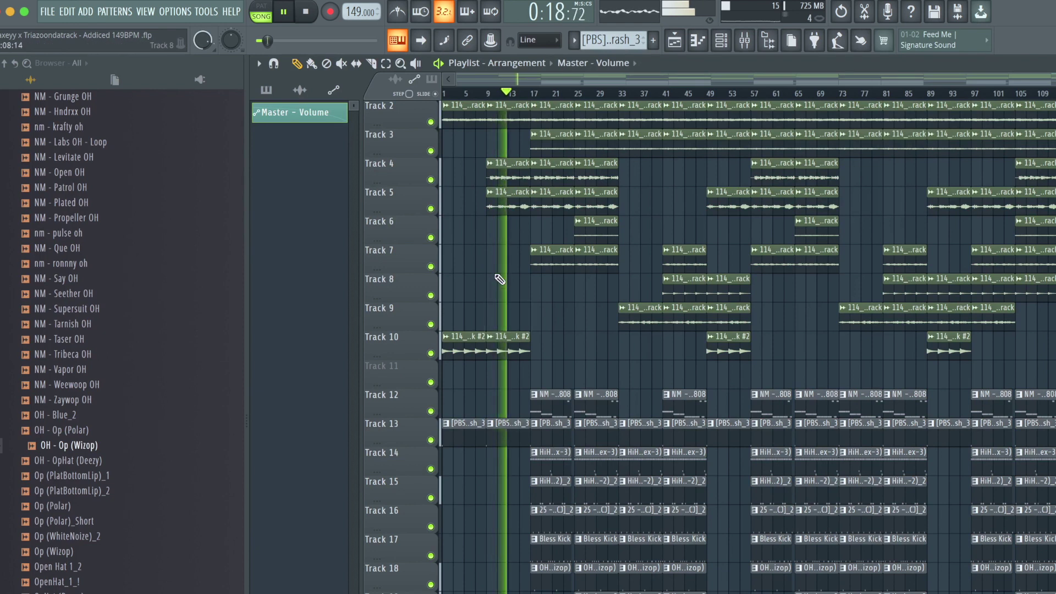
Step: Review the guitar and drum clips around bars 1 to 49 while the intro and first drum section play
scroll(483, 291, up, 2)
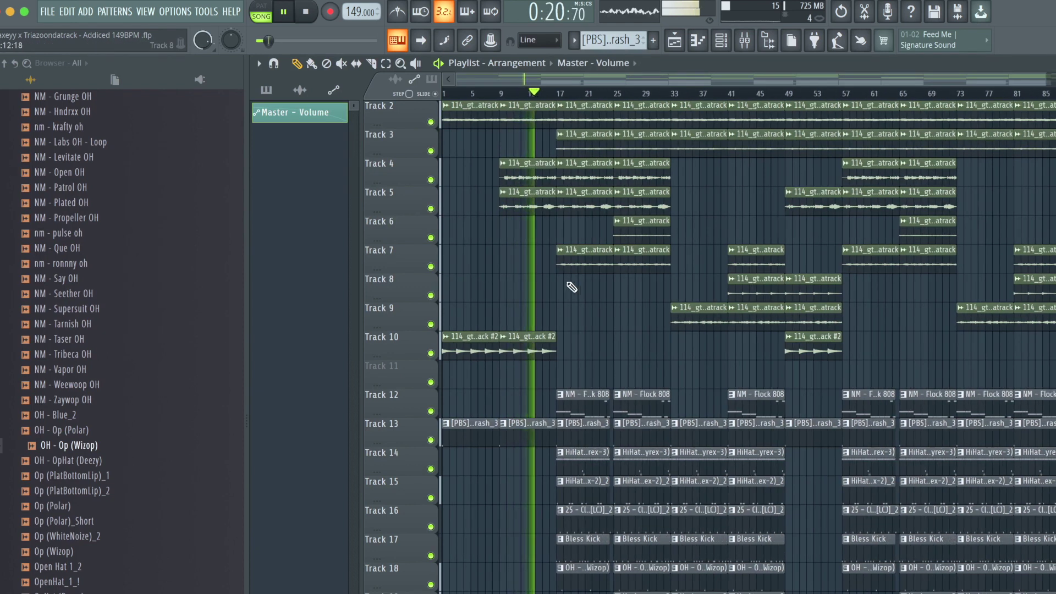
scroll(572, 287, down, 3)
scroll(571, 288, down, 2)
scroll(566, 290, down, 2)
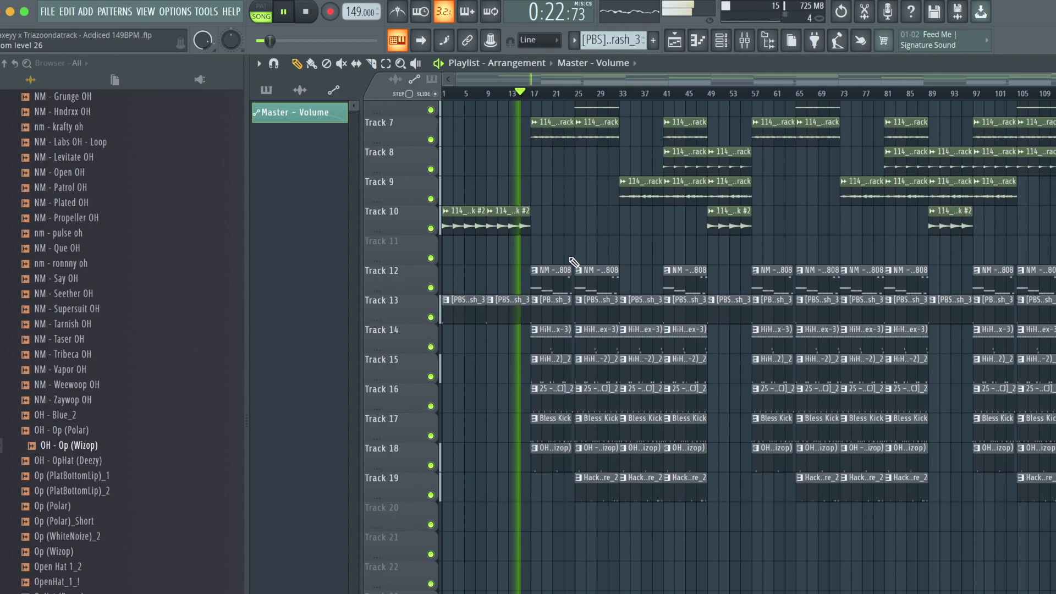
scroll(566, 281, up, 3)
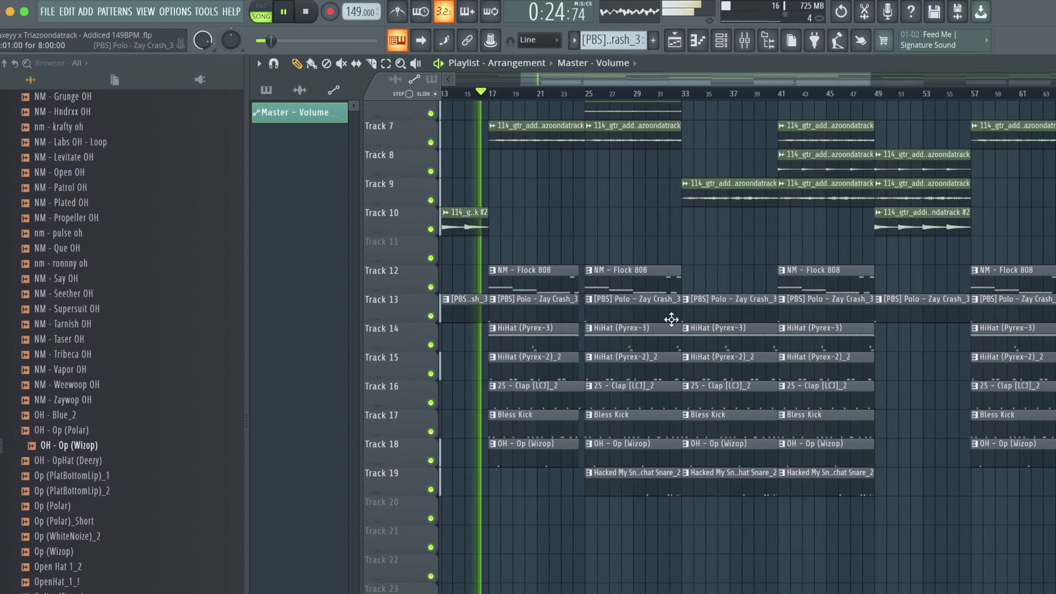
scroll(671, 319, down, 3)
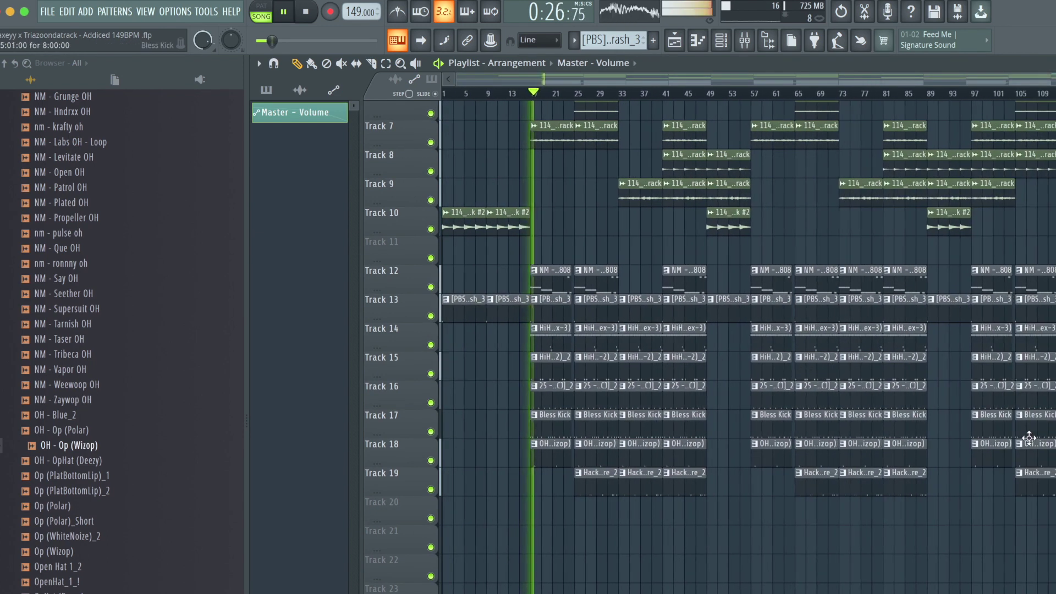
scroll(585, 373, up, 4)
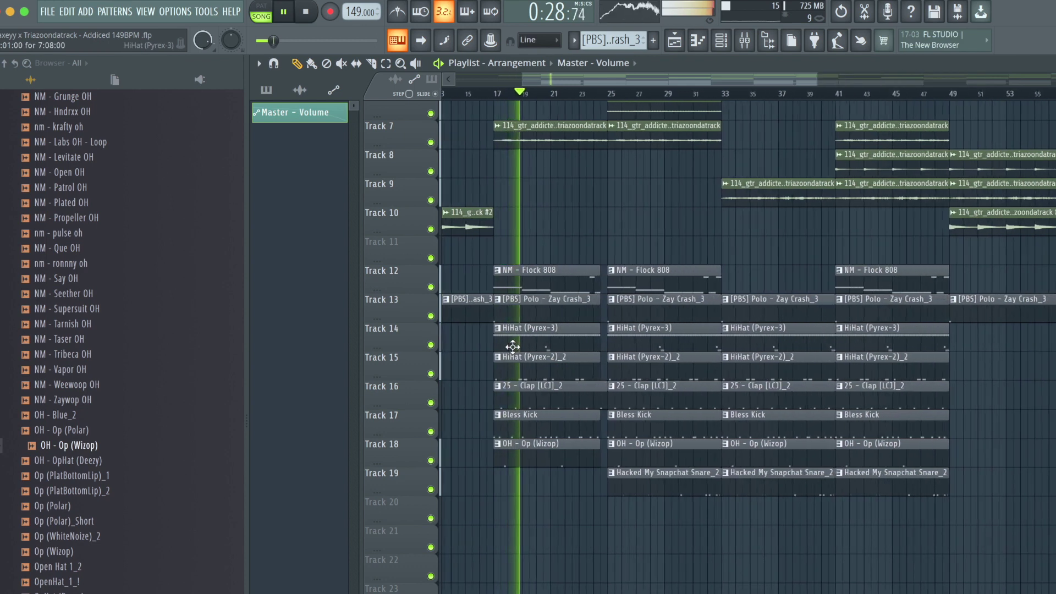
scroll(605, 345, down, 1)
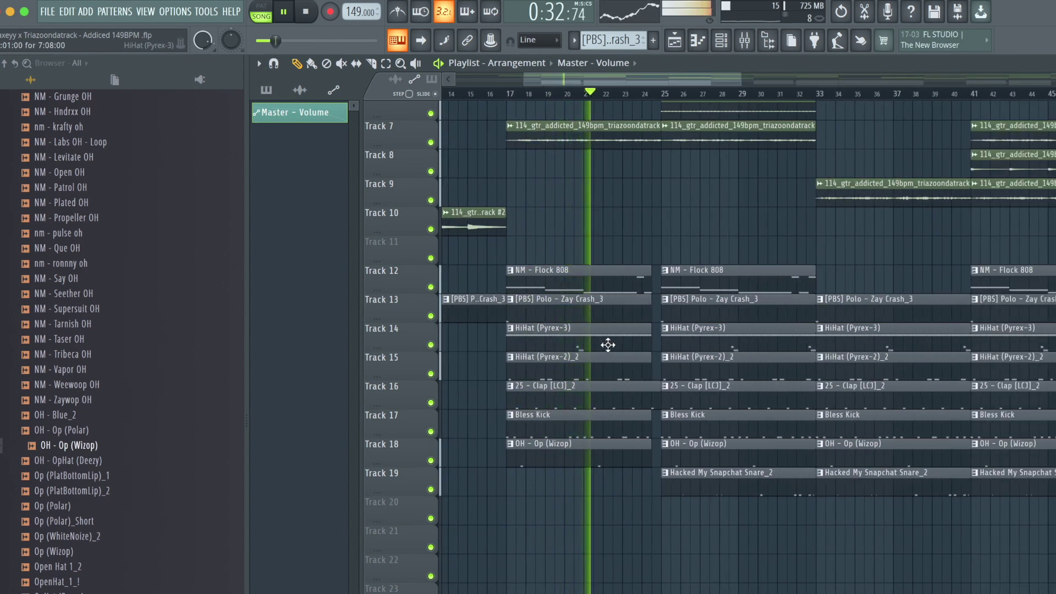
scroll(616, 345, down, 1)
scroll(665, 344, up, 1)
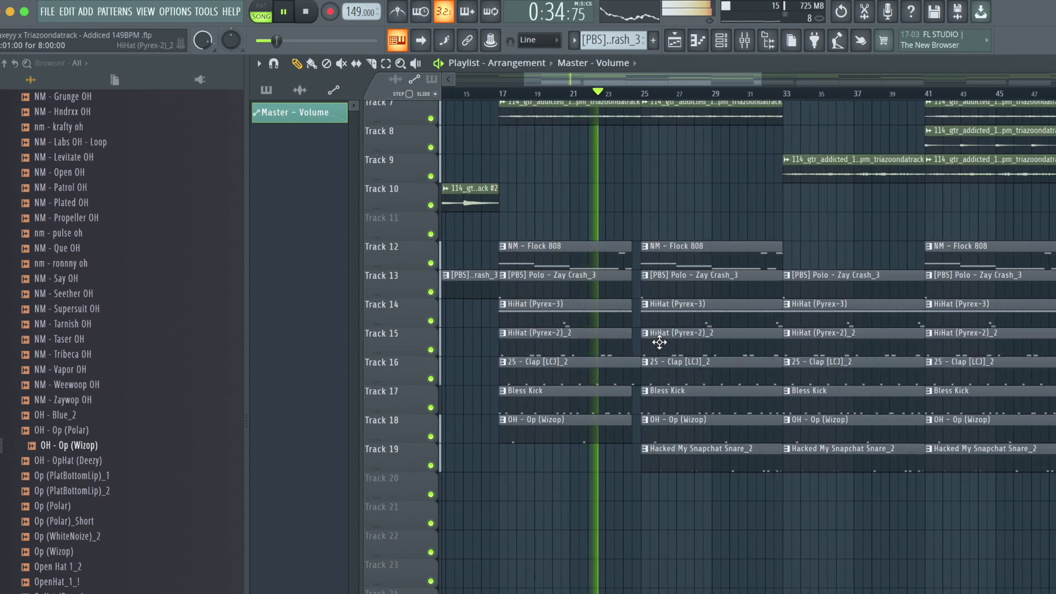
scroll(660, 344, up, 3)
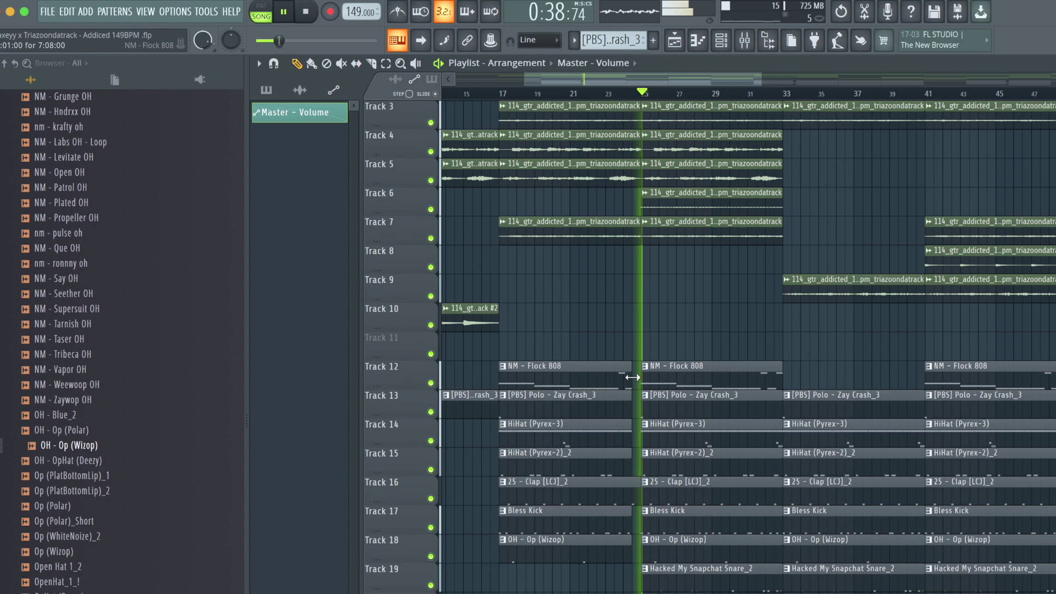
Step: Extend the NM - Flock 808 and Bless Kick clips that start at bar 17 so they reach bar 25
drag(631, 377, 638, 377)
scroll(644, 375, up, 2)
click(597, 92)
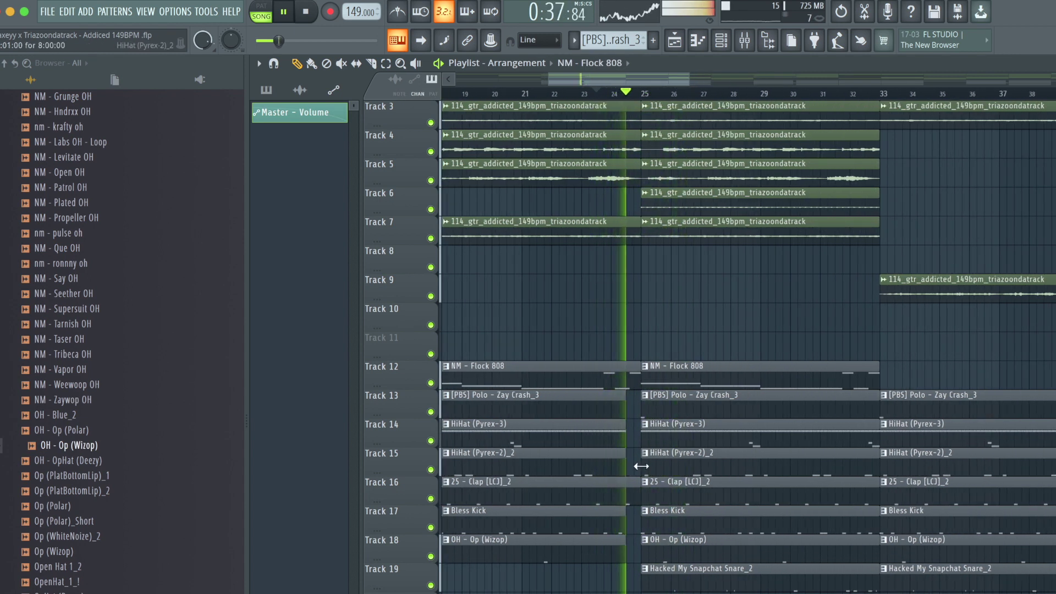
click(627, 522)
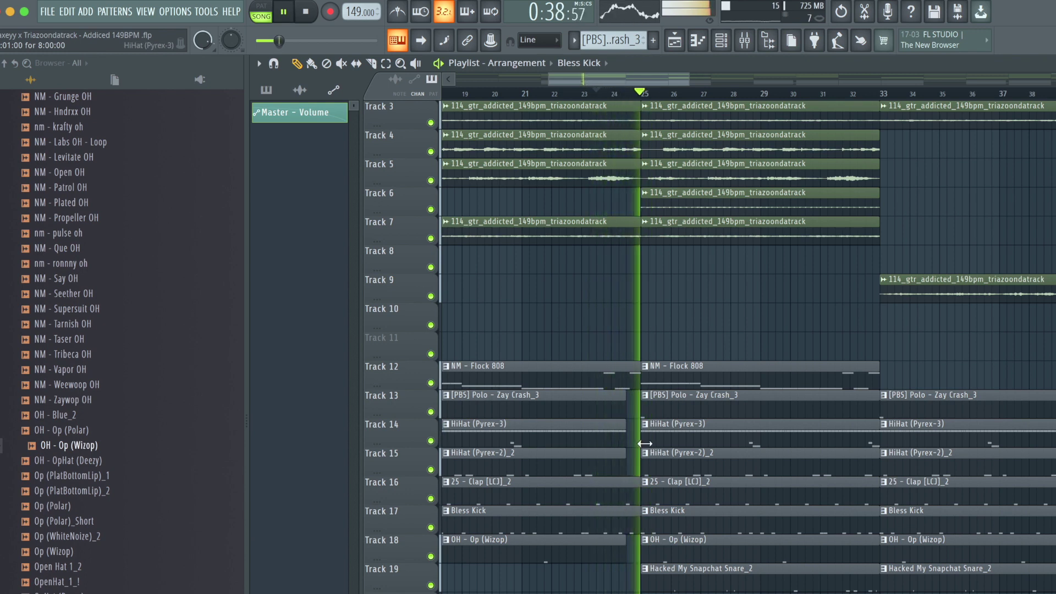
Step: Slice the HiHat (Pyrex-3) clip on Track 14 at bars 30 and 31 and remove the piece between the cuts
scroll(657, 440, down, 3)
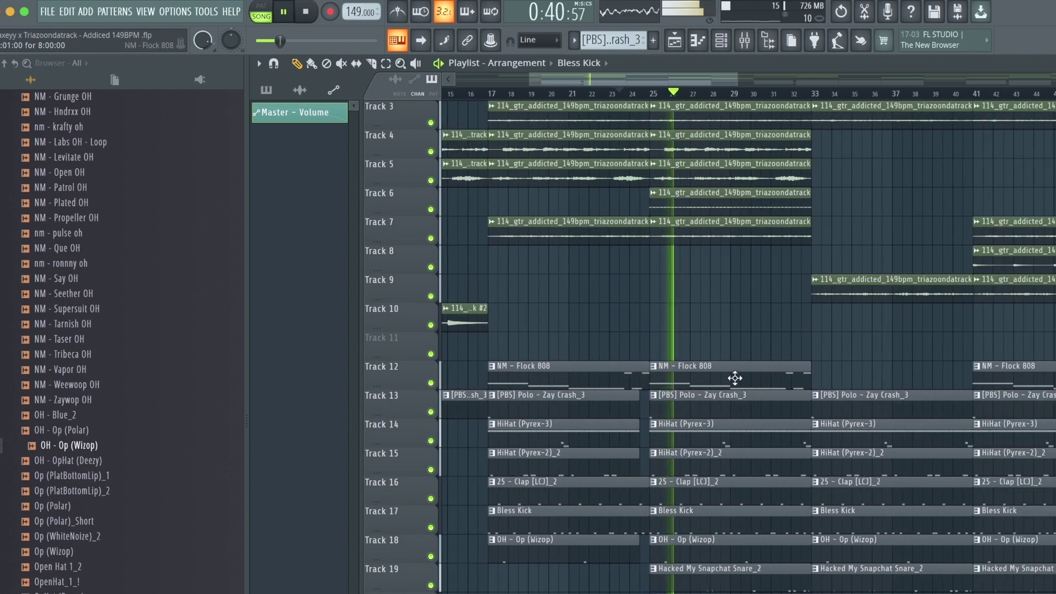
scroll(718, 376, right, 3)
scroll(716, 378, down, 1)
key(c)
click(693, 414)
click(698, 414)
right_click(695, 411)
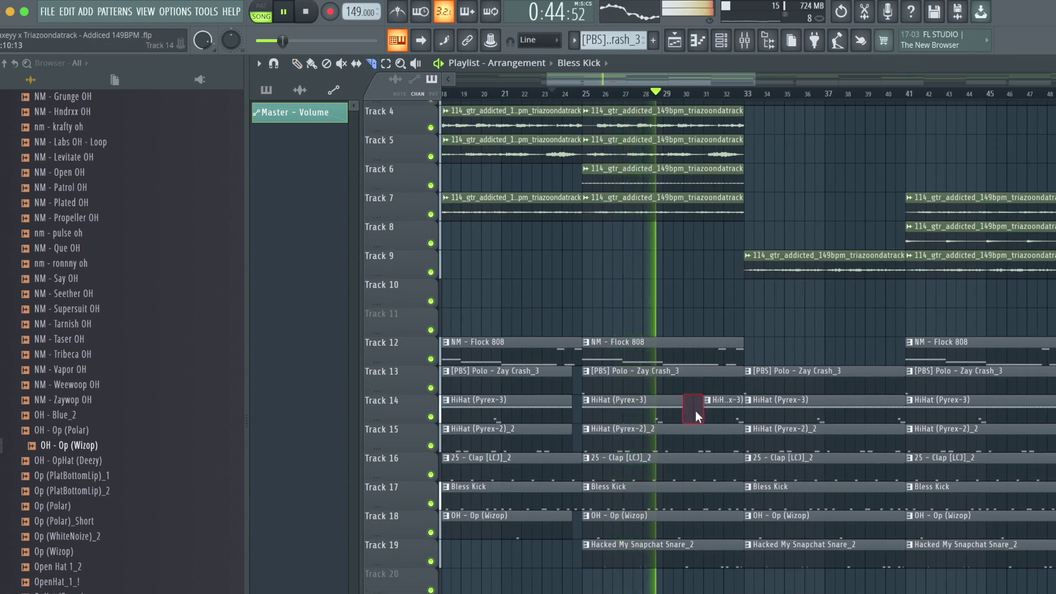
Step: Remove the HiHat (Pyrex-3) piece at bar 31 on Track 14 and extend the clip starting at bar 25 to bar 33
key(p)
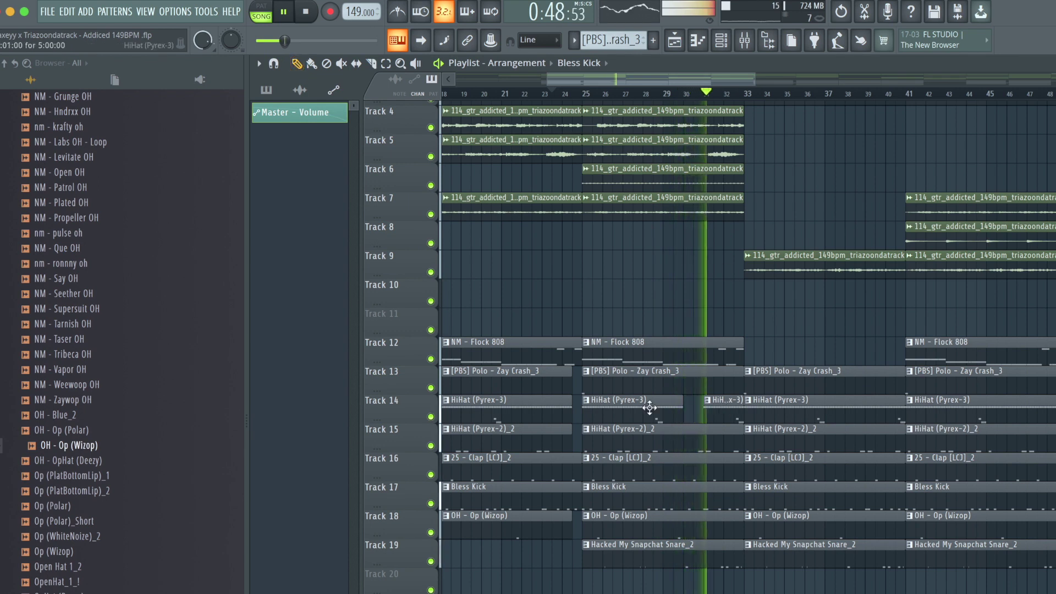
right_click(681, 410)
drag(687, 411, 580, 411)
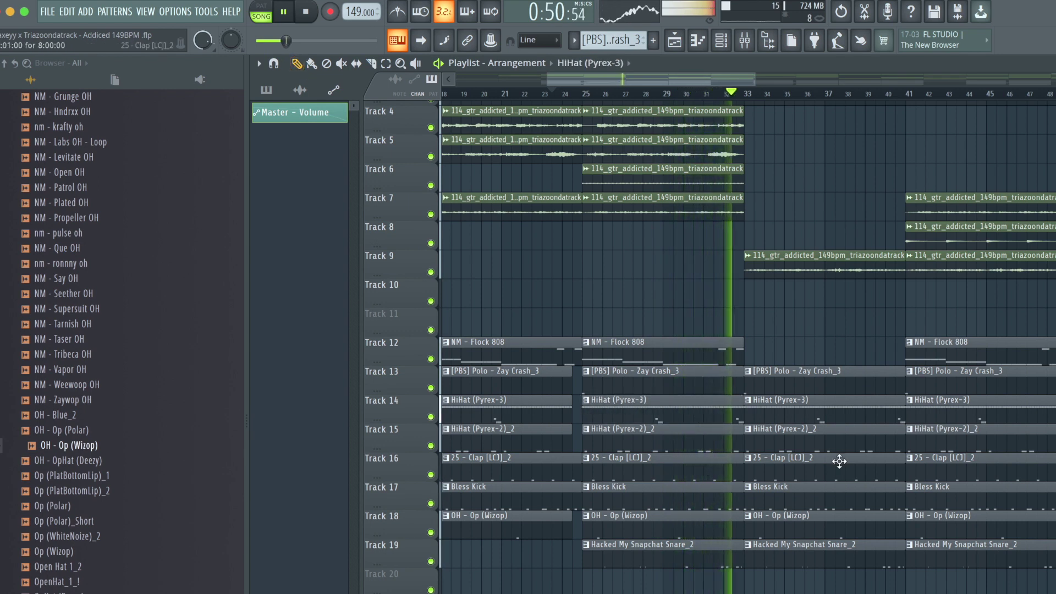
Step: Remove the HiHat (Pyrex-2)_2 clip at bar 33, and cut out bar 34 to 35 from the remaining drum clips on Tracks 13 to 19
scroll(830, 458, up, 3)
right_click(780, 440)
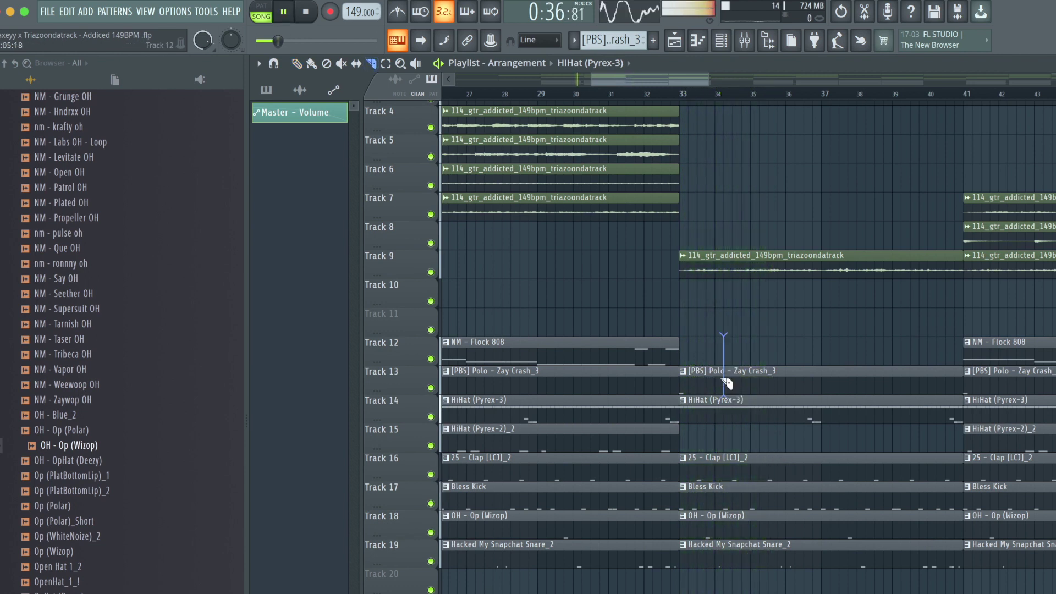
drag(715, 589, 715, 593)
drag(750, 593, 751, 421)
drag(746, 364, 735, 584)
key(Delete)
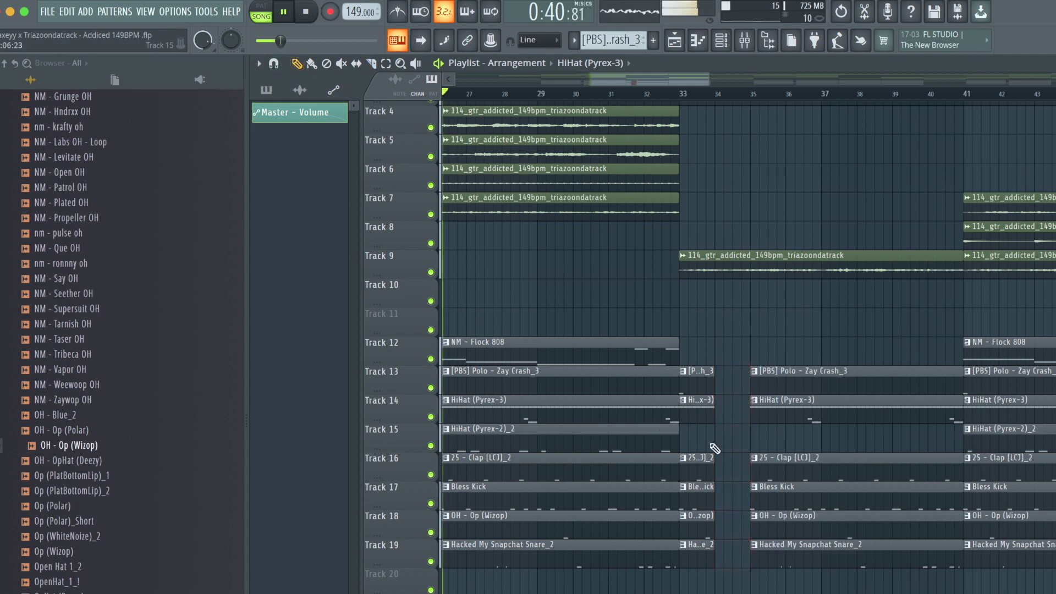
Step: Restore the 25 - Clap [LCJ]_2 clip from bar 34 on Track 16 and add an NM - Flock 808 clip at bar 33 on Track 12
click(717, 457)
click(613, 97)
click(619, 342)
click(682, 347)
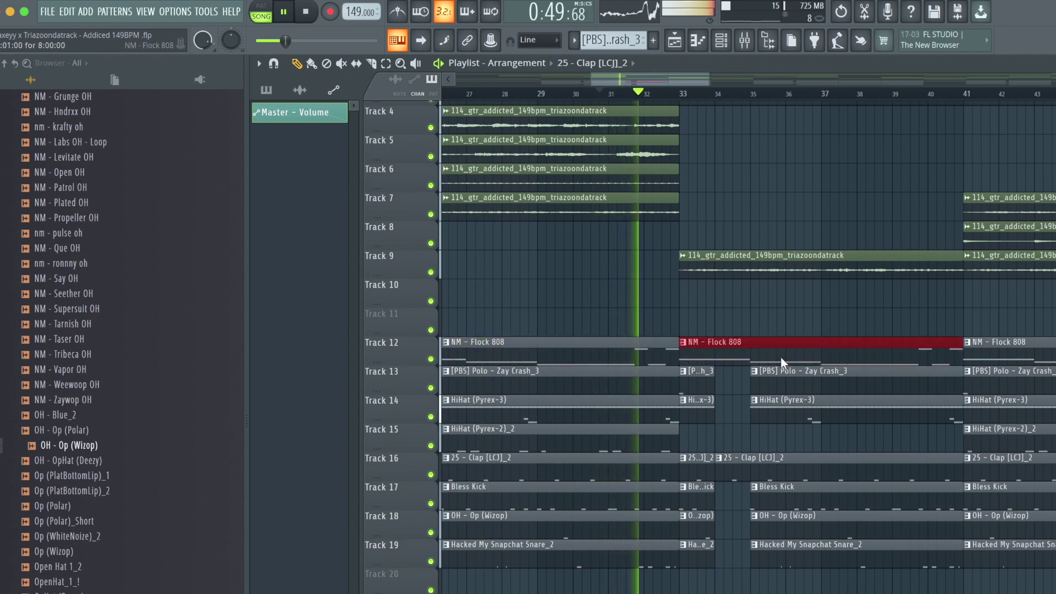
Step: Slice the NM - Flock 808 clip on Track 12 at bars 34 and 35 and remove the piece between the cuts
scroll(781, 356, down, 3)
scroll(813, 380, up, 3)
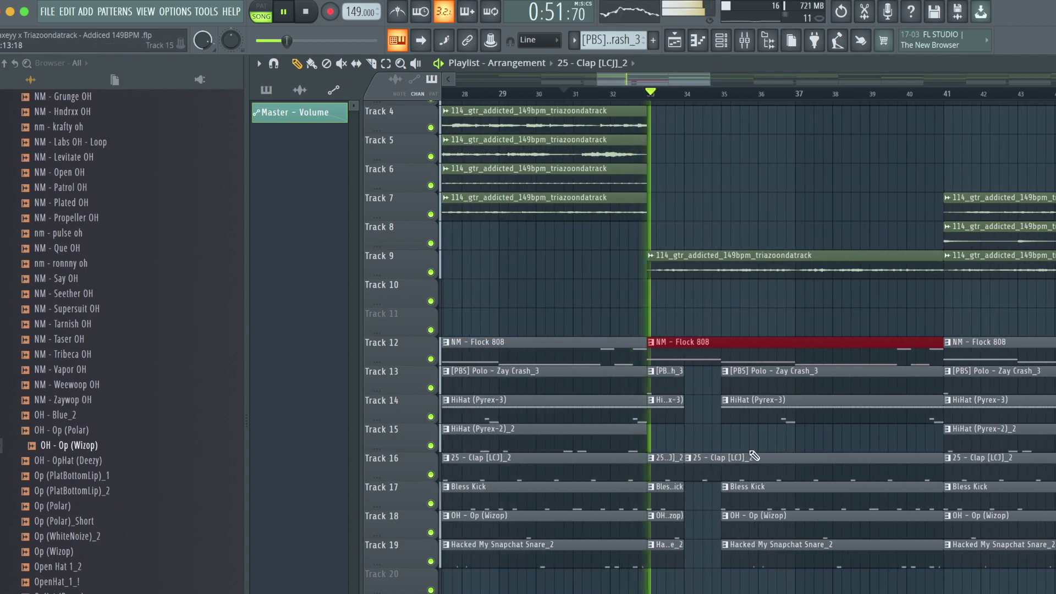
click(693, 363)
click(712, 358)
right_click(712, 357)
click(294, 64)
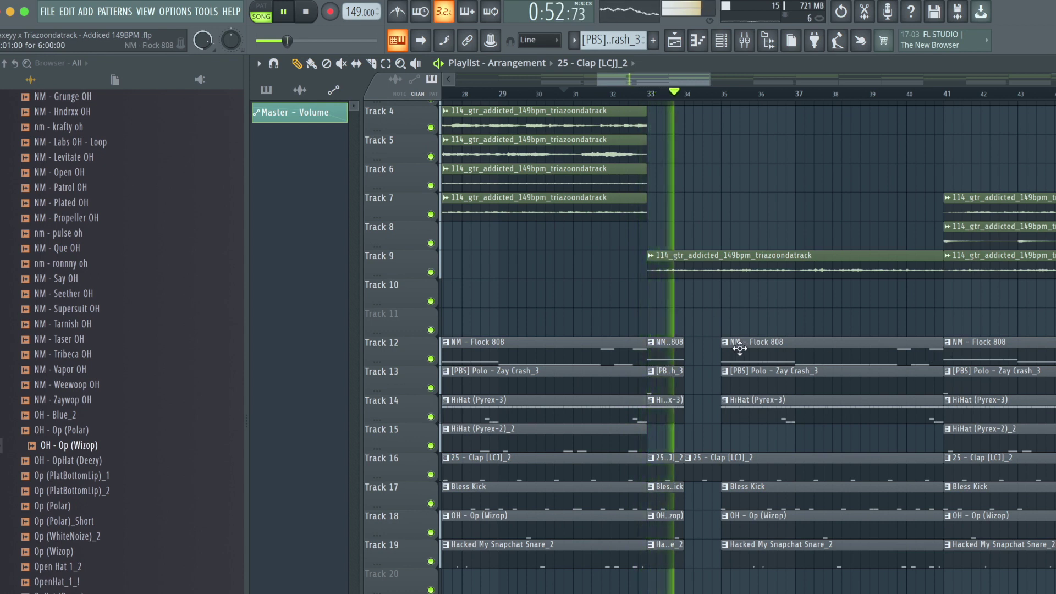
Step: Shorten the clips starting at bar 35: NM - Flock 808 and Bless Kick to just before bar 40, HiHat (Pyrex-3) to mid-bar 40
drag(935, 359, 896, 352)
drag(935, 418, 924, 418)
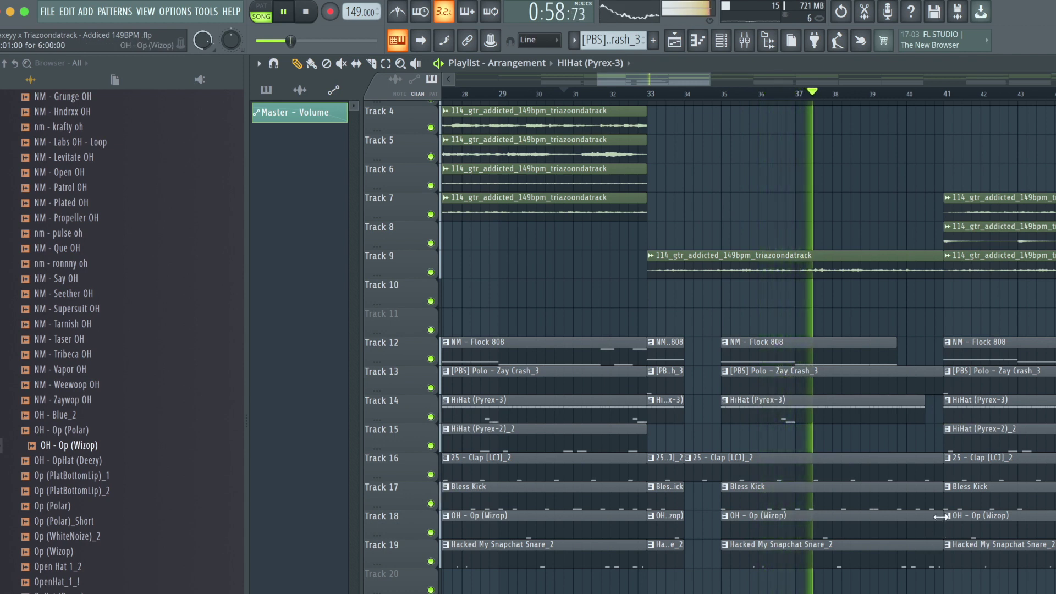
drag(943, 498, 908, 498)
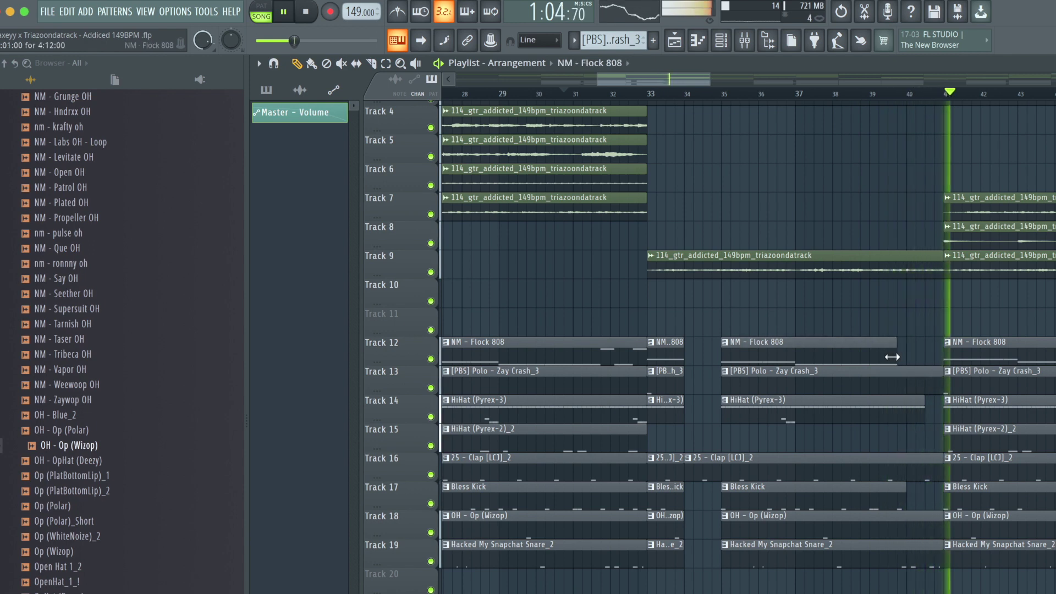
scroll(901, 492, down, 1)
drag(906, 497, 896, 493)
Step: Replace the drum clips on Tracks 12 to 19 from bar 57 onward with copies of the edited drum section starting at bar 17
scroll(869, 426, down, 5)
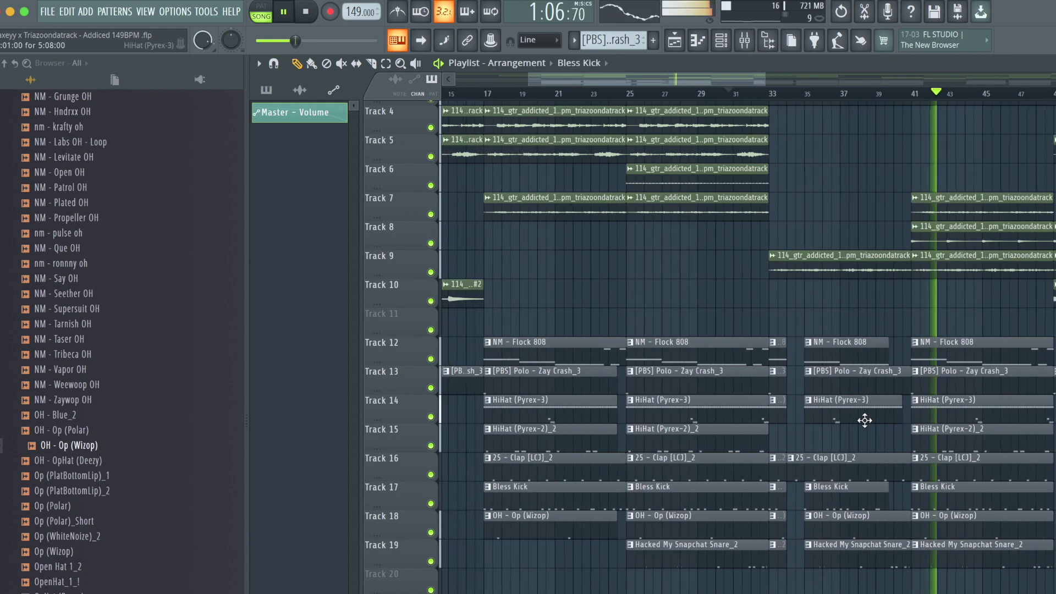
scroll(866, 422, down, 6)
drag(964, 590, 754, 338)
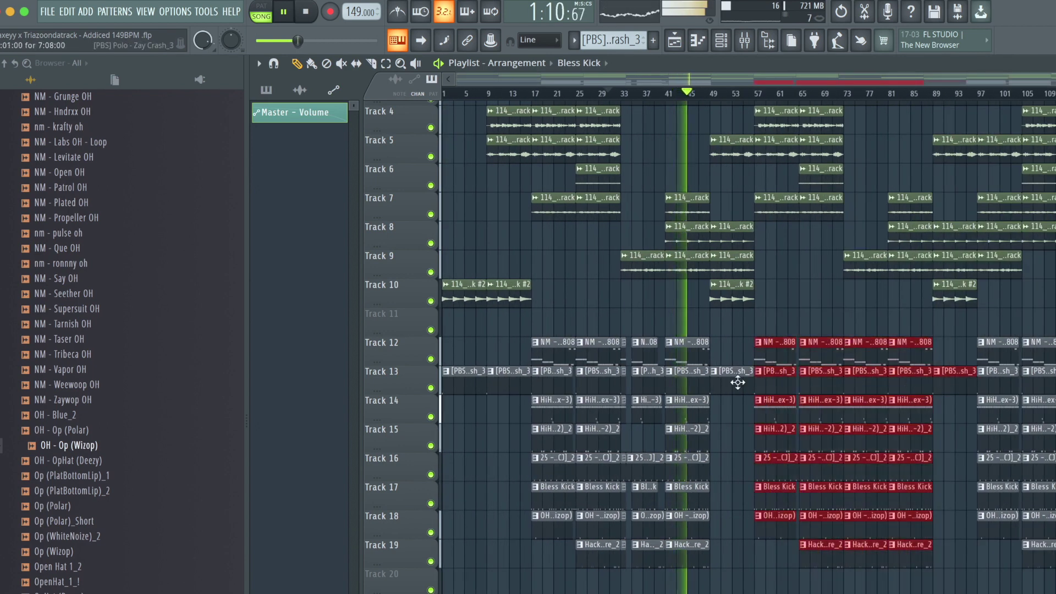
key(Delete)
drag(753, 592, 515, 346)
key(ctrl+b)
key(ctrl+b)
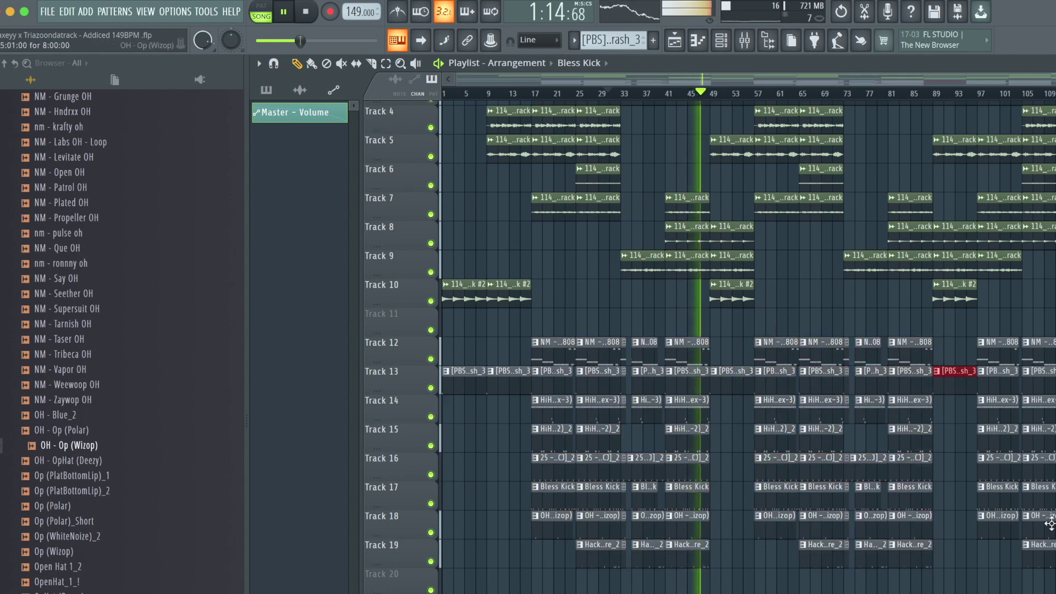
key(Delete)
drag(778, 323, 1038, 541)
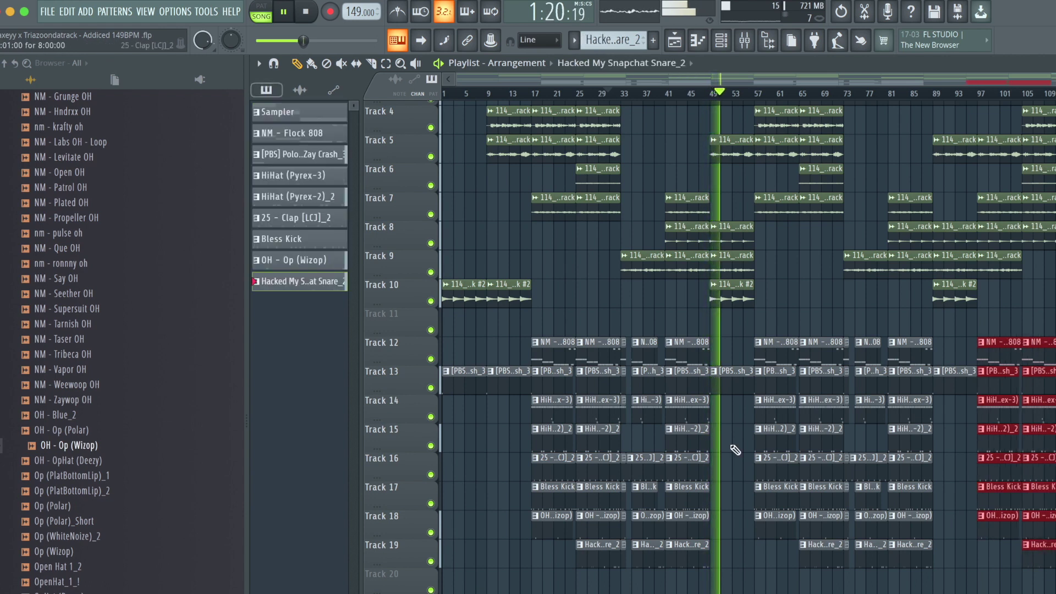
Step: Try a HiHat (Pyrex-2)_2 clip at bar 49 on Track 15, and remove it again
ctrl+click(697, 439)
key(ctrl+b)
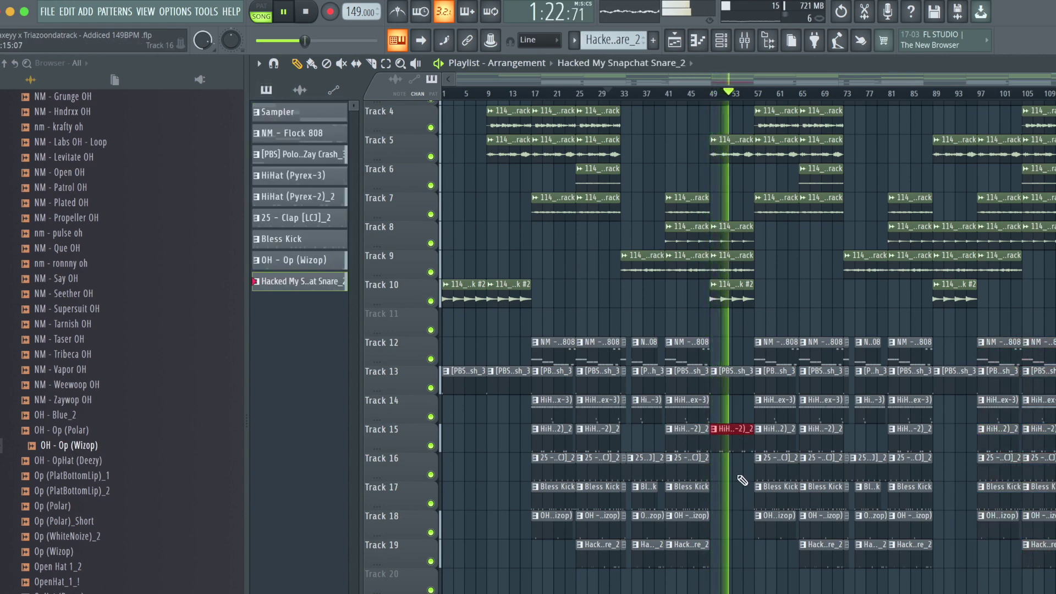
right_click(726, 448)
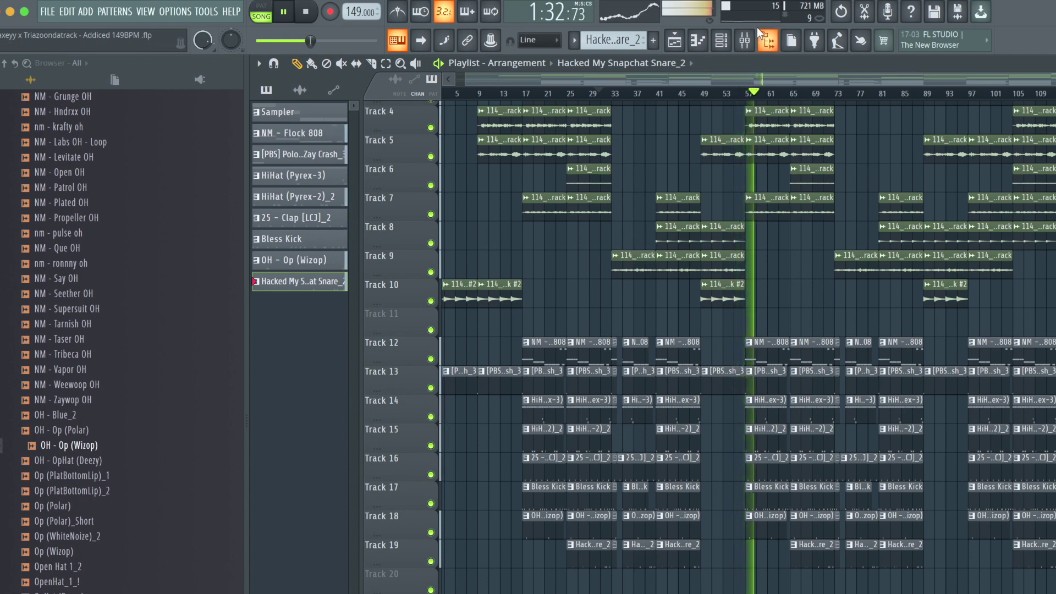
Step: Select all playlist clips, shift them up by one track so they start on Track 1, and clear the selection
scroll(660, 199, up, 3)
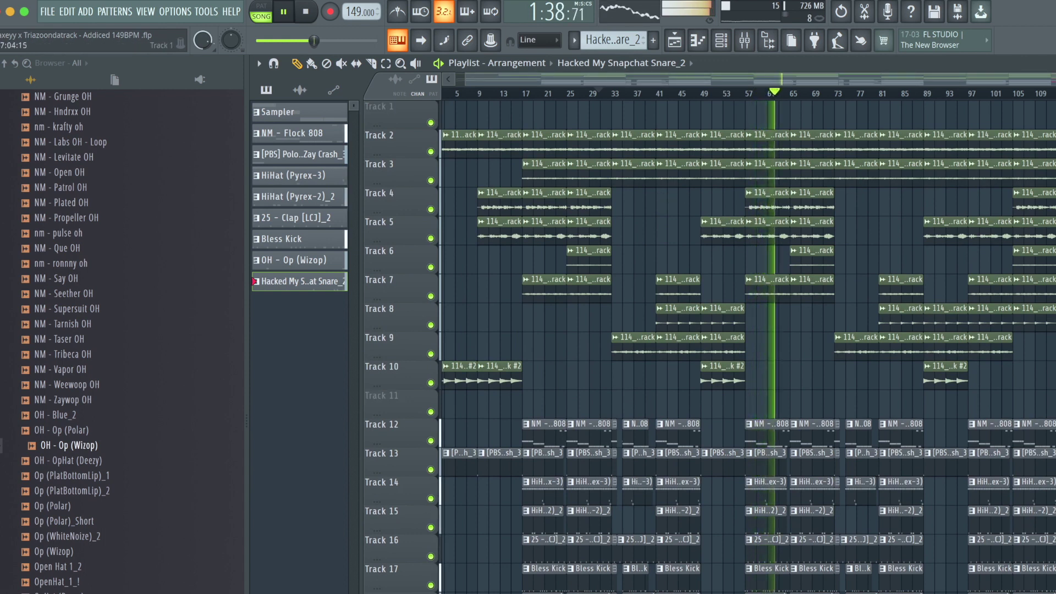
key(super+a)
key(shift+Up)
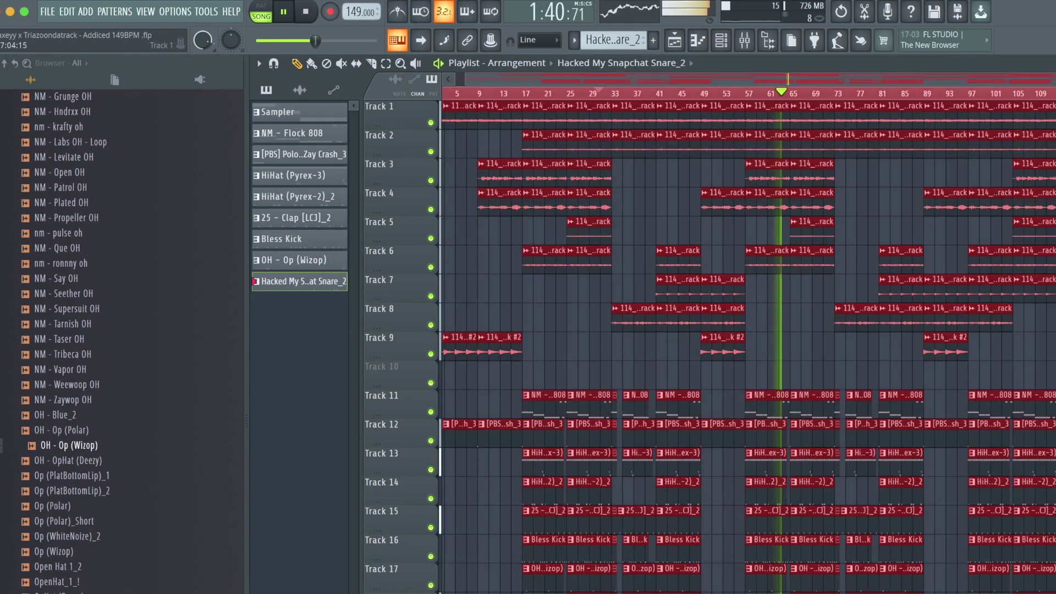
key(super+d)
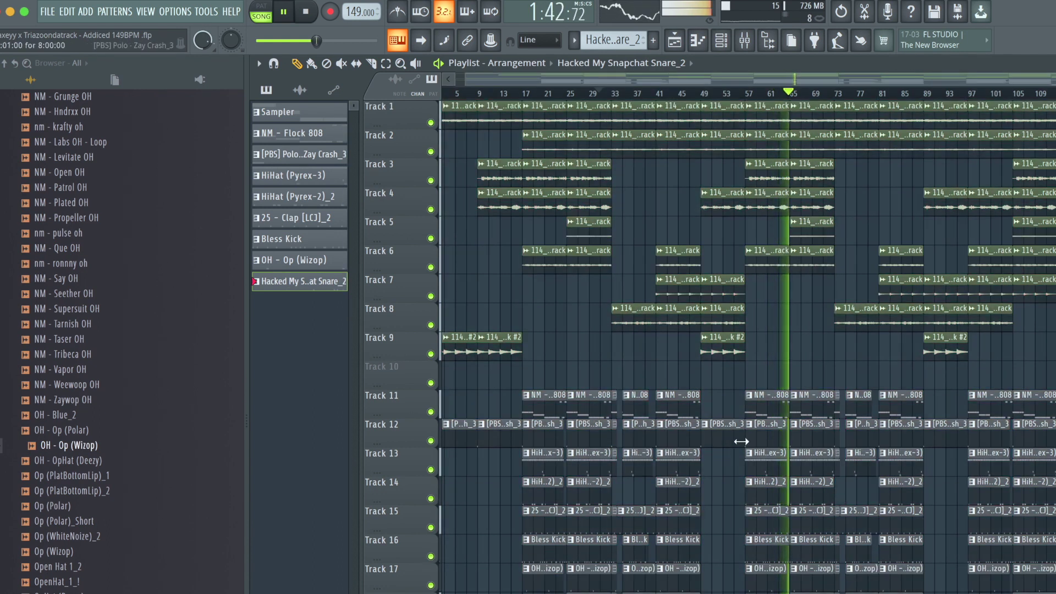
Step: Browse the FX folder of the Nick Mira drum kit for a transition sound
scroll(63, 281, up, 15)
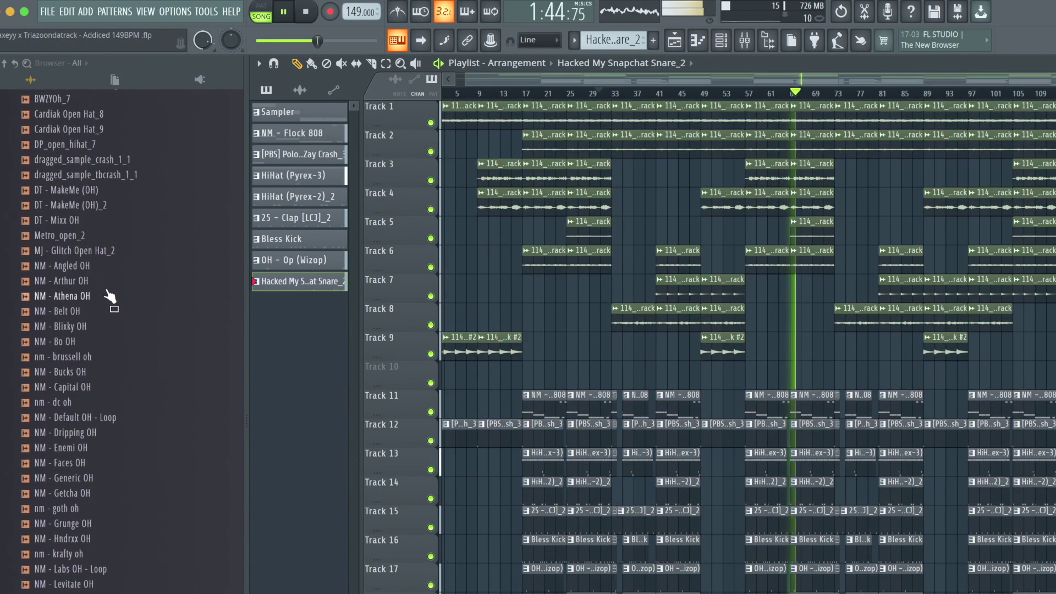
click(39, 259)
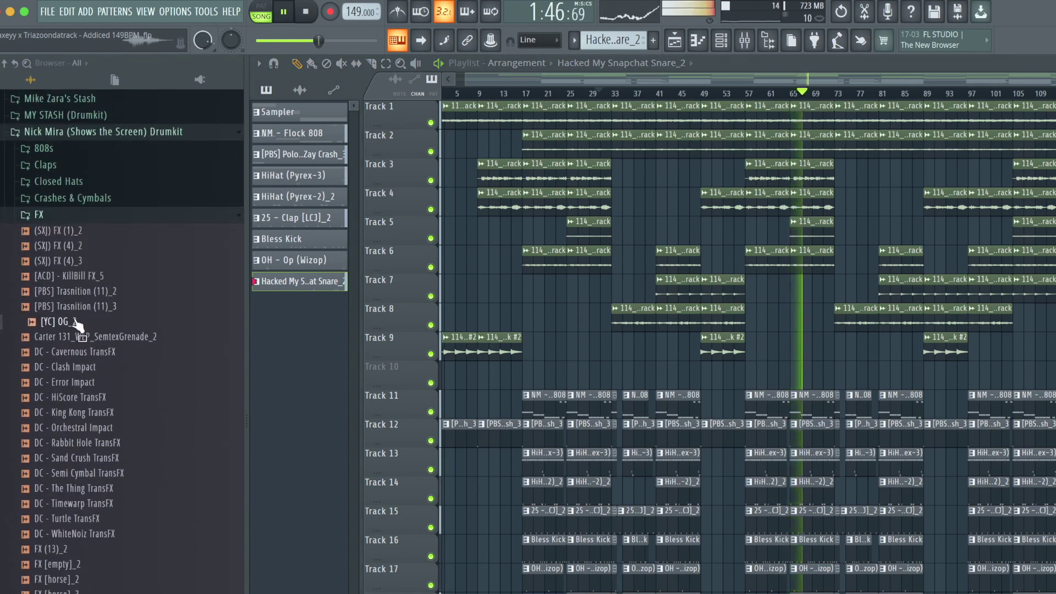
scroll(502, 415, down, 4)
scroll(132, 414, up, 6)
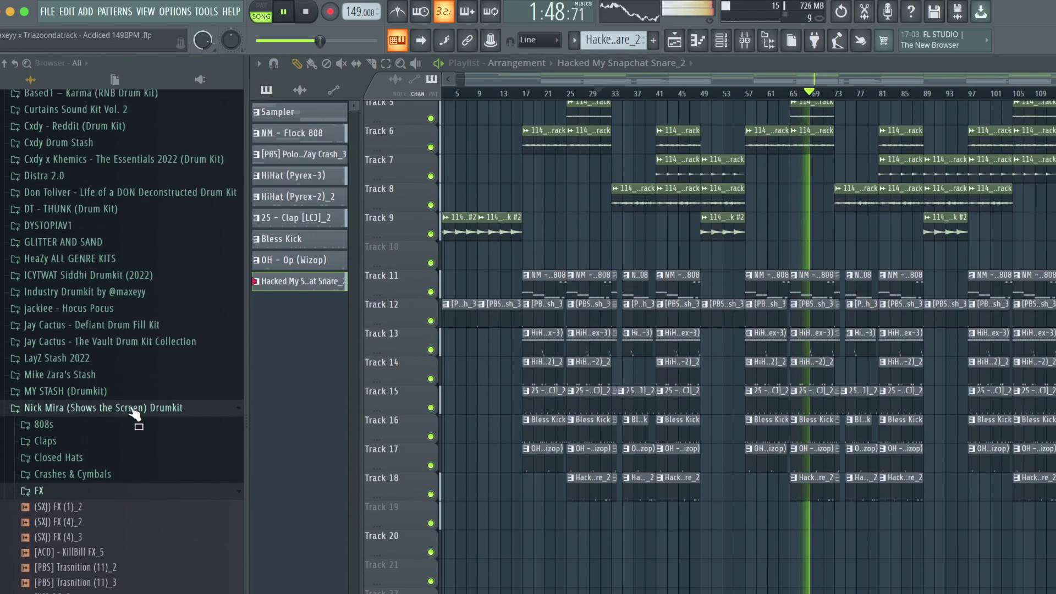
Step: Open the FX samples of the Travis Scott VIP drum kit and audition FX (CHOP CHOP)
scroll(134, 414, up, 10)
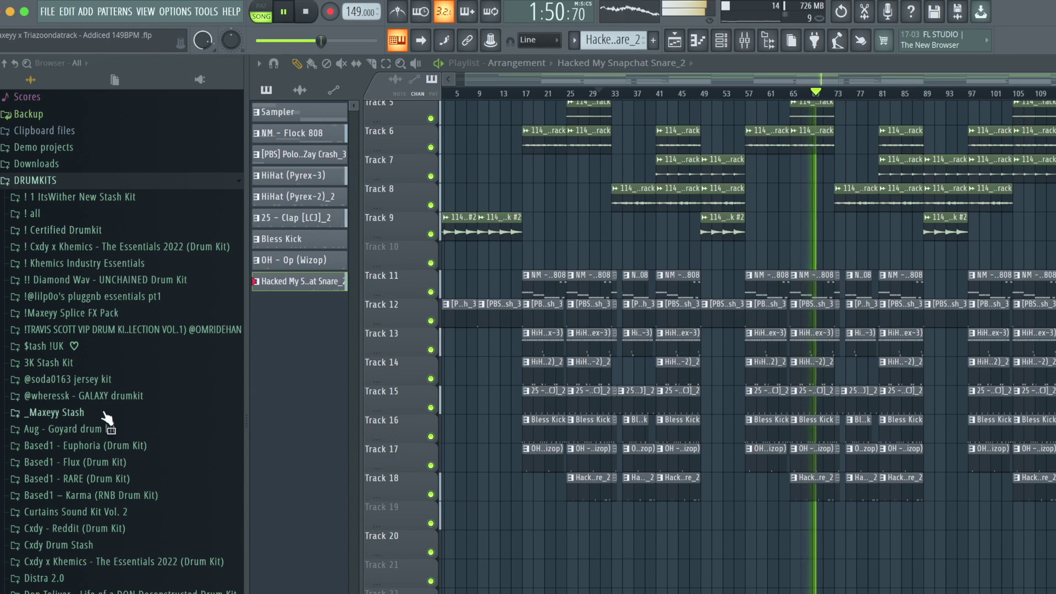
click(110, 329)
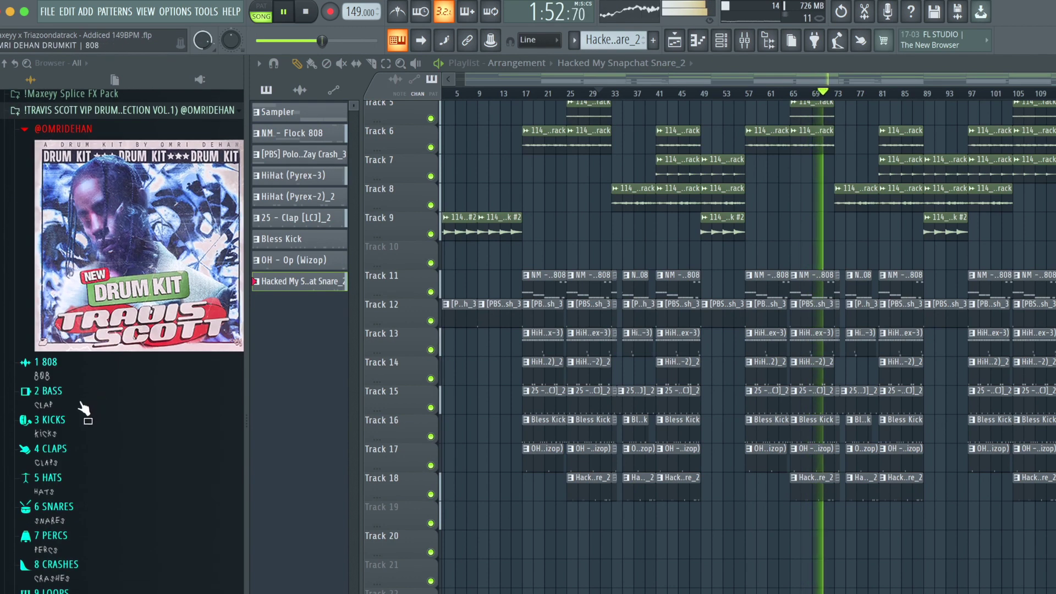
click(83, 572)
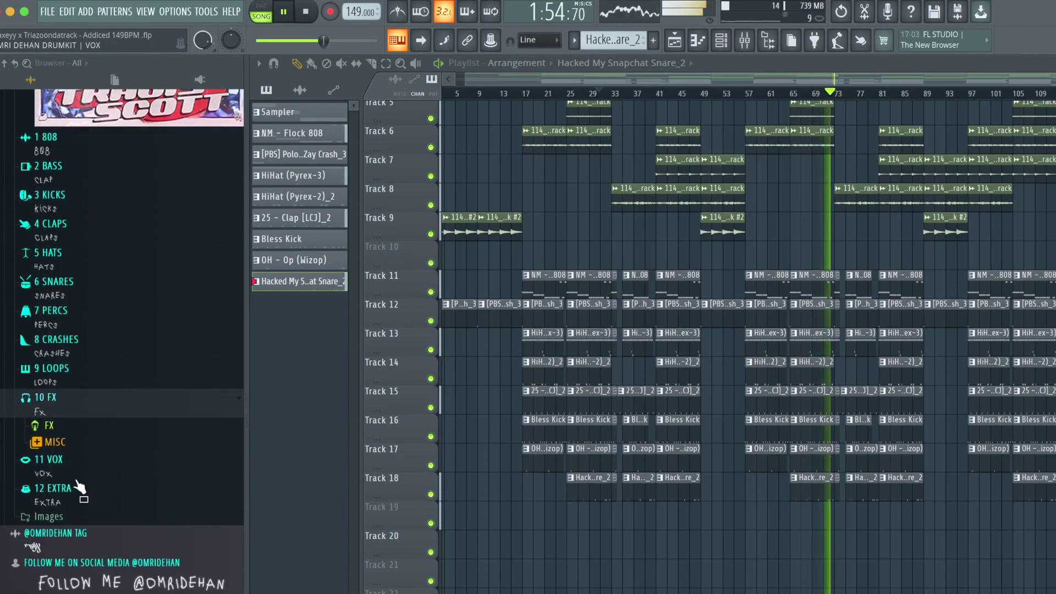
click(49, 425)
click(83, 471)
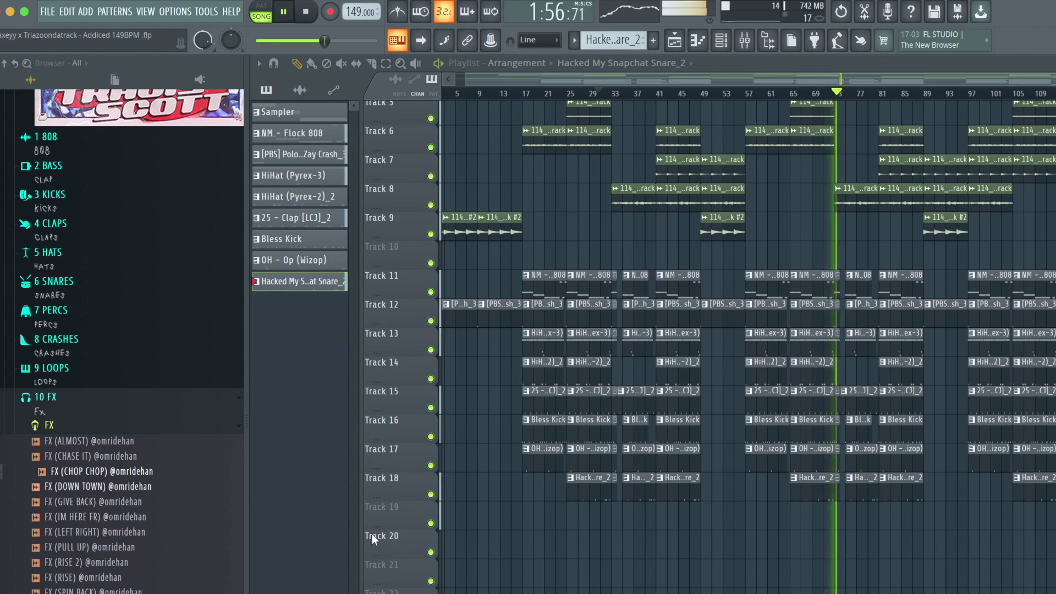
Step: Move the playback position to about bar 15 and check the Travis Scott kit's Crashes and Loops folders
scroll(449, 565, up, 3)
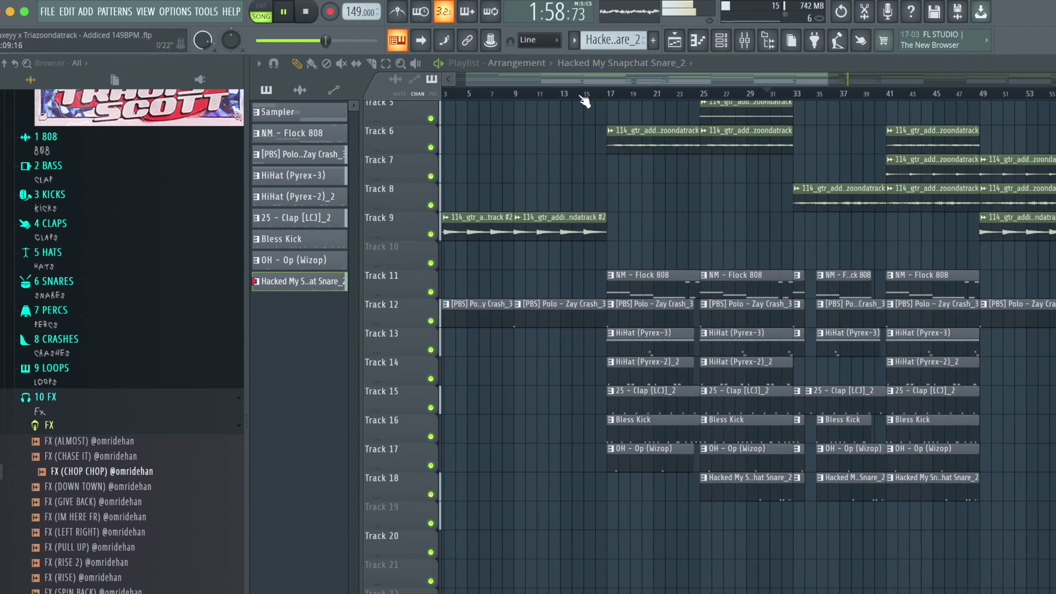
click(582, 96)
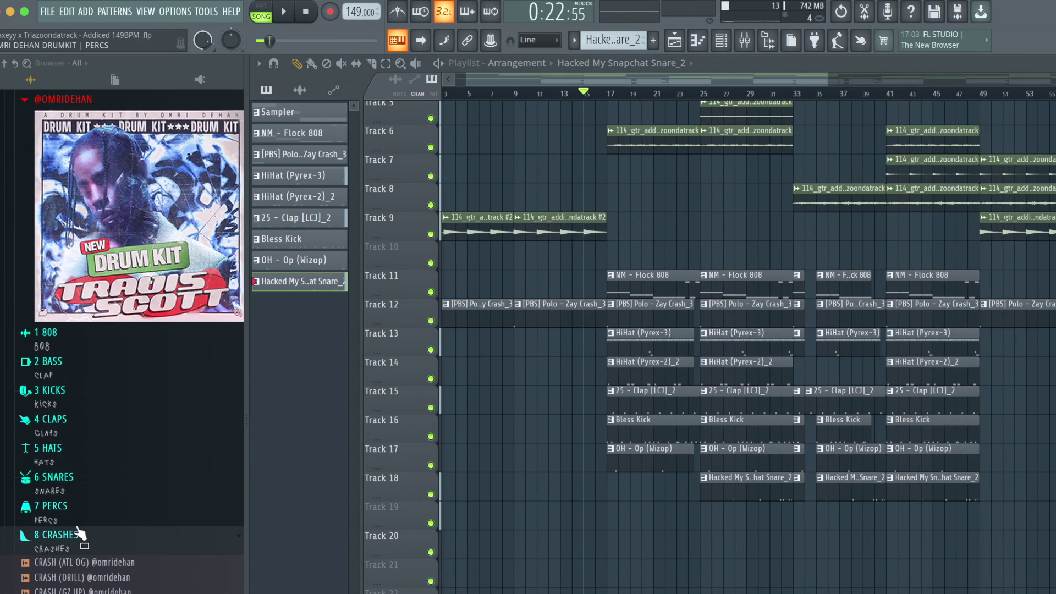
click(87, 547)
click(94, 574)
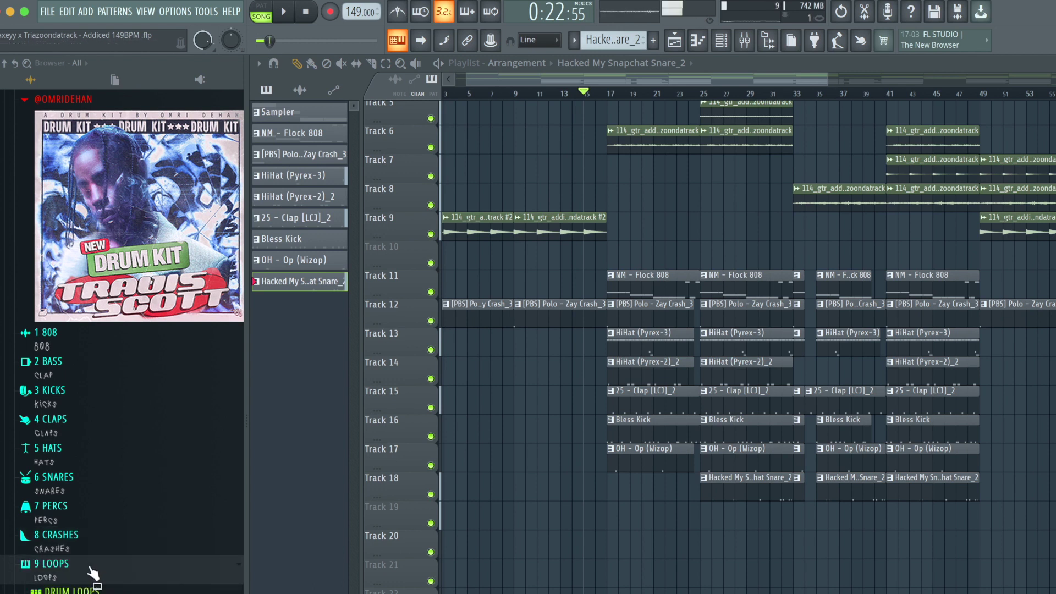
scroll(88, 570, down, 1)
click(89, 571)
Step: Place the FX (RISE 2) sample from the kit's FX folder on Track 19 at bar 24
scroll(90, 572, down, 2)
scroll(110, 542, down, 2)
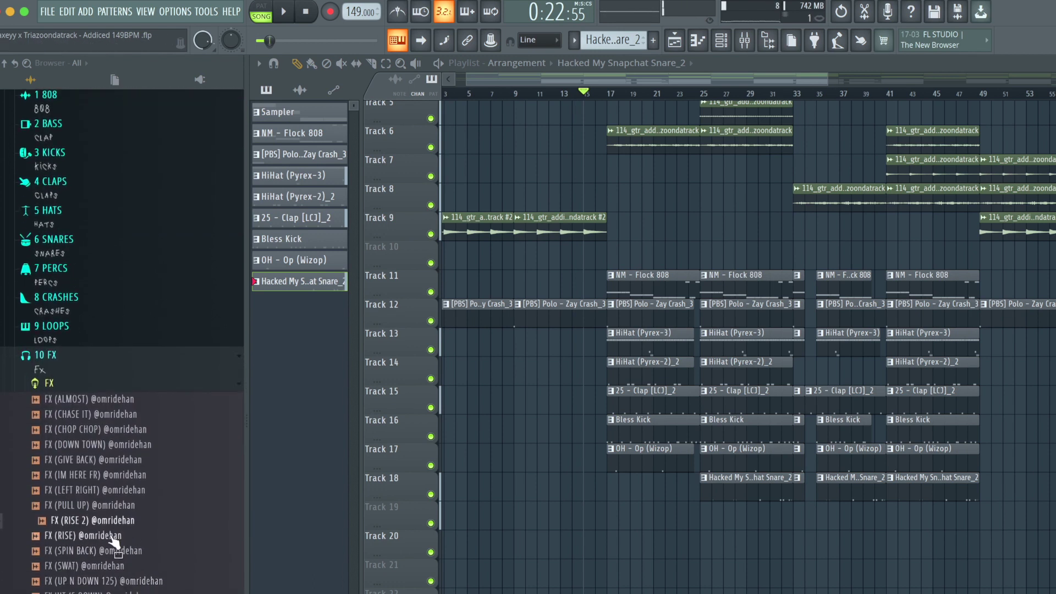
drag(106, 525, 624, 532)
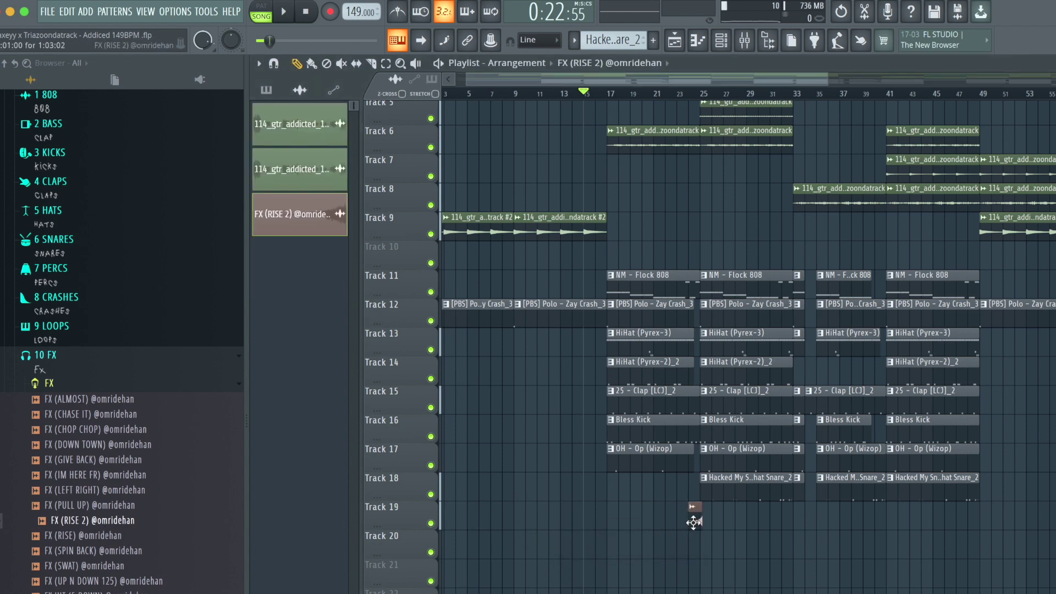
Step: Adjust the time stretching of the FX (RISE 2) clip in its sampler settings so it ends at bar 25
double_click(694, 523)
drag(627, 212, 624, 433)
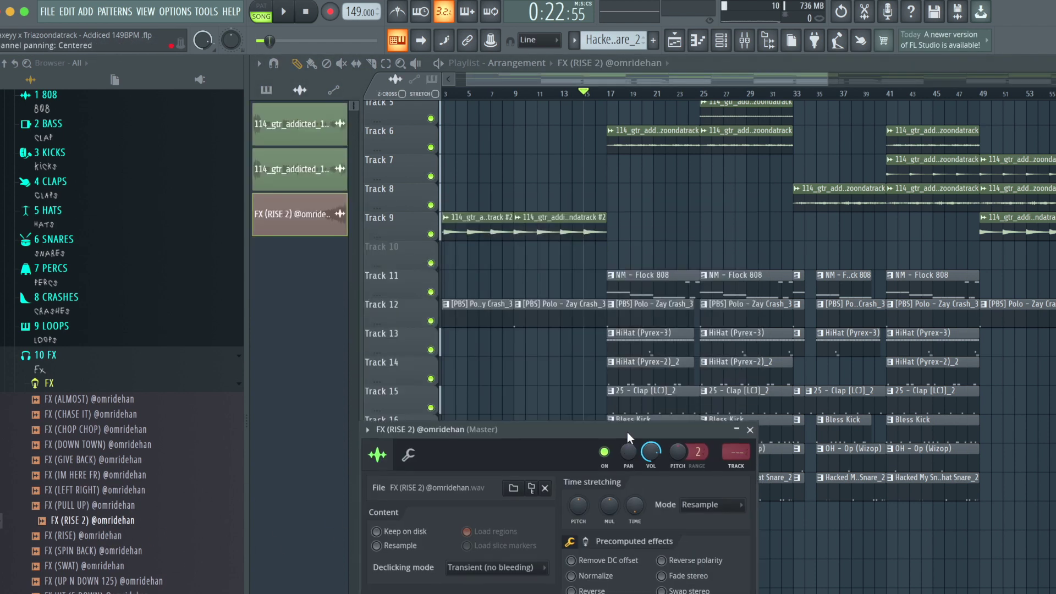
key(Escape)
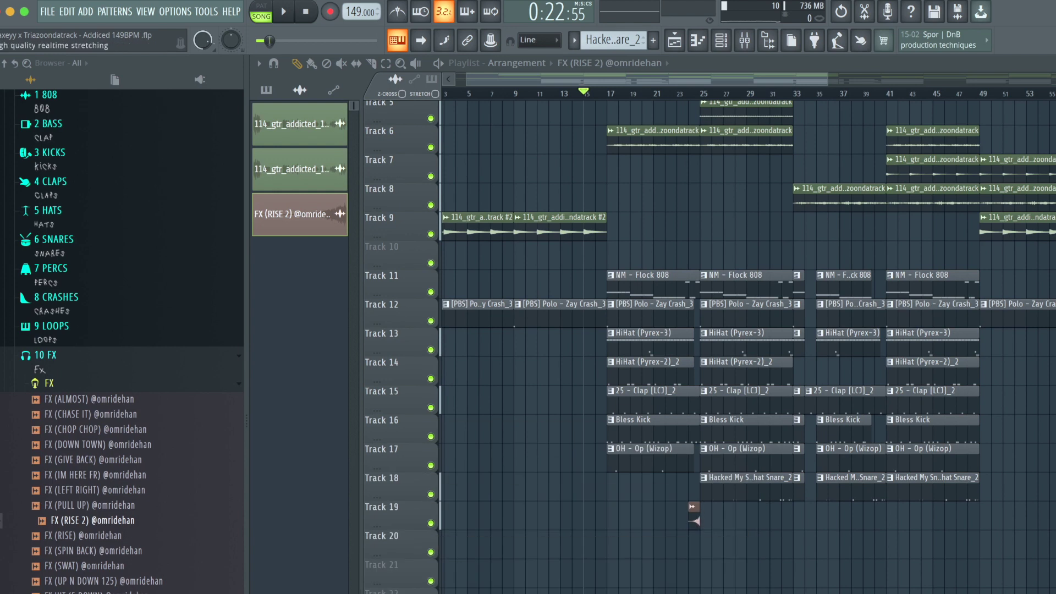
Step: Play the section leading into bar 25, assign FX (RISE 2) to a free mixer track and lower its mixer level
drag(713, 84, 712, 85)
key(space)
click(682, 94)
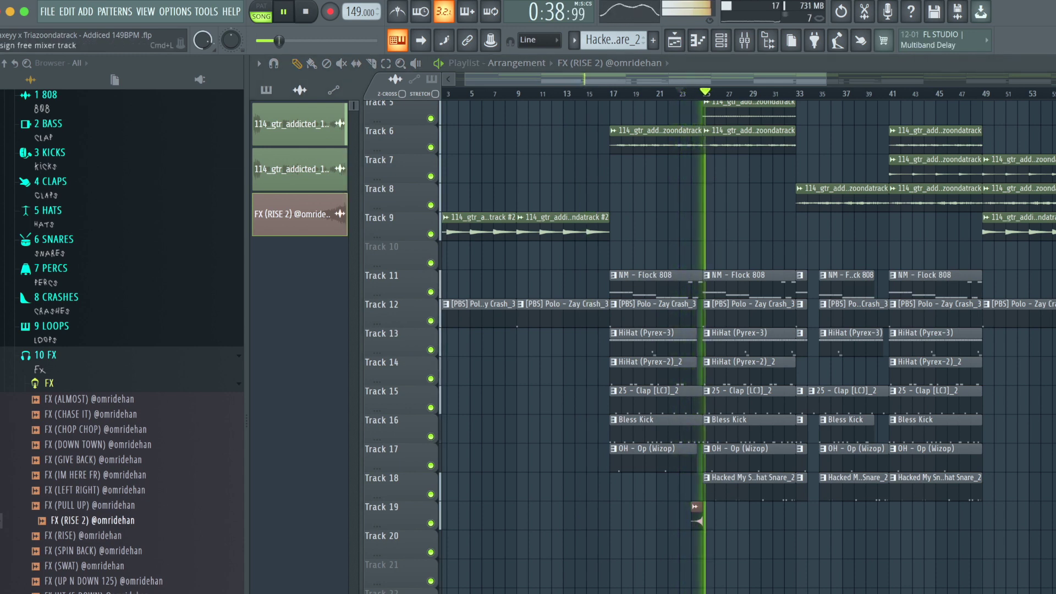
key(F9)
key(space)
key(space)
drag(717, 541, 717, 593)
key(F9)
Step: Place another FX (RISE 2) clip on Track 19 at bar 40
scroll(632, 566, down, 3)
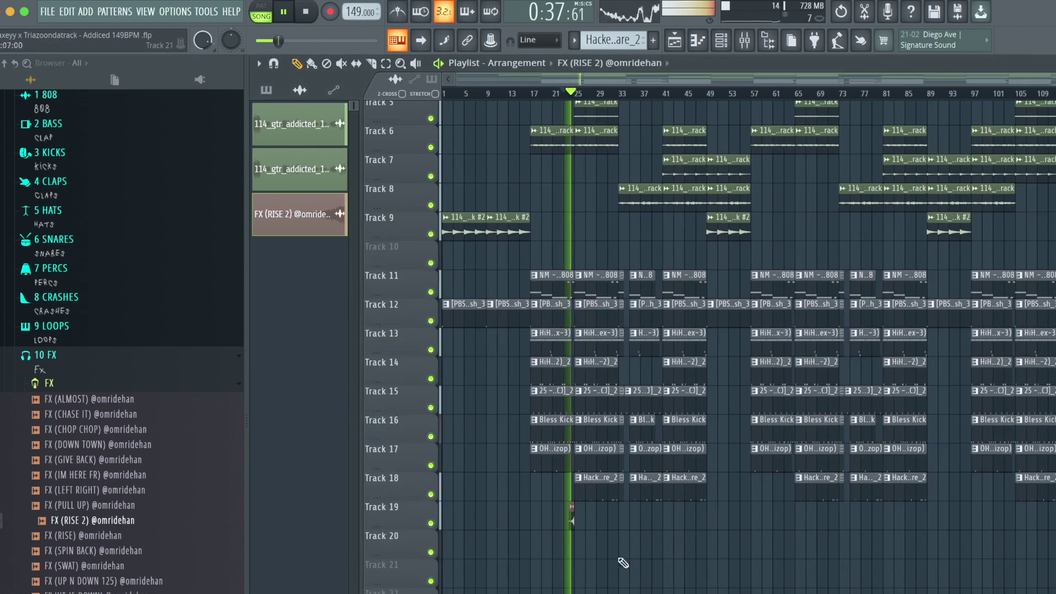
click(661, 518)
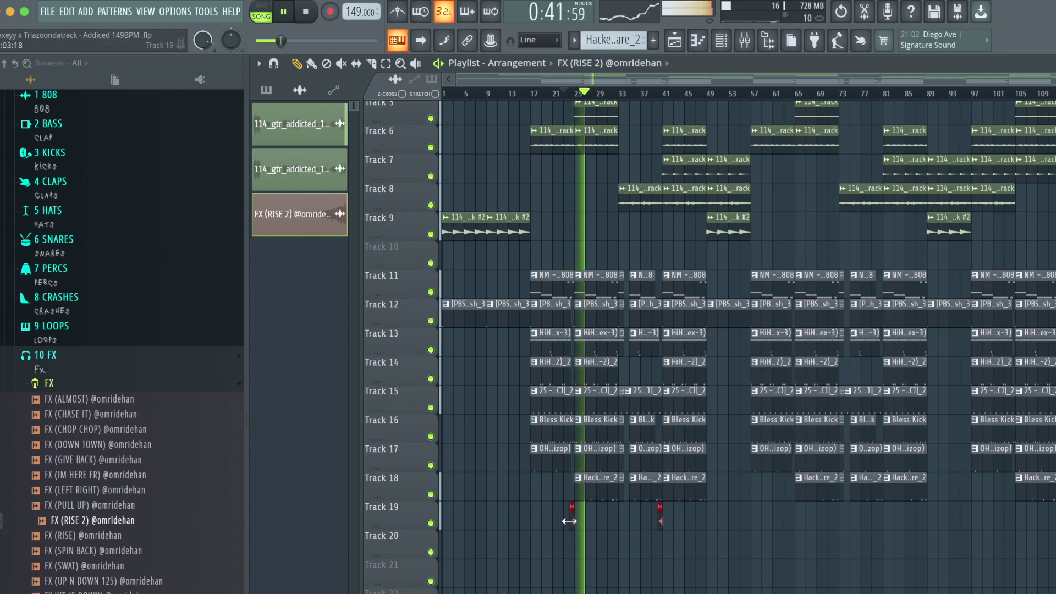
Step: Copy the FX (RISE 2) clips along Track 19 to bars 64, 80 and 104
mouse_move(570, 521)
mouse_down()
mouse_move(765, 535)
mouse_move(1023, 527)
mouse_up()
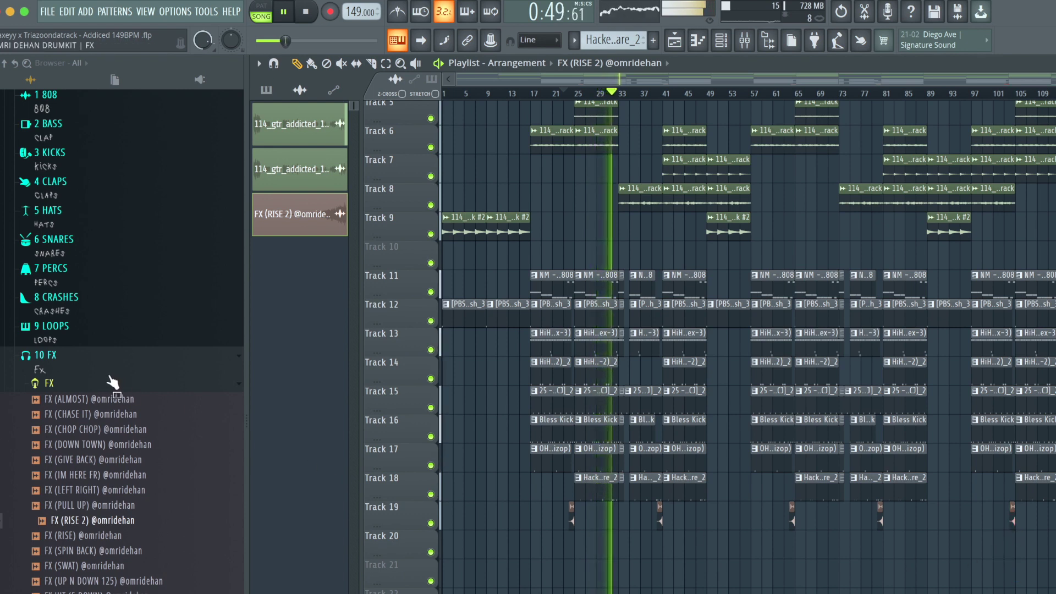
Step: Place the Fendi - Norm FX_Riser_2 sample from the _Maxeyy Stash kit's Risers folder on Track 21 near bar 13
scroll(125, 381, up, 15)
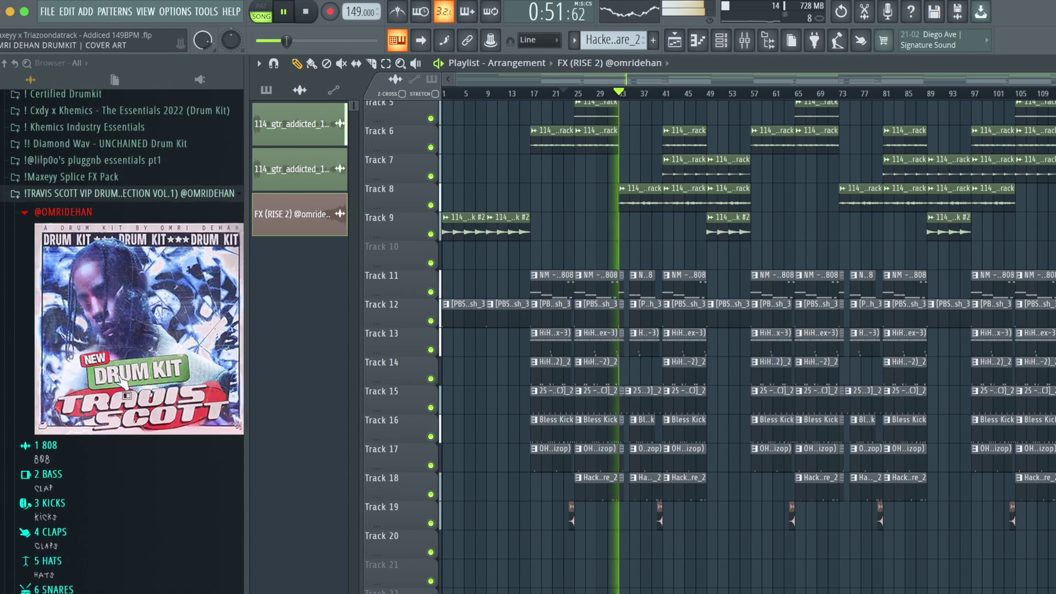
click(83, 438)
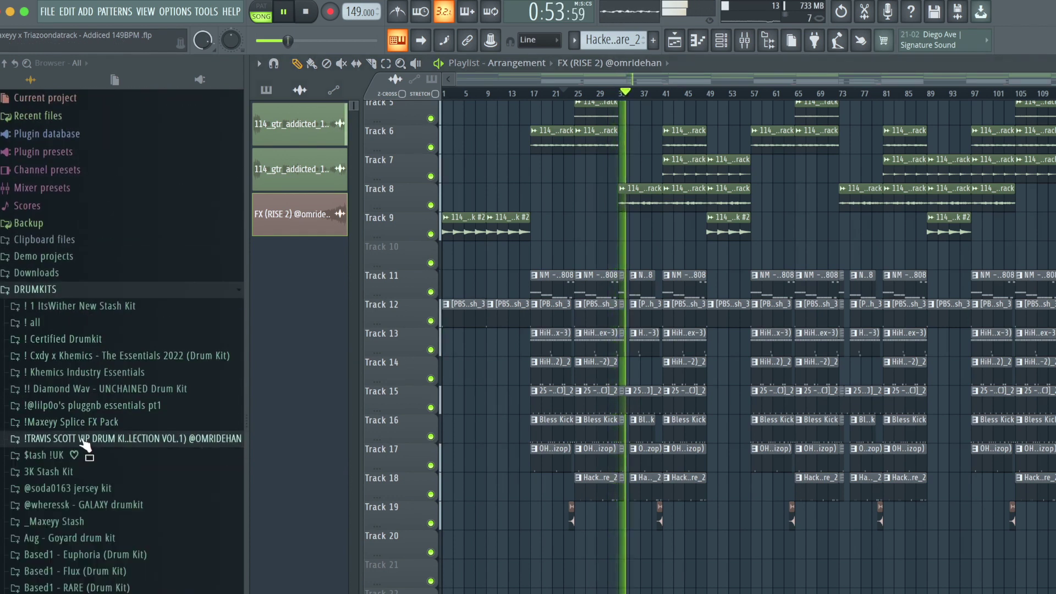
click(104, 522)
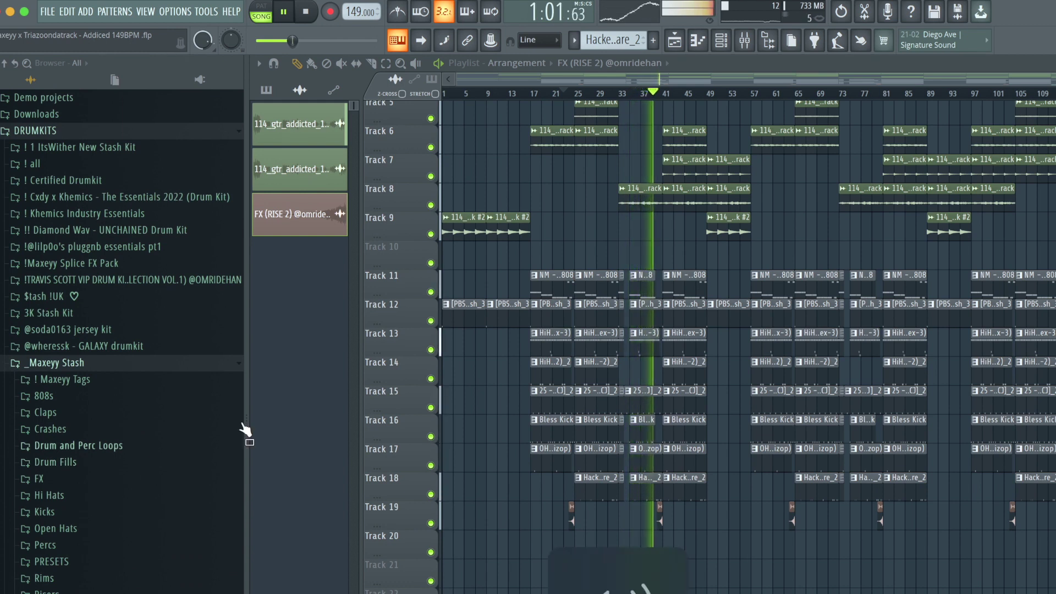
click(744, 39)
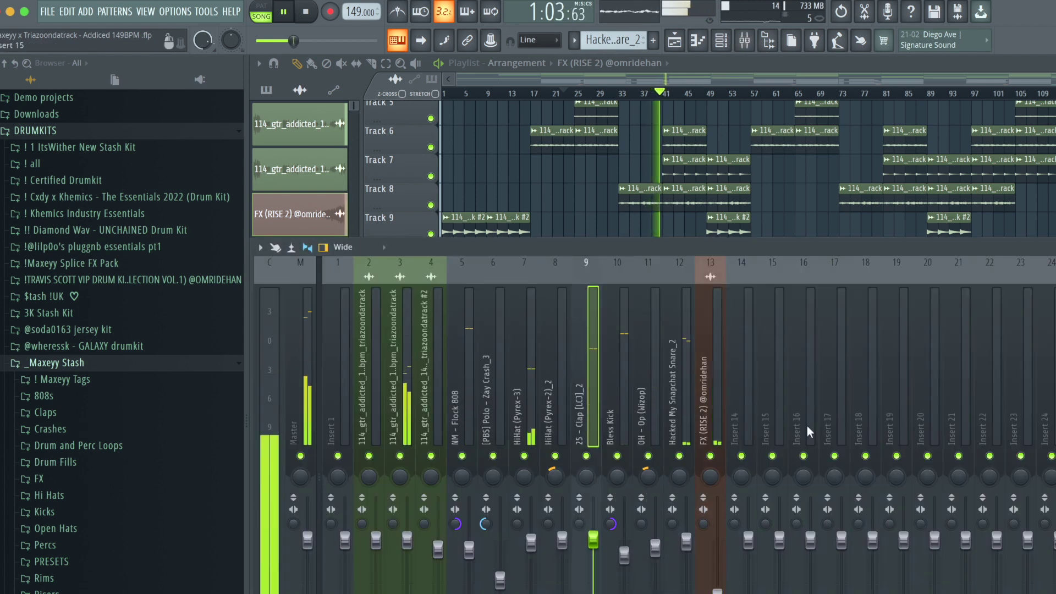
key(F9)
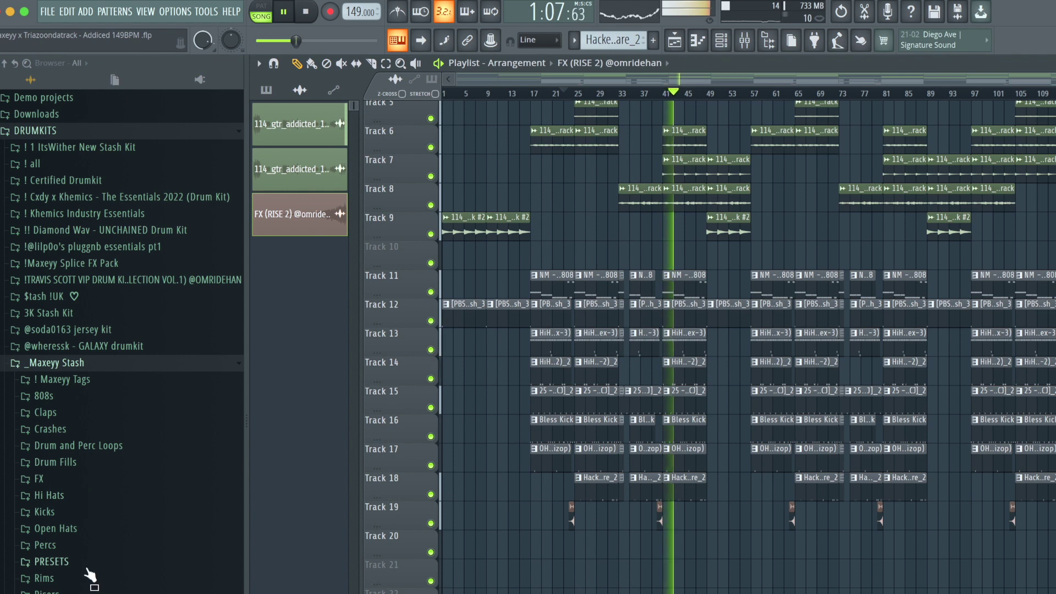
click(88, 591)
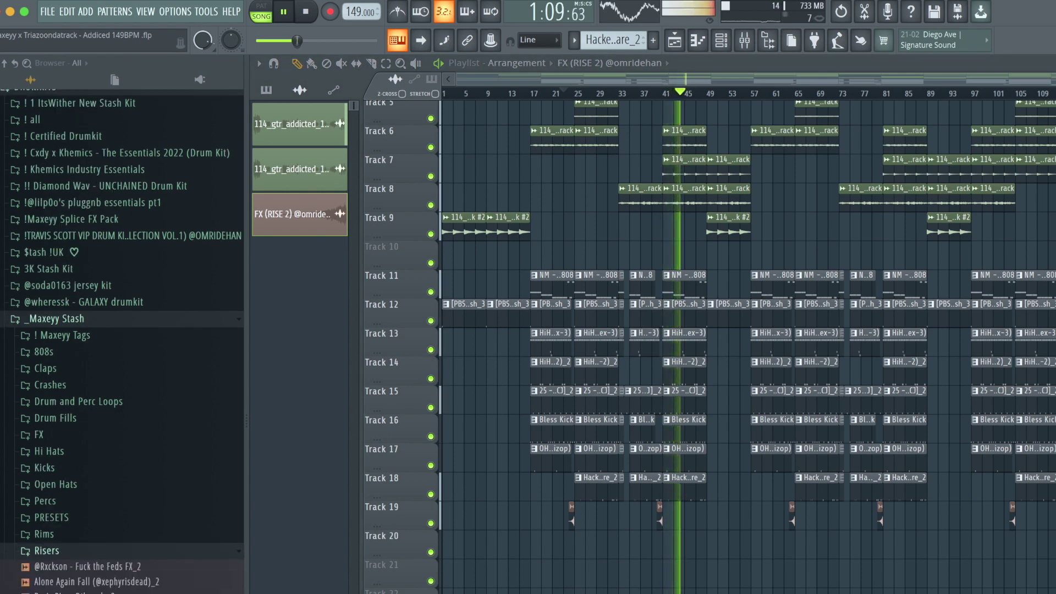
drag(512, 589, 510, 583)
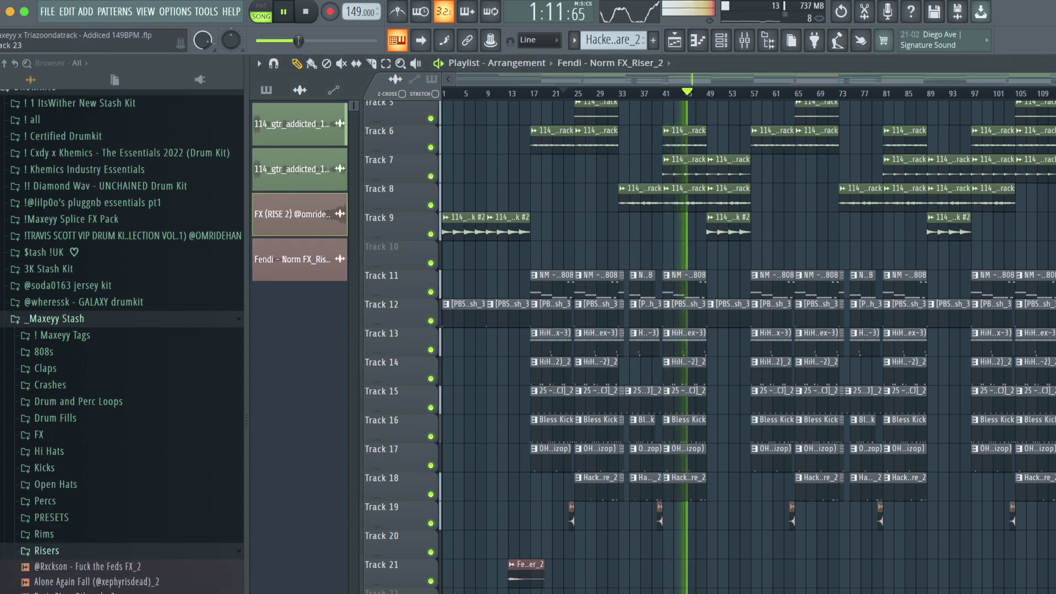
Step: Place the FX [ Riser ]_2 sample from the Risers folder on Track 20 and move it to bar 53
scroll(88, 589, down, 1)
drag(82, 593, 94, 593)
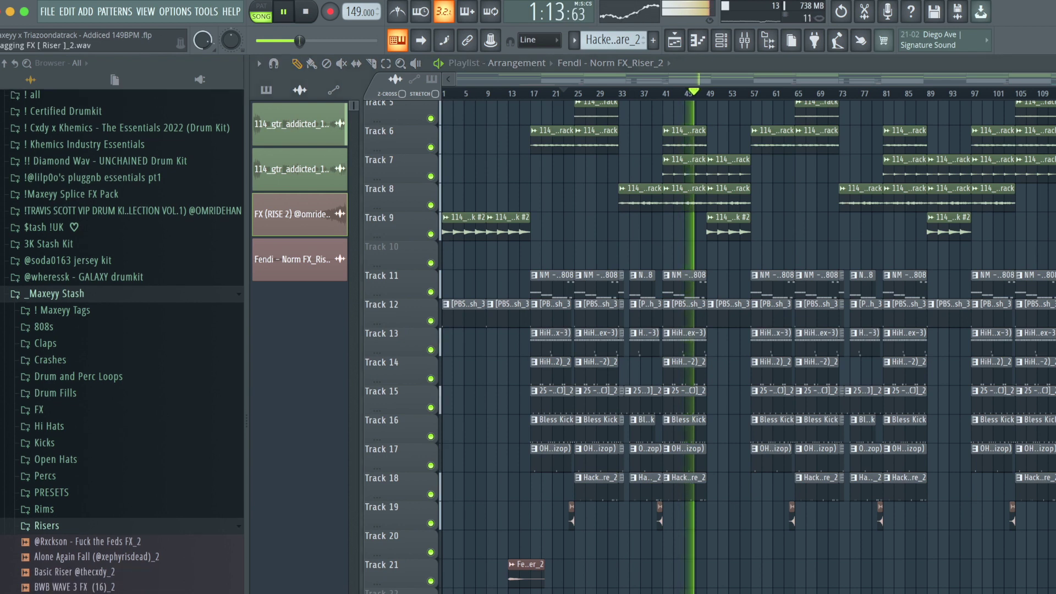
drag(511, 544, 513, 547)
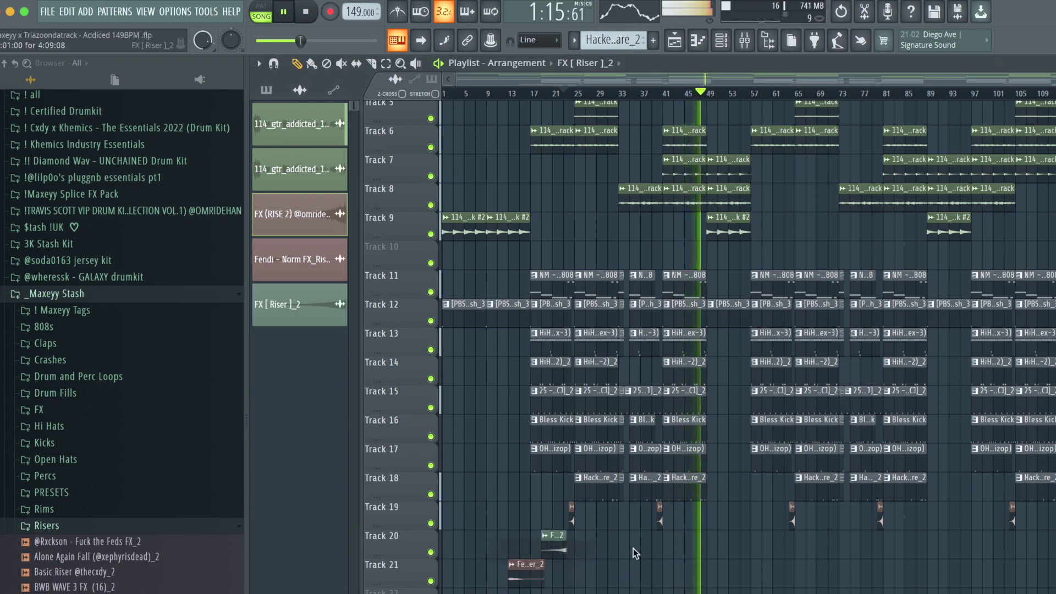
drag(757, 550, 731, 550)
Step: Time-stretch FX [ Riser ]_2 to 4 bars in Stretch mode, assign it to a free mixer track and lower its channel volume
double_click(734, 547)
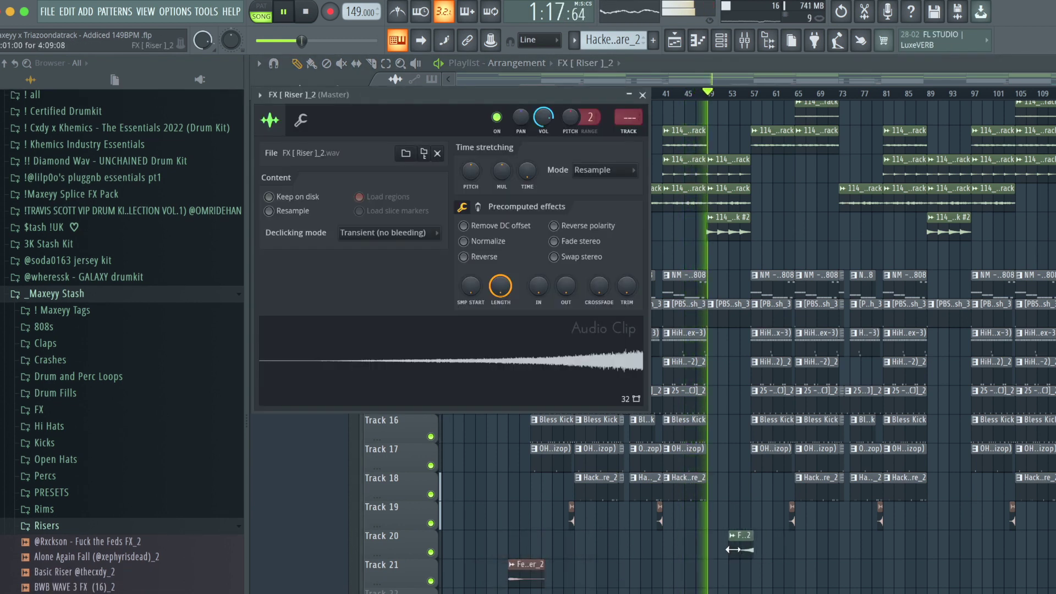
drag(532, 184, 532, 173)
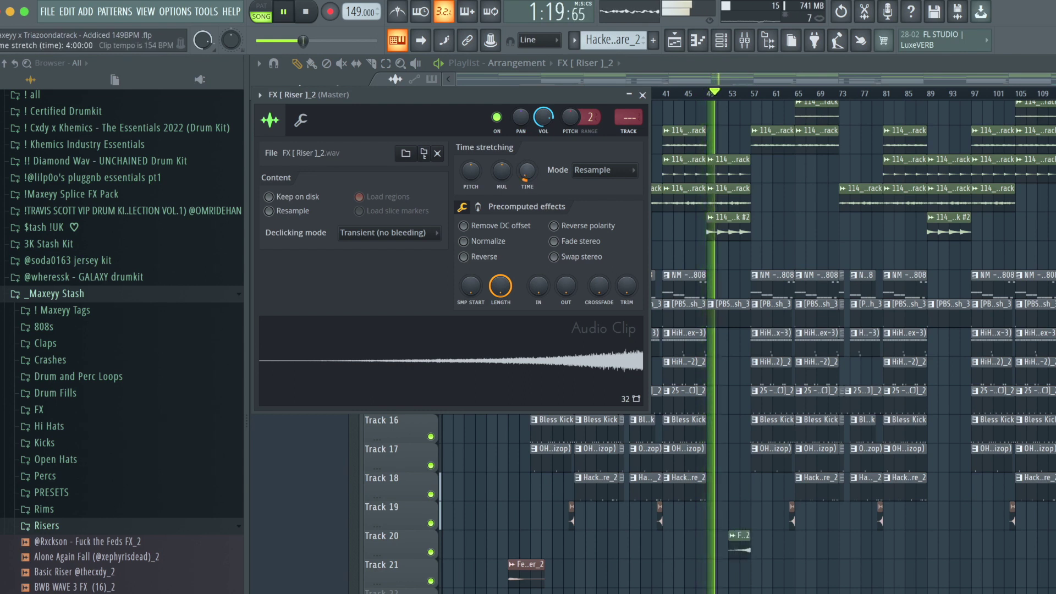
click(599, 170)
click(589, 283)
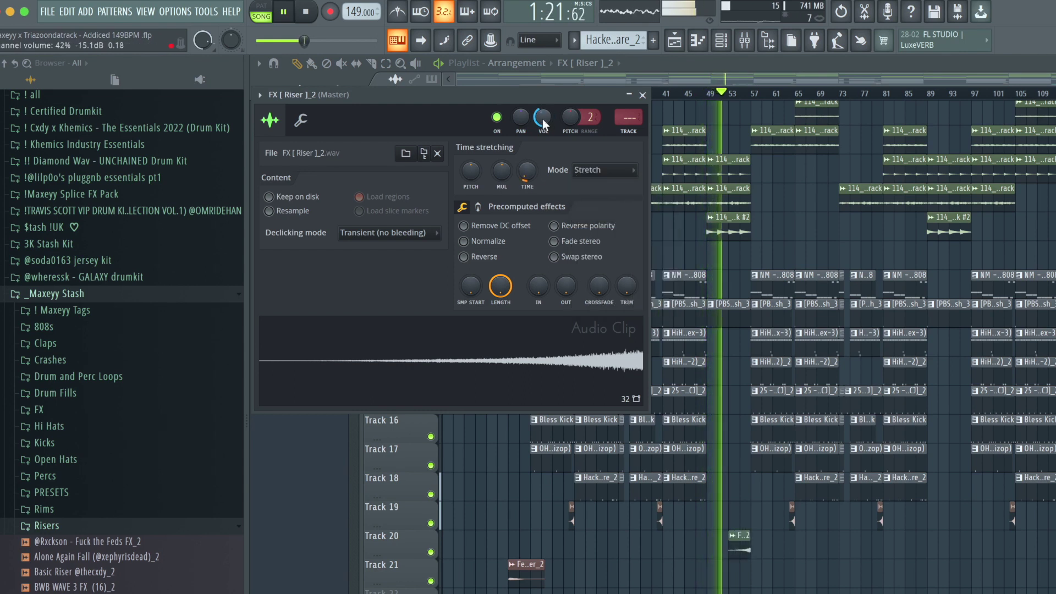
key(super+l)
click(547, 118)
key(F5)
Step: Move the Fendi - Norm FX_Riser_2 clip to bar 53 on Track 21 and assign it to a free mixer track
drag(528, 579, 748, 579)
scroll(748, 579, up, 2)
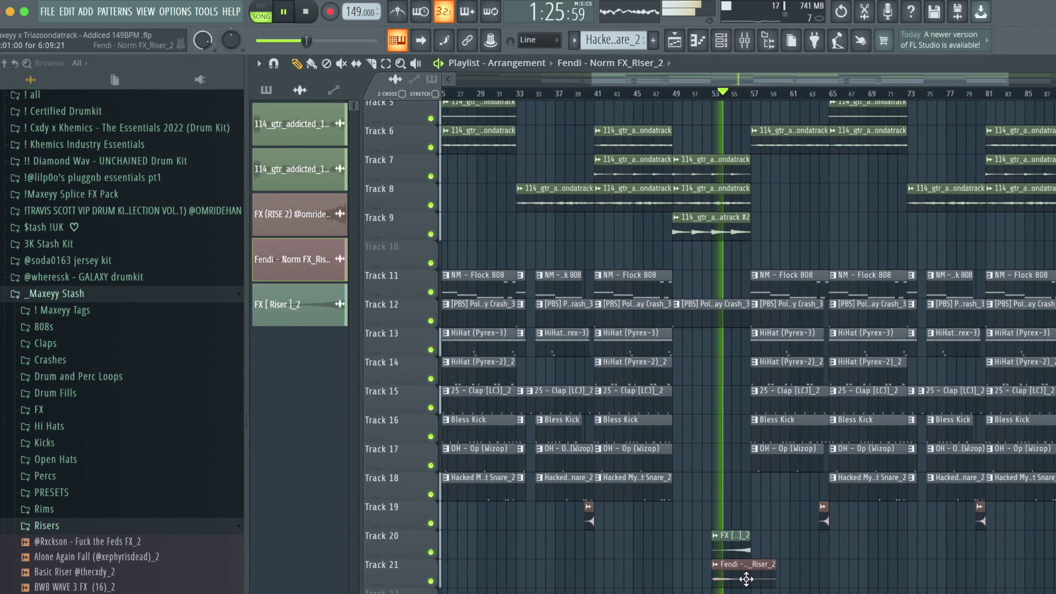
scroll(746, 579, up, 2)
double_click(715, 572)
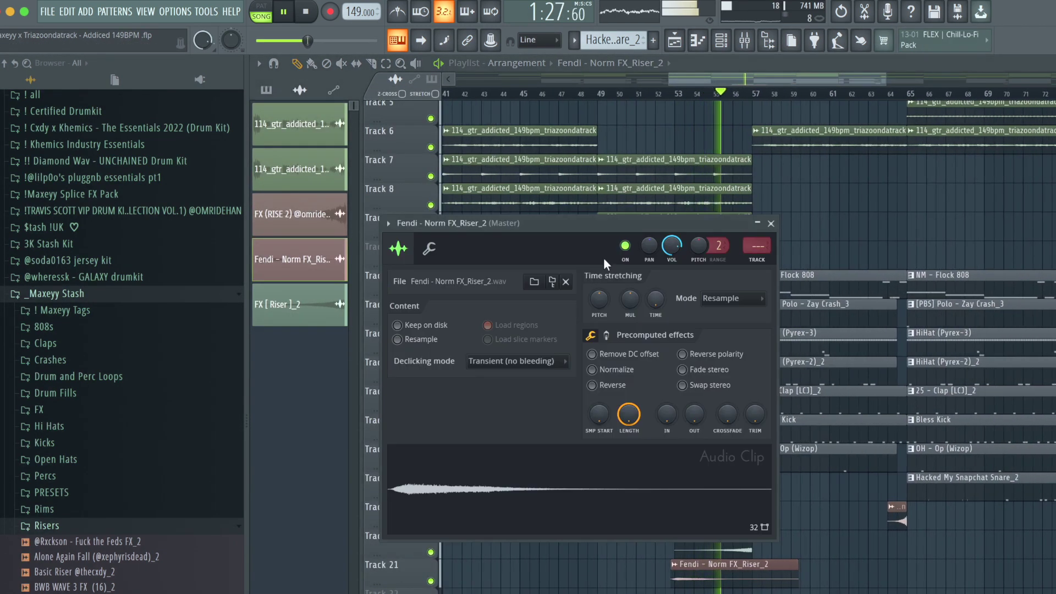
key(super+l)
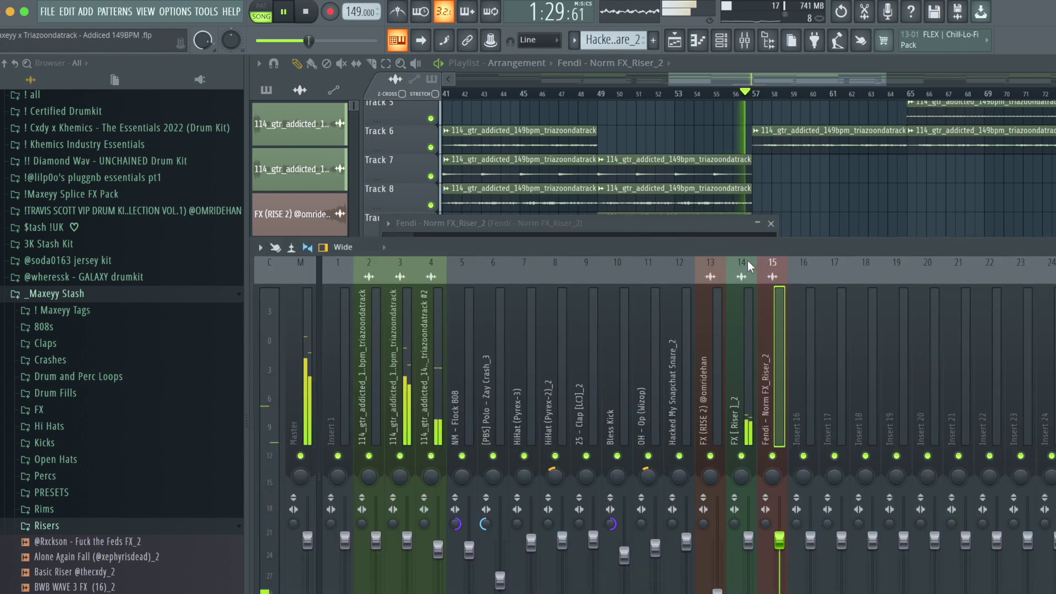
key(F9)
Step: Play the section leading into bar 53 and copy both riser clips on Tracks 20 and 21 to bars 13 and 93
click(659, 93)
click(617, 95)
scroll(655, 439, down, 4)
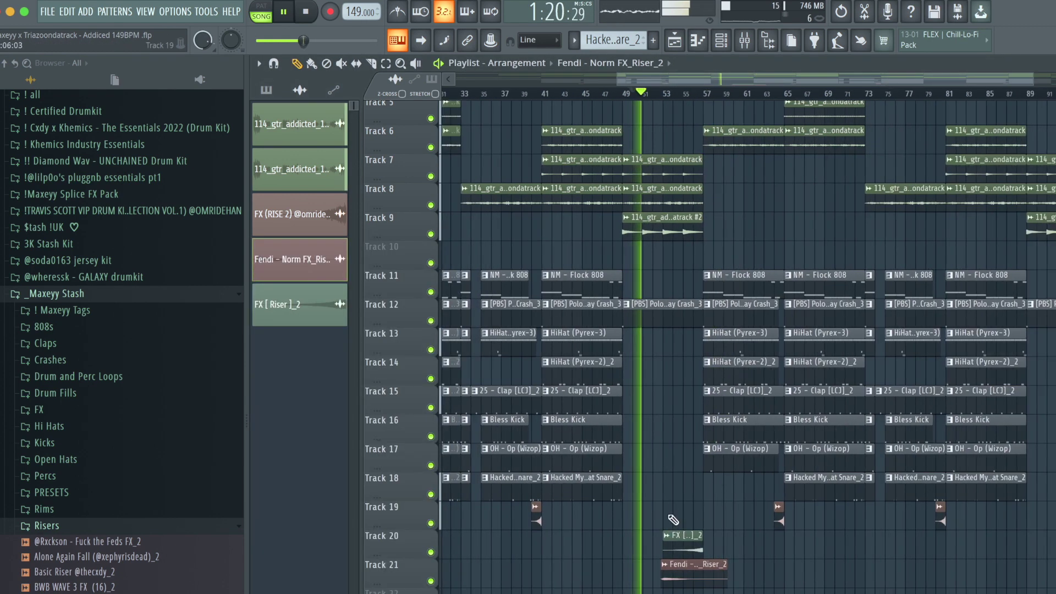
drag(715, 517, 737, 575)
mouse_move(740, 575)
mouse_down()
mouse_move(961, 575)
mouse_move(531, 577)
mouse_up()
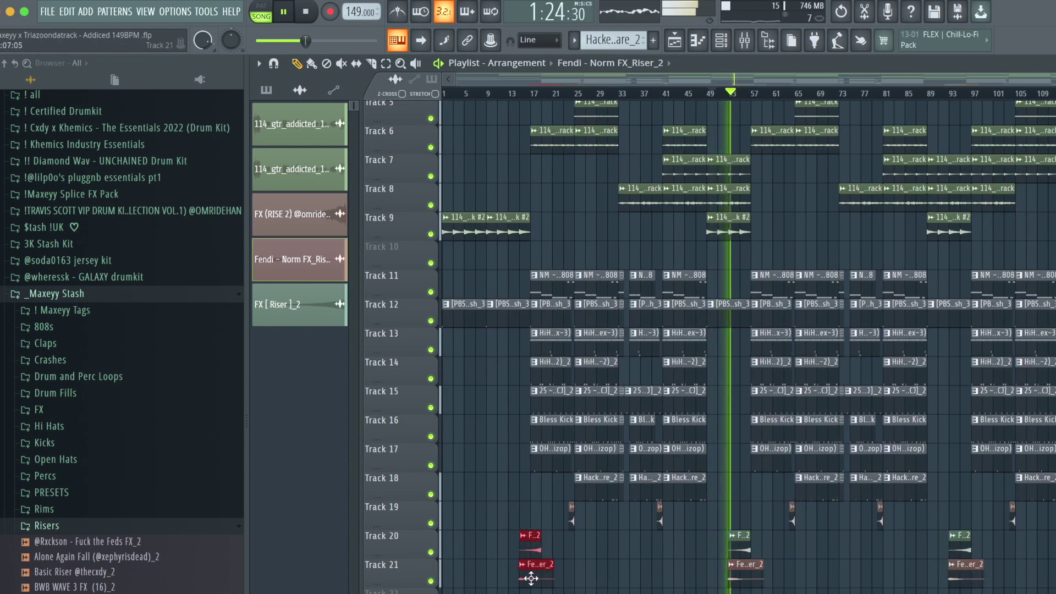
Step: Pan the Fendi - Norm FX_Riser_2 channel about 38% left and lower its volume in the sampler settings
double_click(523, 585)
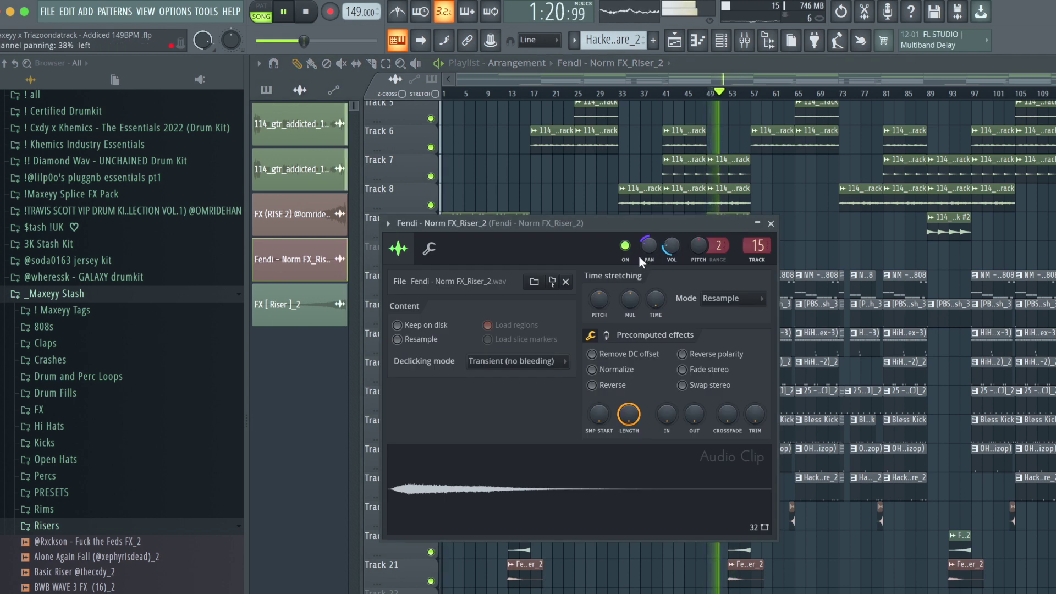
click(771, 223)
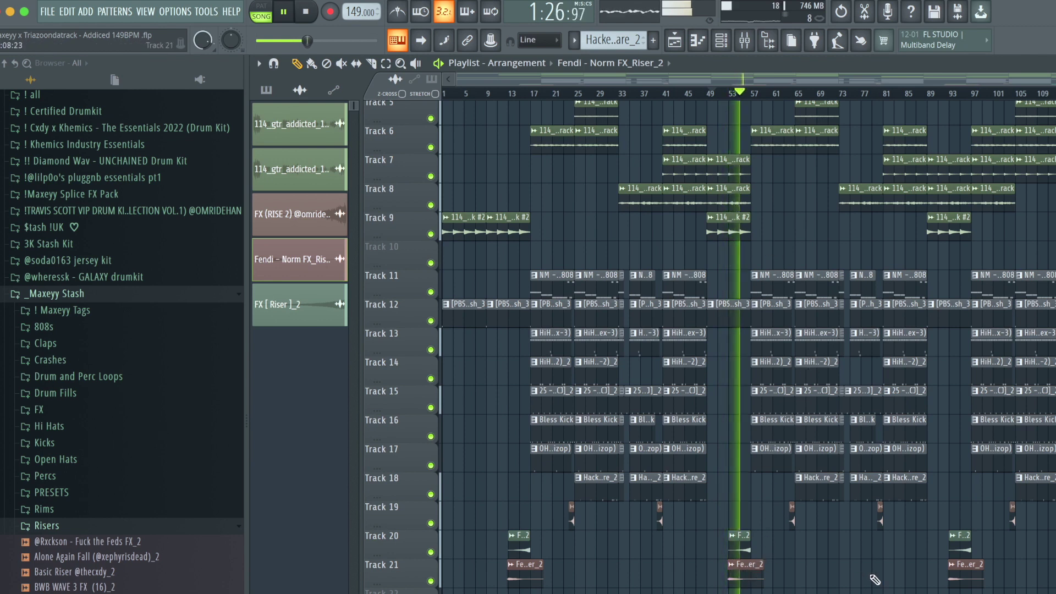
Step: Add more Fendi - Norm FX_Riser_2 clips on Track 21 at bars 37 and 77
click(860, 572)
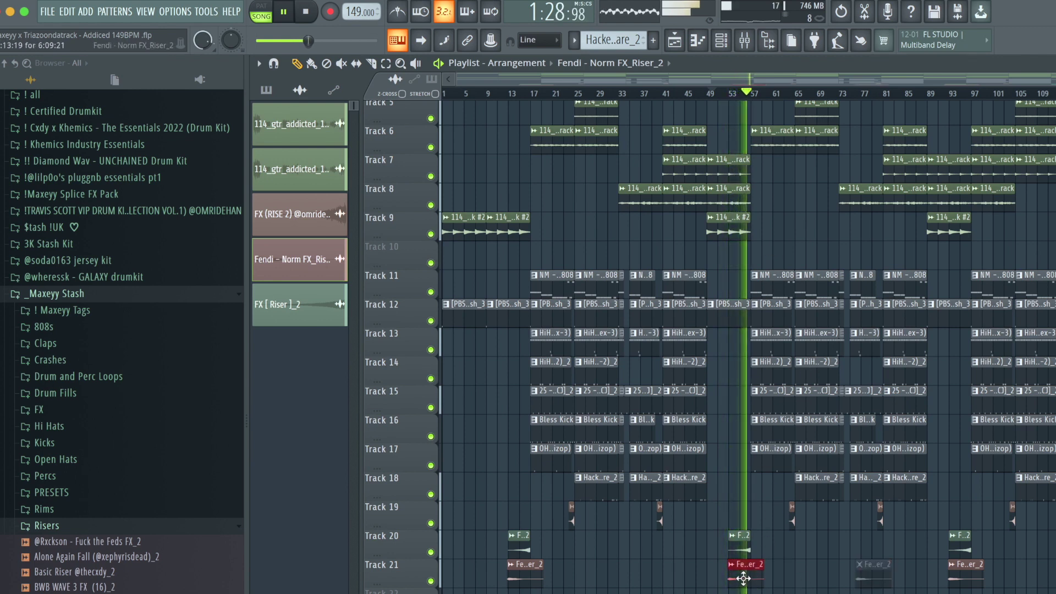
right_click(866, 580)
mouse_move(747, 576)
mouse_down()
mouse_move(885, 576)
mouse_move(658, 575)
mouse_up()
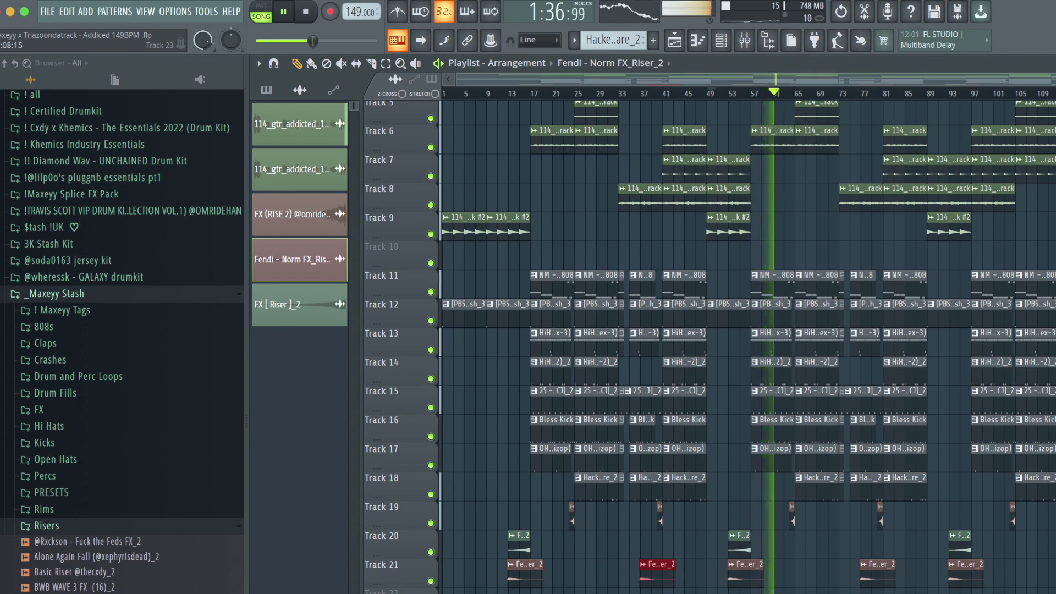
drag(1000, 578, 1055, 574)
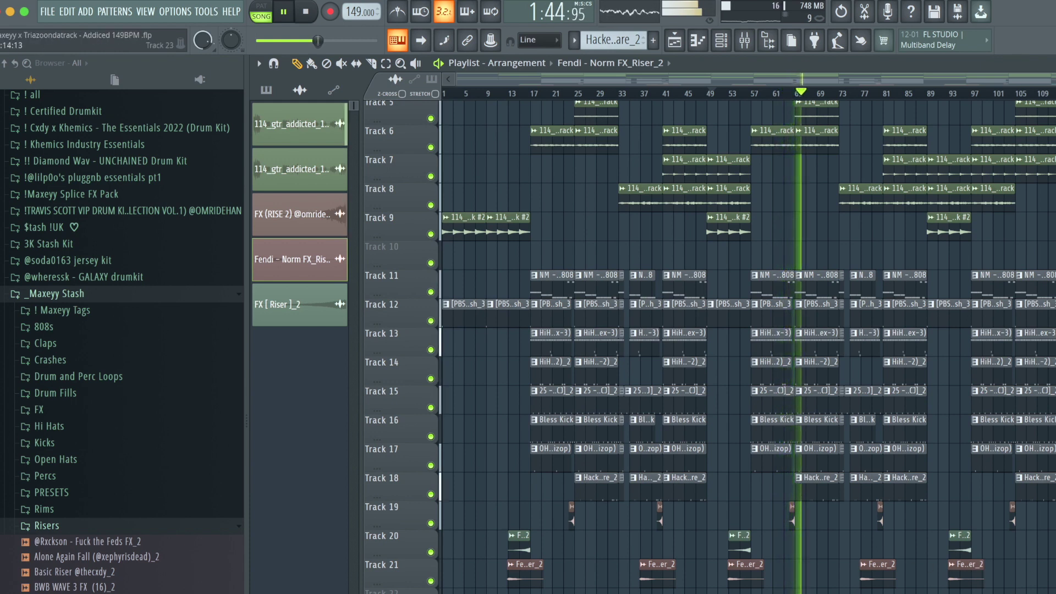
Step: Move all drum and FX clips below the empty Track 10 up by one track and clear the selection
scroll(748, 347, up, 4)
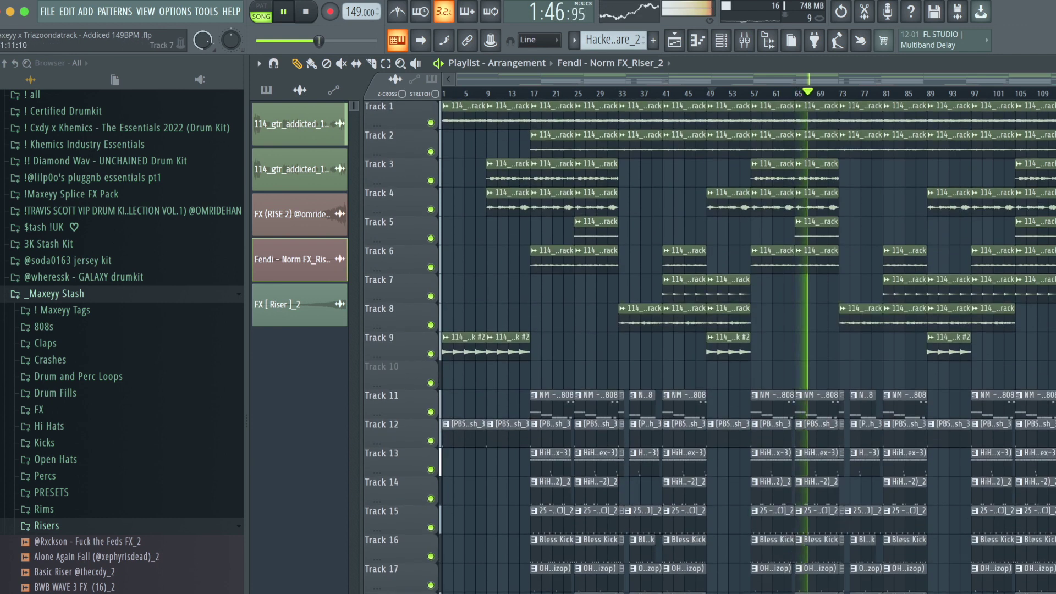
scroll(718, 329, down, 1)
drag(832, 584, 302, 361)
key(shift+Up)
key(super+d)
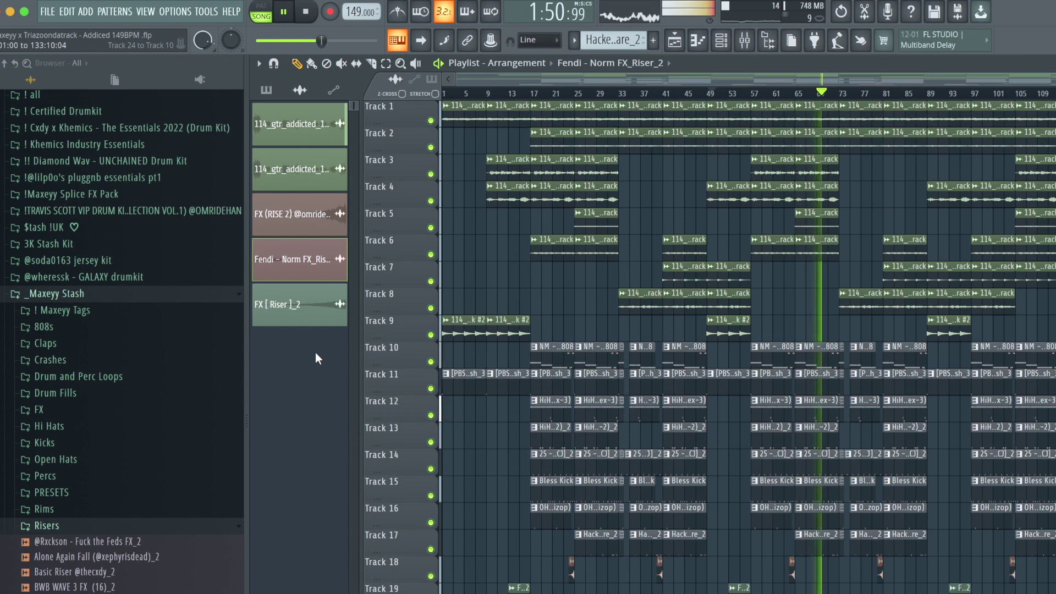
Step: Place the !Maxeyy 1 TAG sample from the ! Maxeyy Tags folder below the riser clips, just before bar 17
click(65, 311)
drag(72, 347, 447, 592)
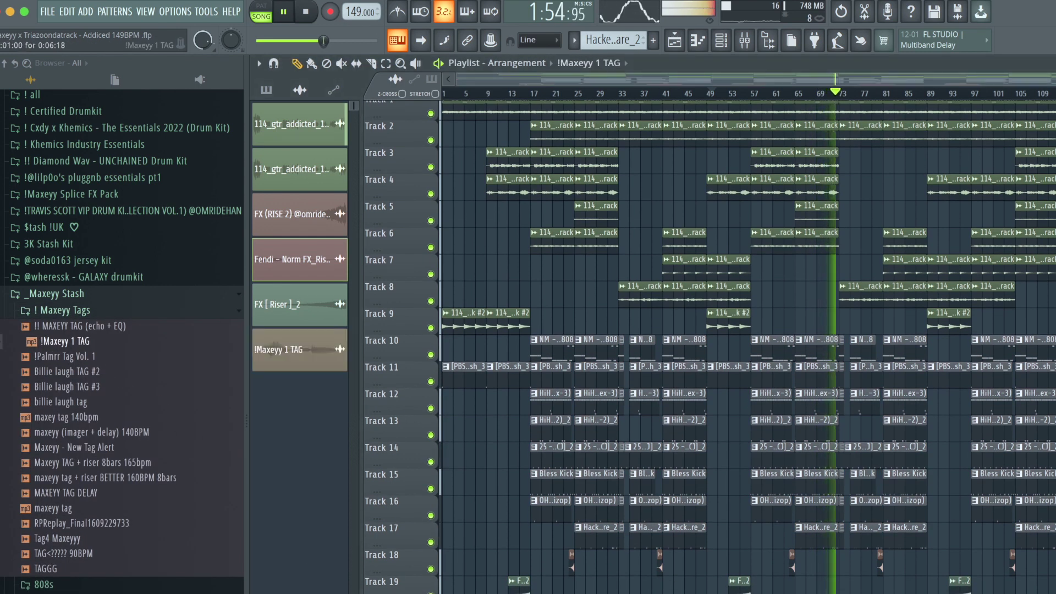
scroll(529, 592, up, 10)
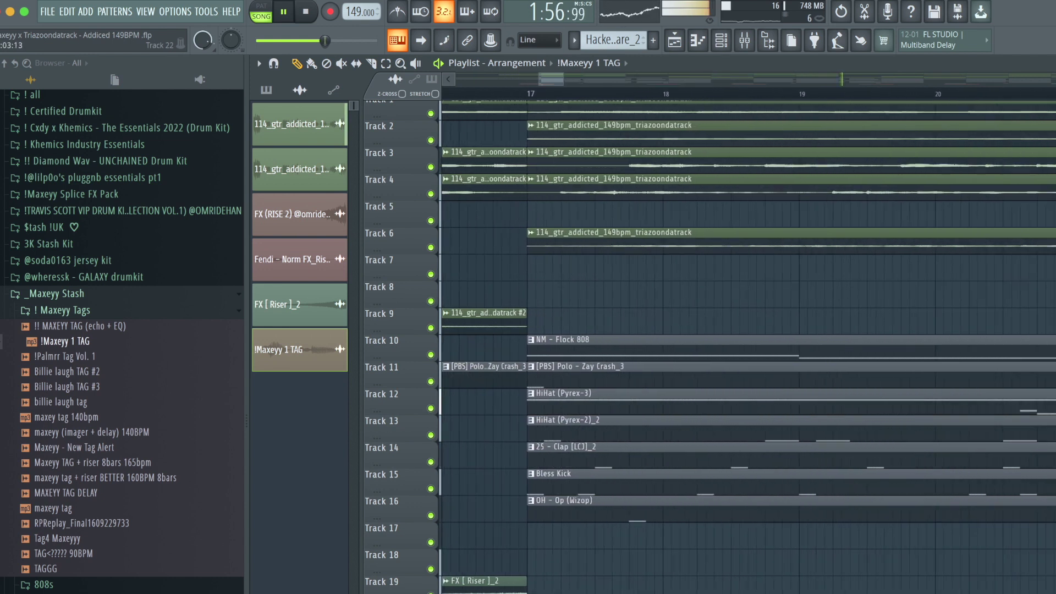
scroll(548, 592, up, 5)
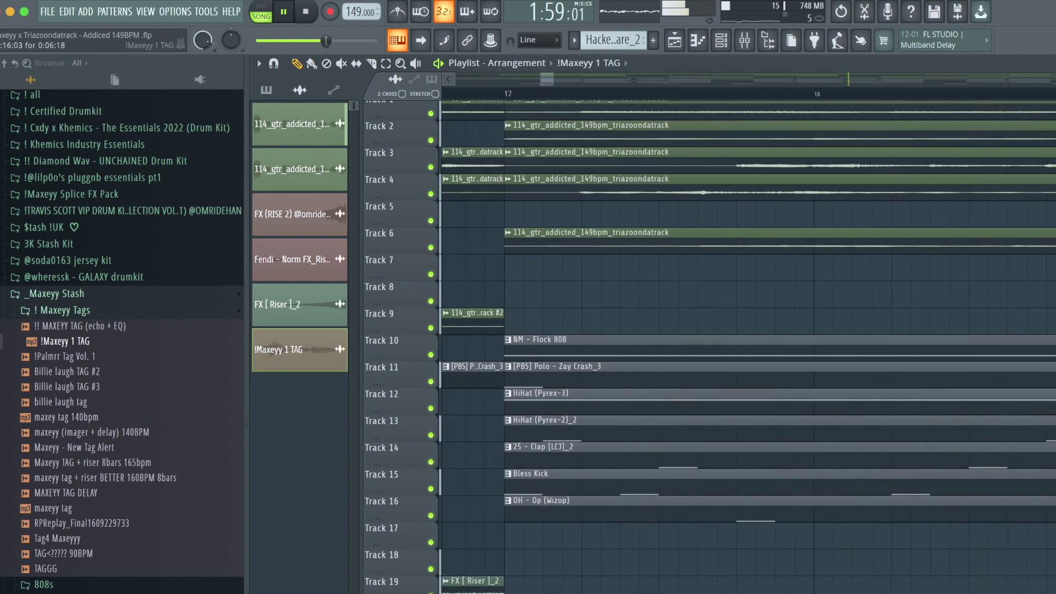
scroll(549, 592, down, 15)
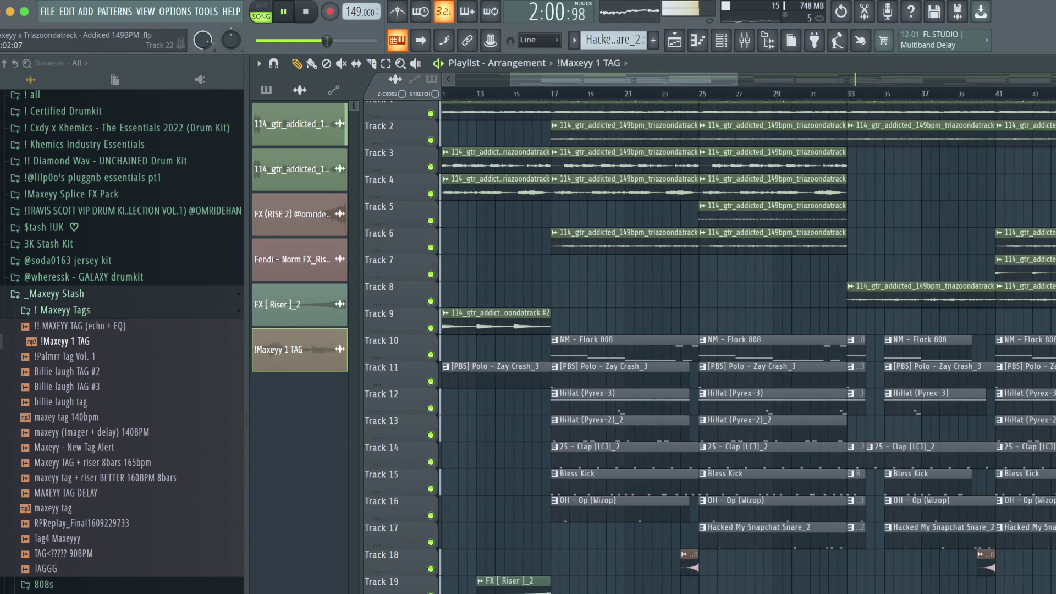
scroll(549, 591, down, 8)
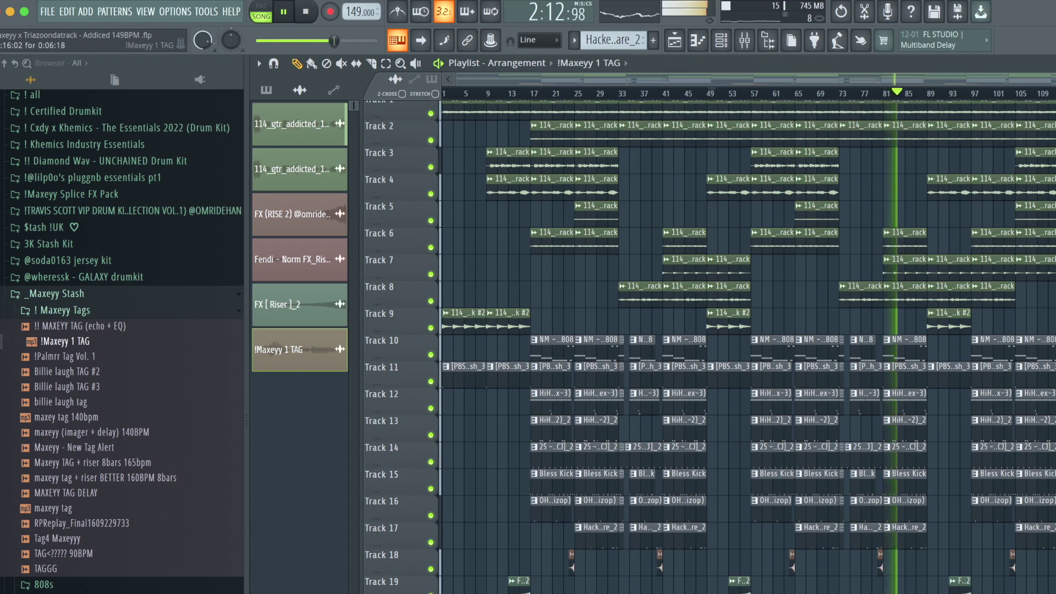
Step: Adjust the !Maxeyy 1 TAG channel volume, assign it to a free mixer track and add a Fruity delay effect there
double_click(528, 593)
drag(562, 136, 562, 143)
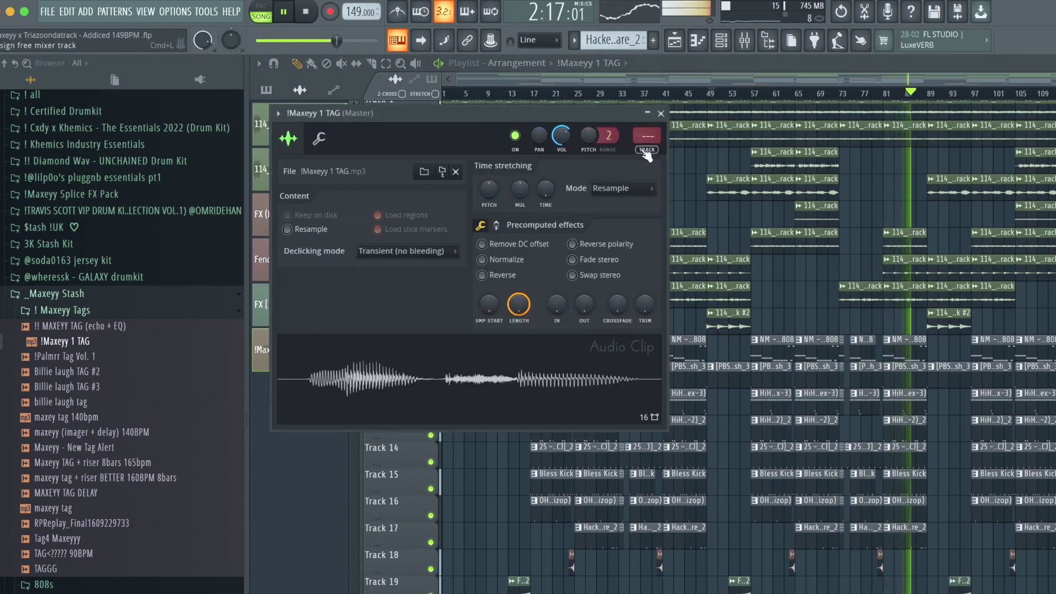
key(super+l)
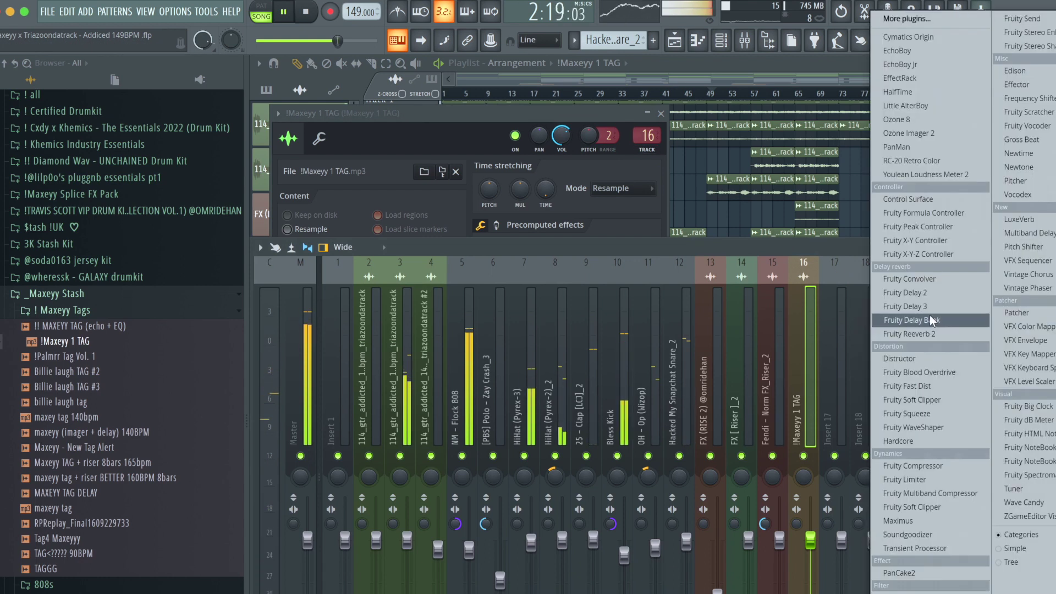
click(926, 311)
click(802, 152)
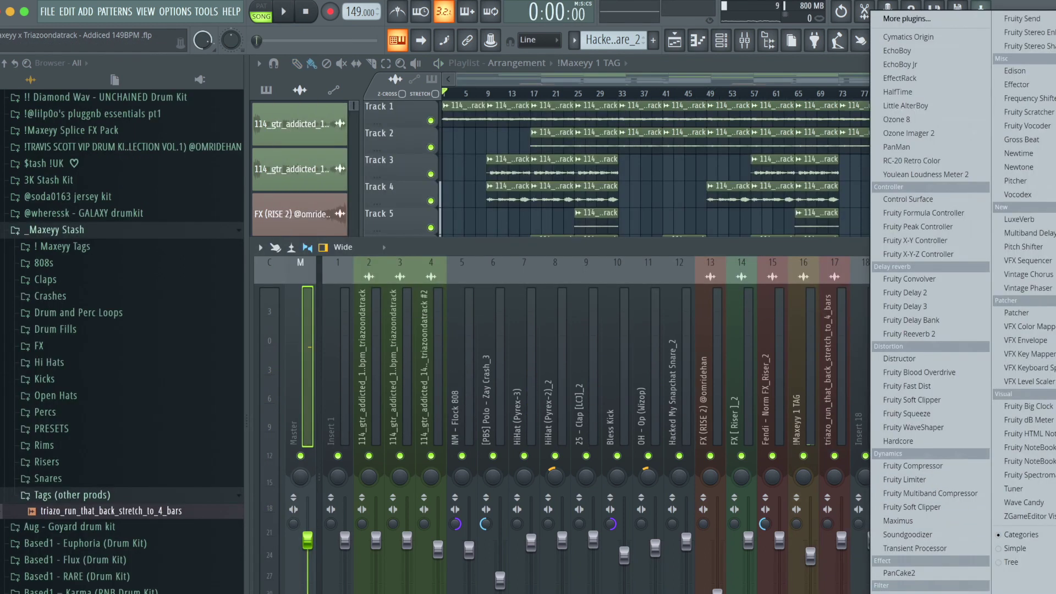
Step: Add Fruity Love Philter to the Master track and load its Simple triangle lowpass LFO preset
click(963, 592)
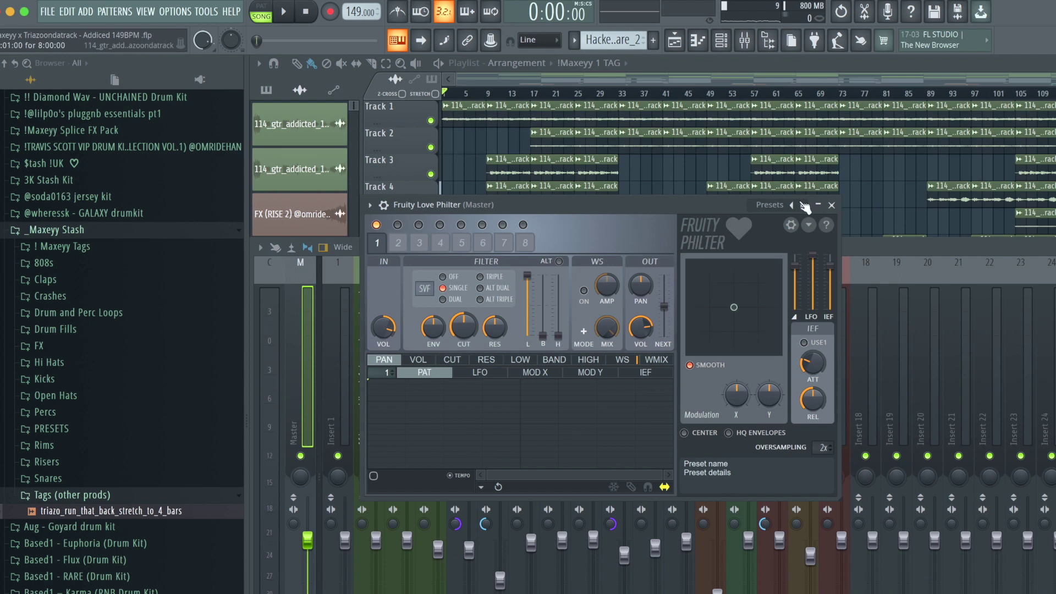
right_click(799, 205)
click(858, 199)
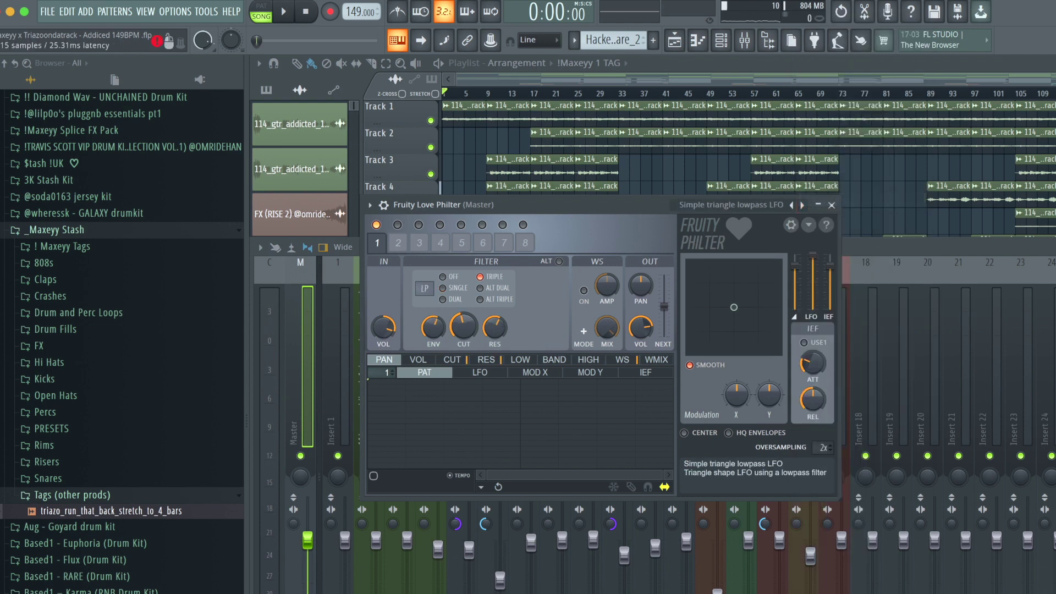
Step: Create an automation clip for the Master Fruity Love Philter's mix level and set its bar 9 point to 0%
key(space)
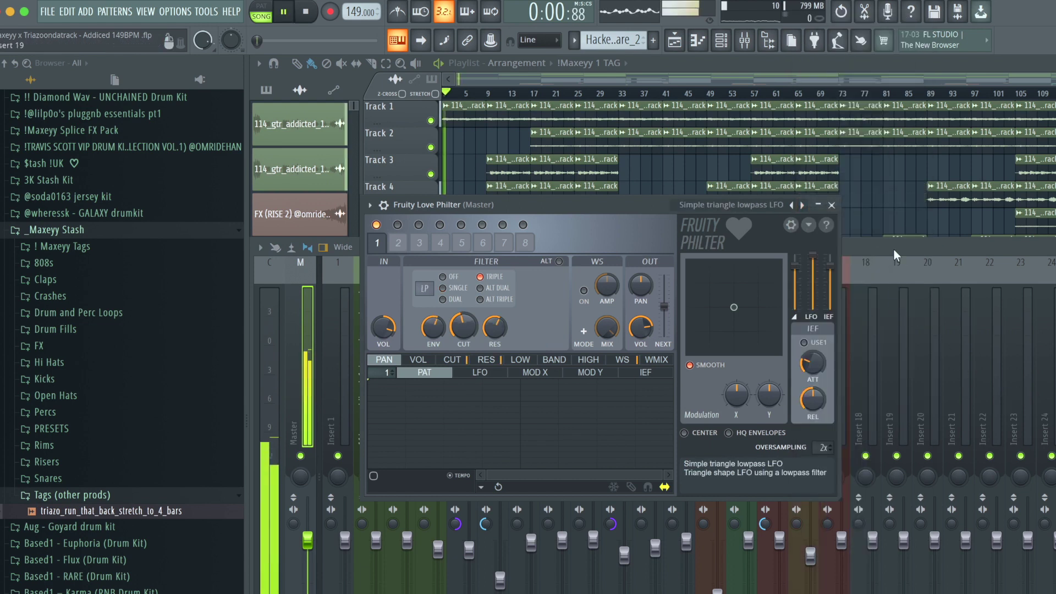
click(1053, 385)
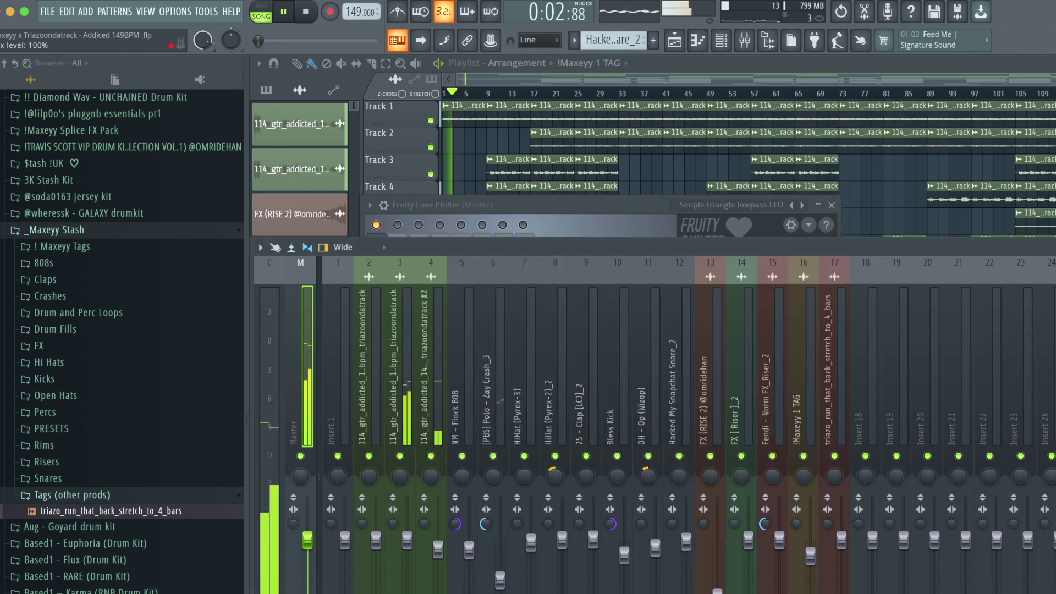
click(333, 90)
click(300, 134)
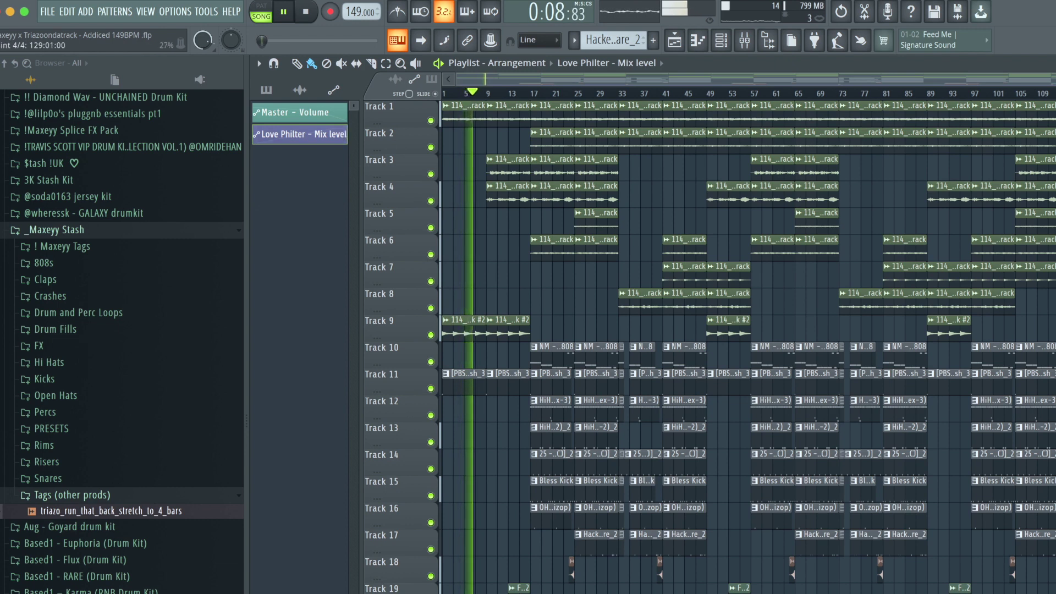
scroll(481, 588, up, 5)
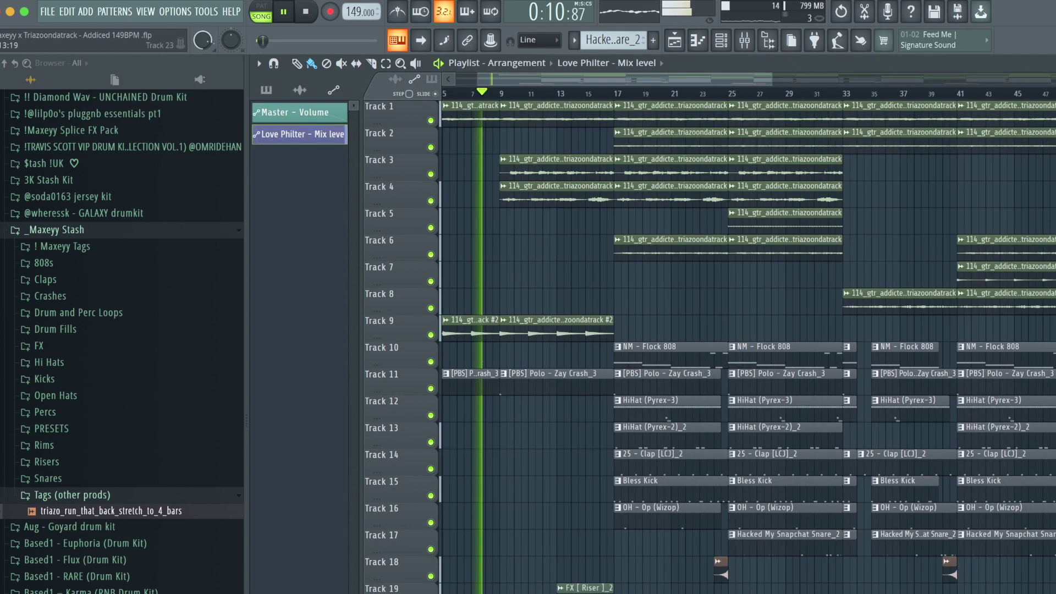
key(space)
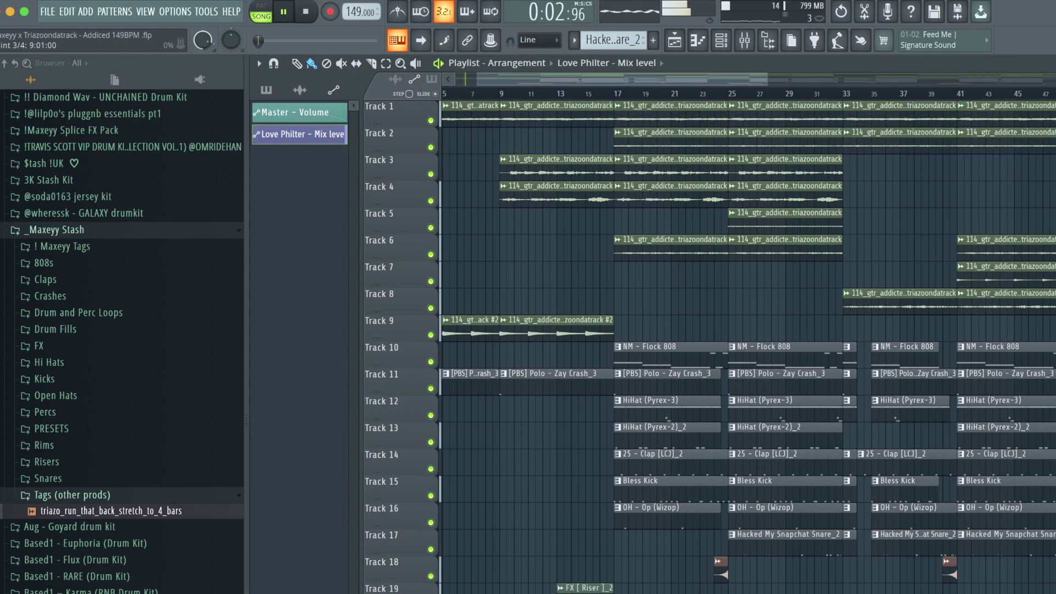
scroll(471, 584, down, 5)
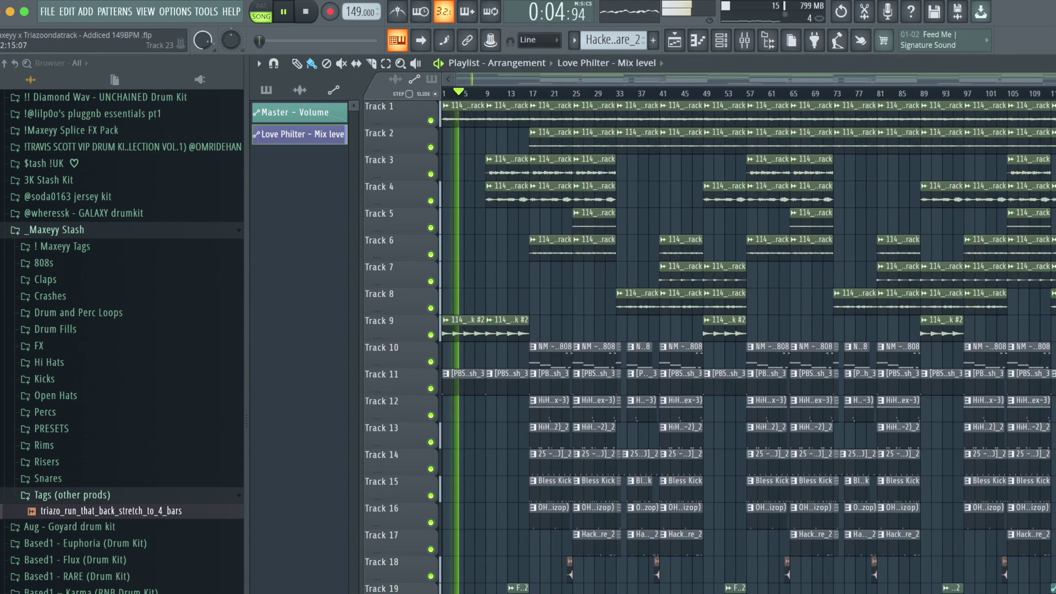
Step: Delete the Love Philter mix level automation clip made for the Master track
key(space)
right_click(308, 134)
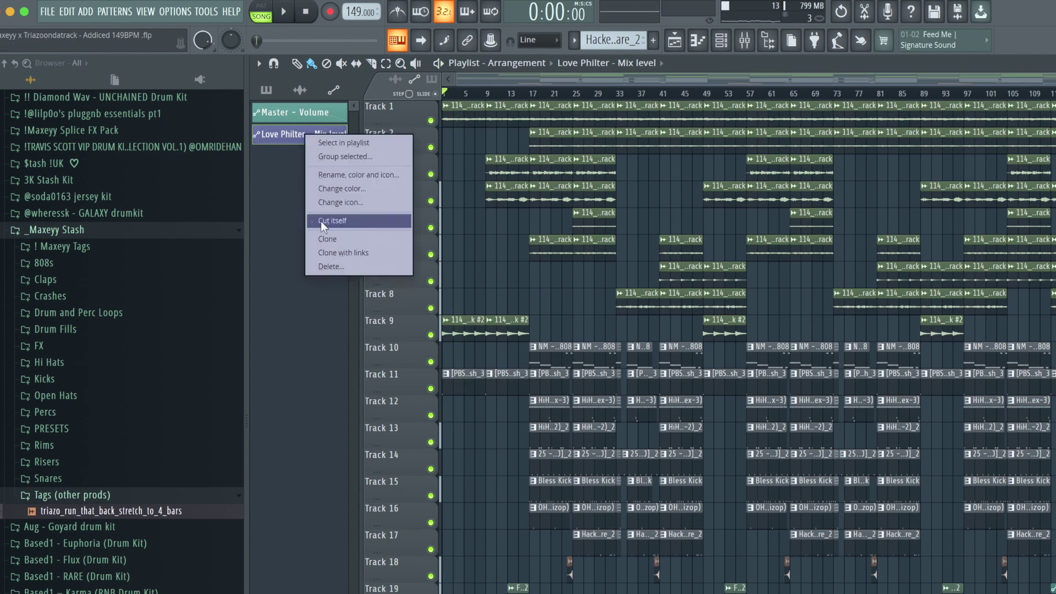
click(335, 259)
key(Return)
Step: Add Fruity Love Philter to the guitar loop on mixer track 3 and load its Simple triangle lowpass LFO preset
click(762, 40)
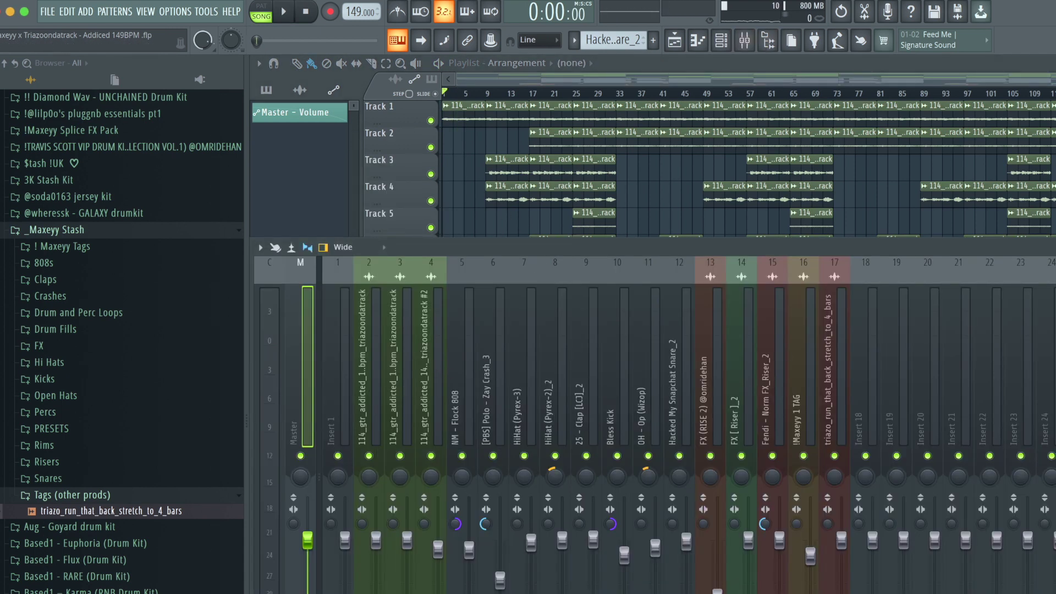
key(Return)
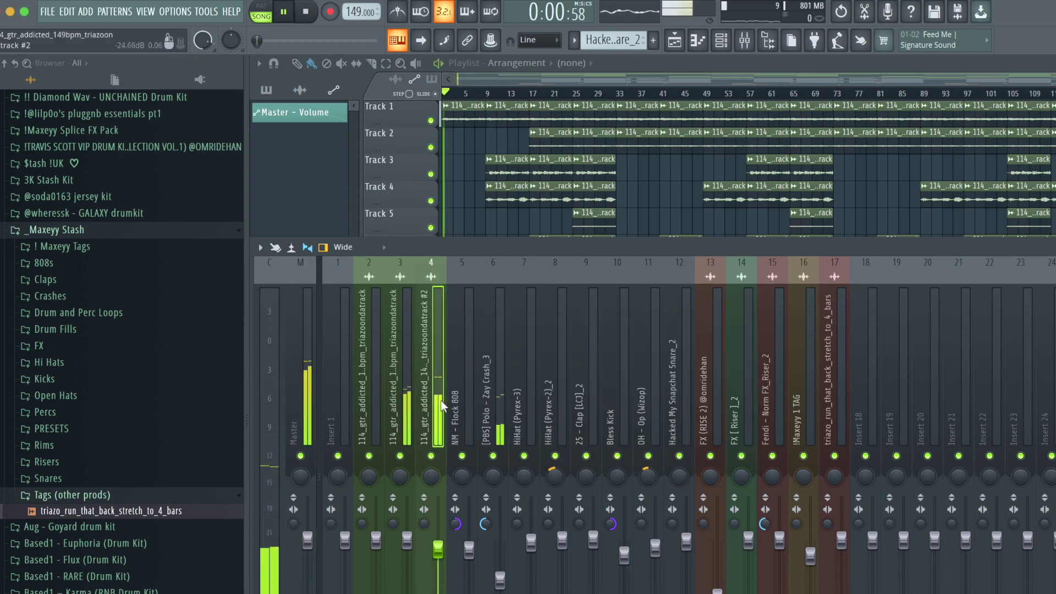
click(402, 363)
key(space)
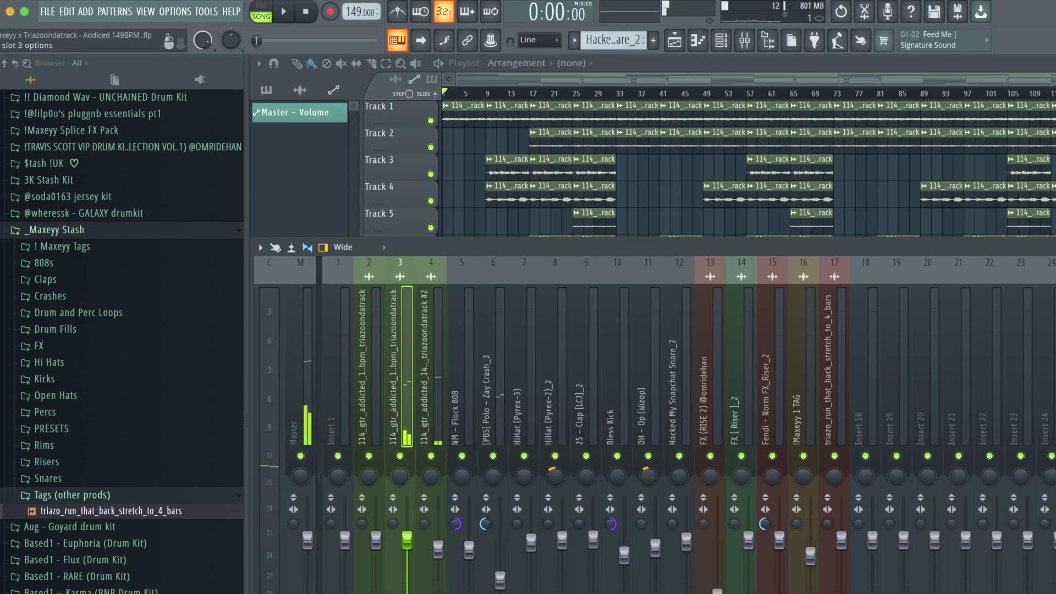
click(1052, 313)
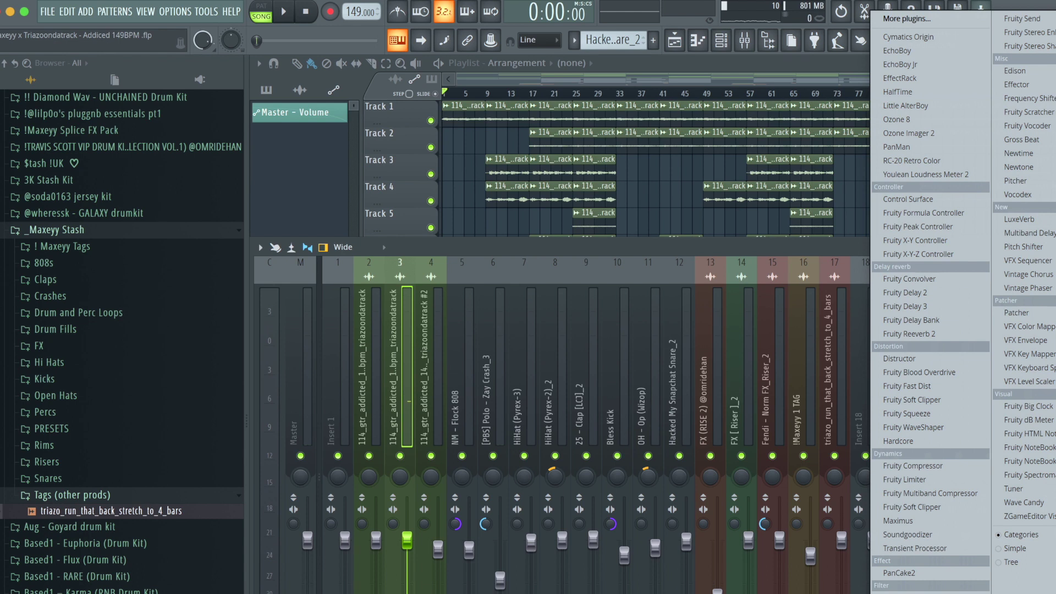
click(980, 593)
click(708, 117)
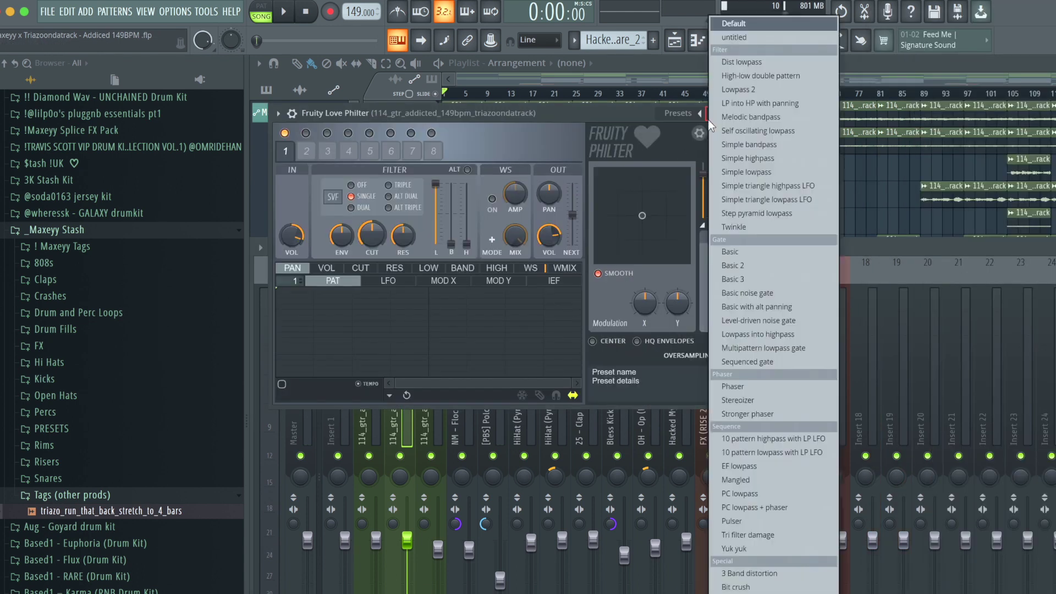
click(764, 199)
Step: Create an automation clip for mixer track 3's Love Philter mix level, setting its bar 129 end point to 0%
key(space)
right_click(1054, 314)
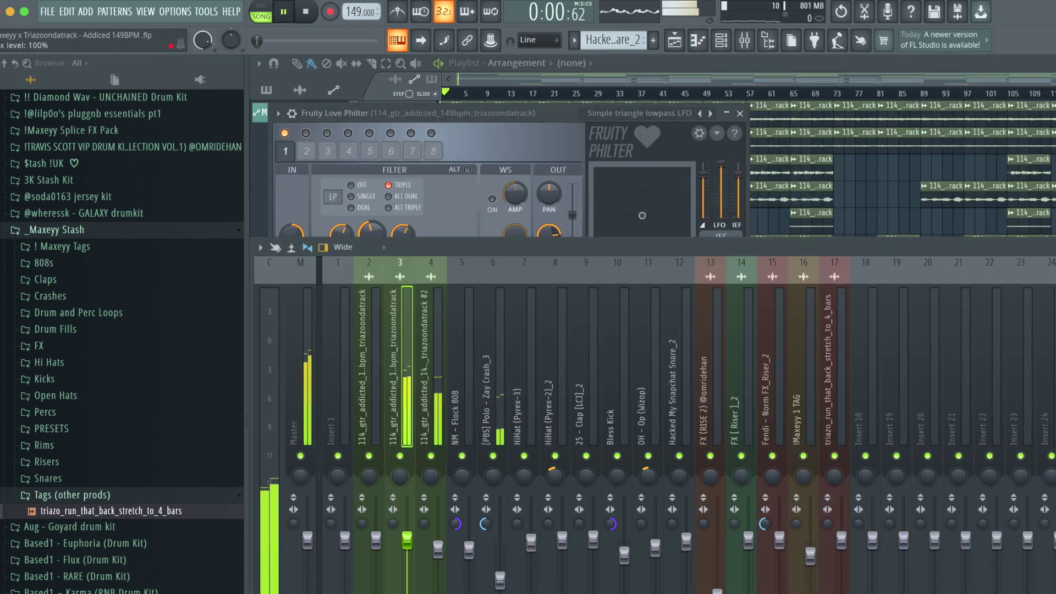
click(1054, 374)
click(1053, 197)
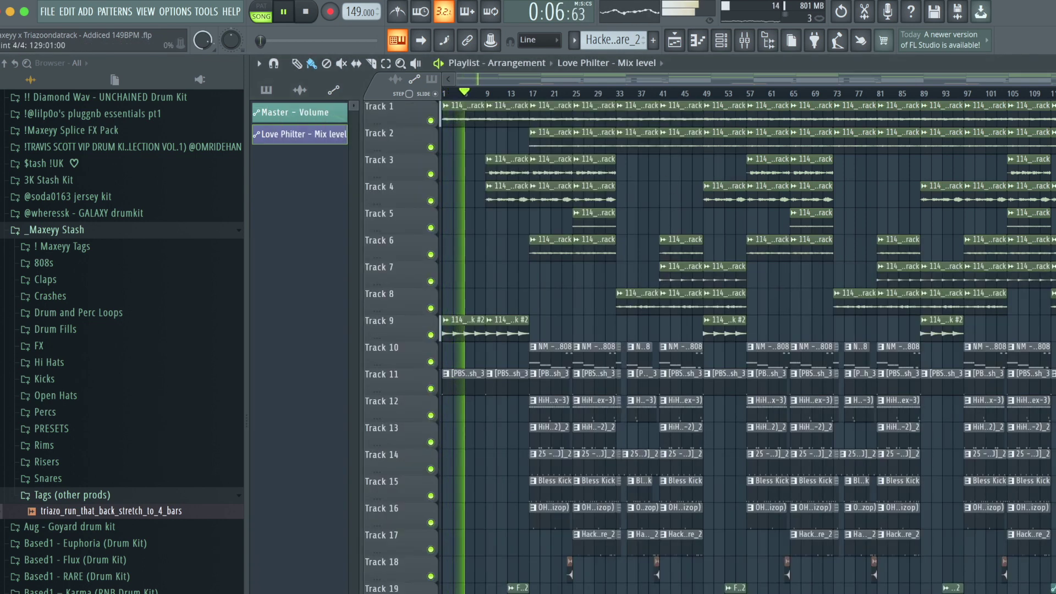
Step: Put Fruity Love Philter on the #2 guitar loop's mixer track 4 and create an automation clip for its mix level
click(745, 41)
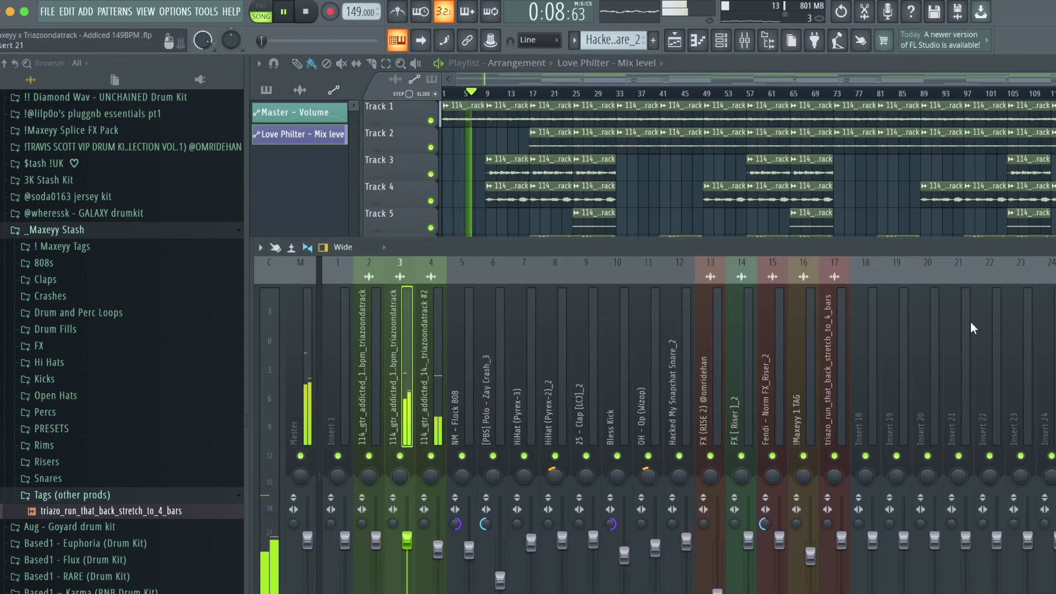
click(430, 392)
click(1052, 352)
click(1052, 352)
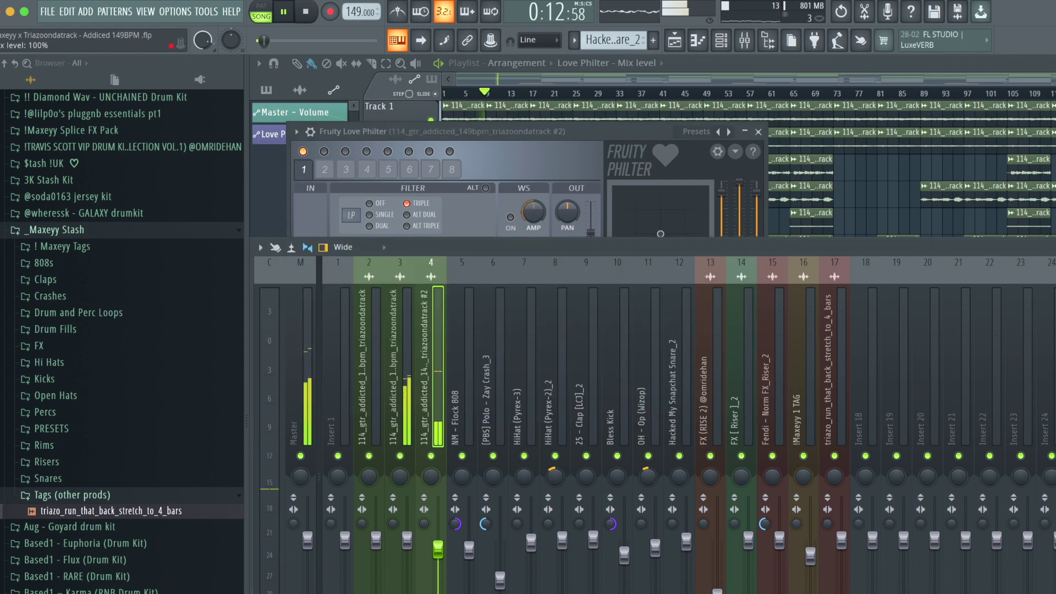
click(875, 141)
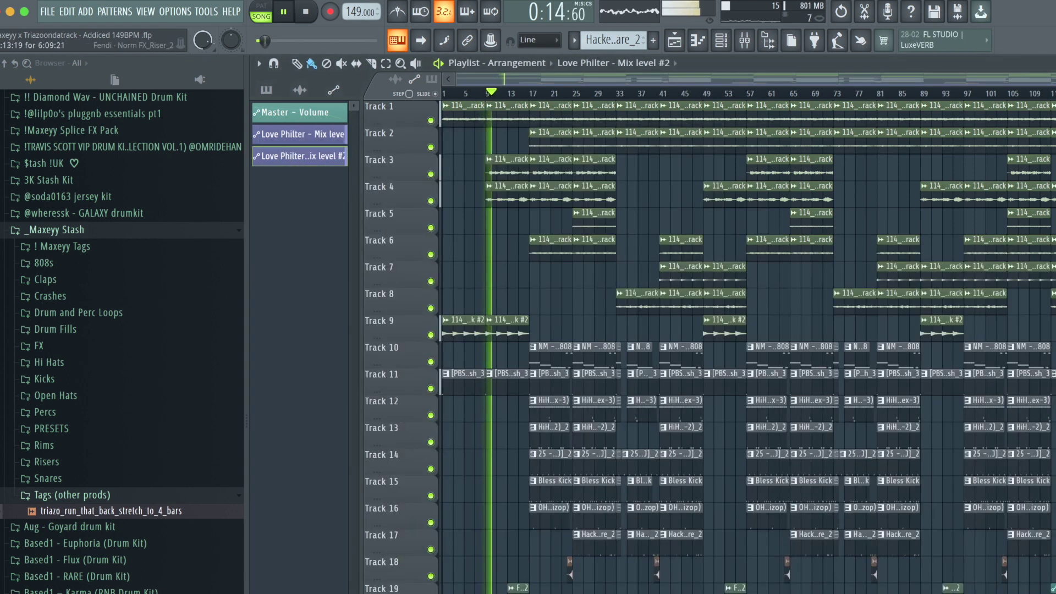
Step: Set the bar 129 end point of the second Love Philter mix level automation to 0% and play the song
key(space)
key(space)
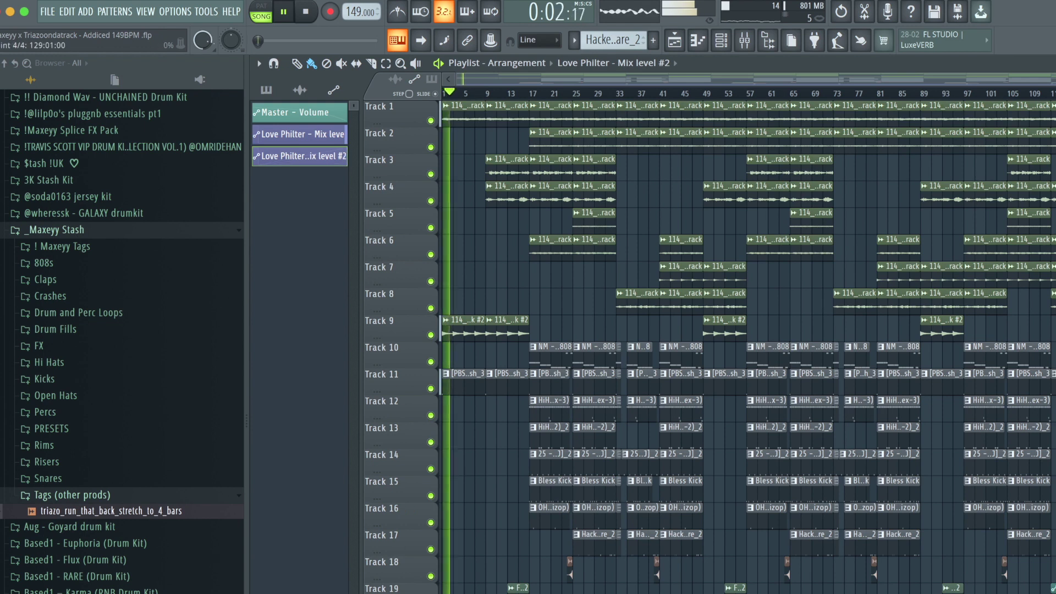
scroll(748, 346, up, 1)
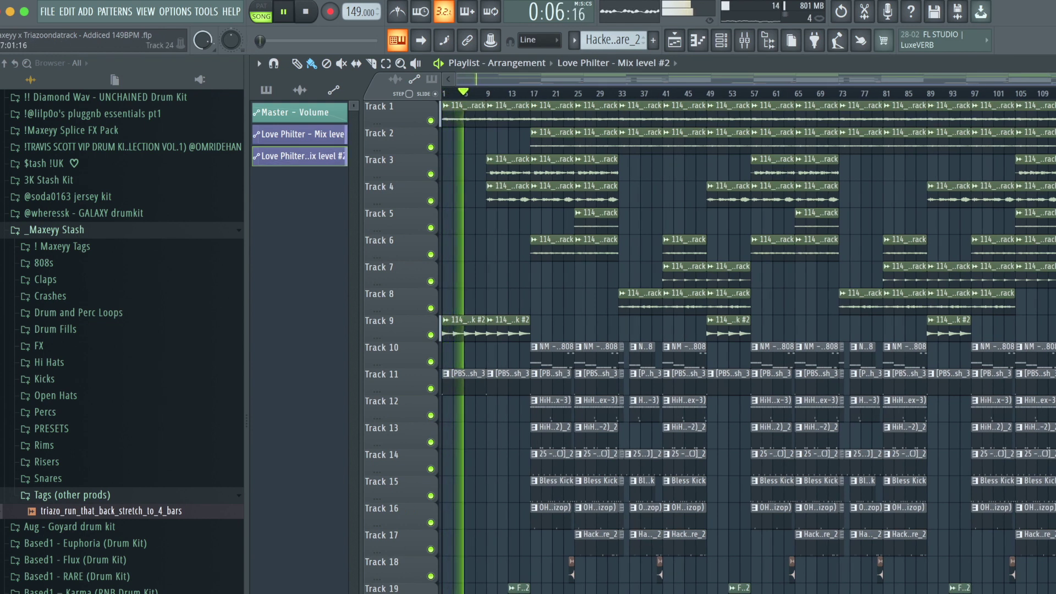
scroll(748, 347, up, 4)
scroll(748, 347, down, 4)
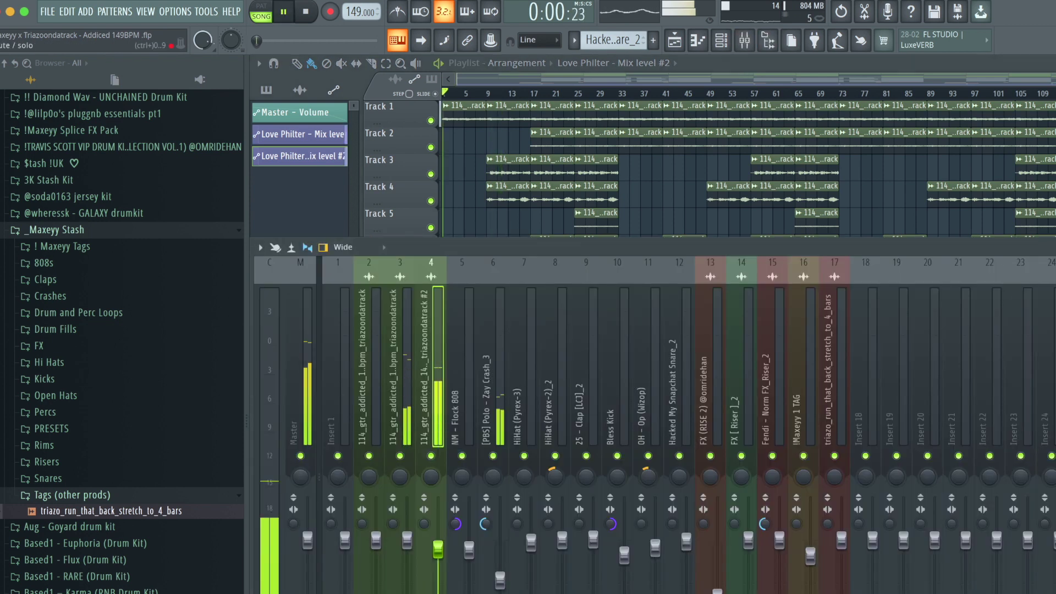
key(F9)
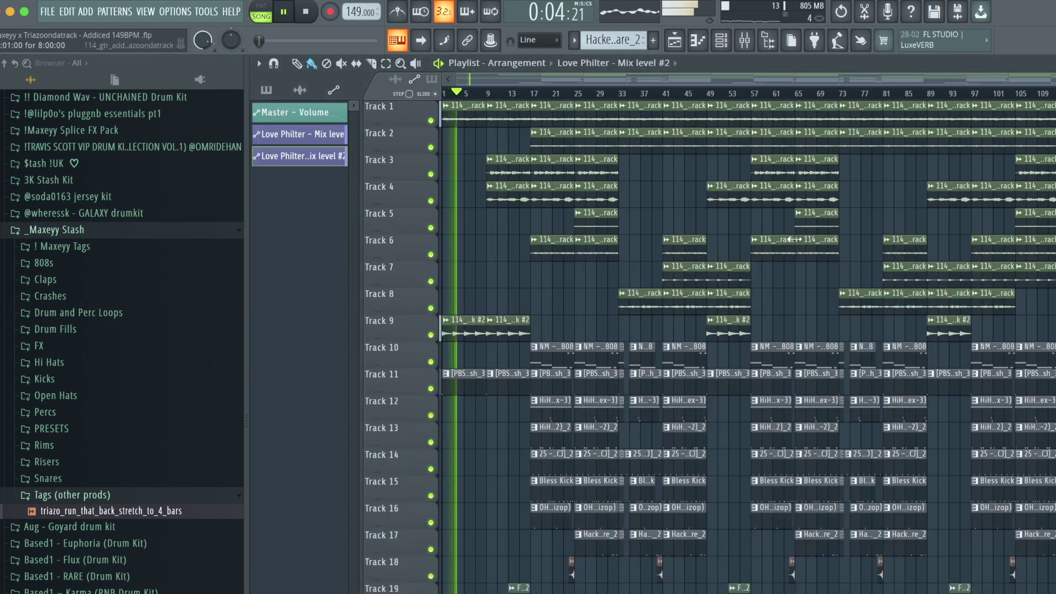
key(ctrl+Left)
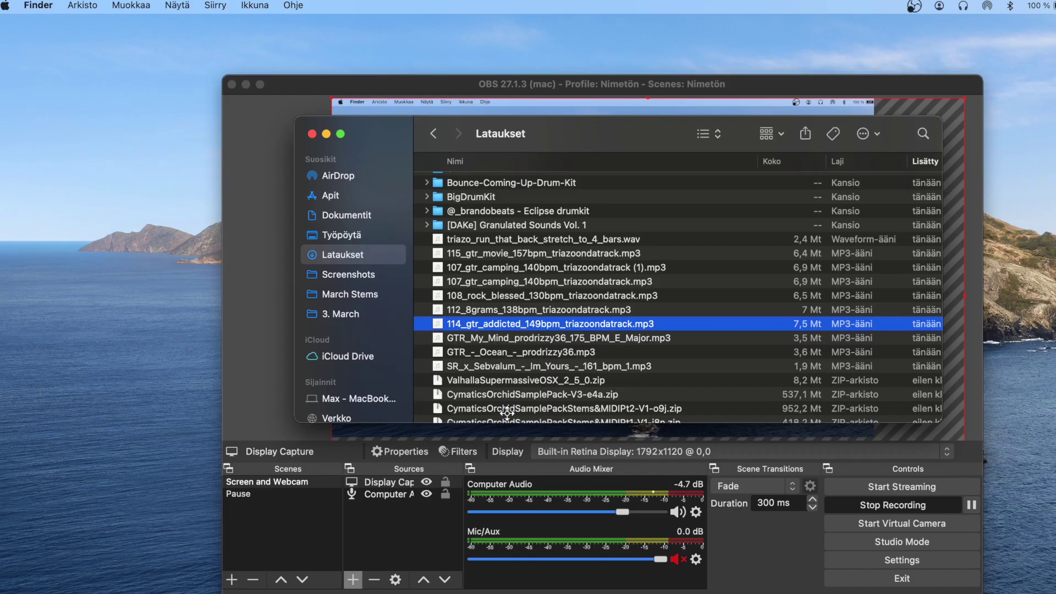
key(ctrl+Right)
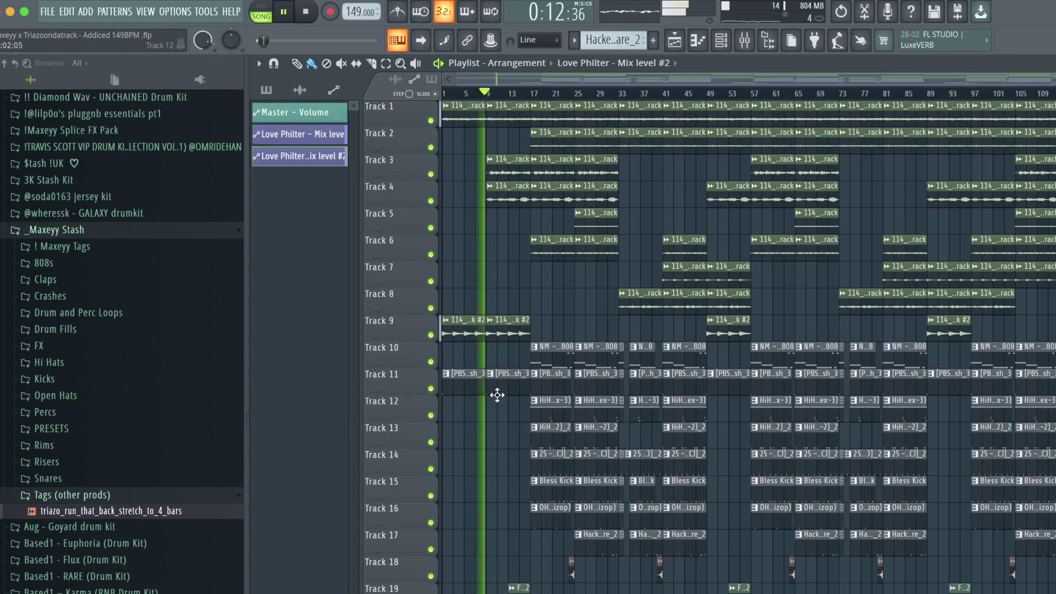
Step: Play through the first drum section and check the clap track's level in the mixer
drag(252, 299, 259, 299)
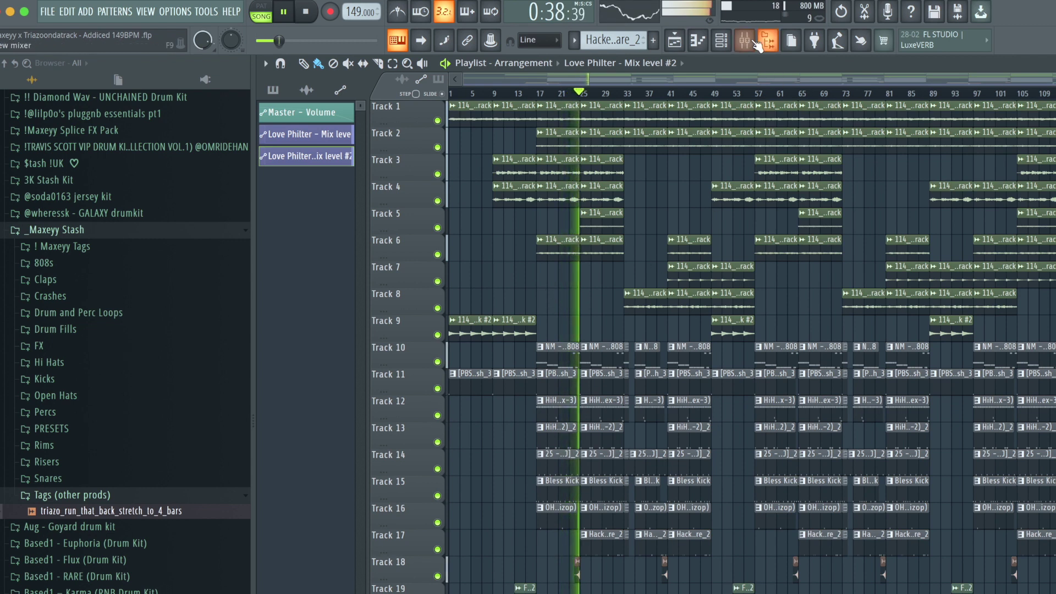
key(F9)
click(599, 539)
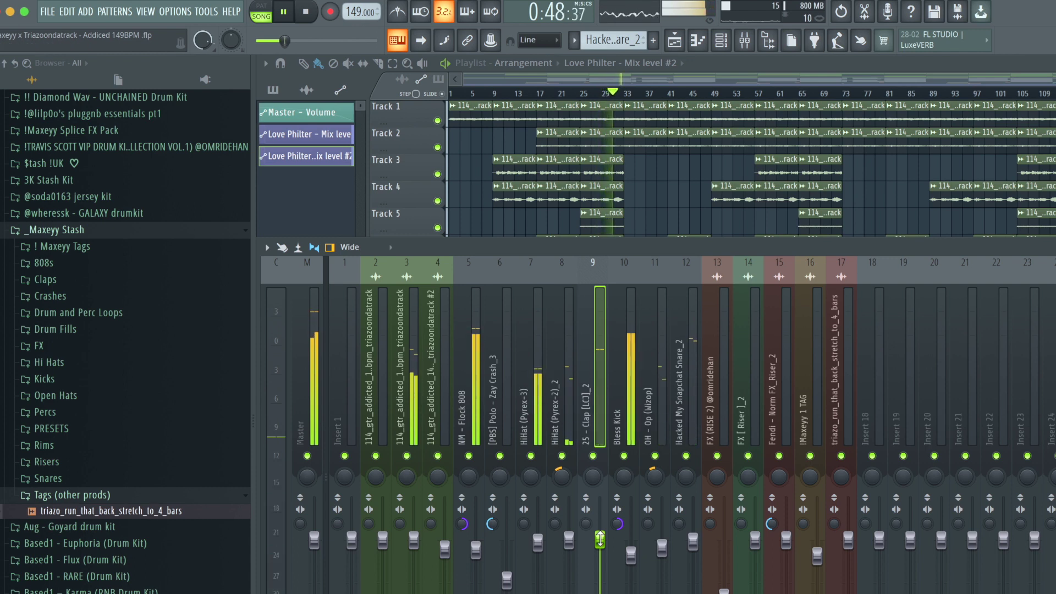
key(F9)
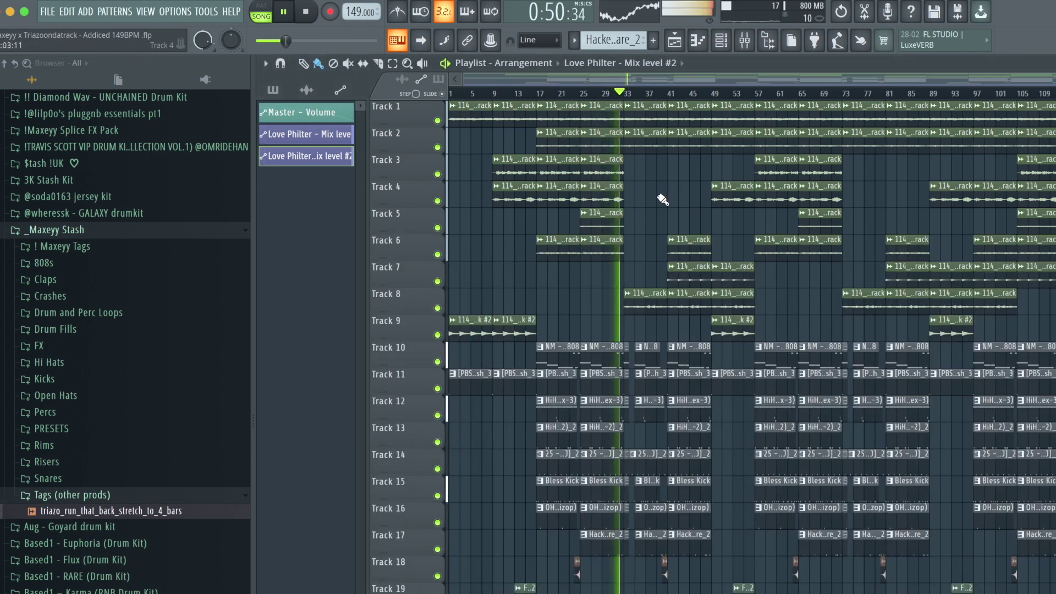
Step: Shape mixer track 3's Love Philter mix level automation around the first drum break, setting the bar 41 point to 100%
scroll(651, 237, up, 3)
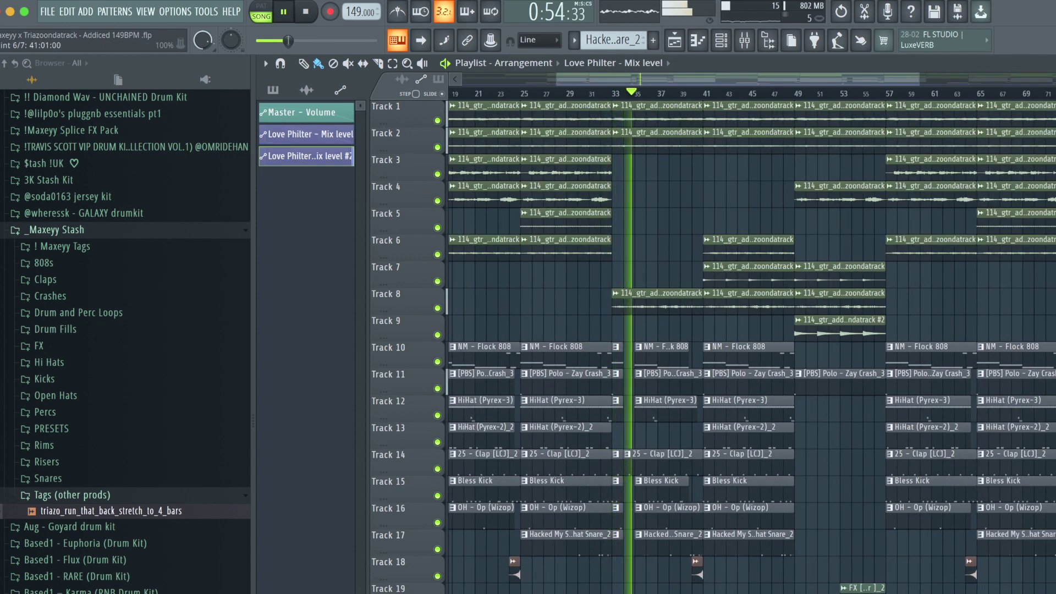
scroll(751, 346, down, 3)
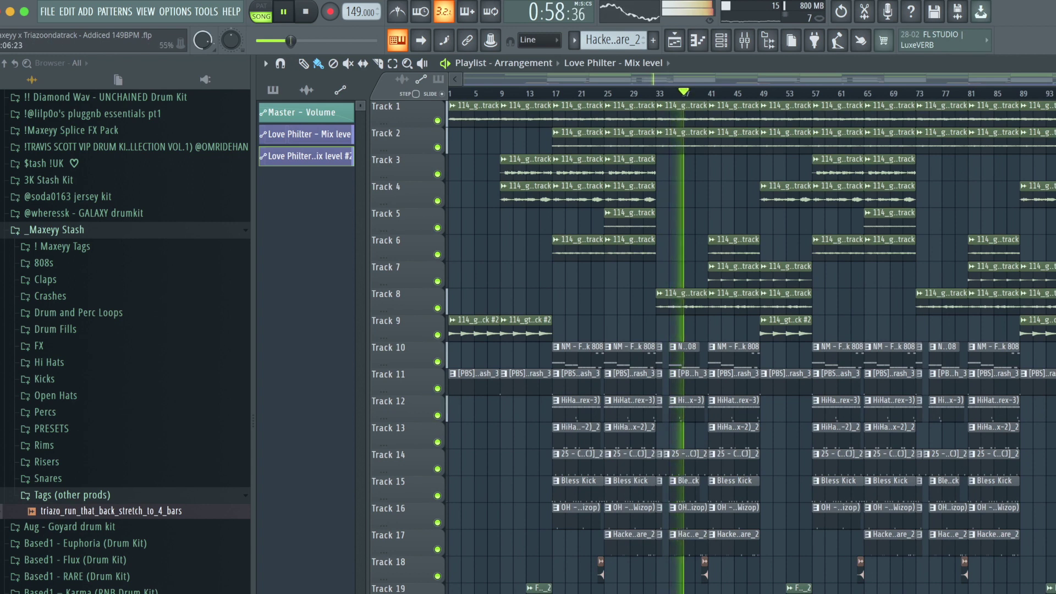
scroll(715, 347, up, 3)
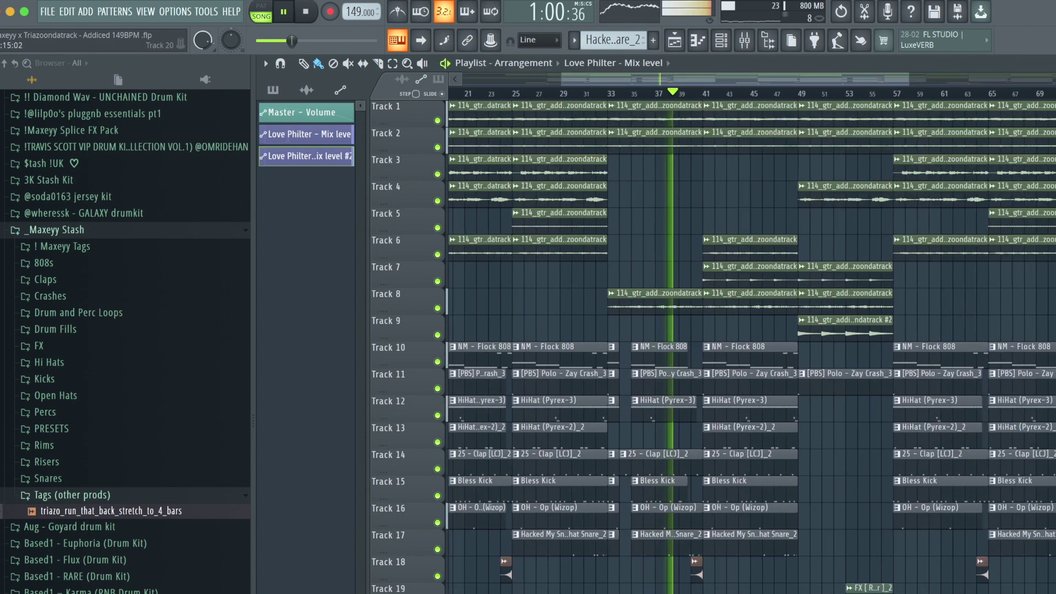
scroll(752, 347, up, 2)
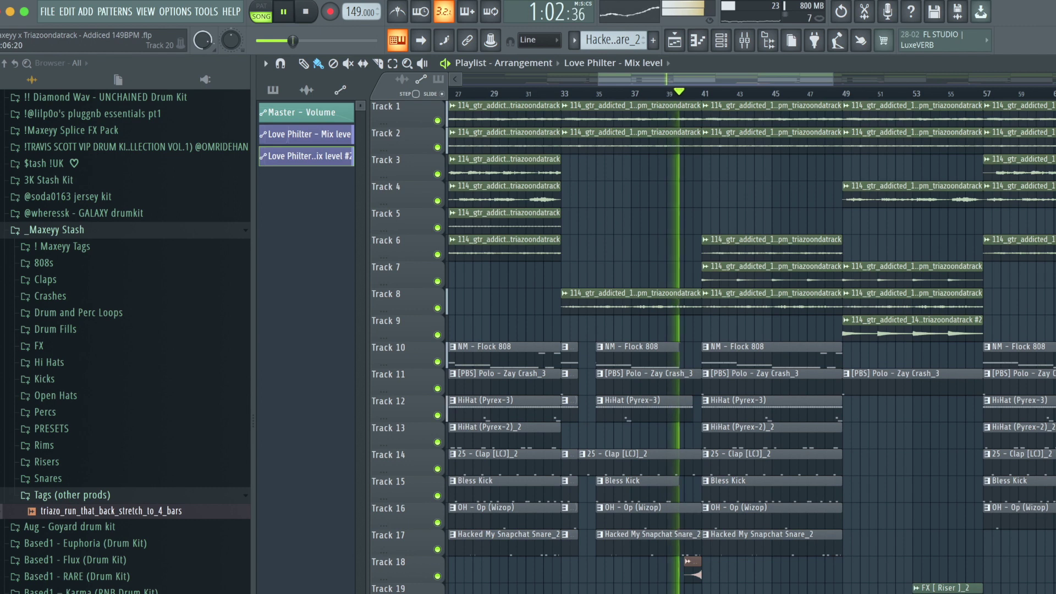